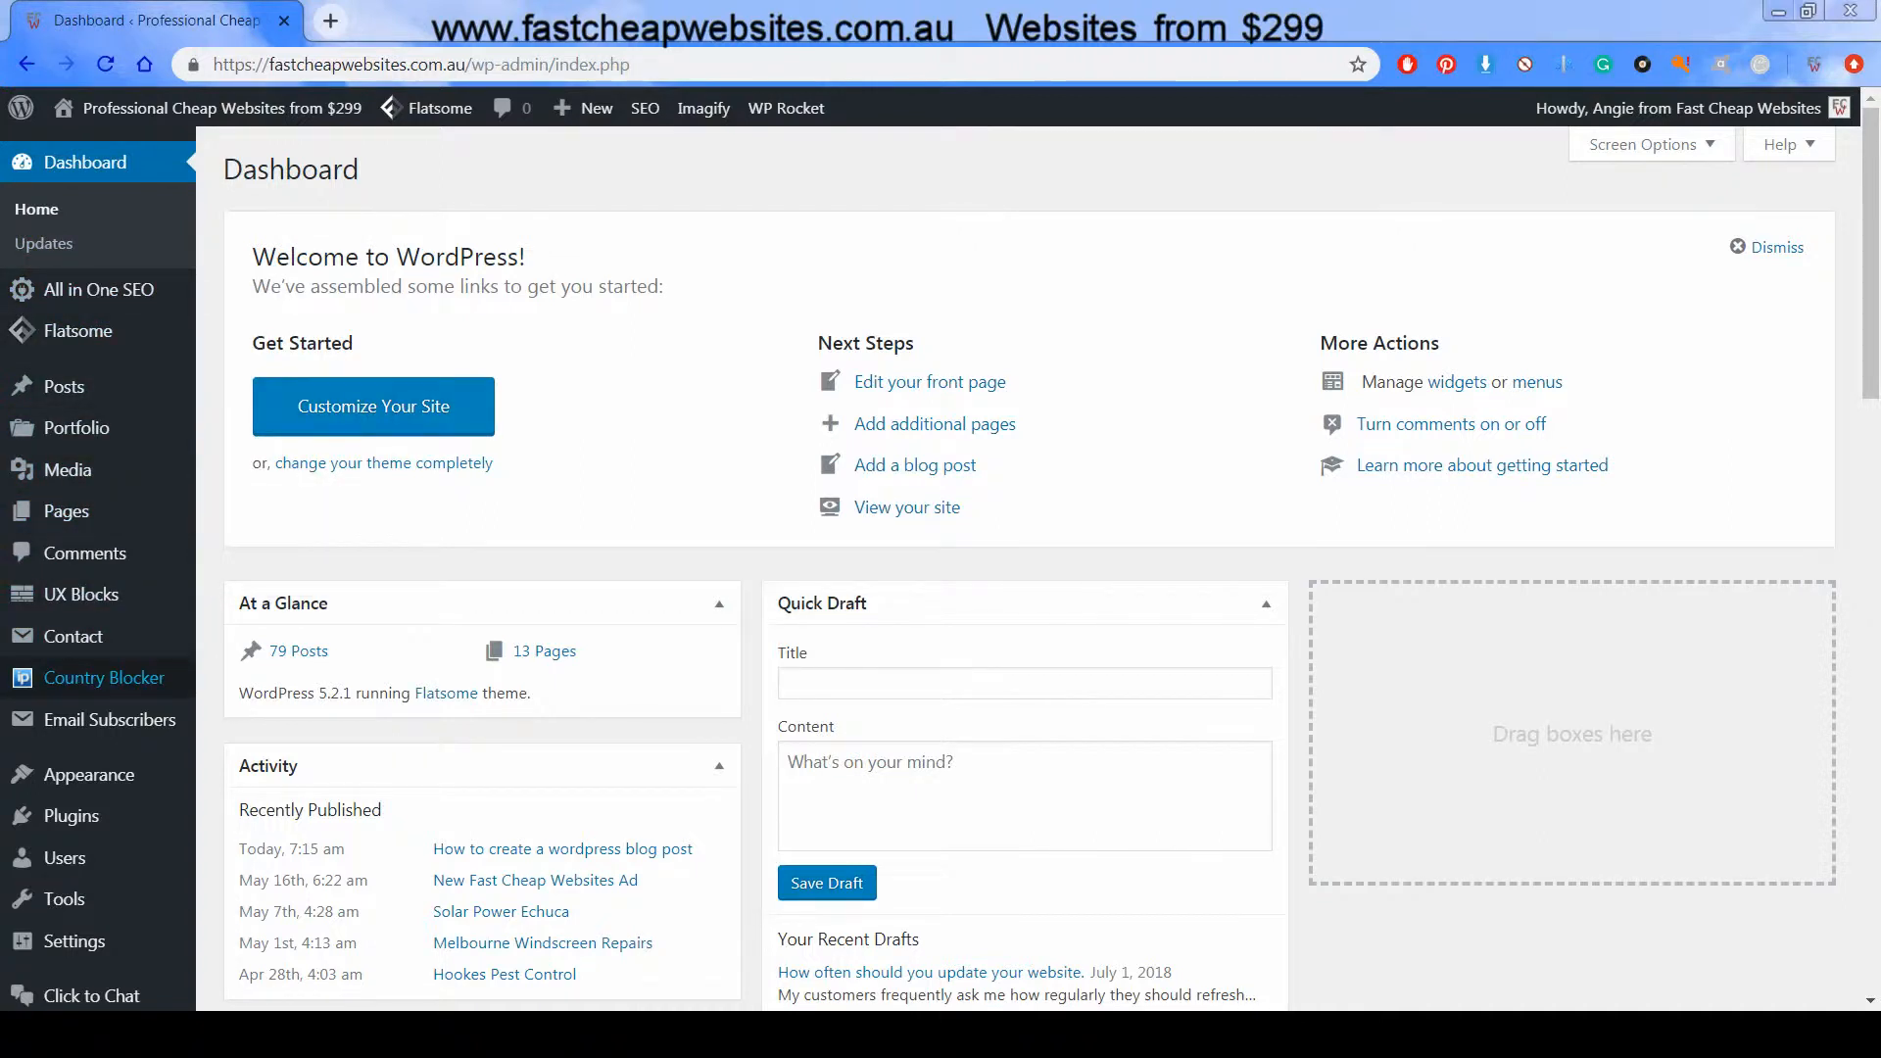
Create a new page and open it for editing in UX Builder
mouse_move(67, 512)
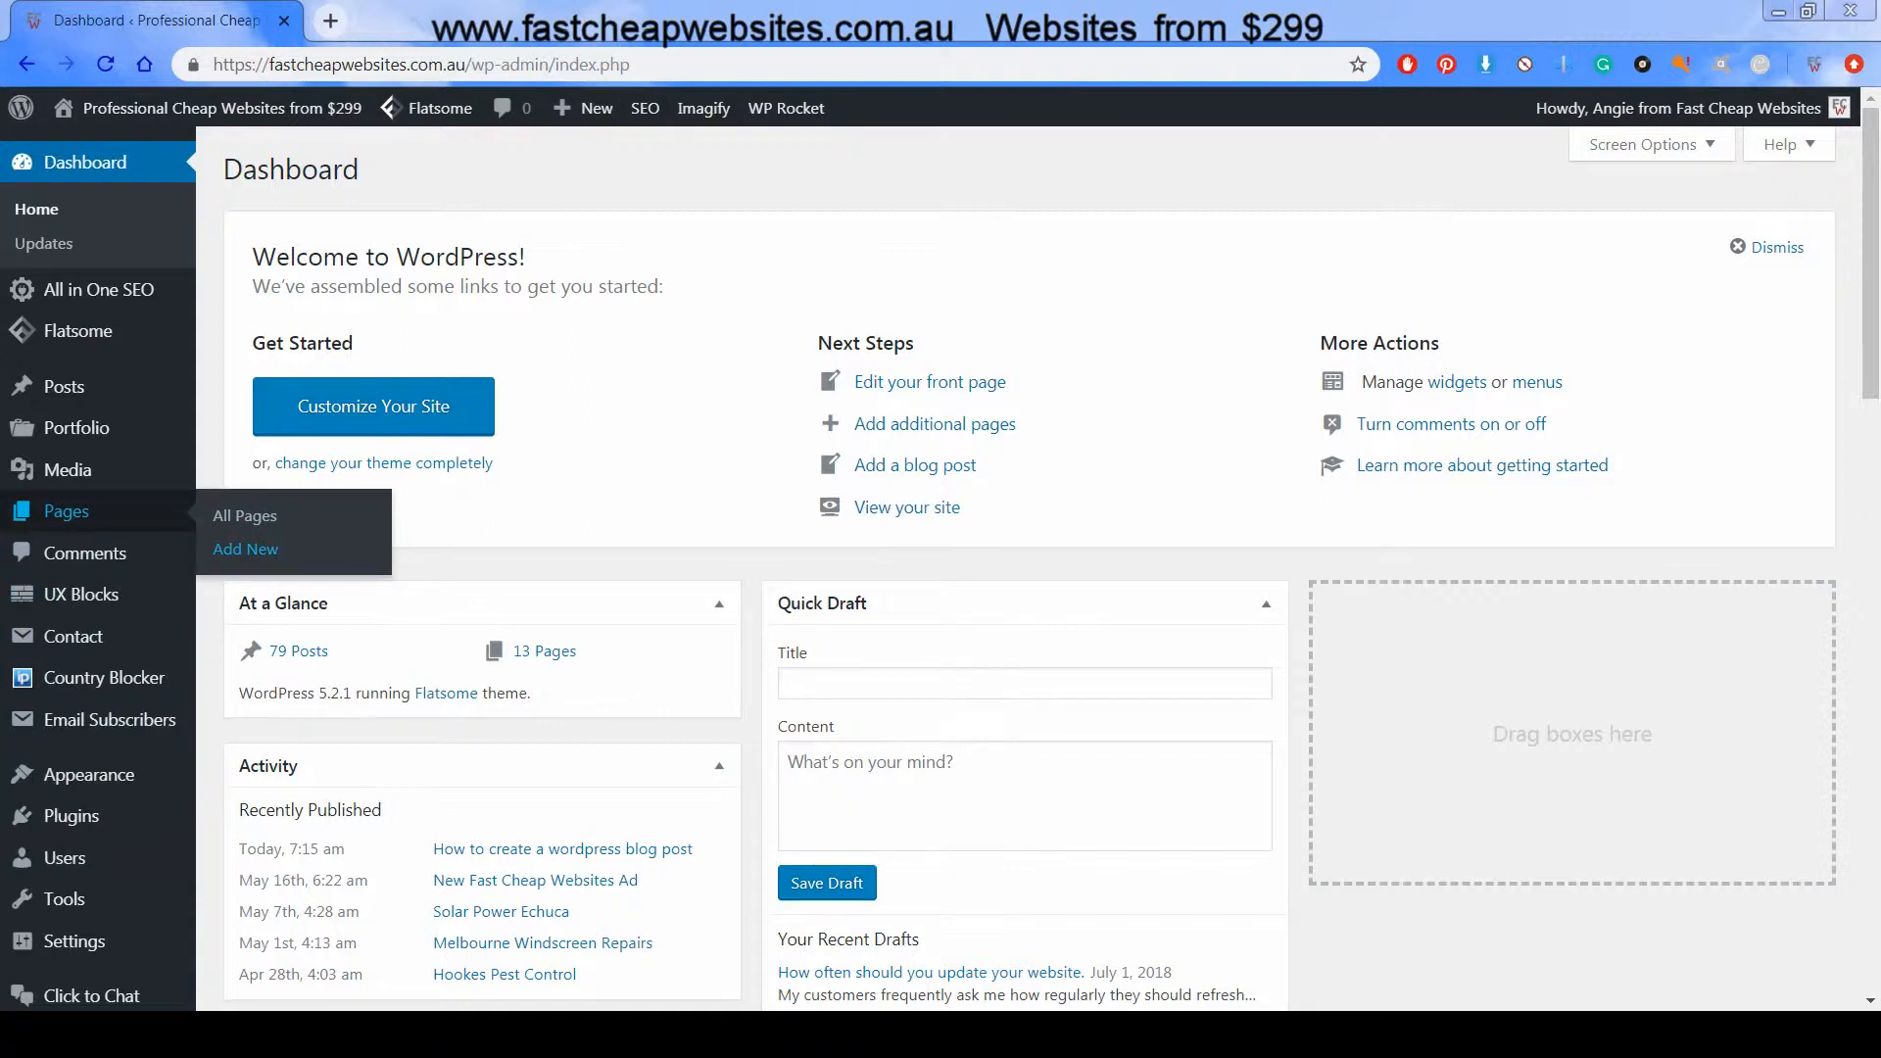
click(261, 551)
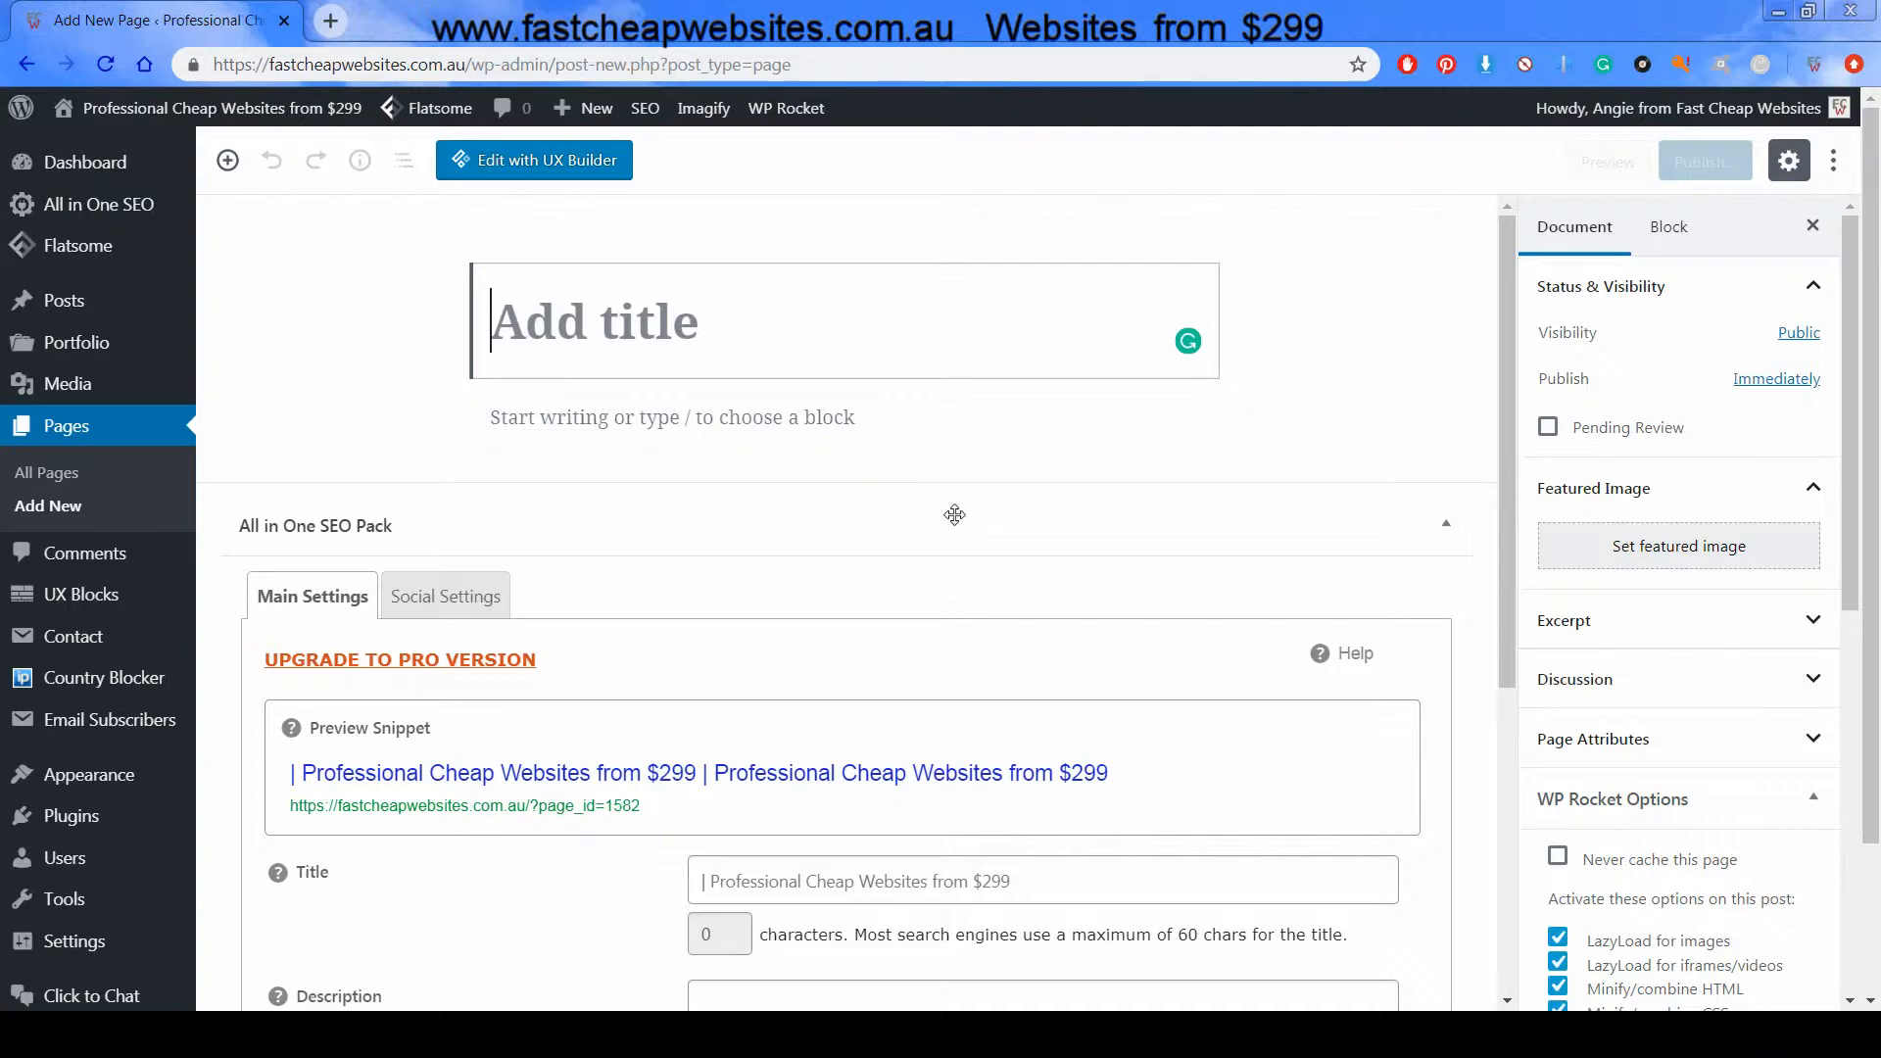
click(574, 165)
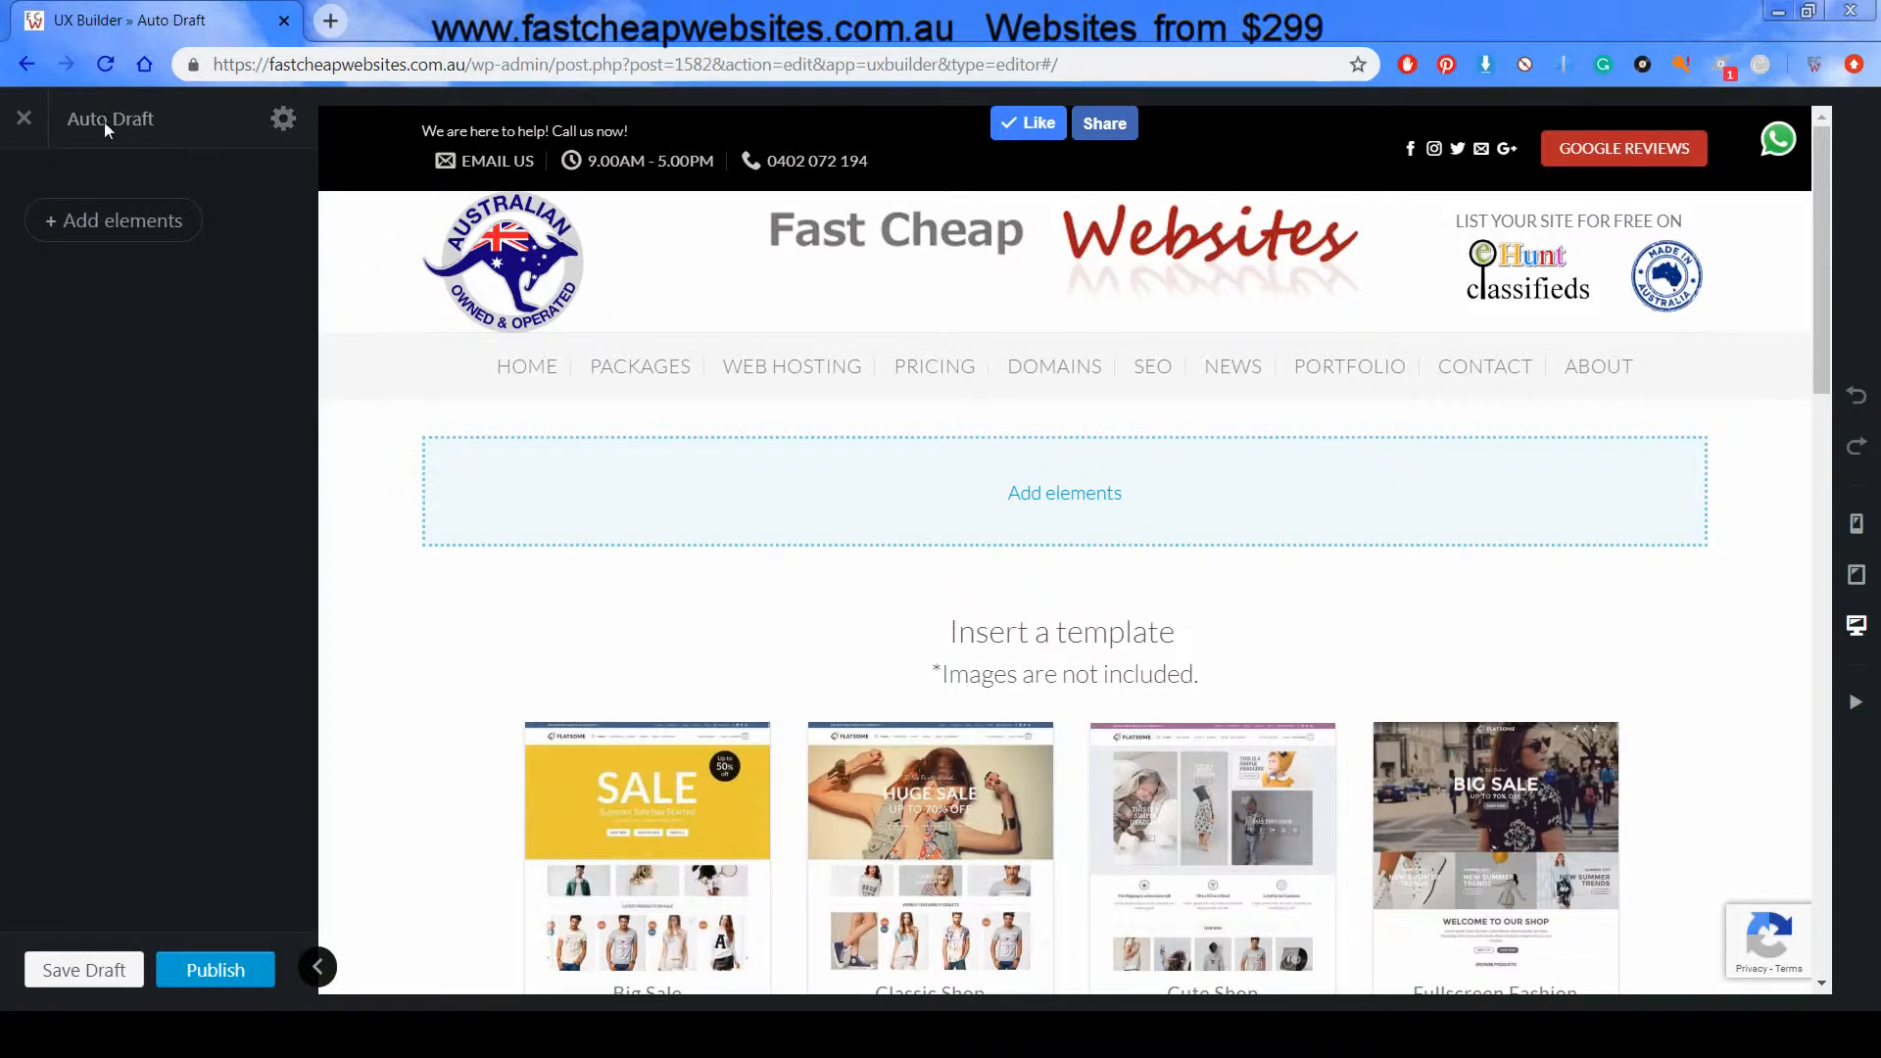
Title the page "Test Page" in its post settings and set its template to Page - Full Width
click(283, 120)
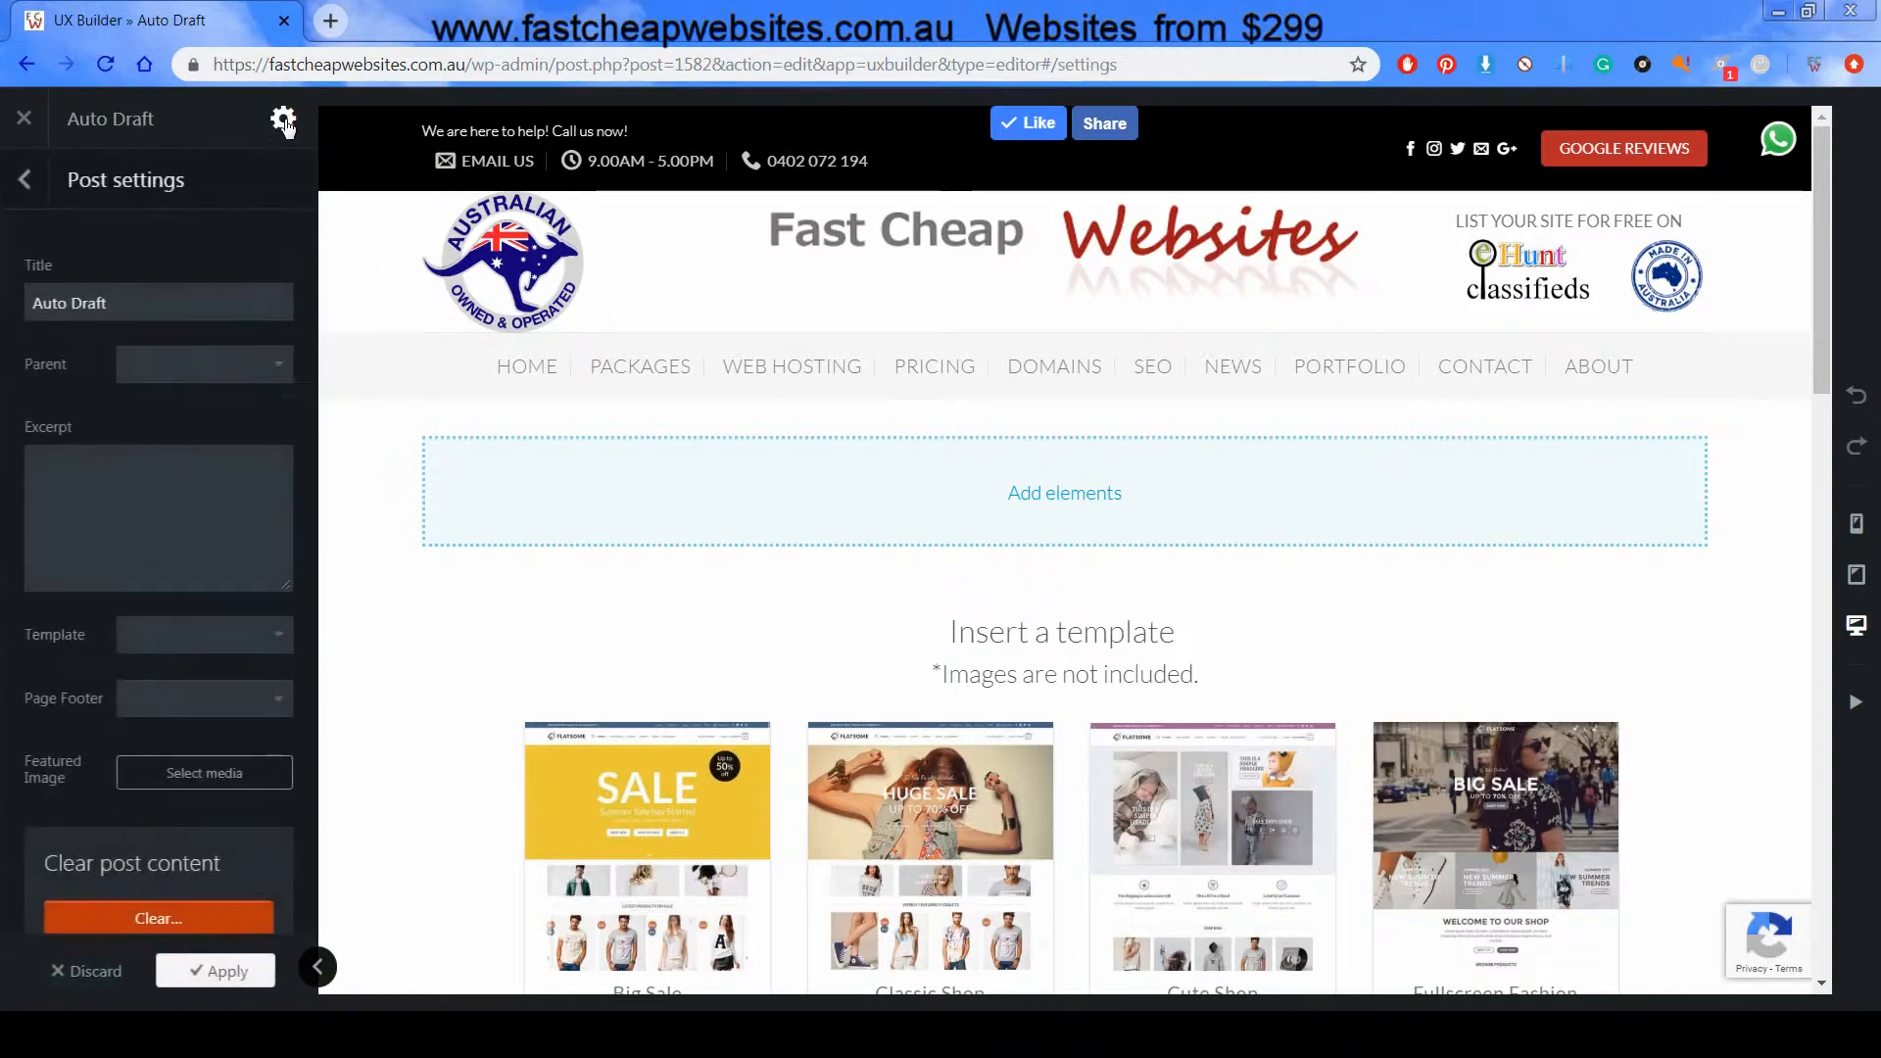
click(153, 302)
key(ctrl+a)
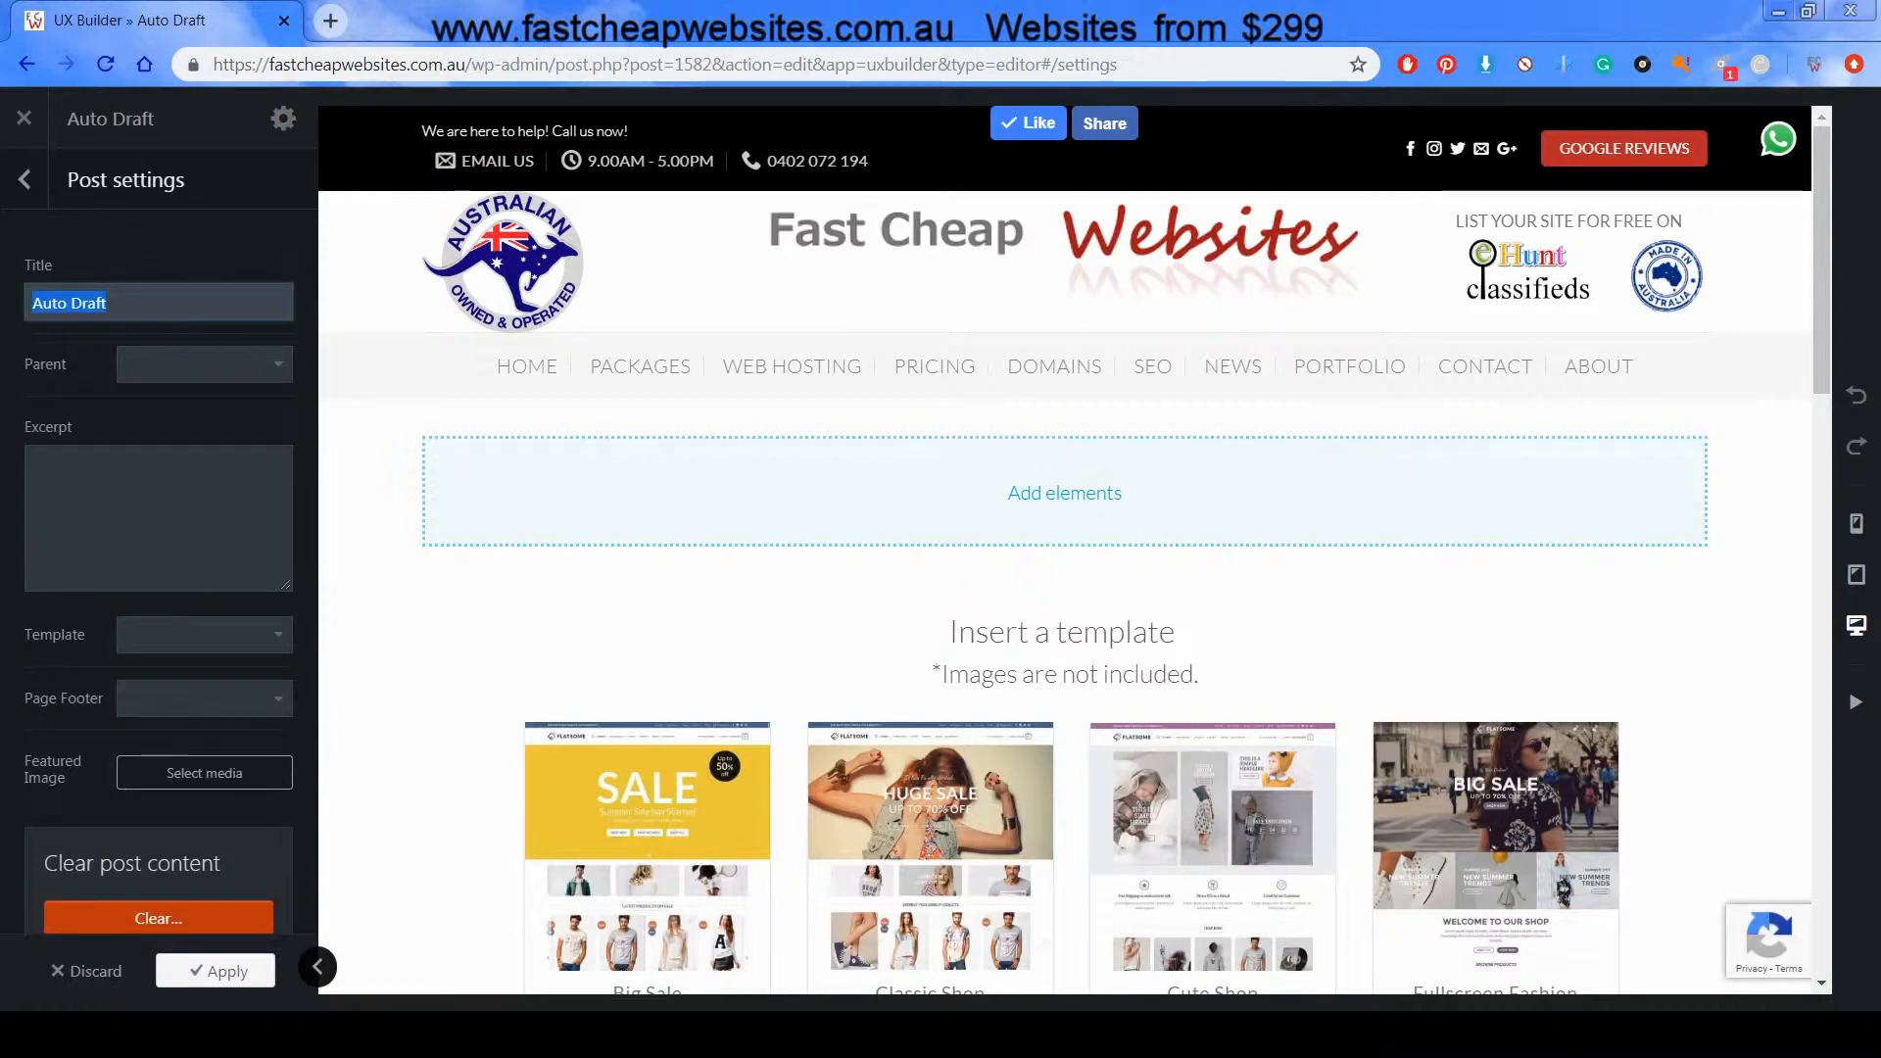
text(Test Page)
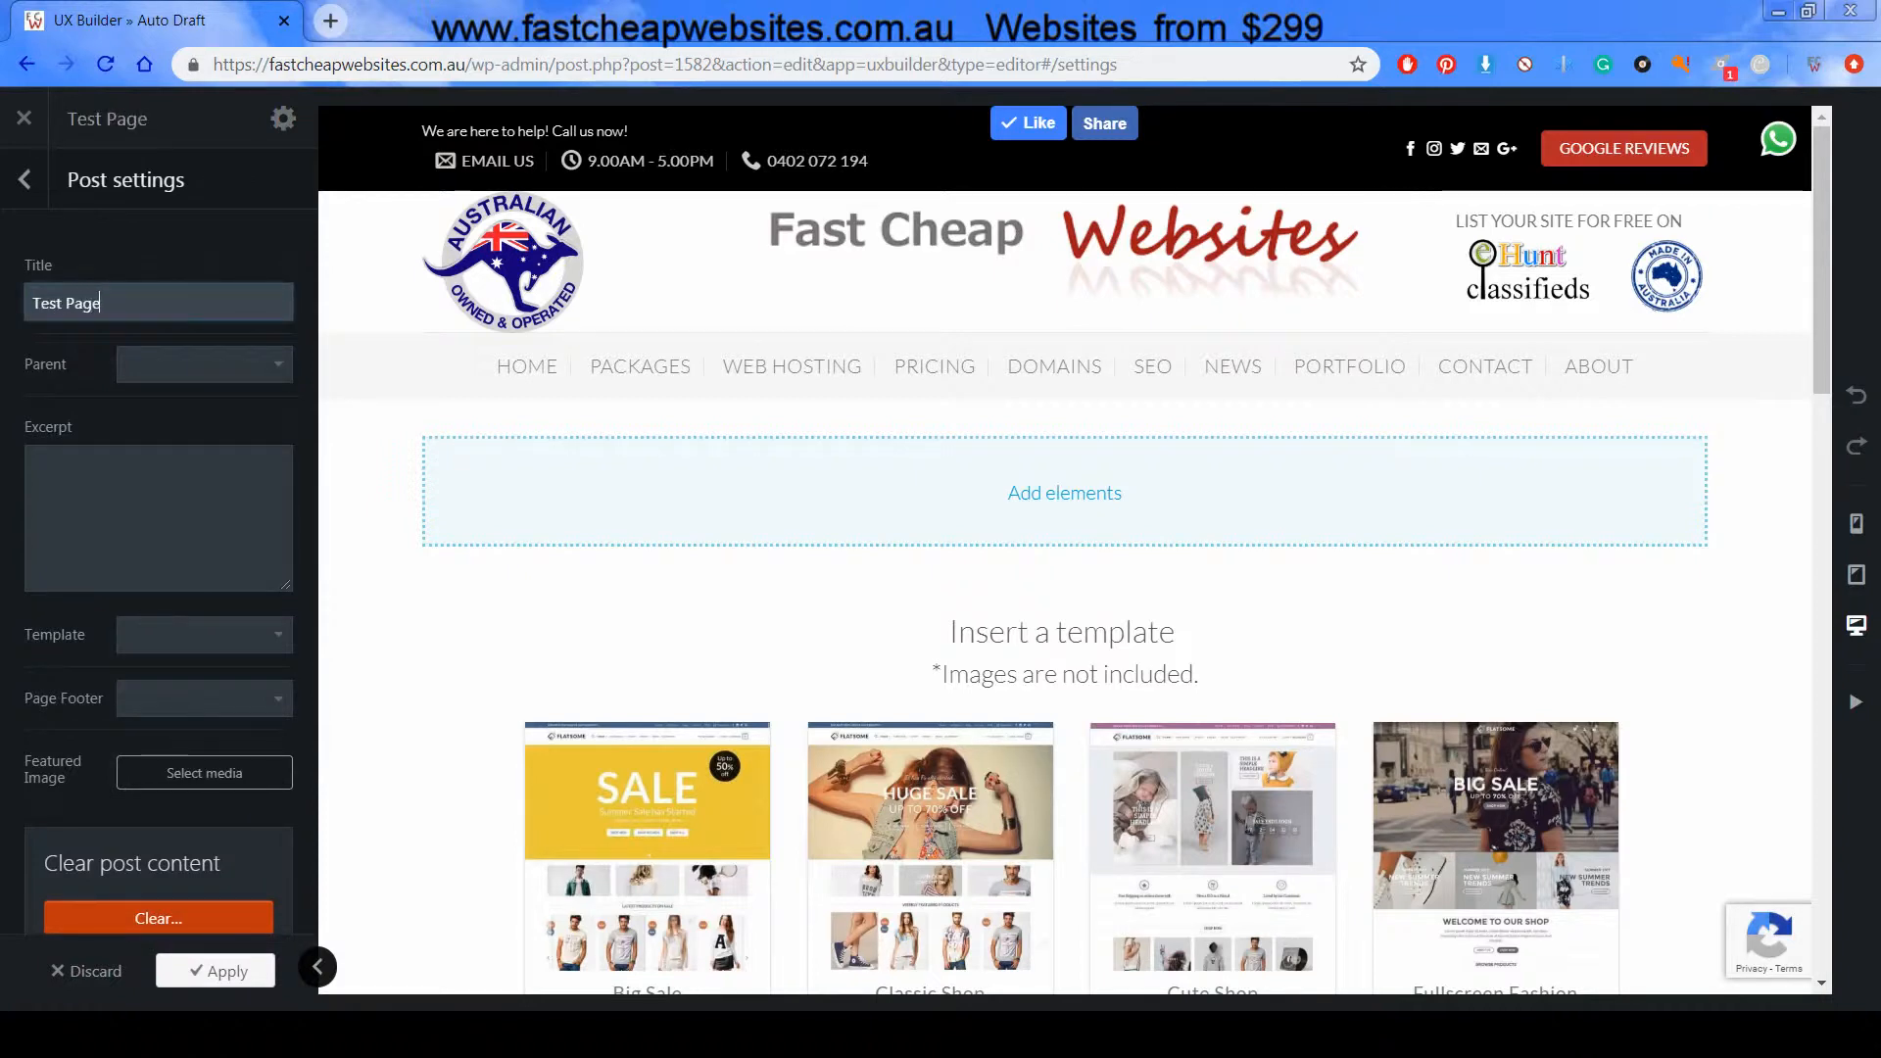
scroll(219, 565, down, 1)
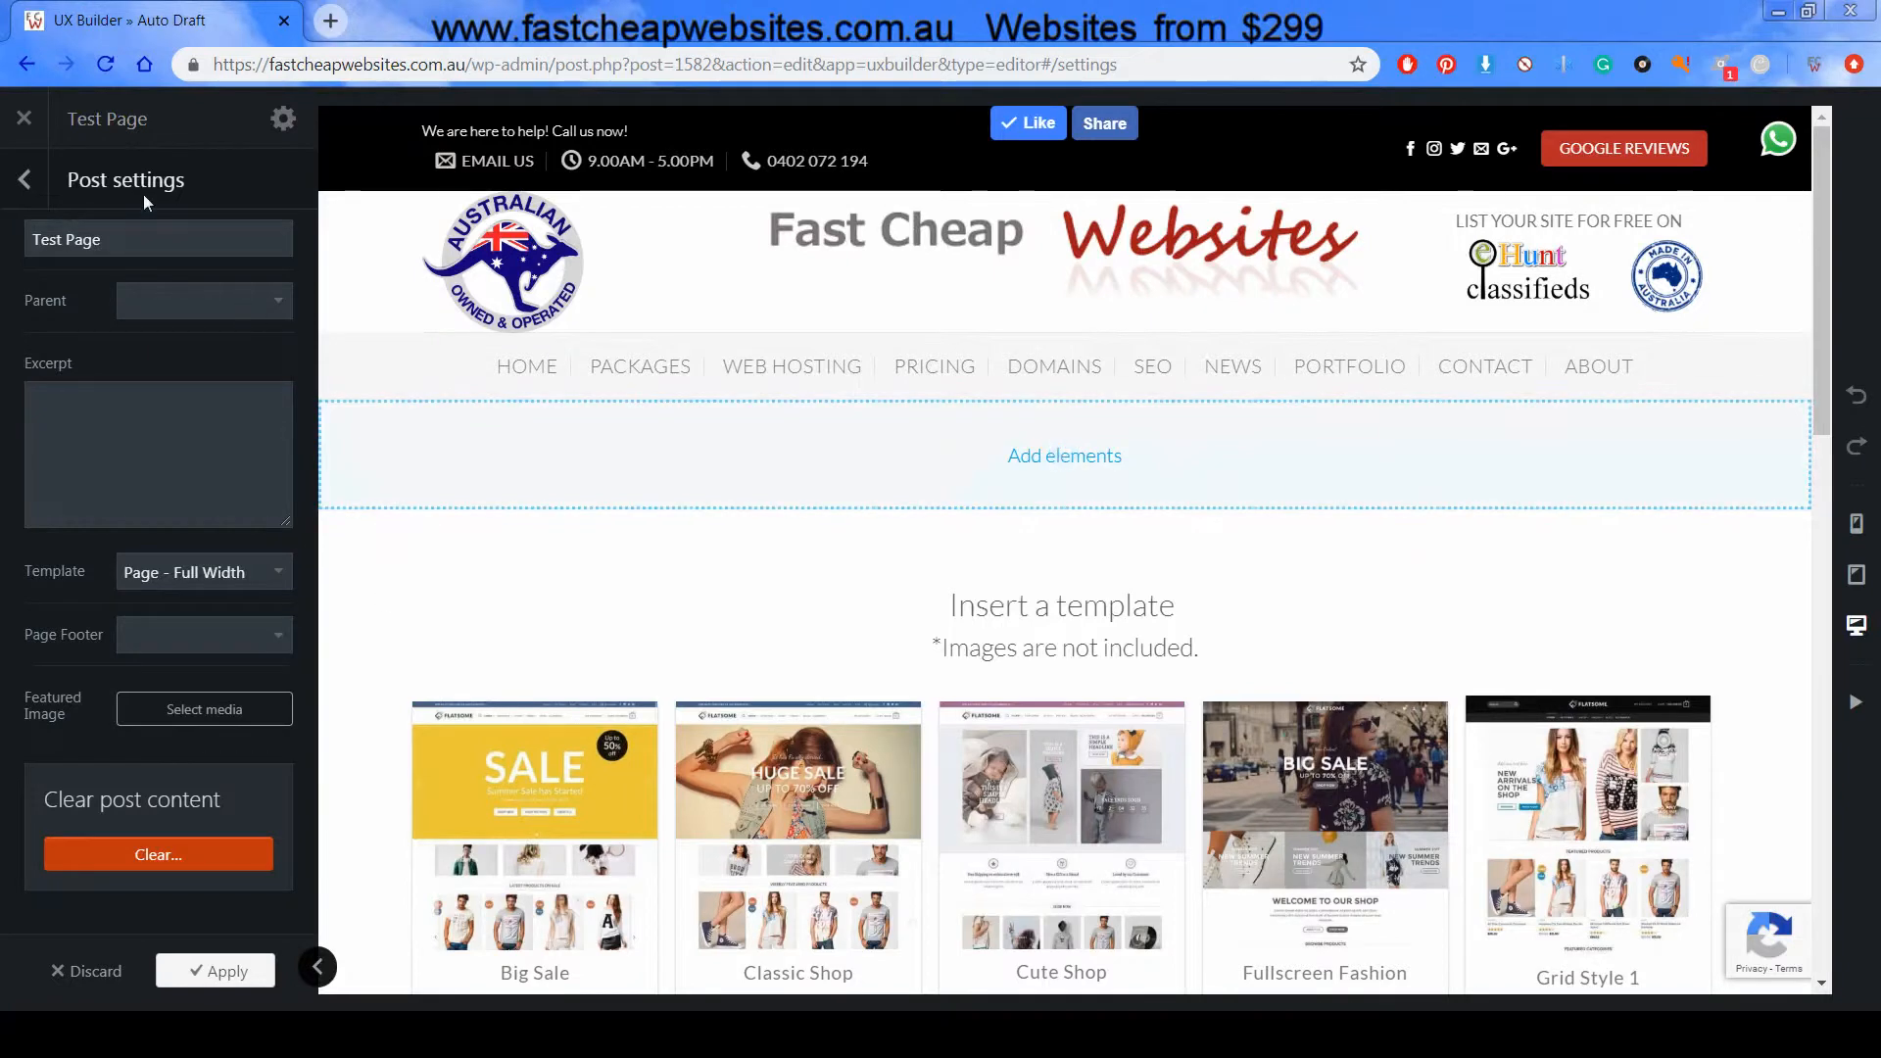
click(25, 183)
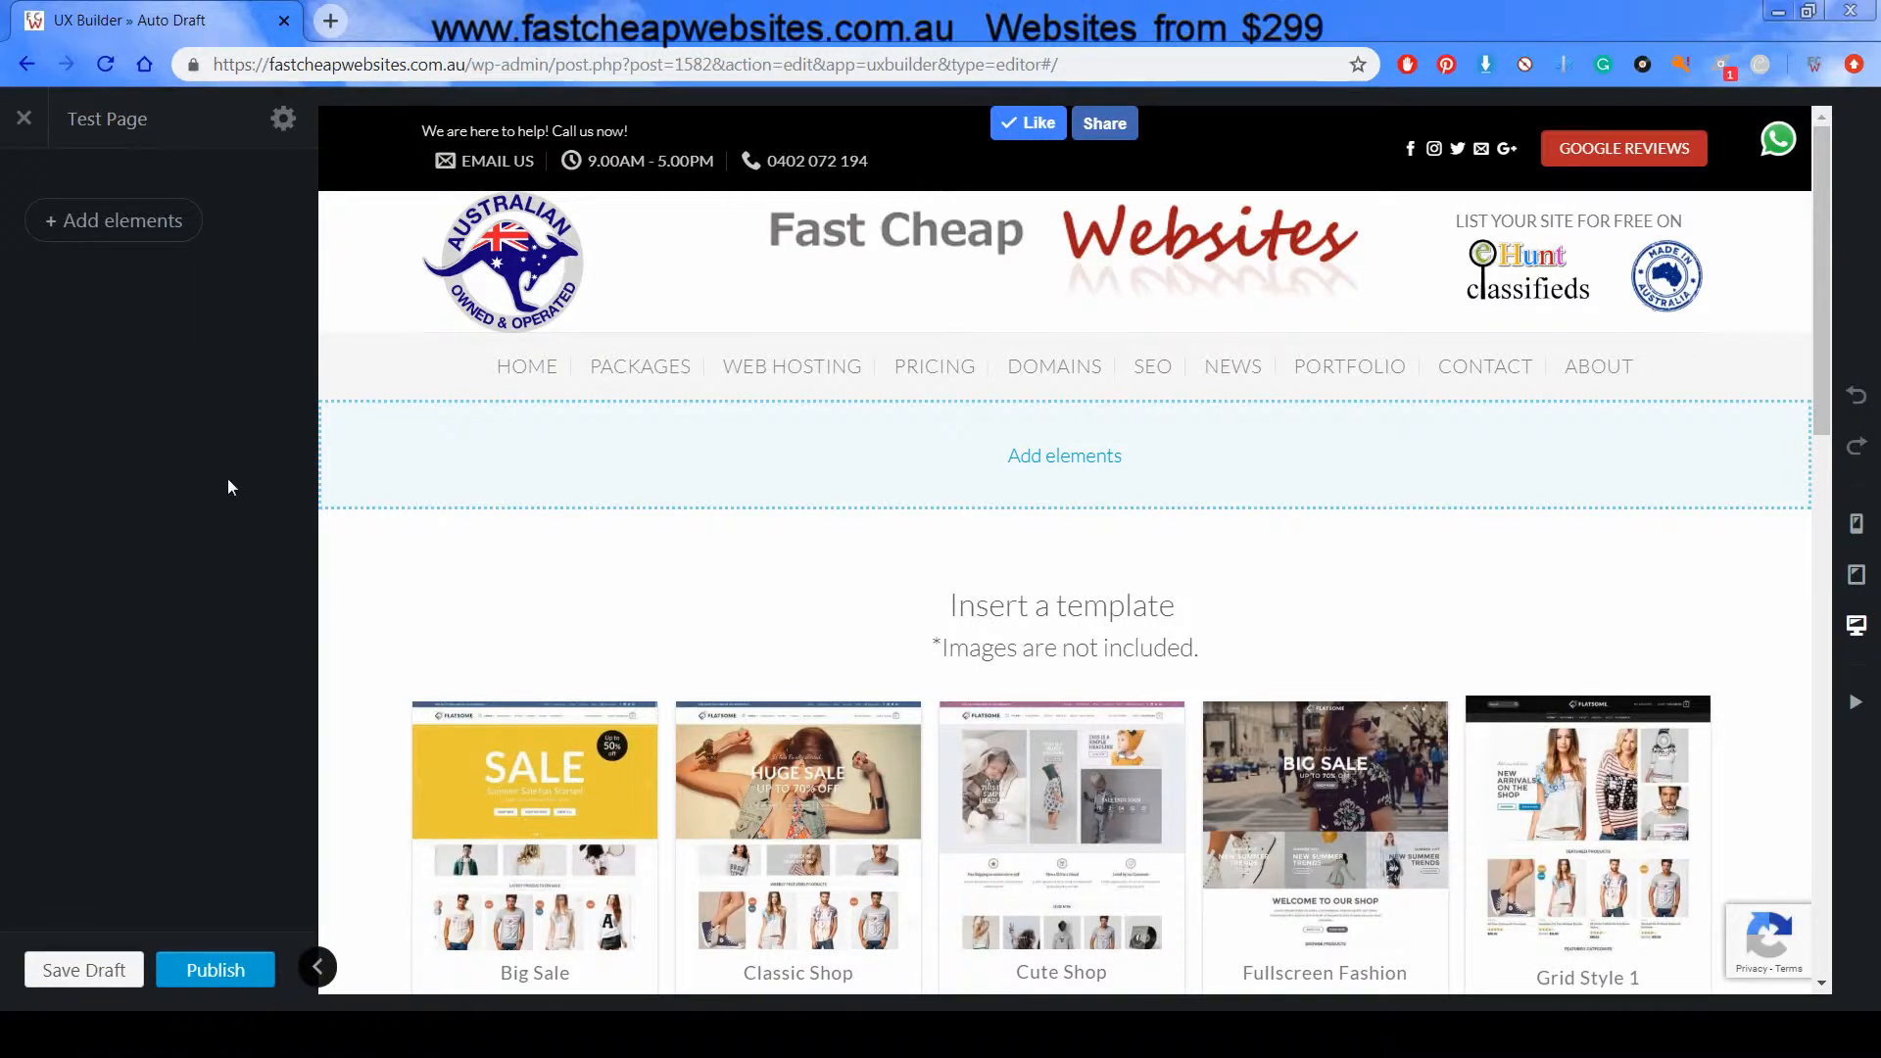
Add a Section element to the empty page using the Default preset
click(127, 228)
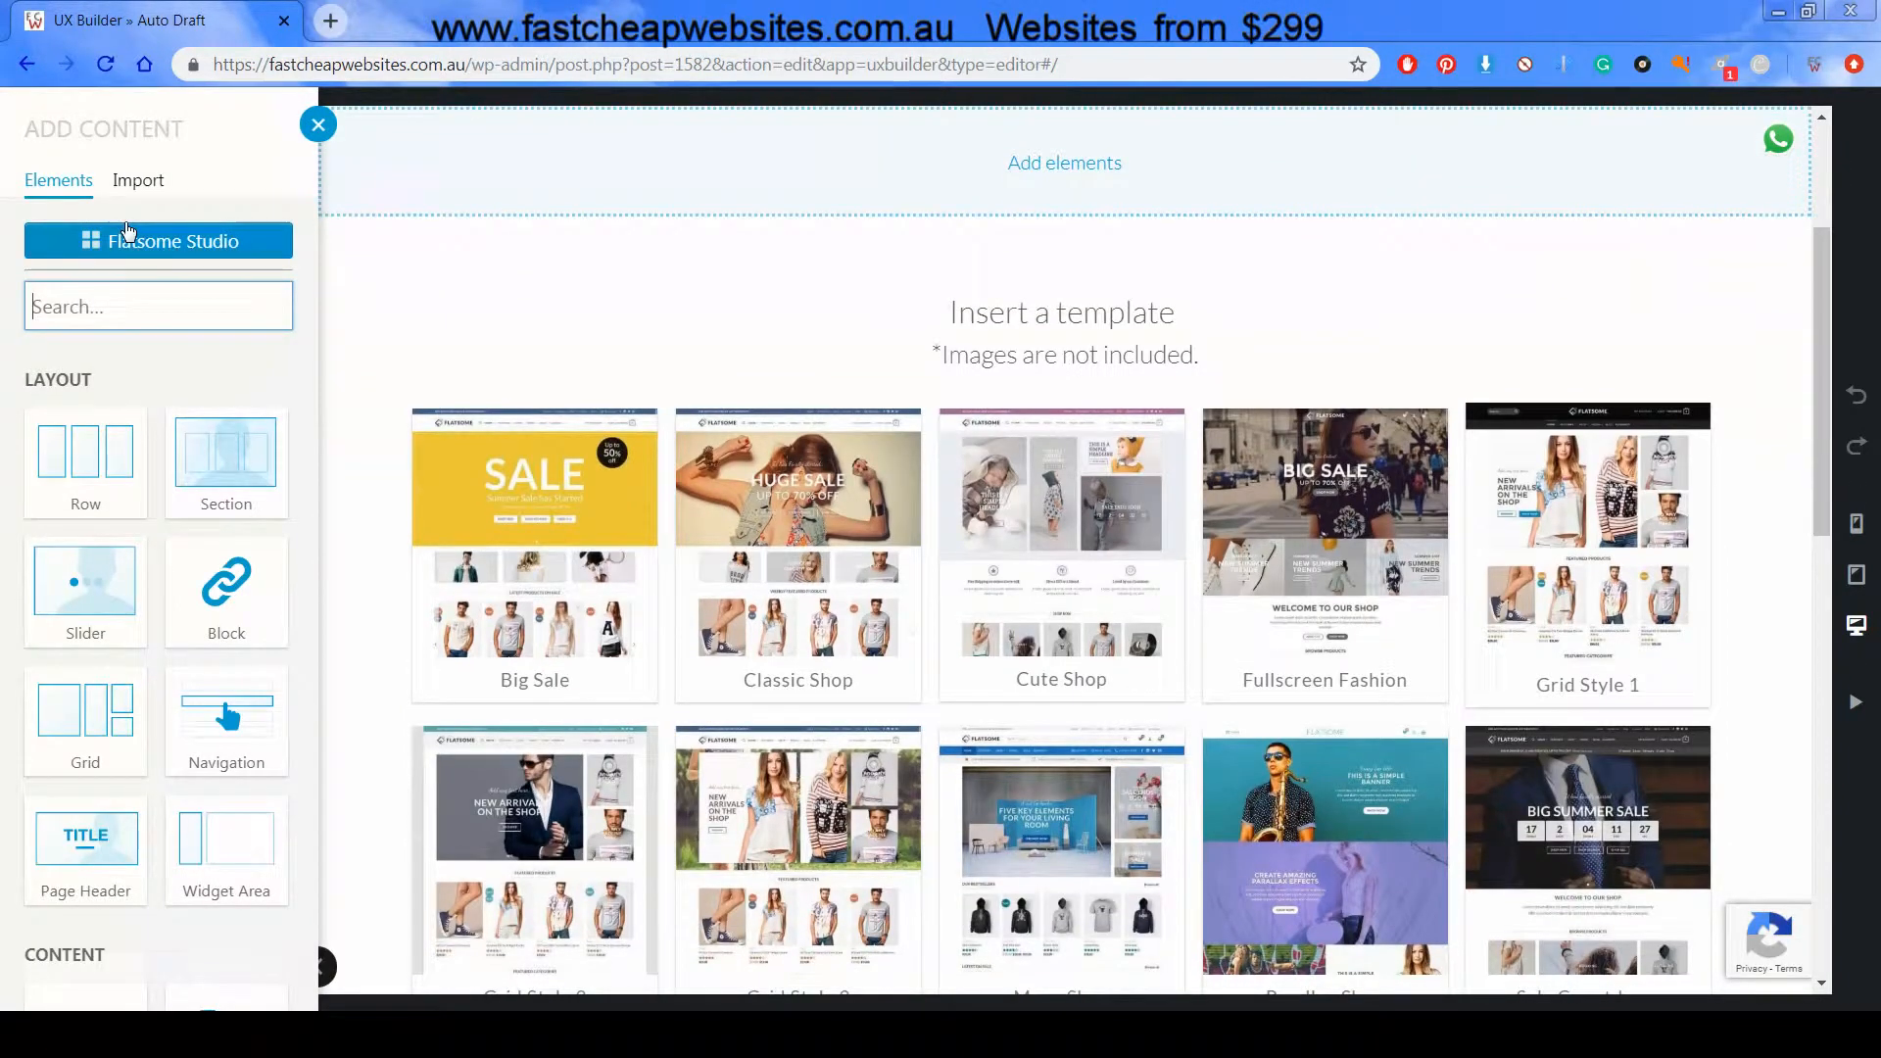
scroll(196, 783, down, 15)
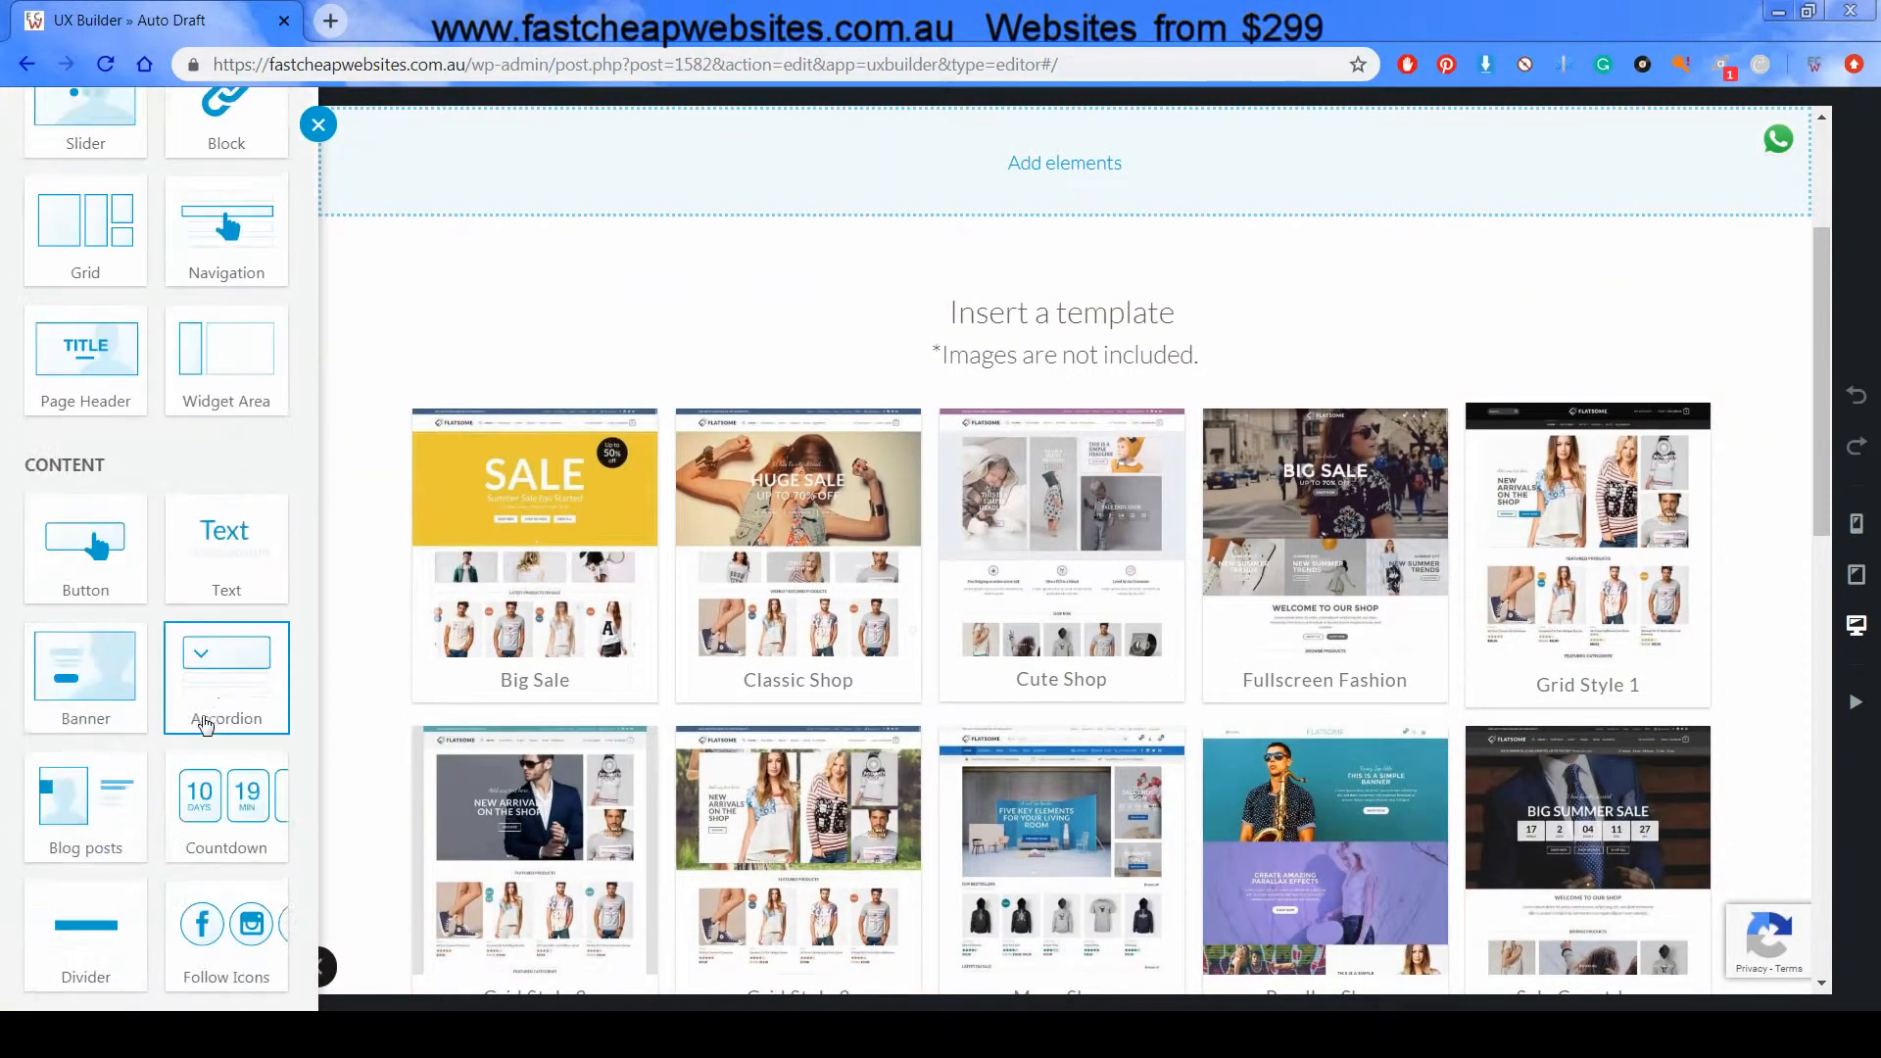
scroll(223, 742, down, 5)
scroll(223, 742, up, 20)
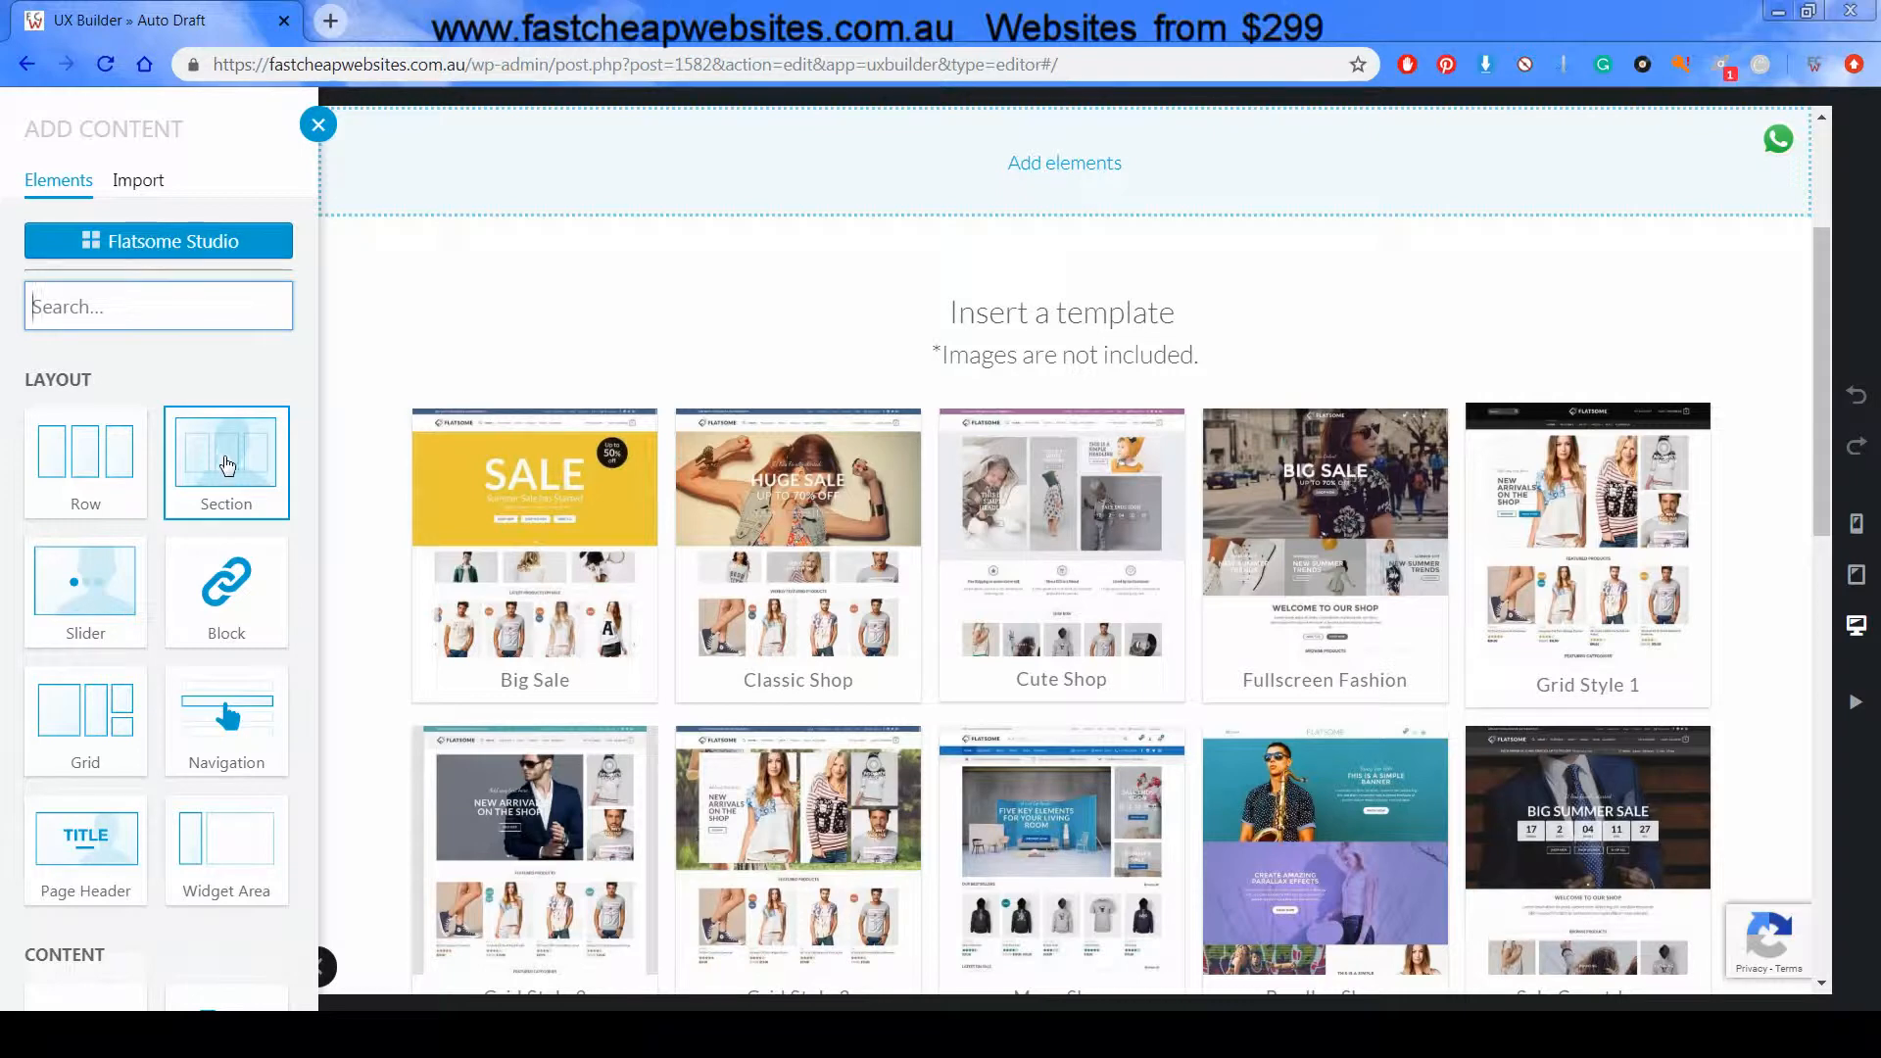
click(236, 450)
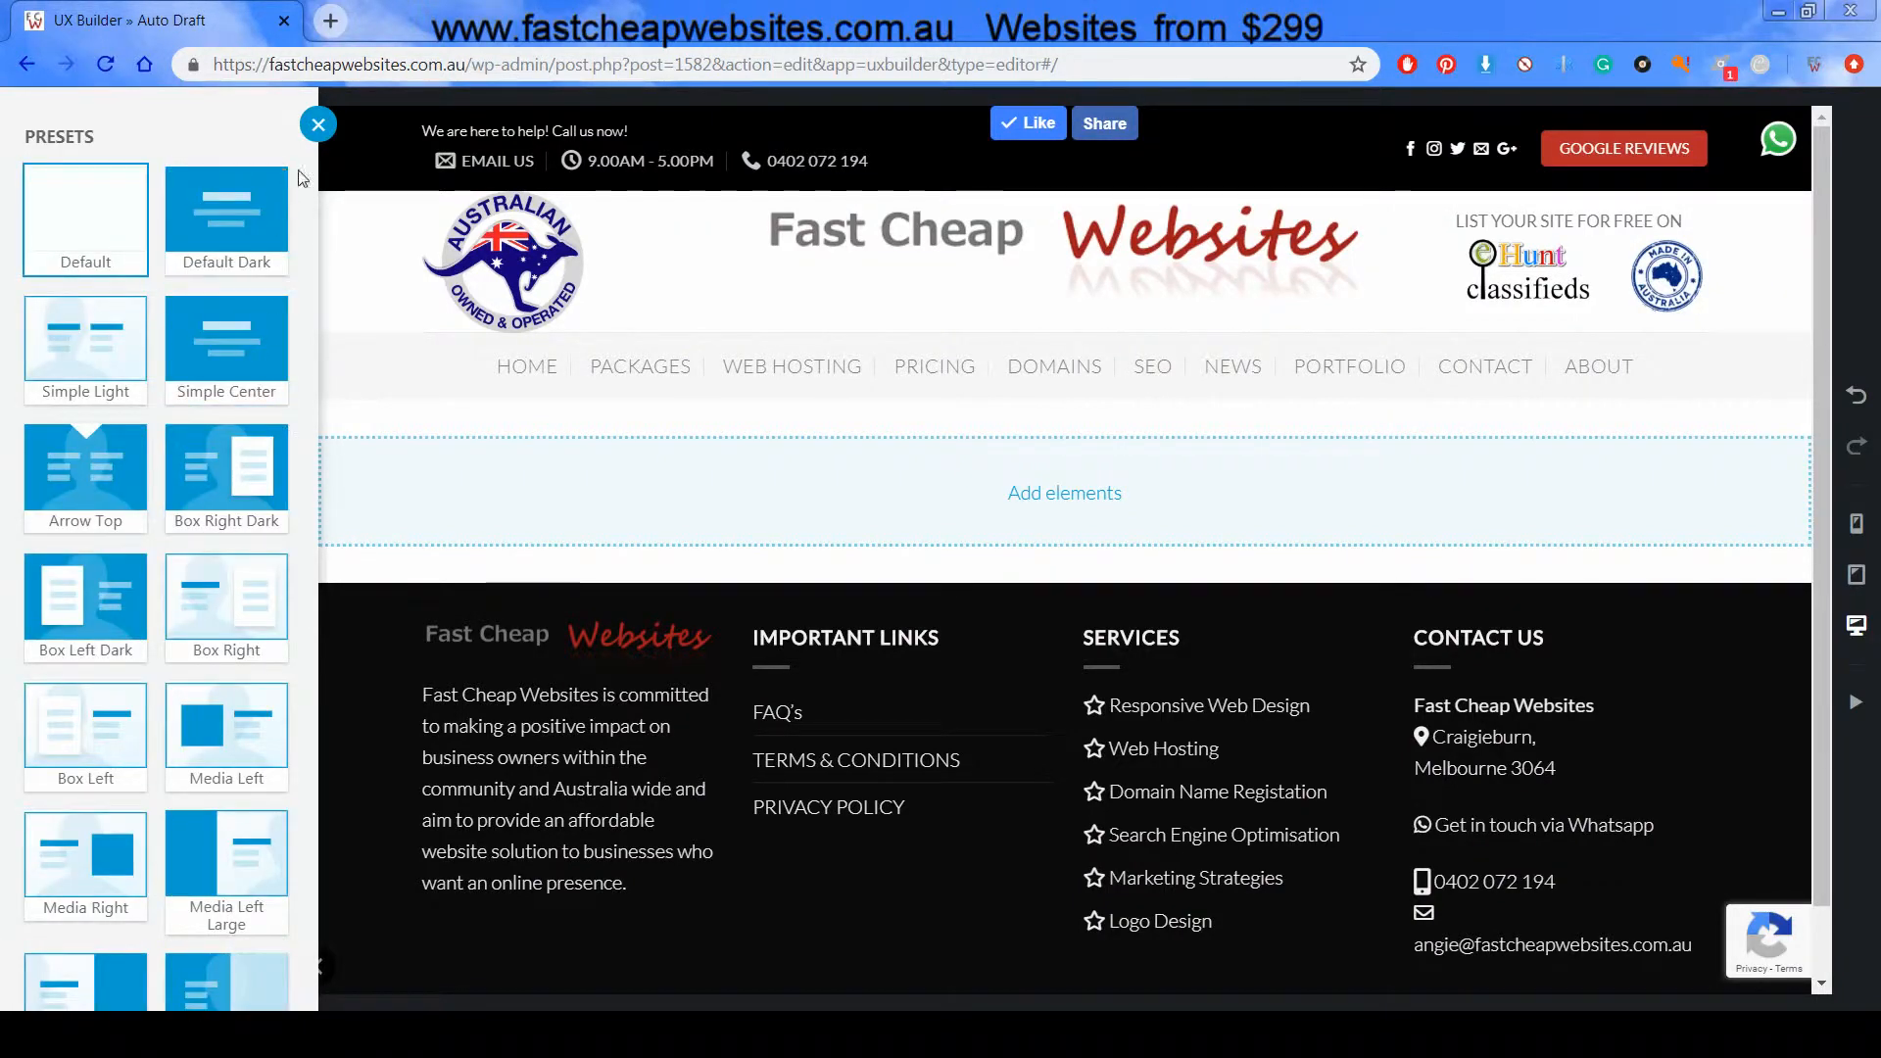
click(83, 223)
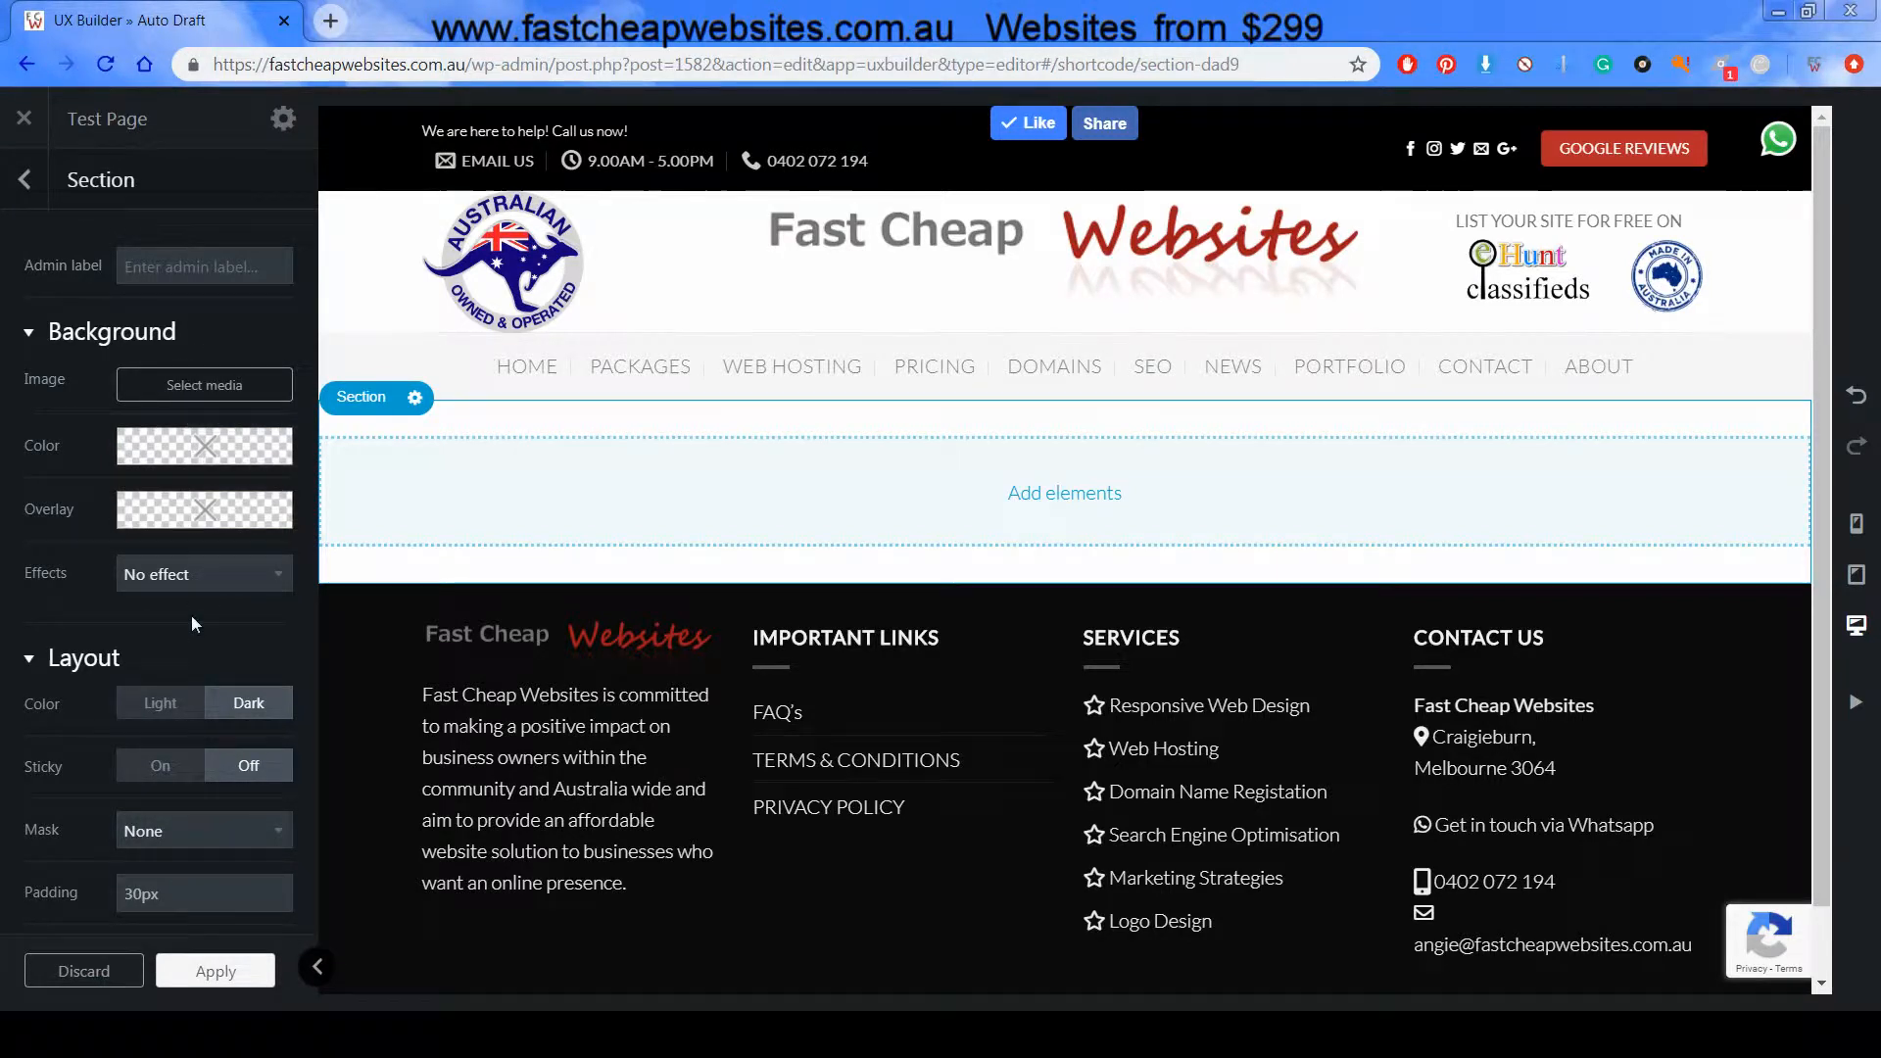
Set the section's background color to light grey, rgb(229, 229, 229)
click(162, 451)
mouse_move(170, 514)
mouse_down()
mouse_move(117, 478)
mouse_move(106, 496)
mouse_up()
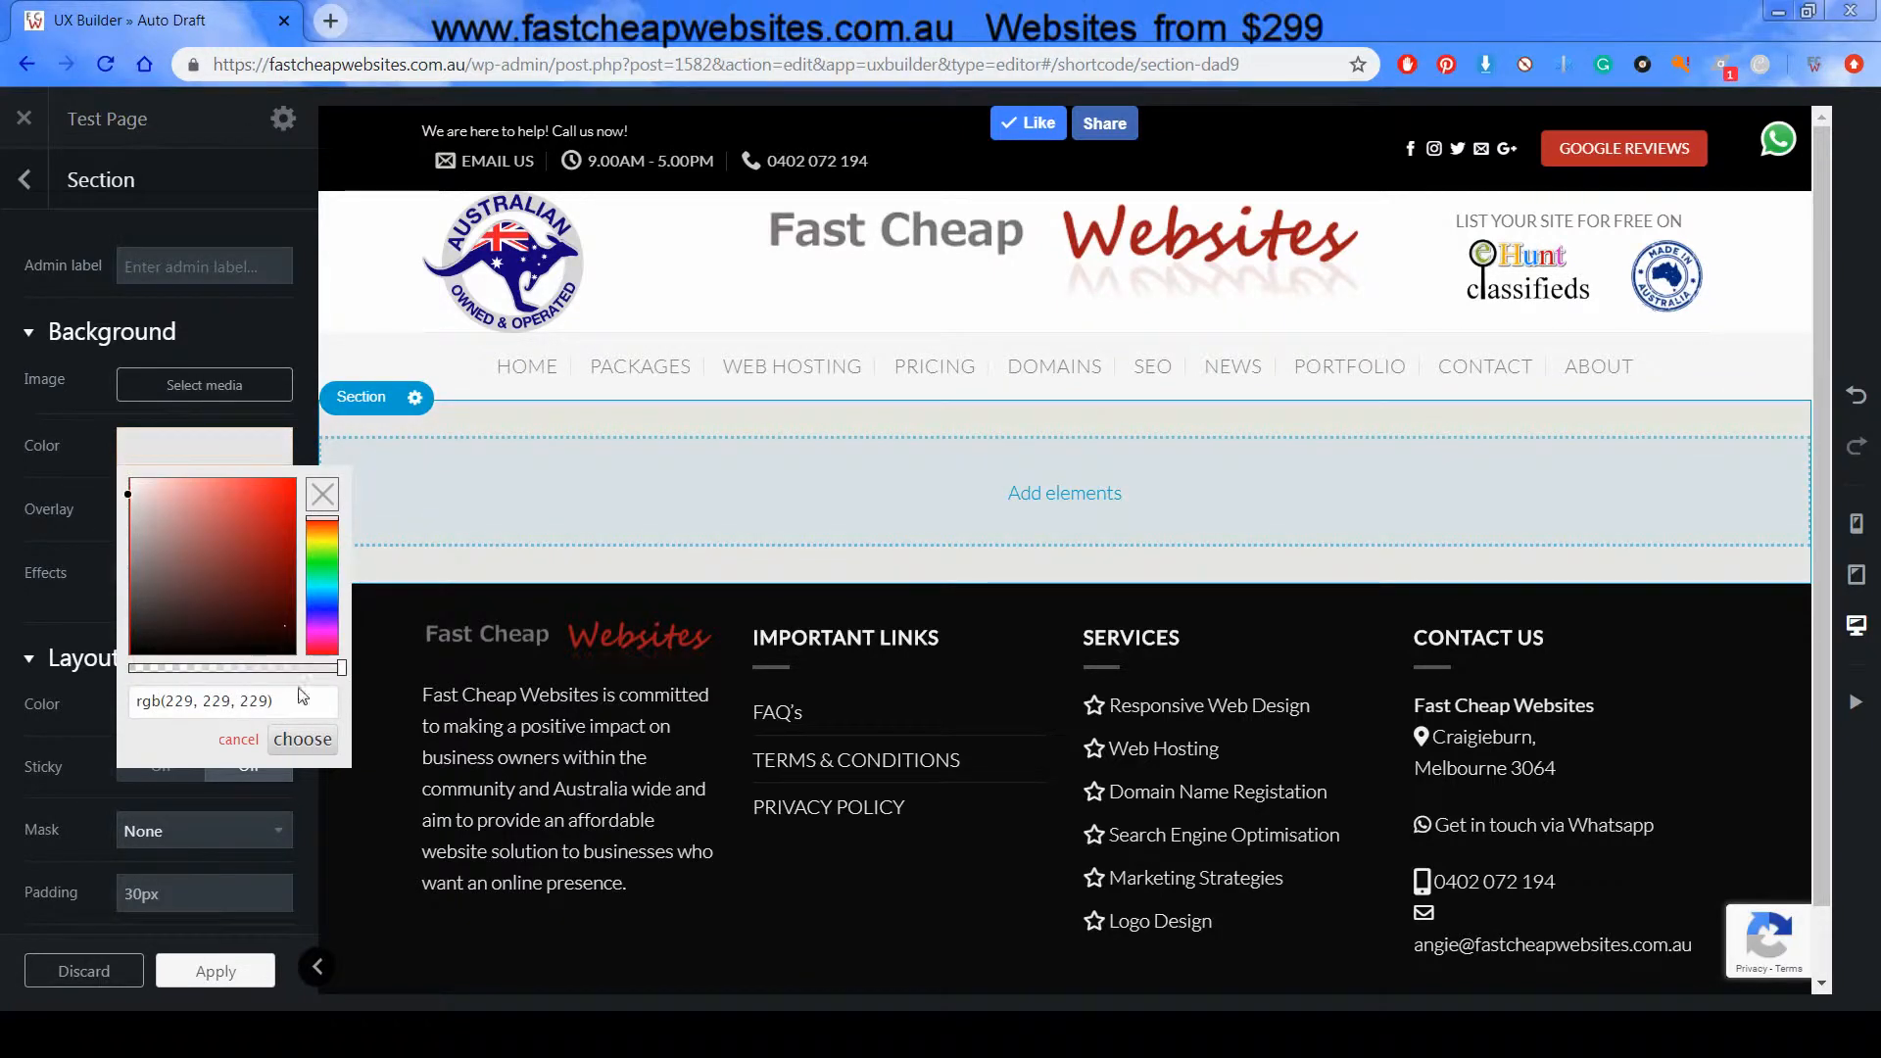
click(303, 738)
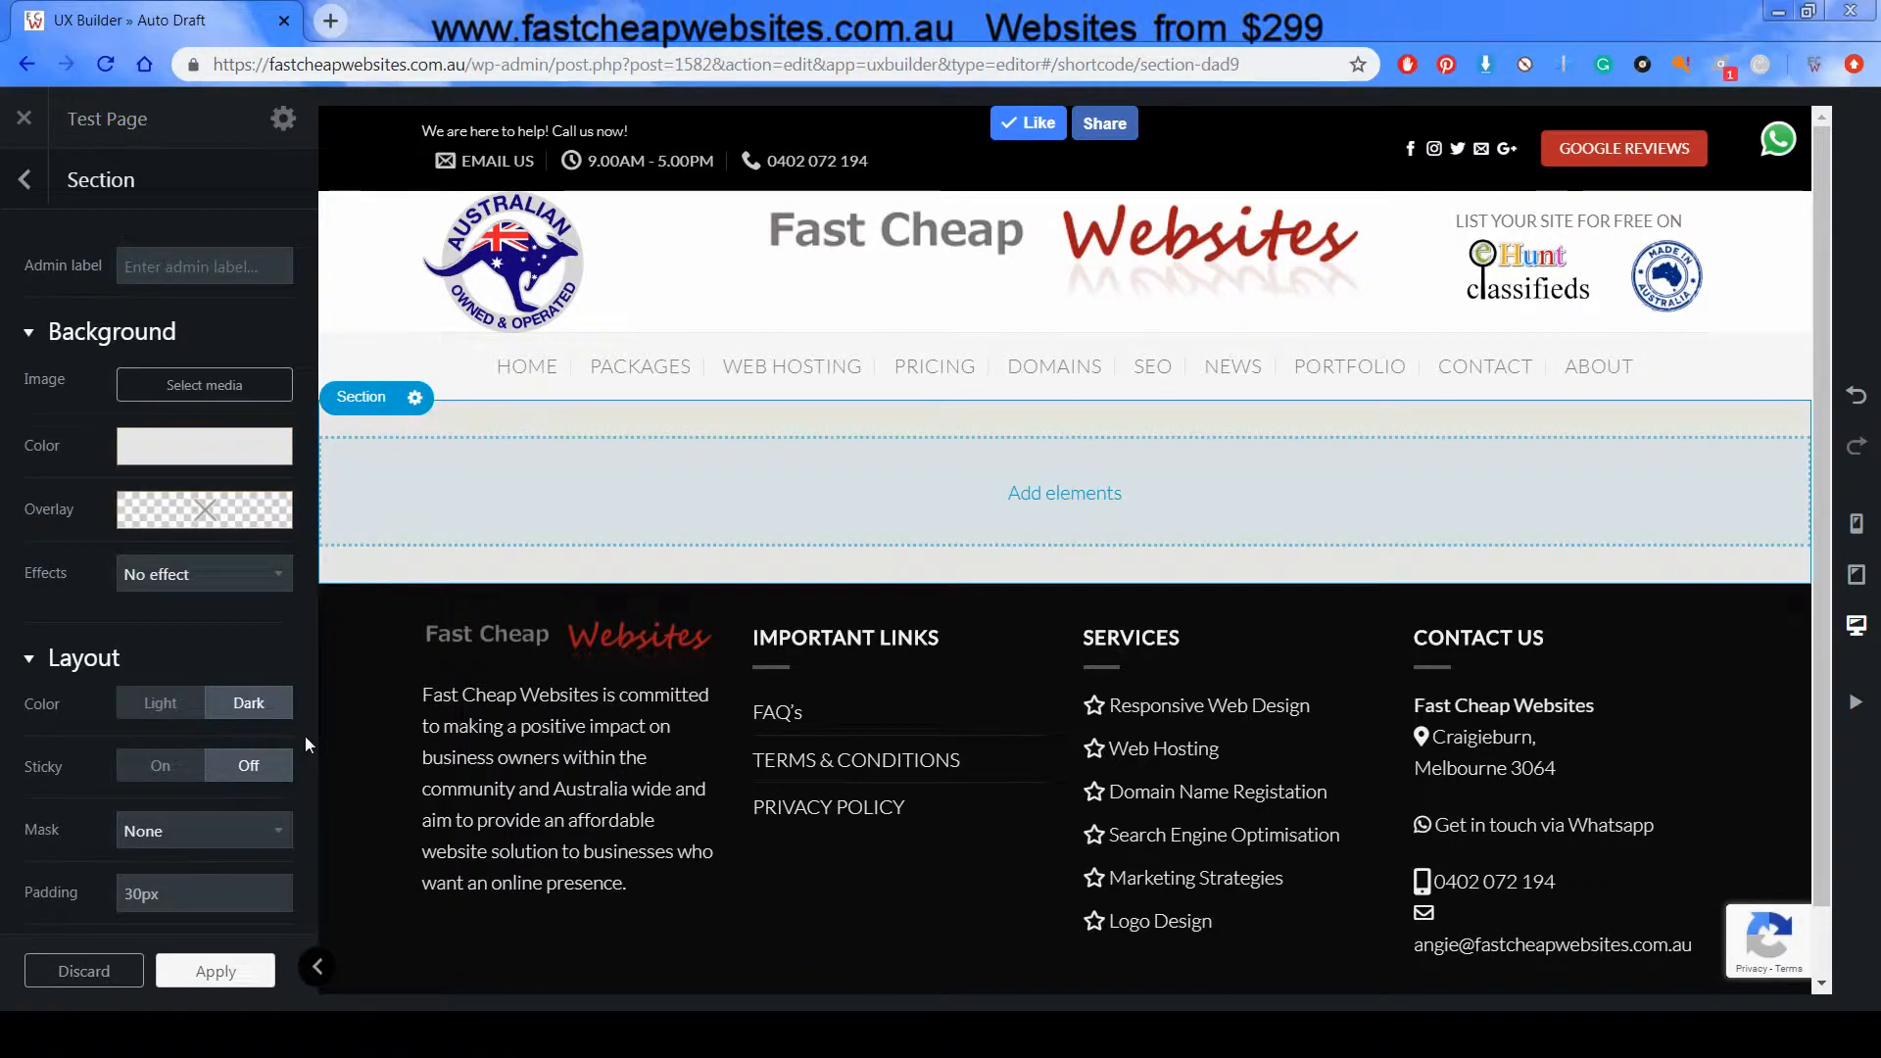
click(206, 385)
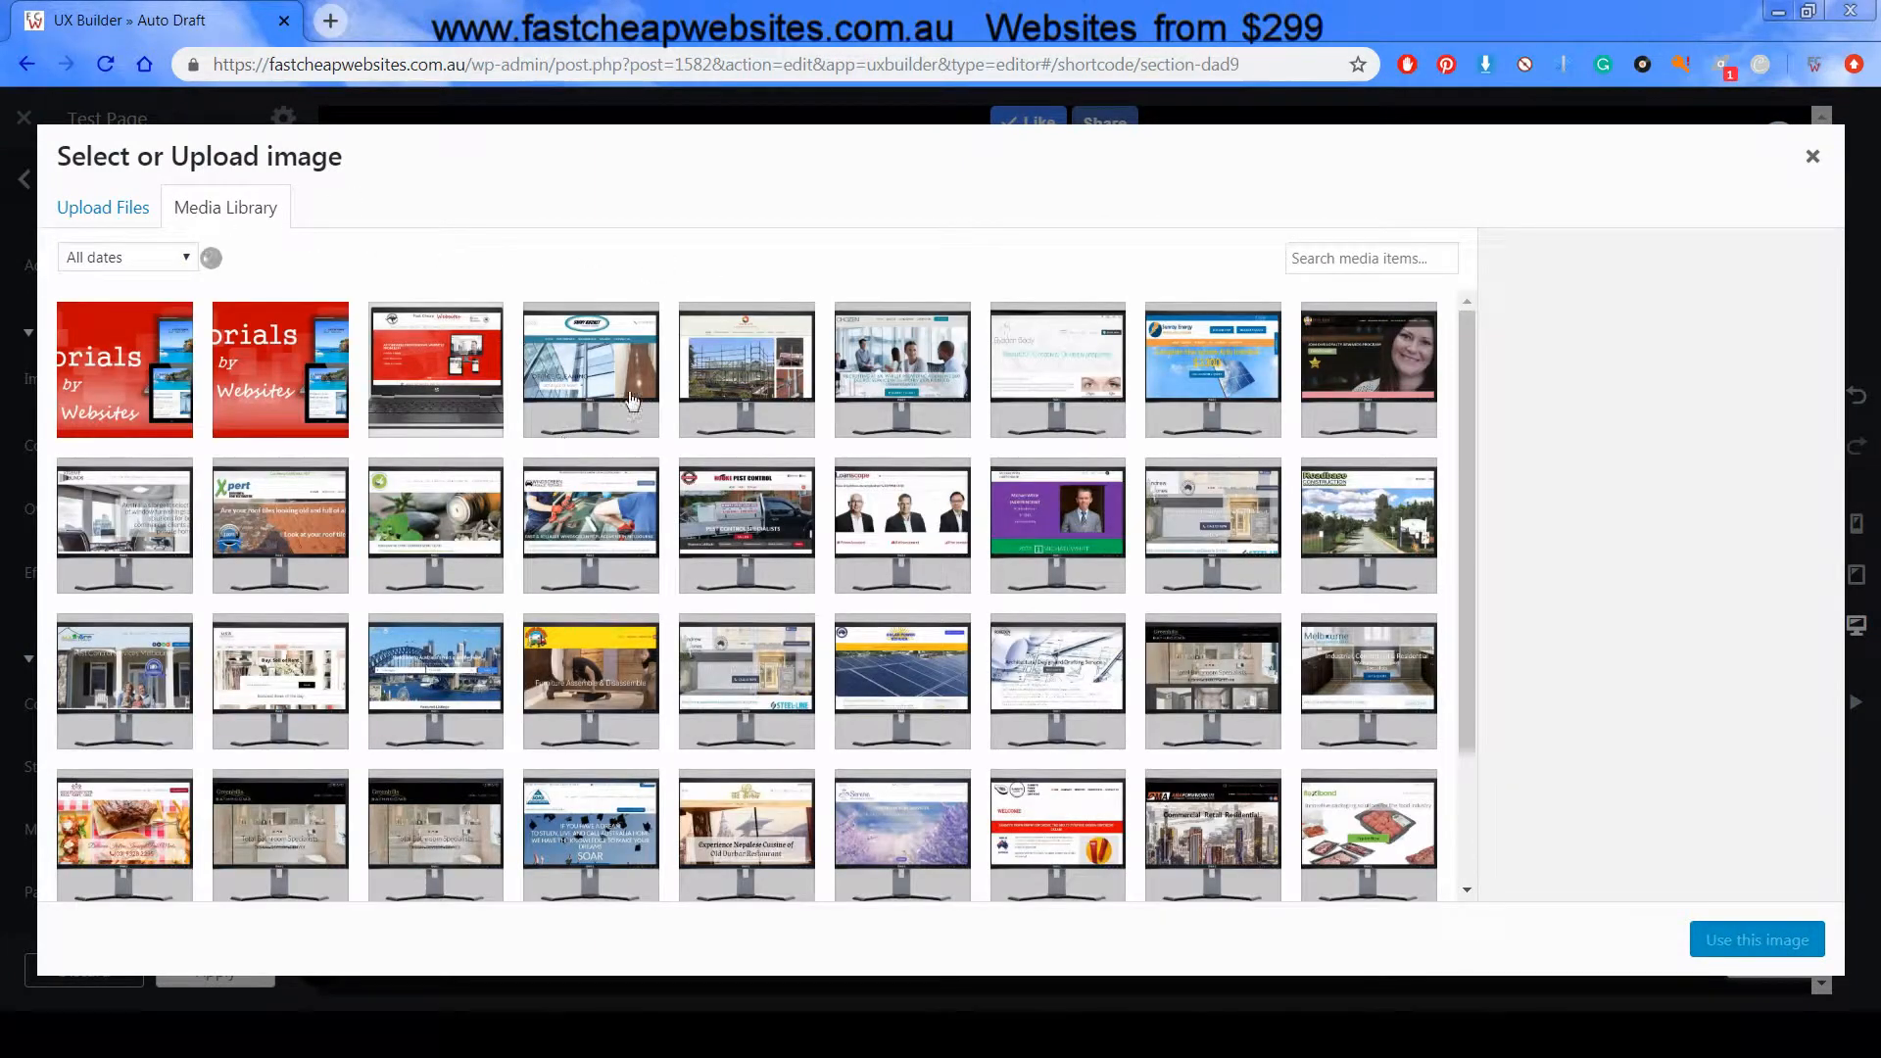
click(635, 380)
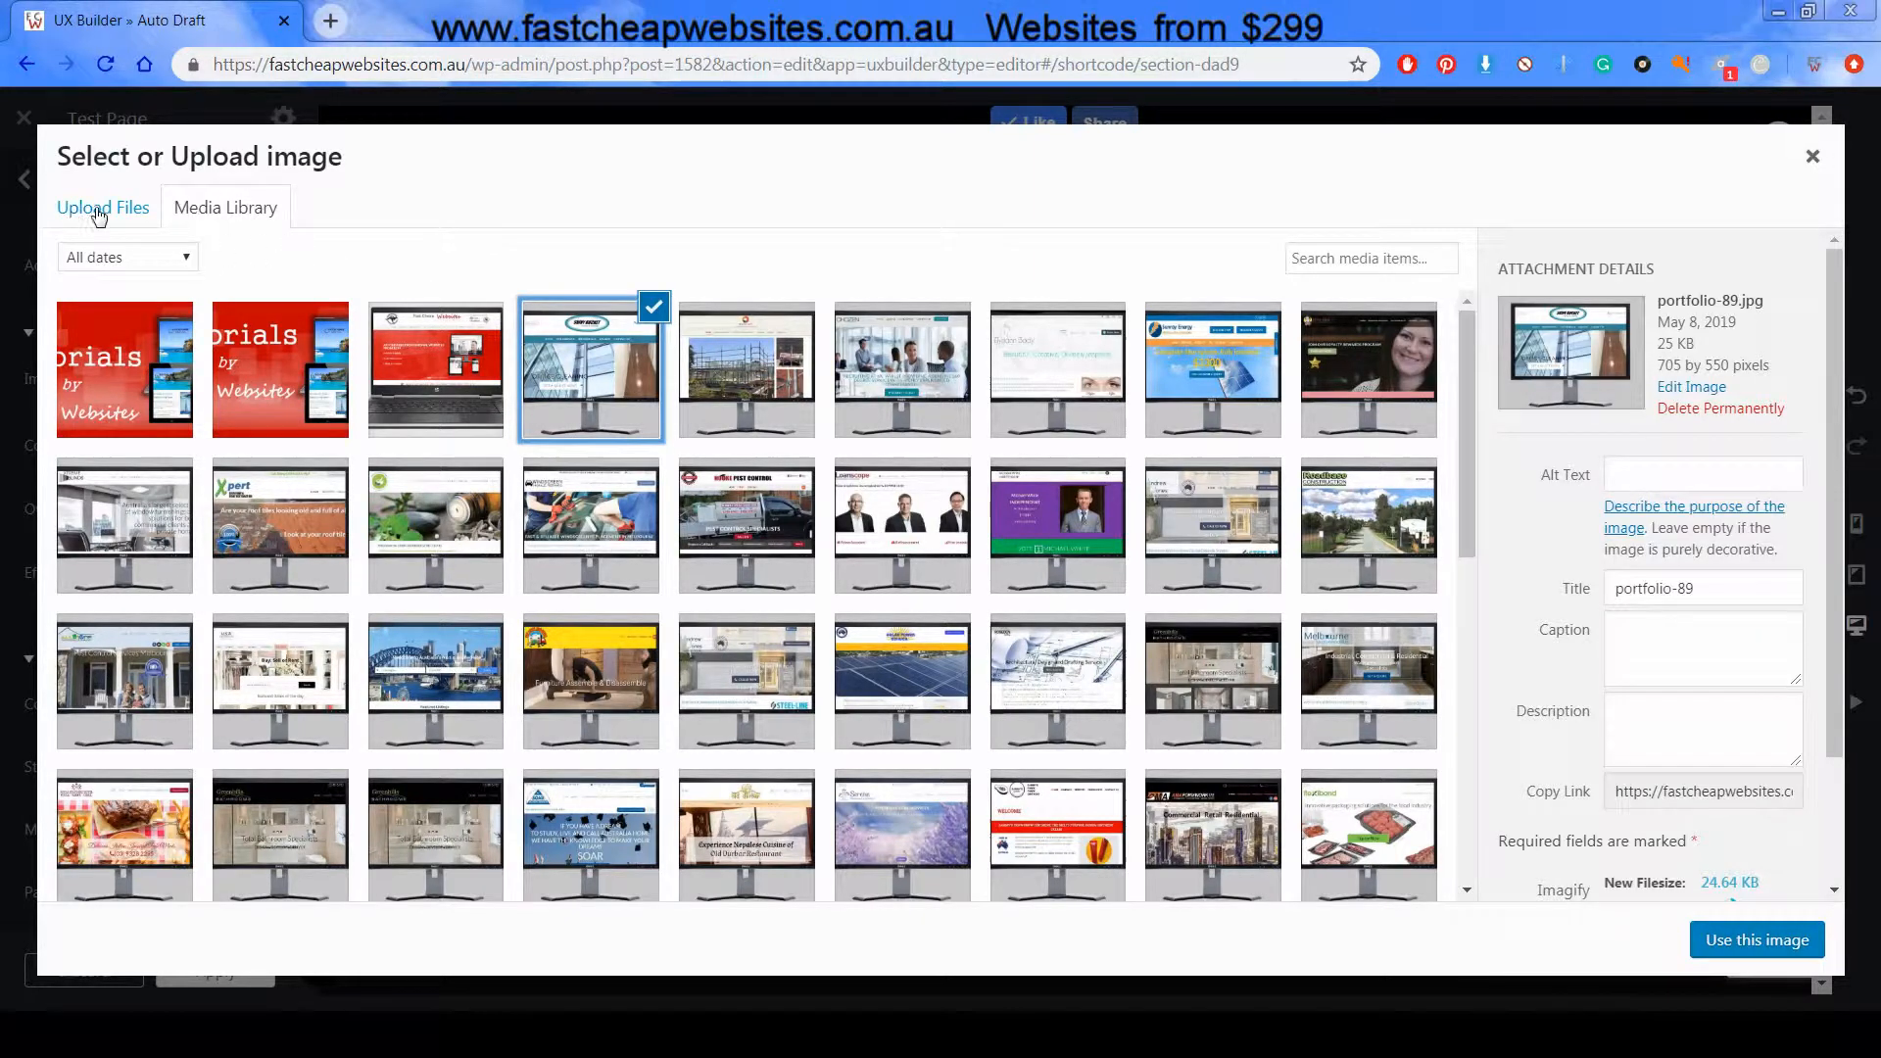
click(79, 208)
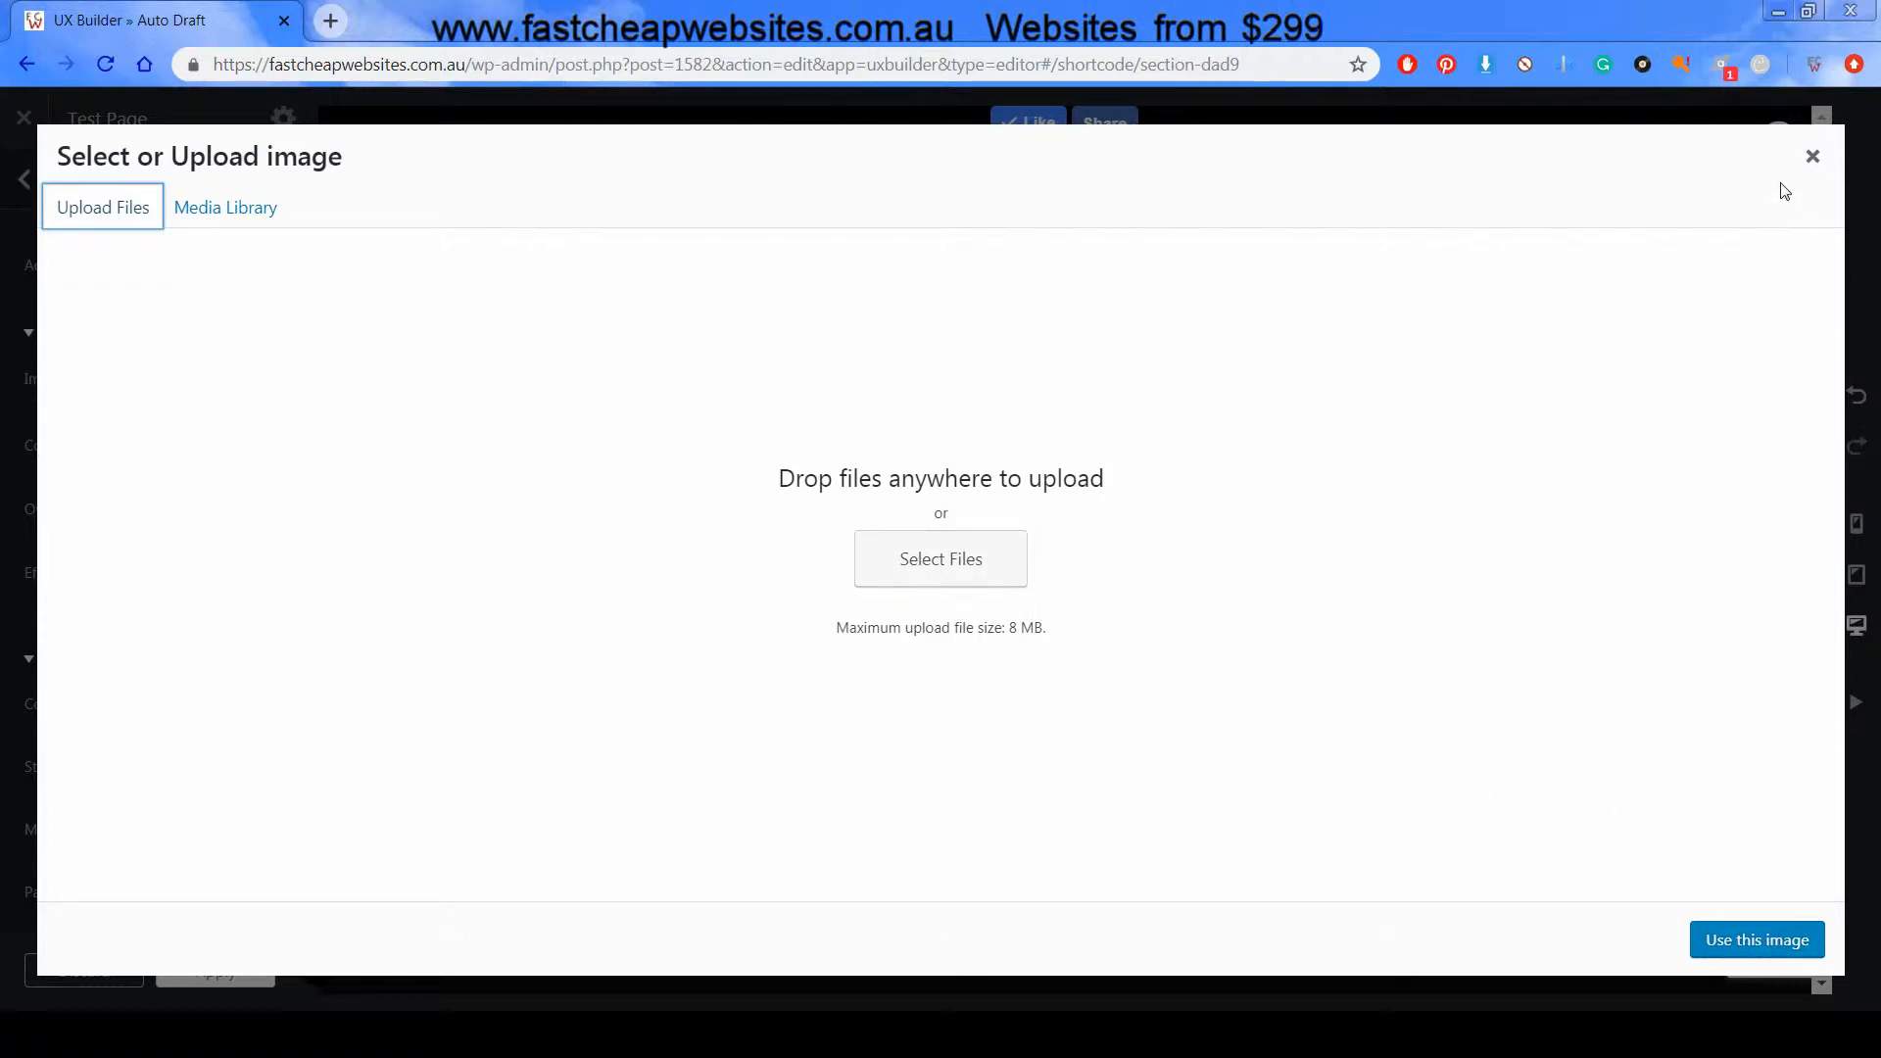
click(1812, 155)
Set the section's background color to mid grey, rgb(125, 125, 125), and its layout color to Light
mouse_move(235, 453)
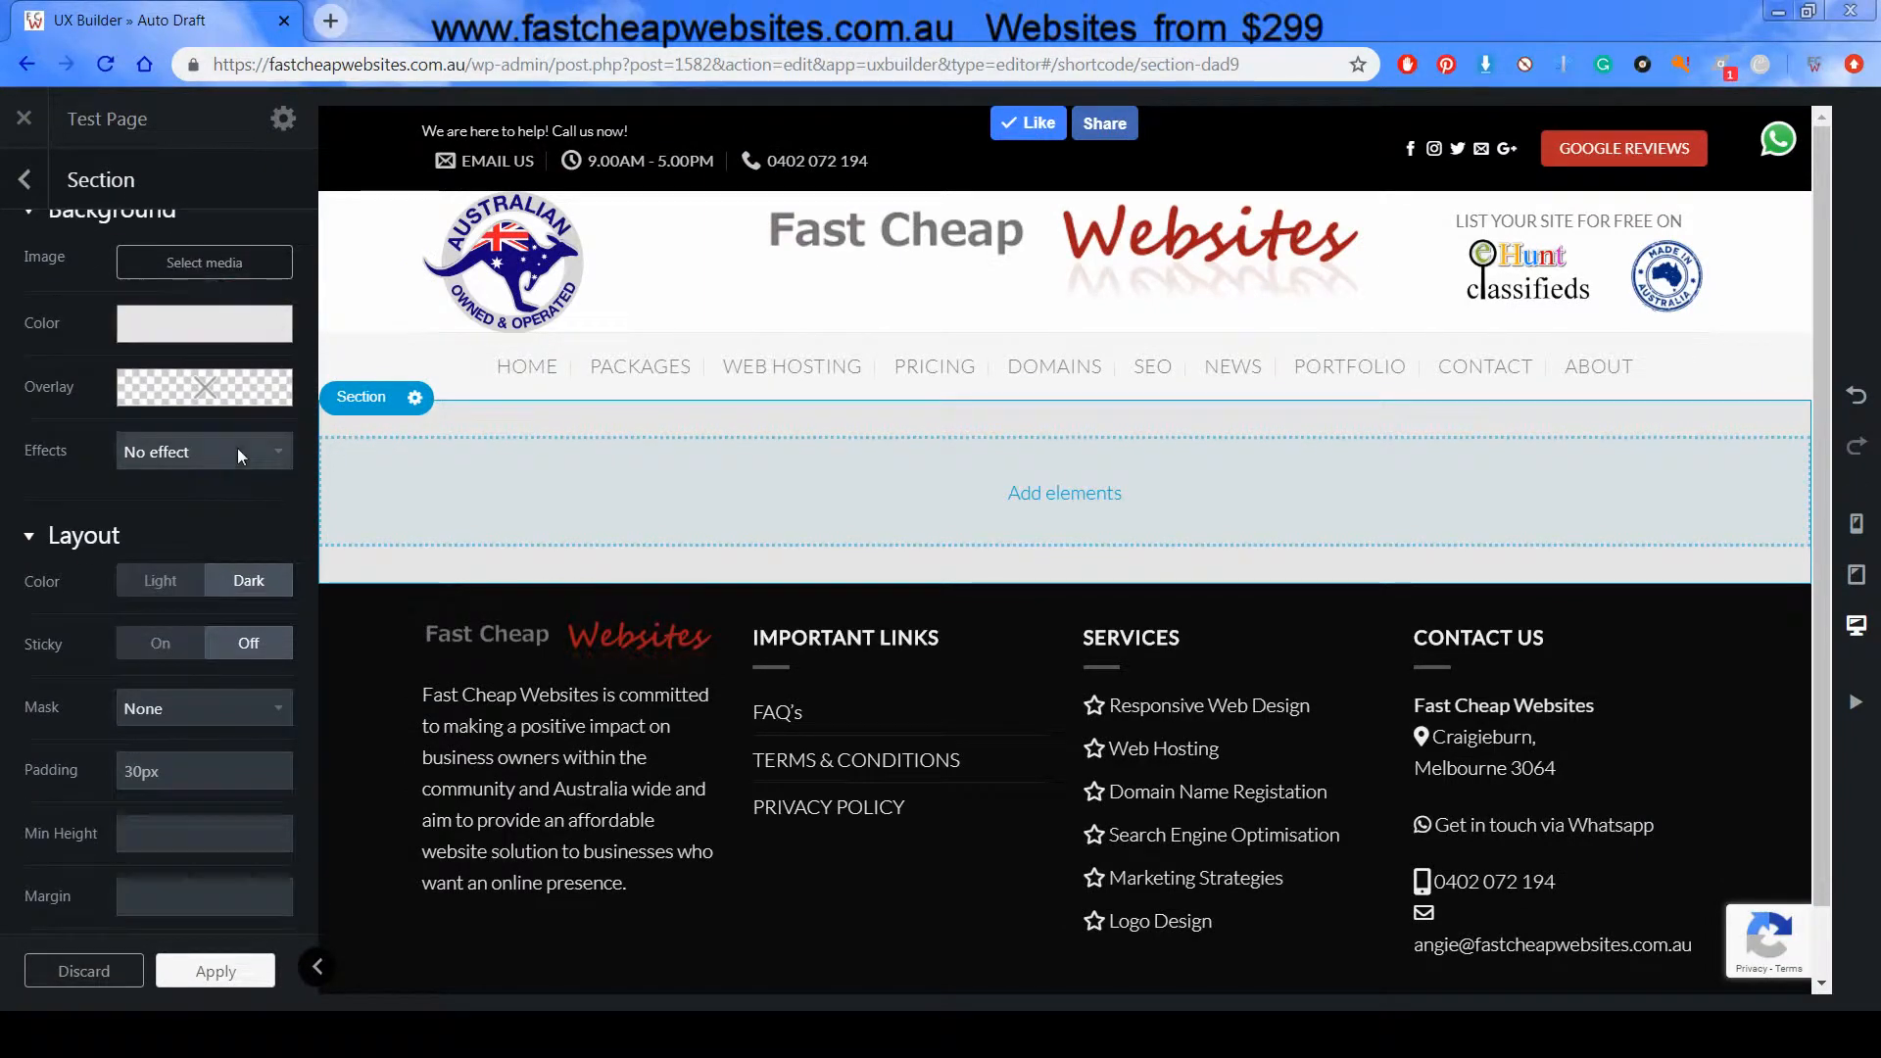
scroll(238, 455, down, 3)
scroll(237, 449, up, 2)
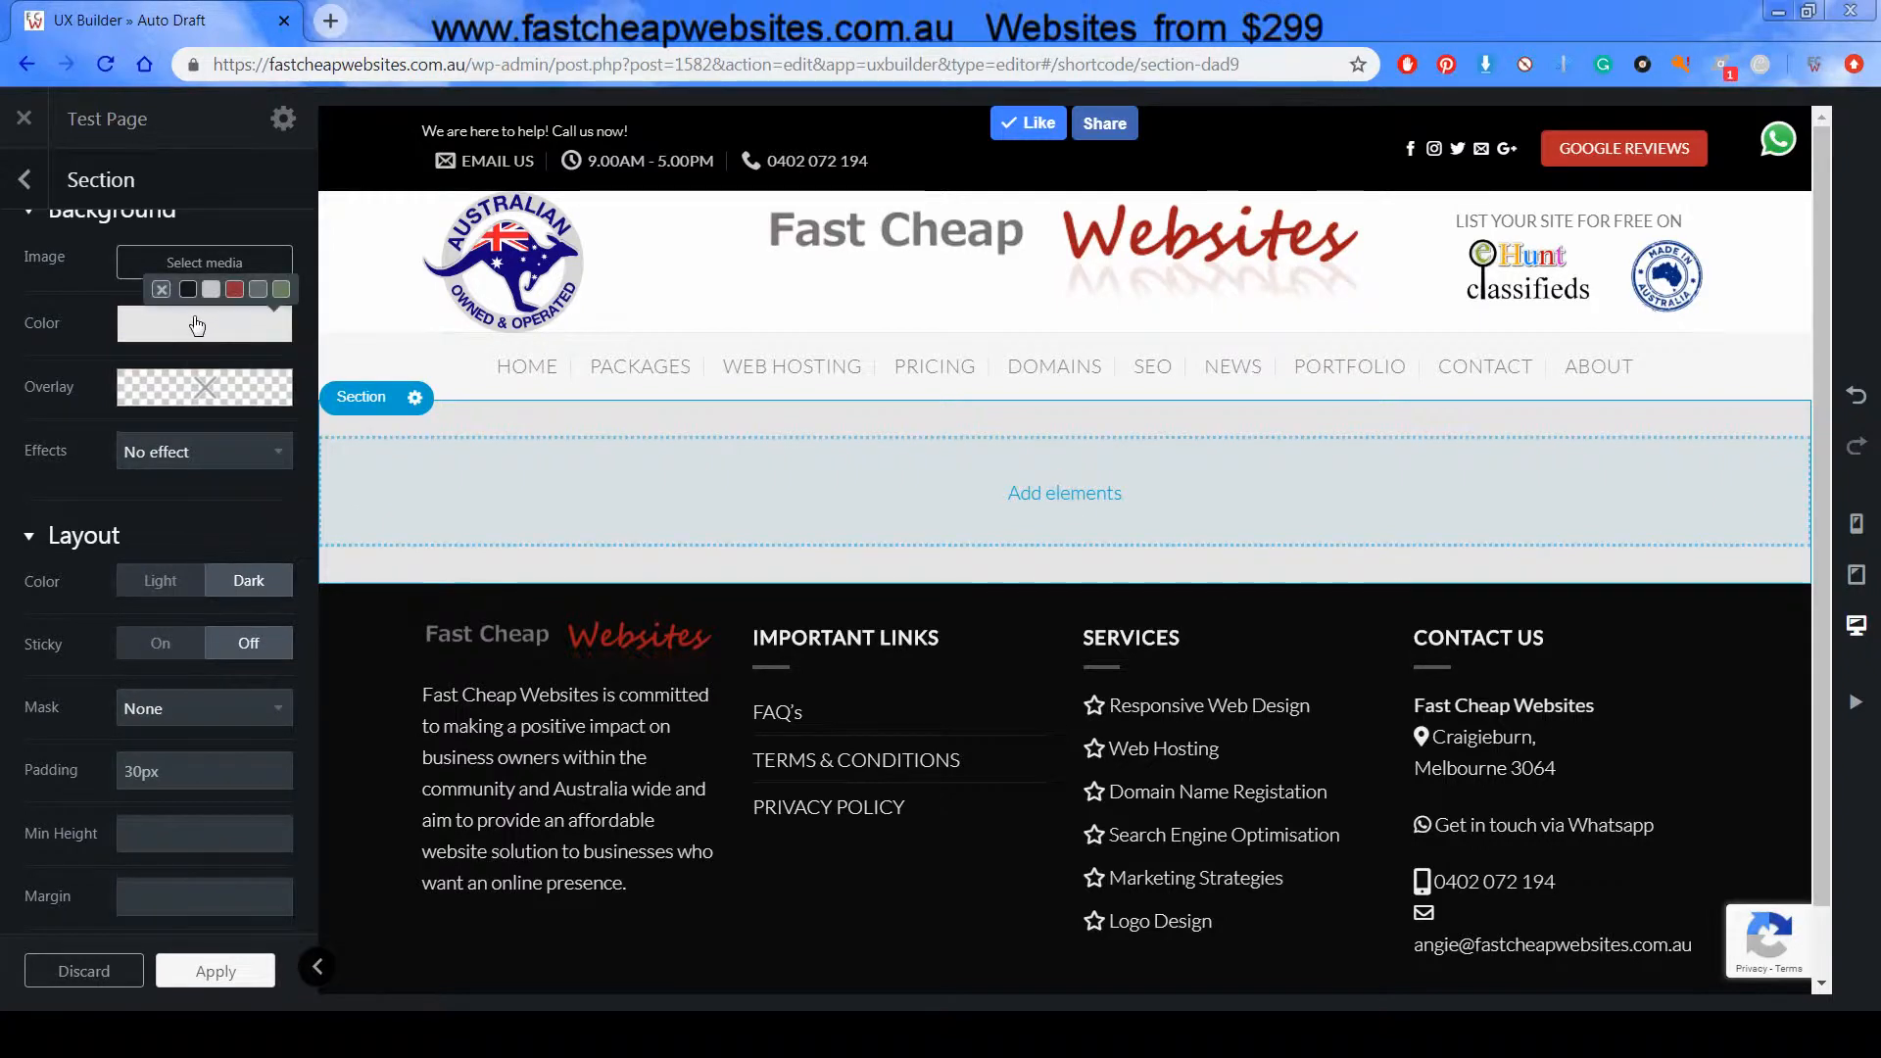
click(232, 328)
drag(182, 383, 125, 451)
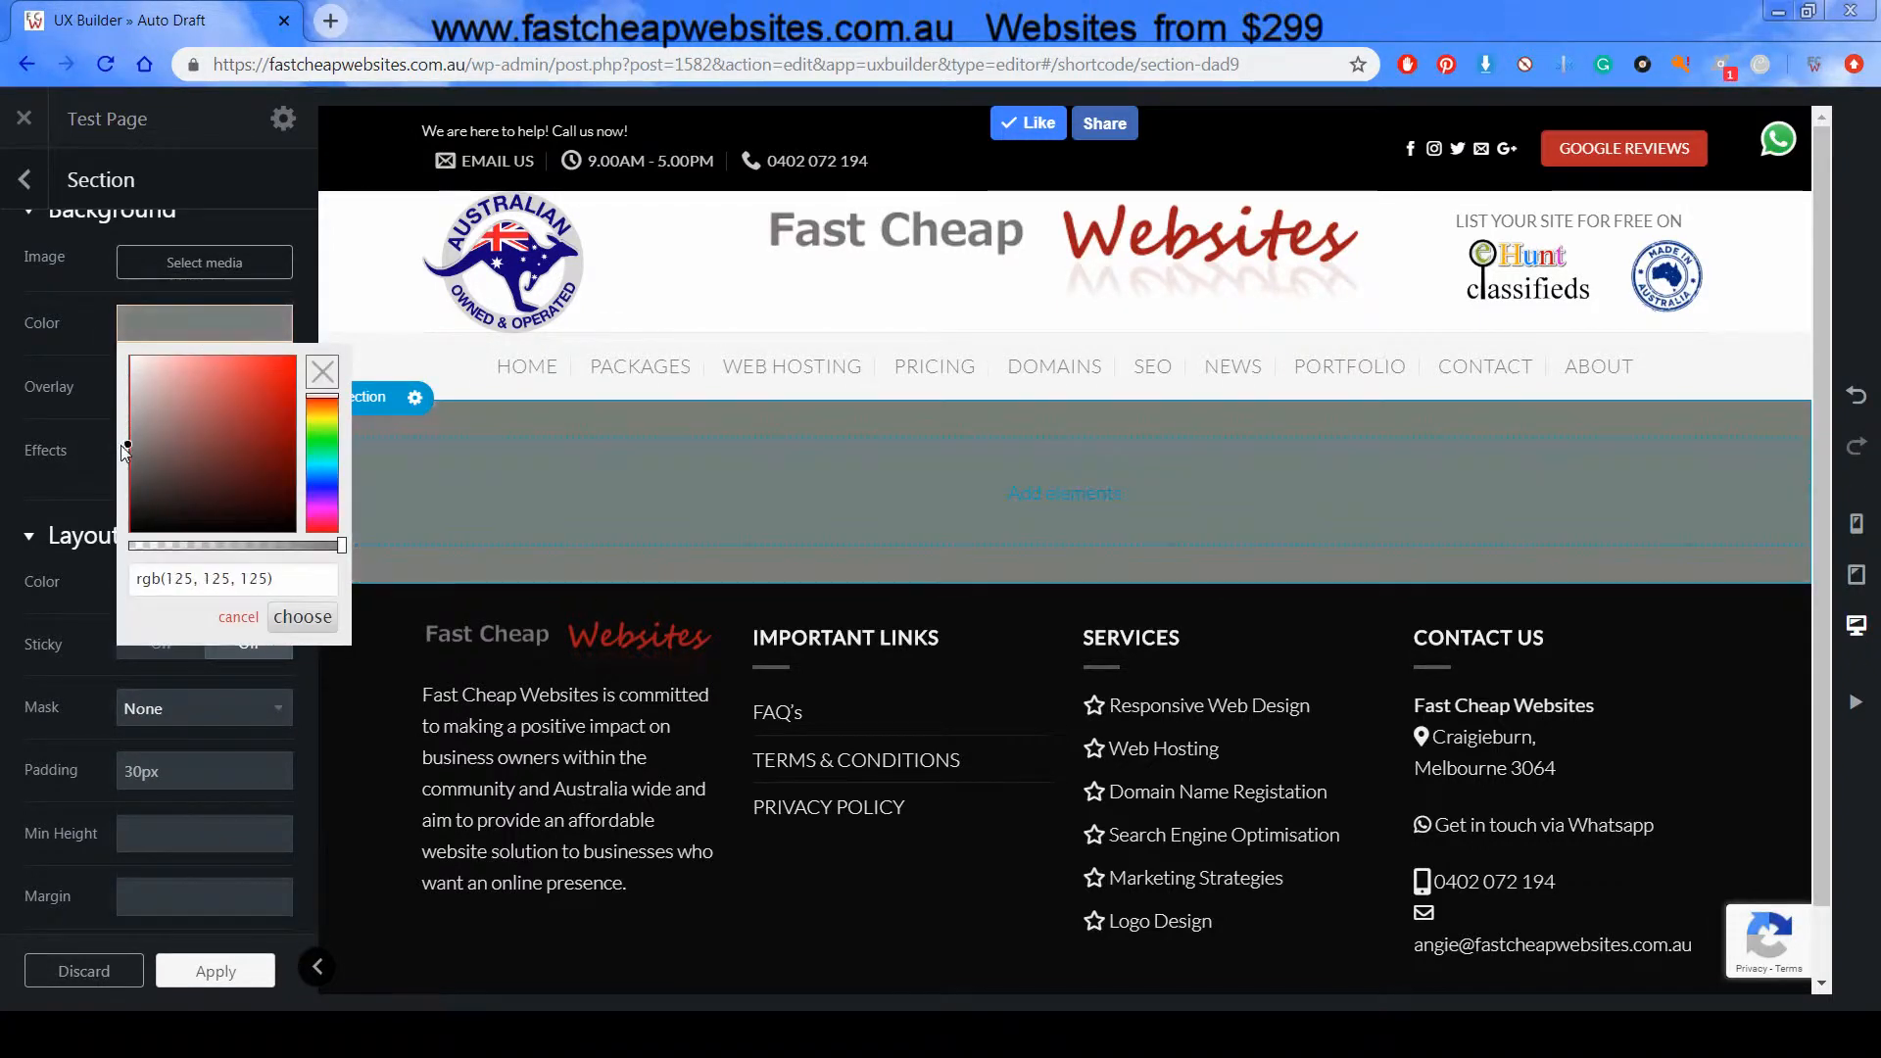
click(301, 617)
click(159, 580)
mouse_move(995, 503)
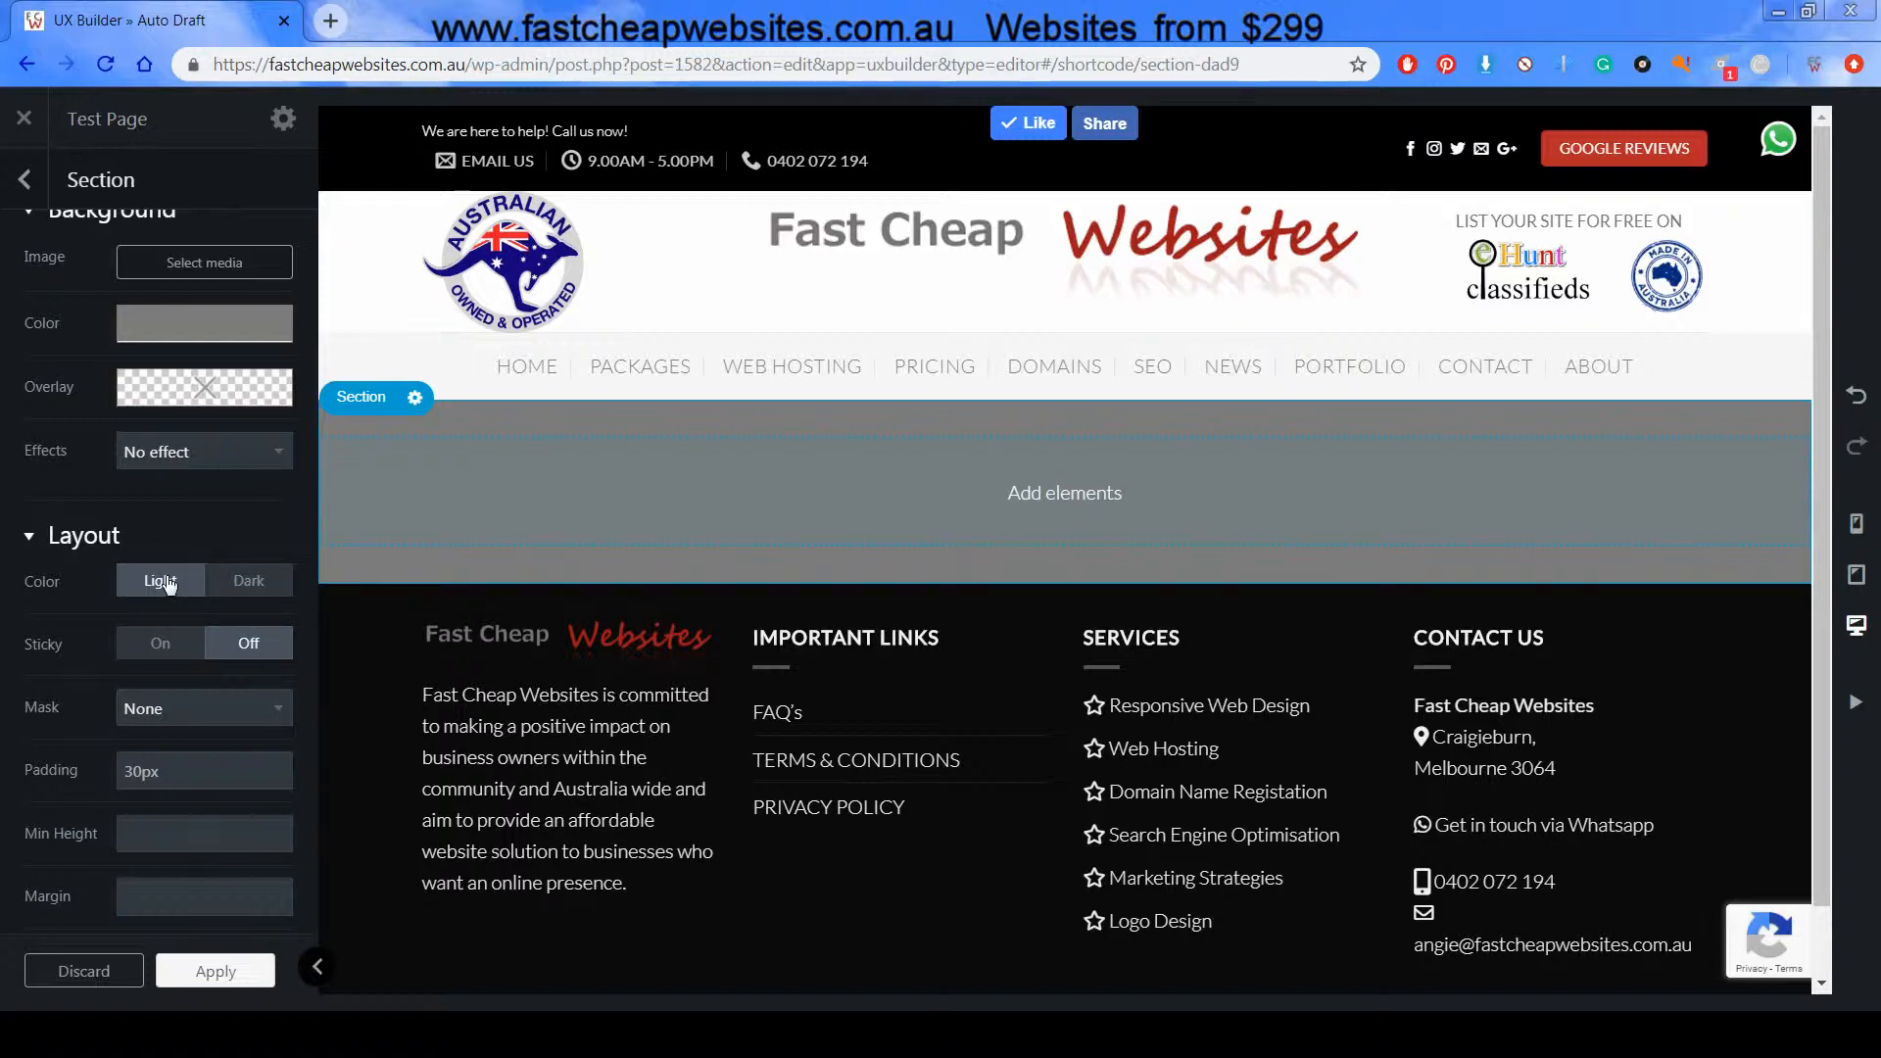
Set the section's background color to very light grey, rgb(243, 243, 243), and its layout color to Dark, leaving the section settings when done
mouse_move(174, 330)
click(162, 317)
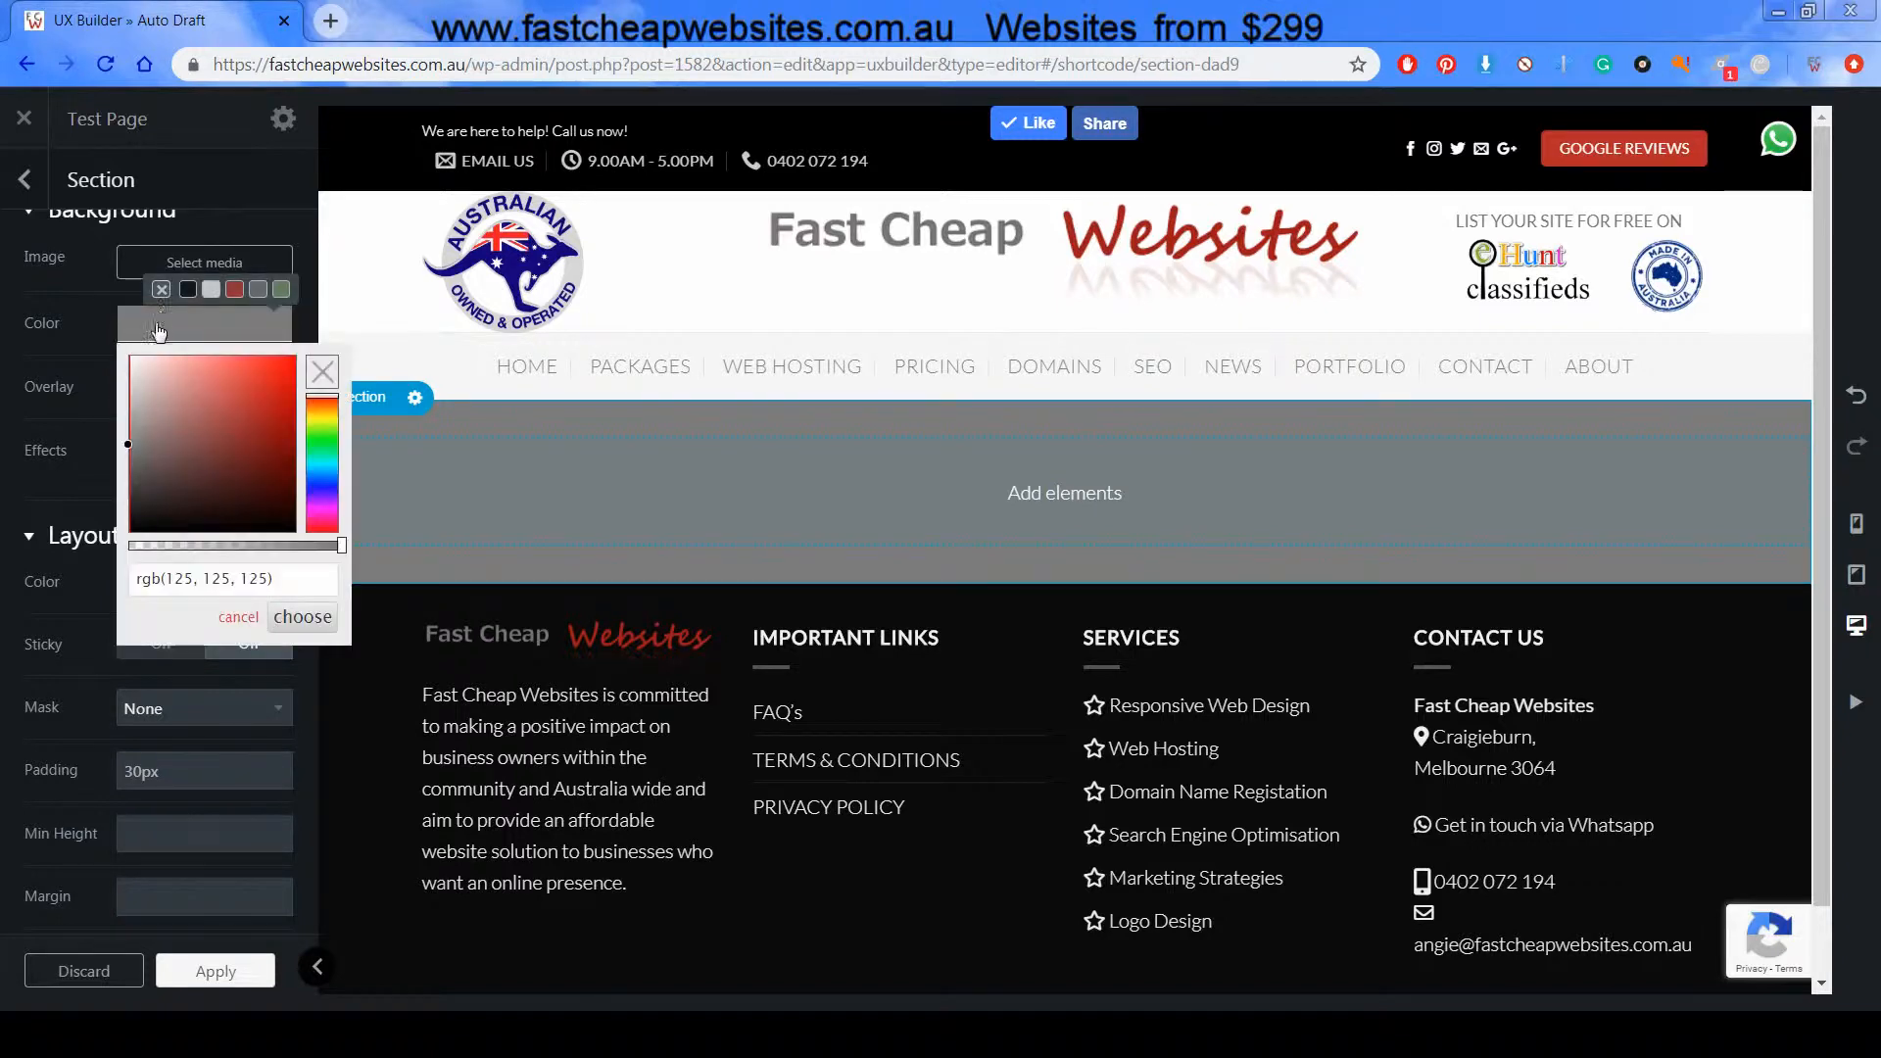
click(130, 362)
drag(115, 368, 114, 370)
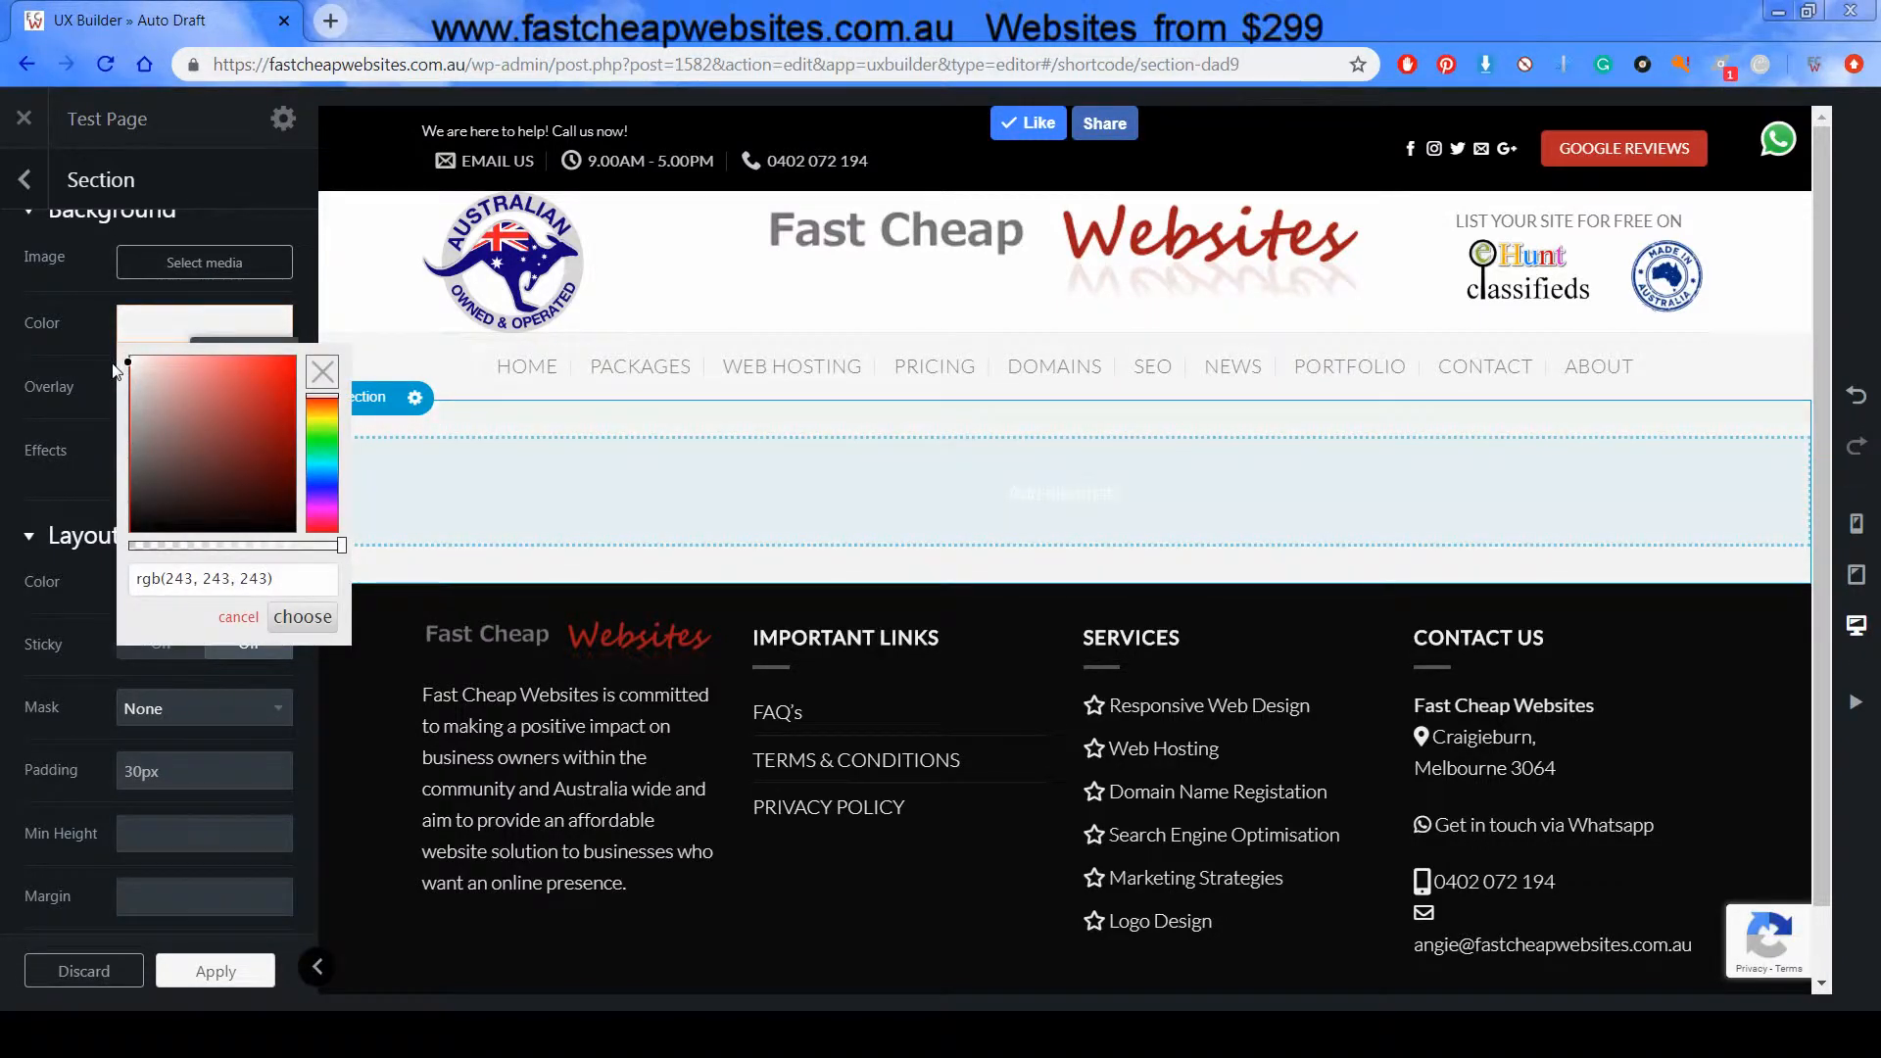
click(302, 617)
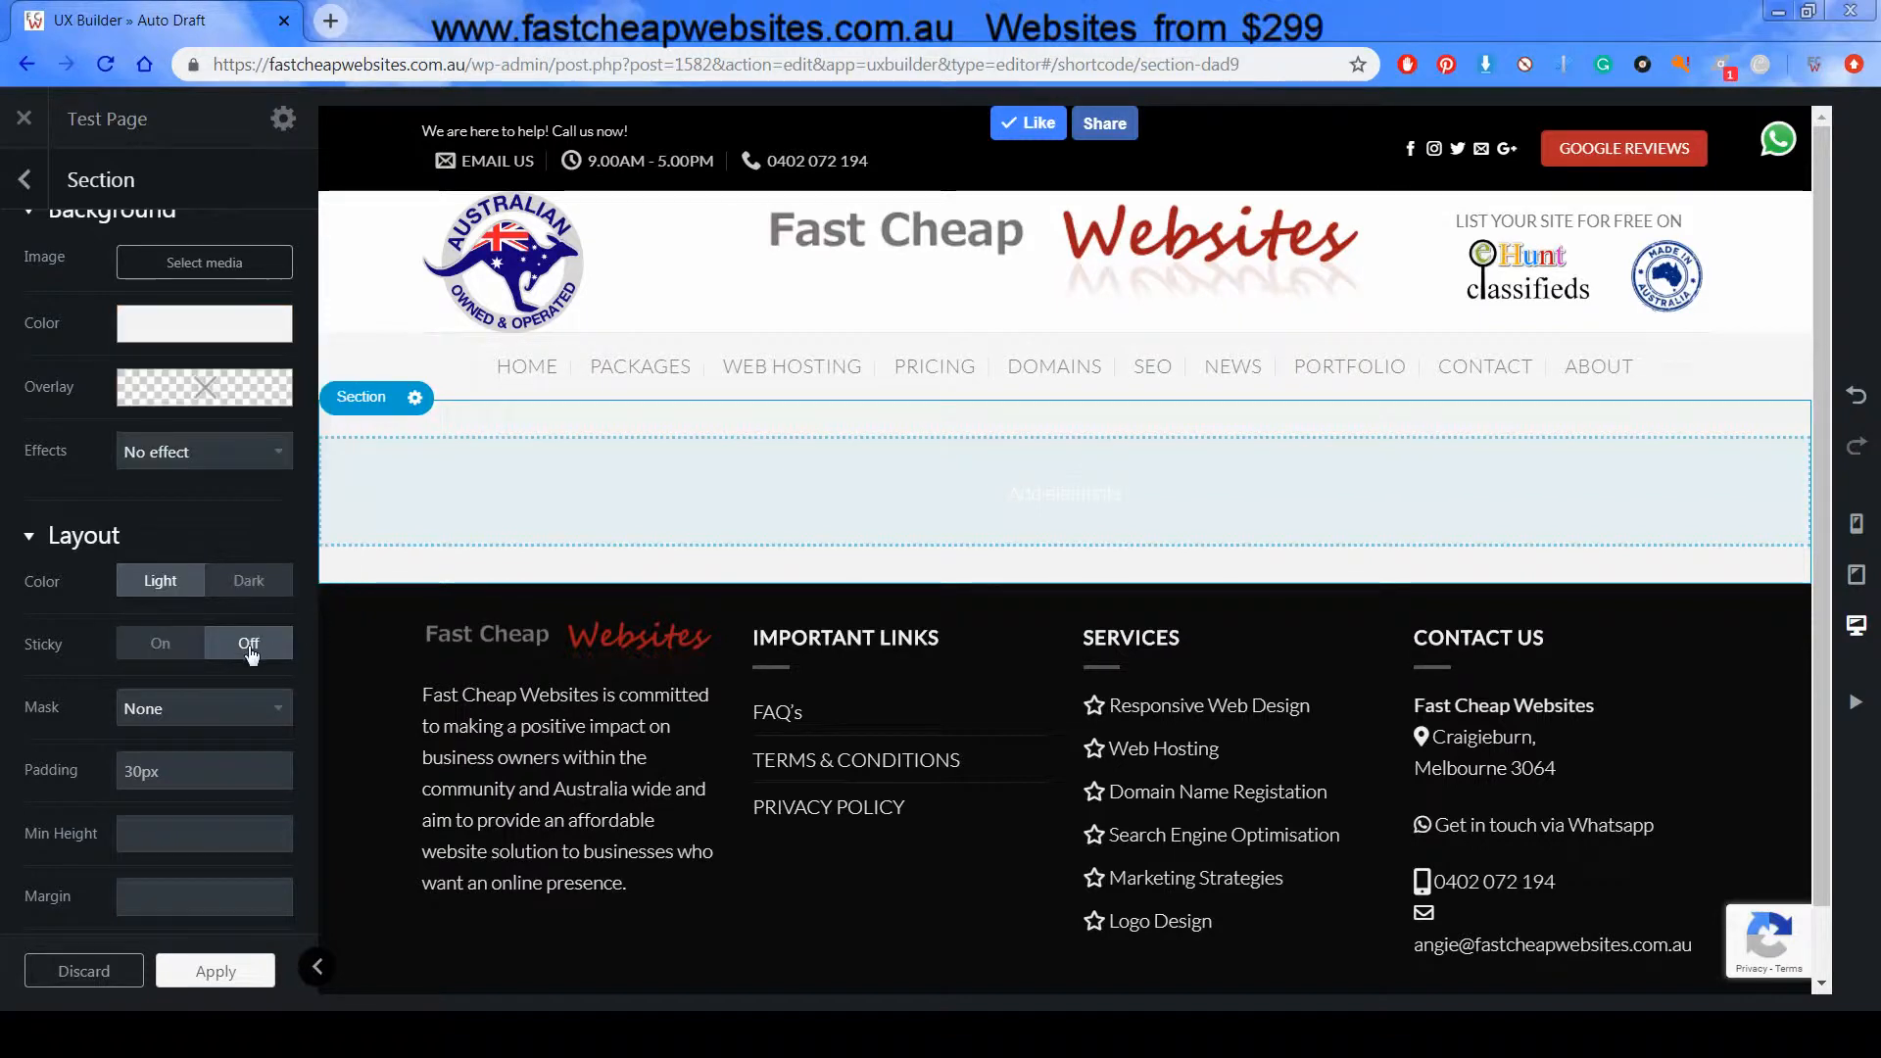
click(271, 582)
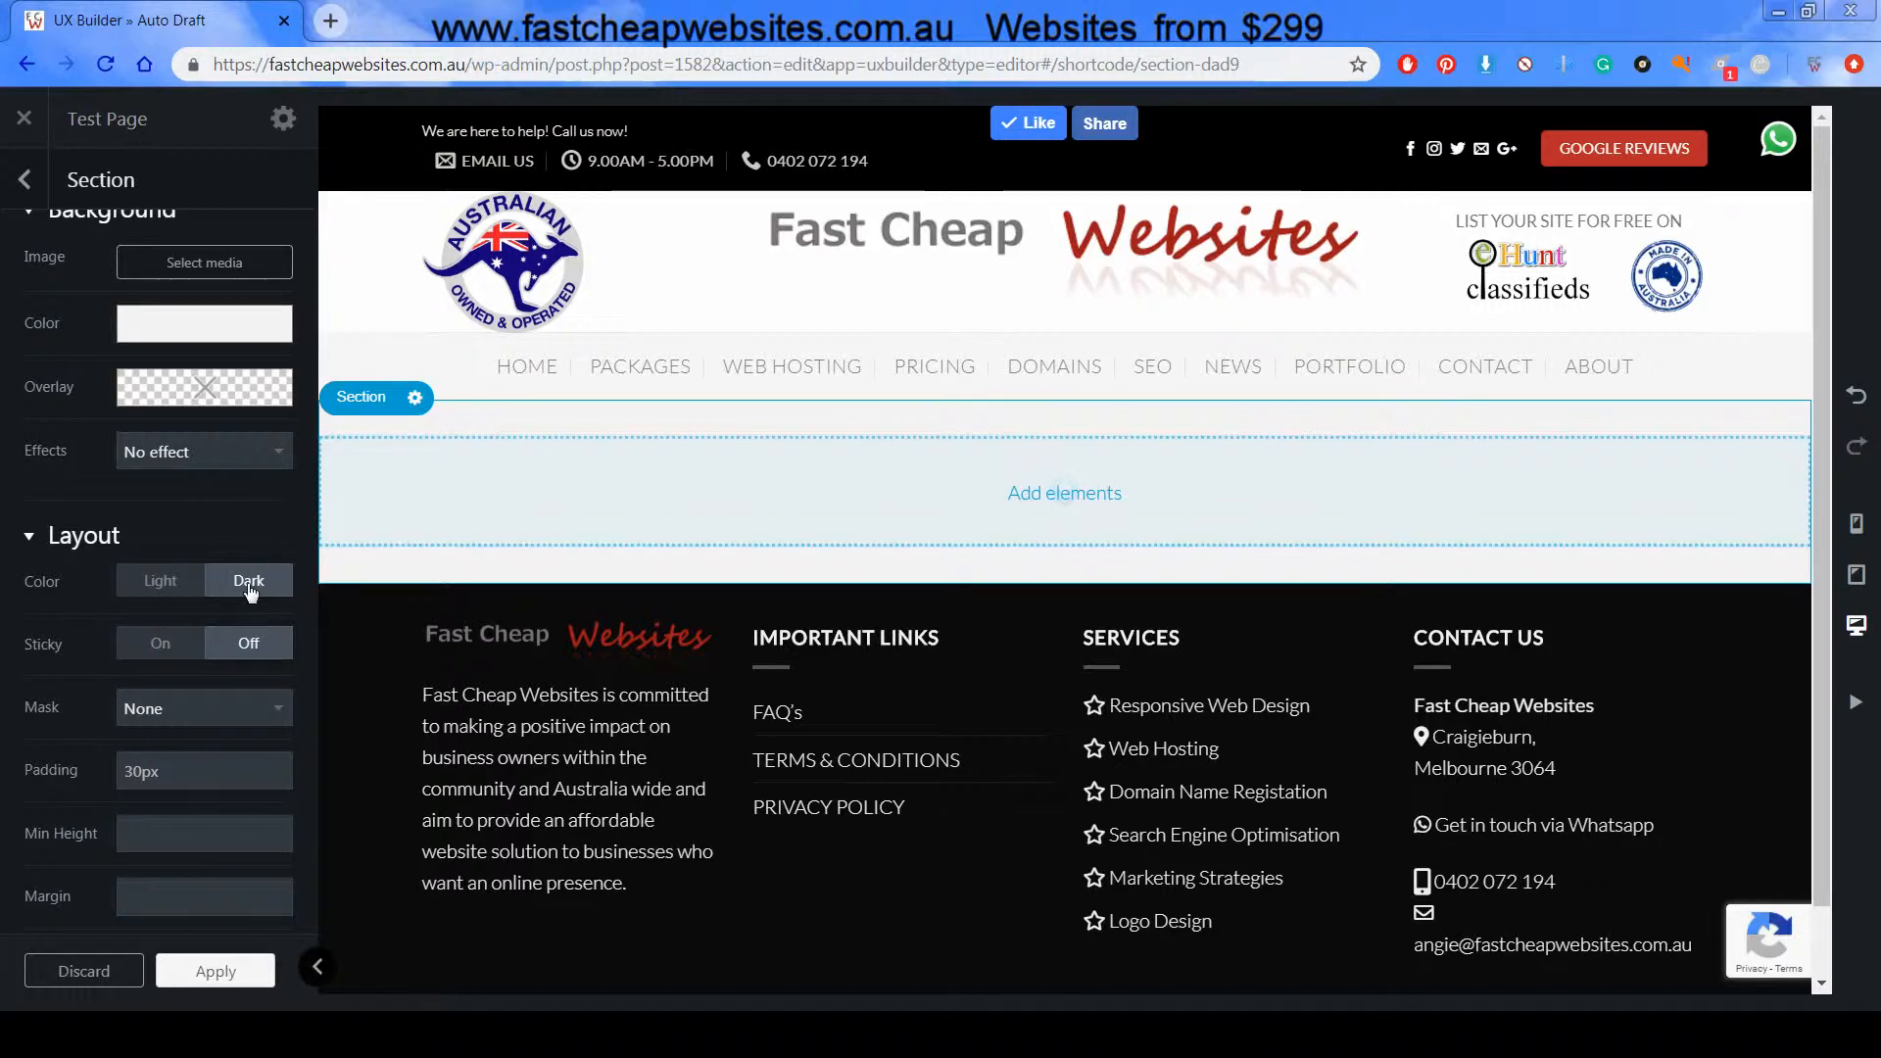
scroll(235, 578, down, 2)
scroll(221, 550, down, 2)
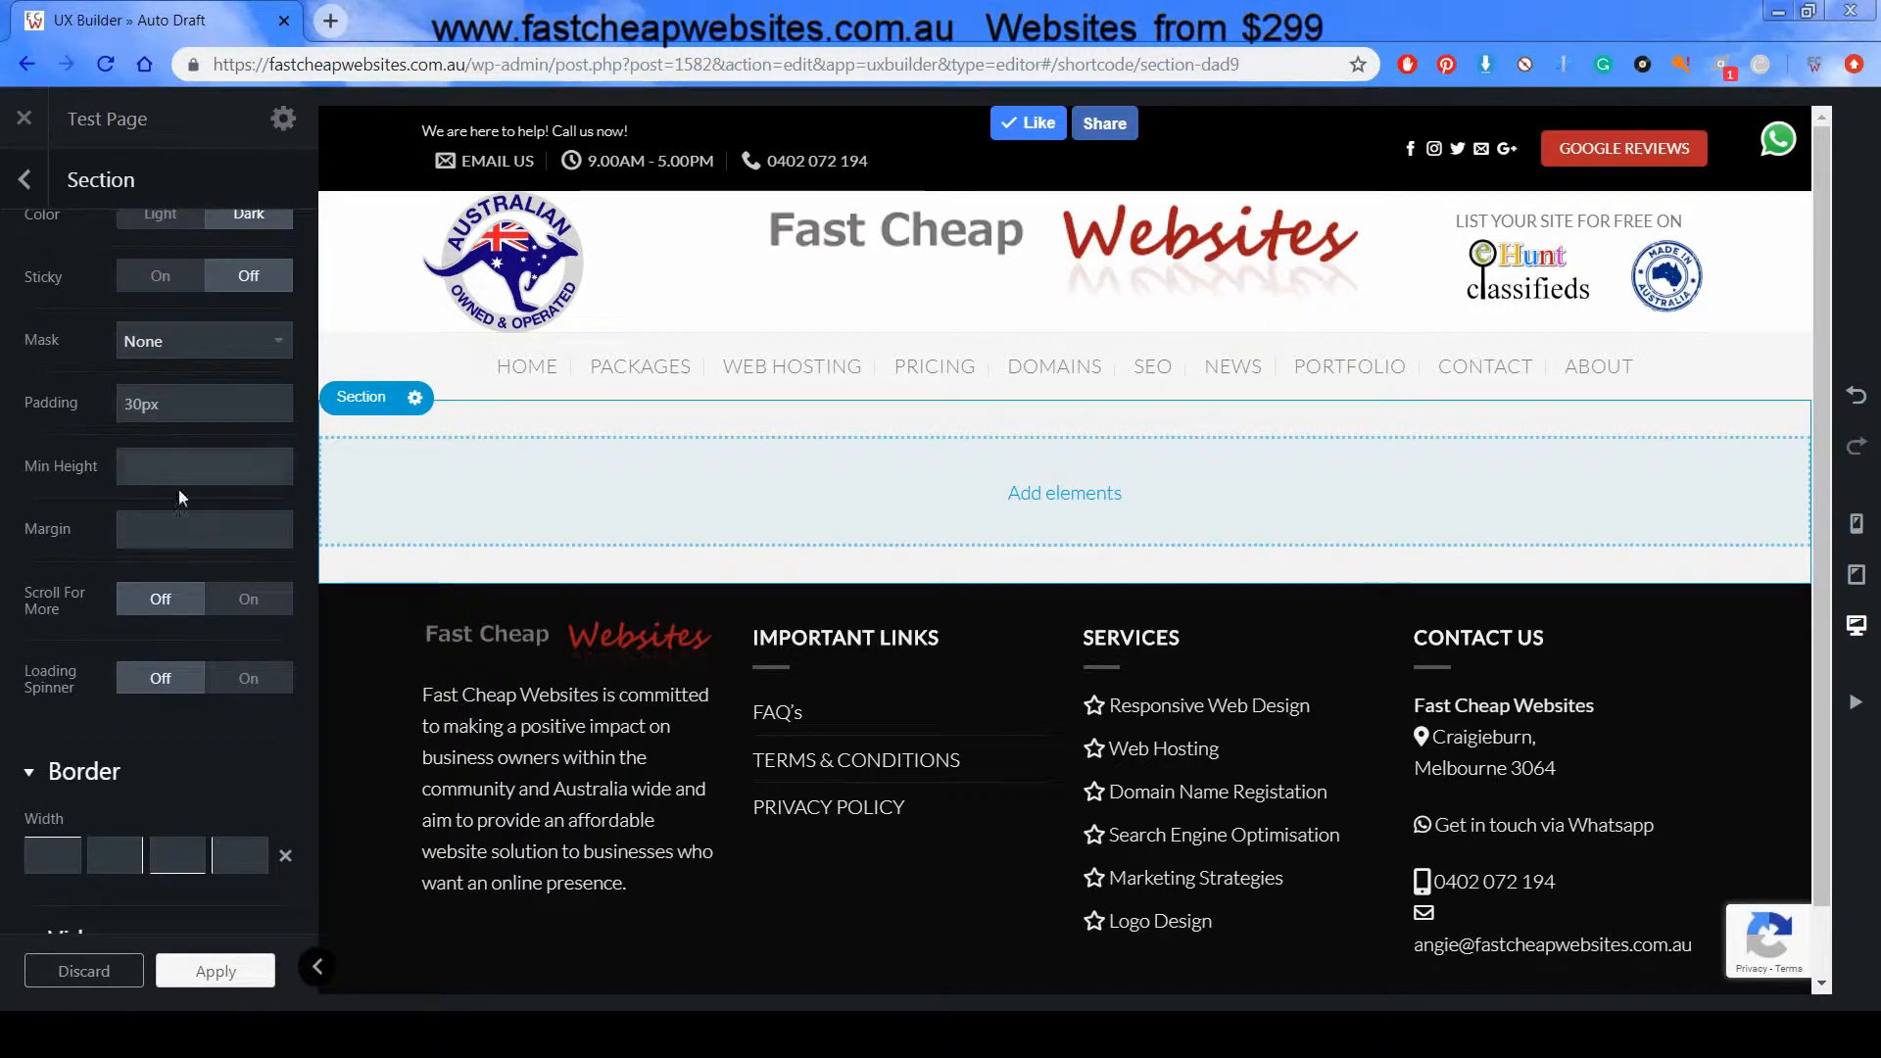
scroll(179, 707, down, 2)
scroll(182, 717, up, 6)
scroll(188, 714, up, 1)
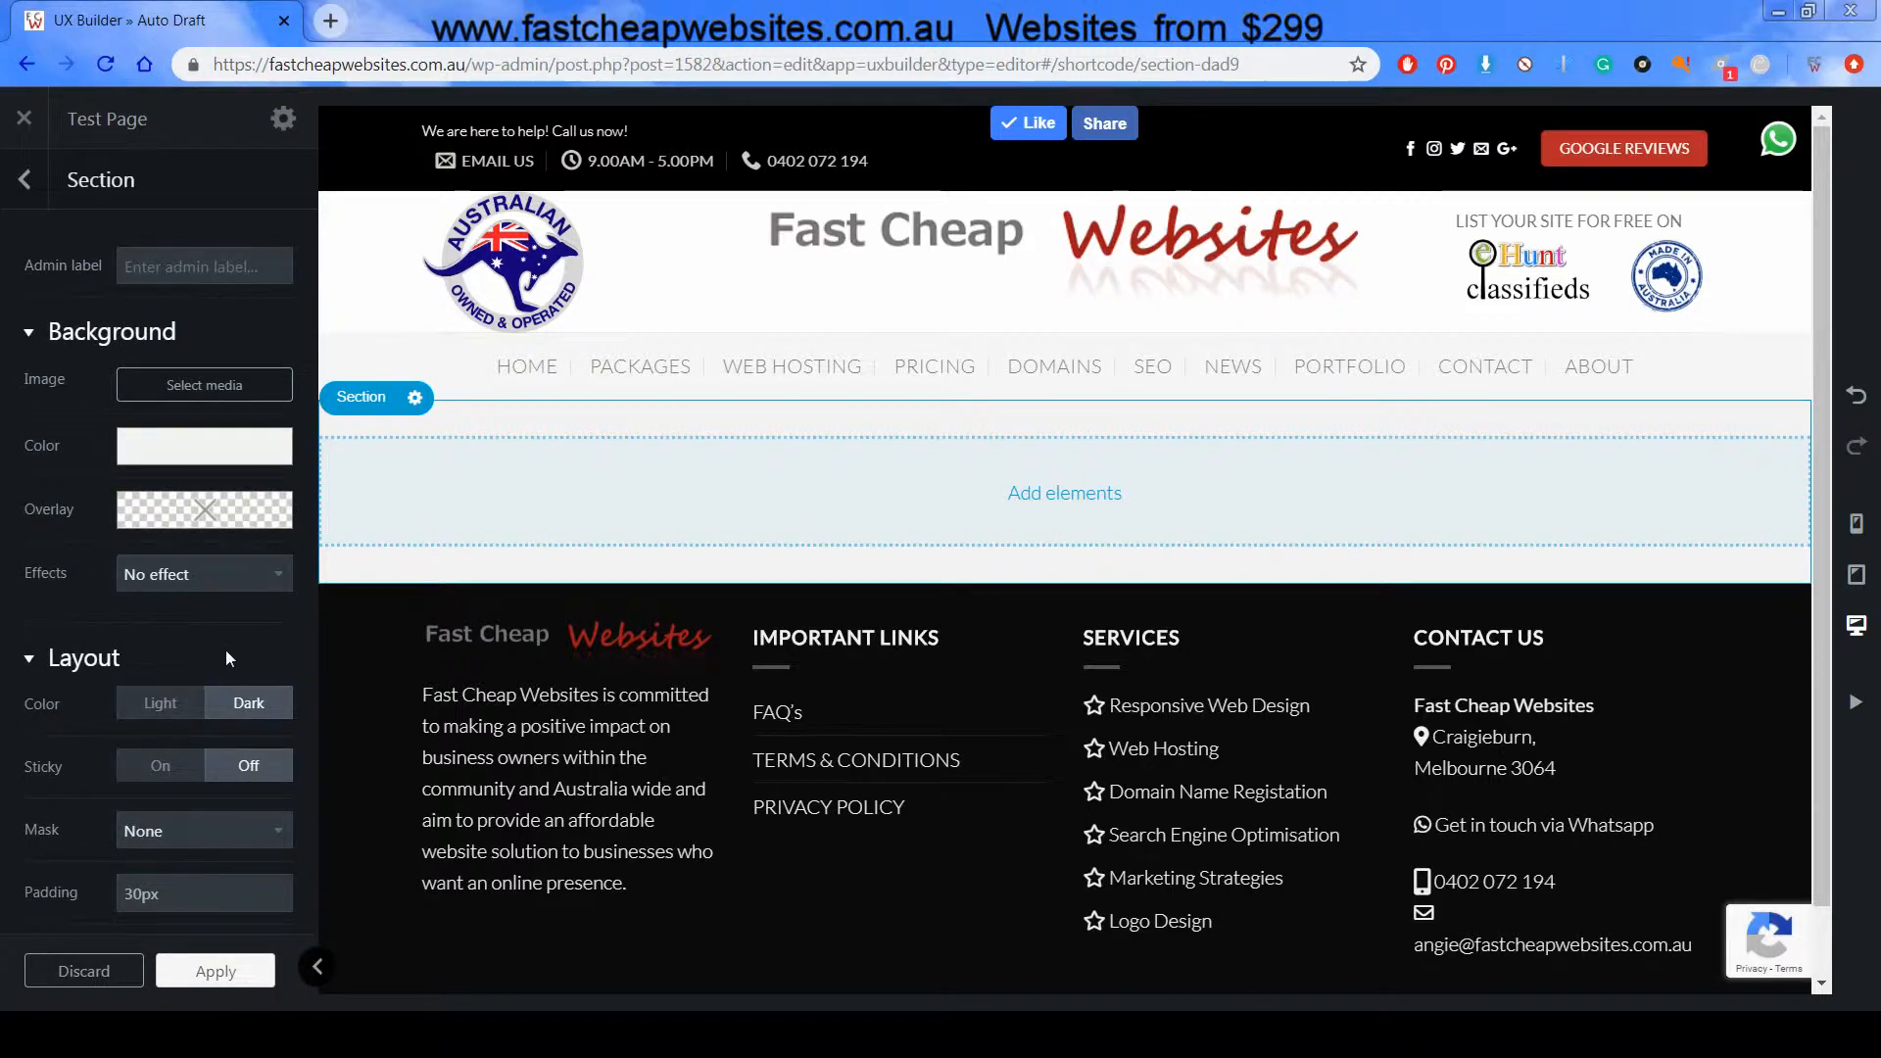
click(27, 180)
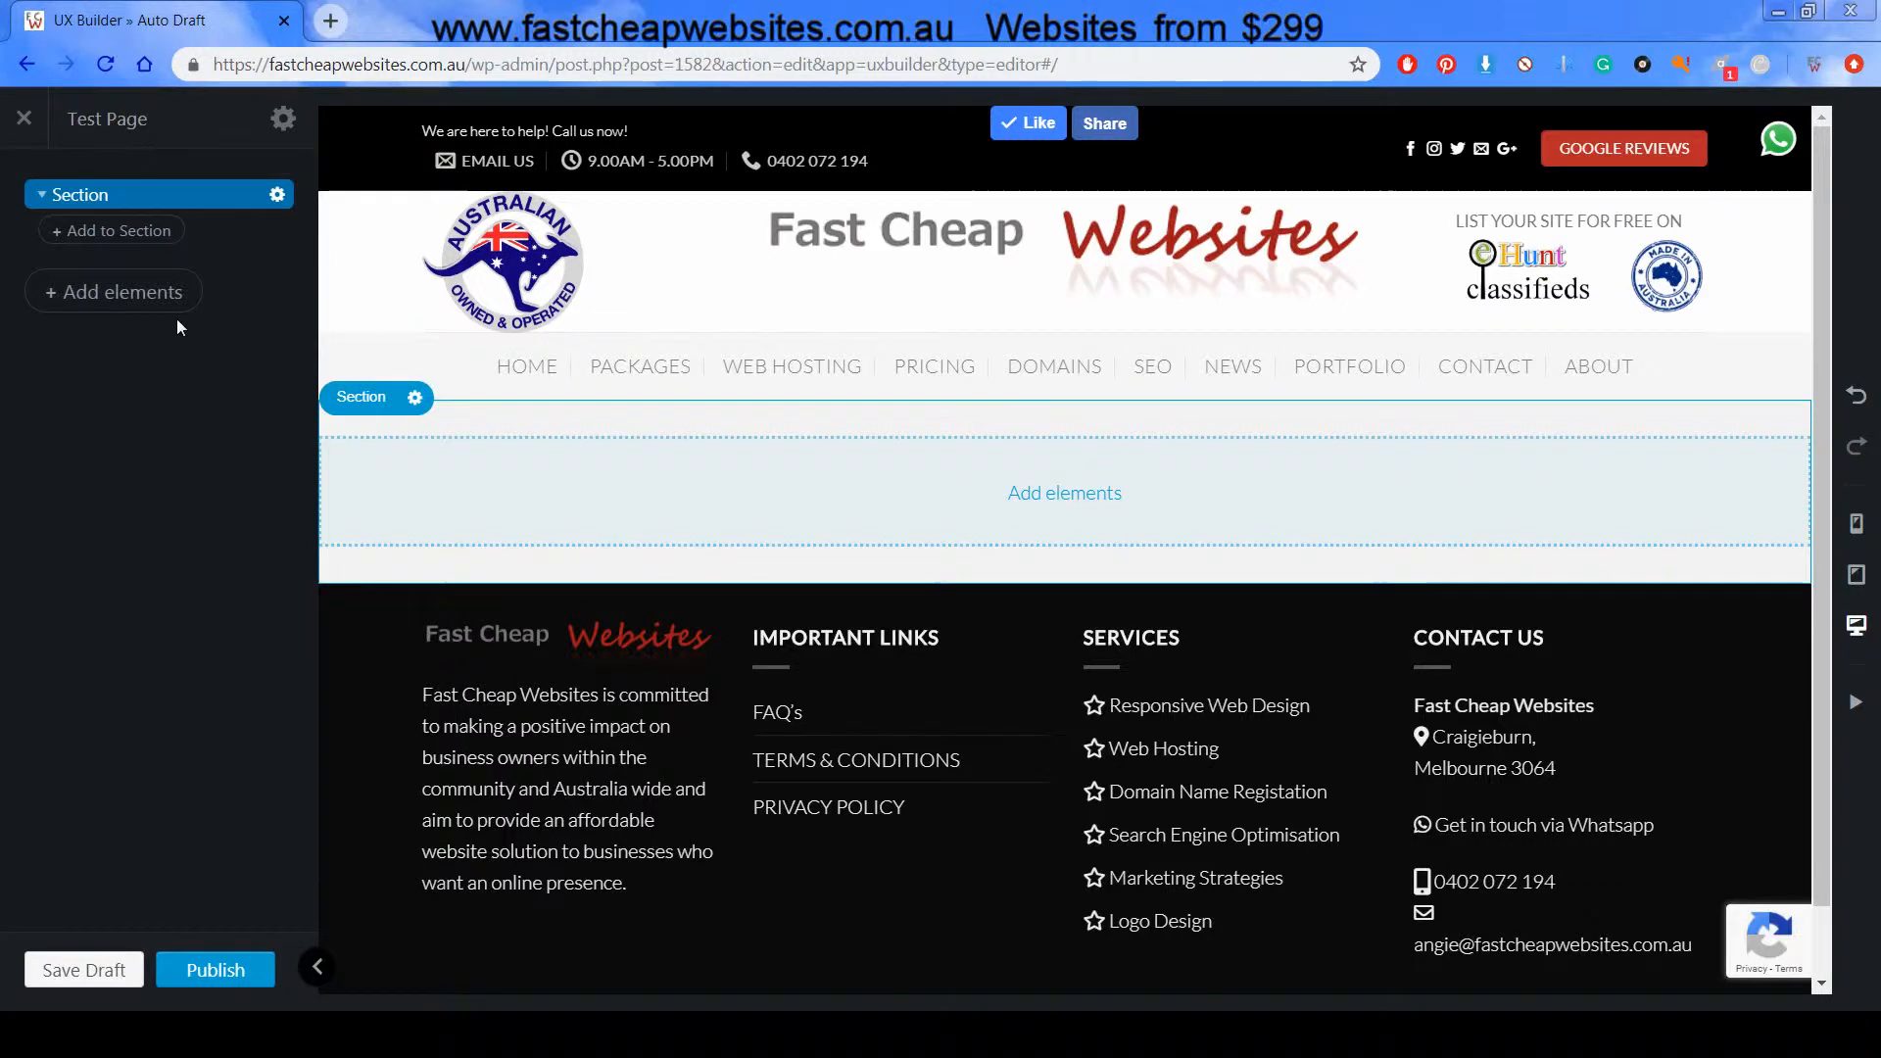
Look through the layout and content elements that can be added inside the section
click(1064, 491)
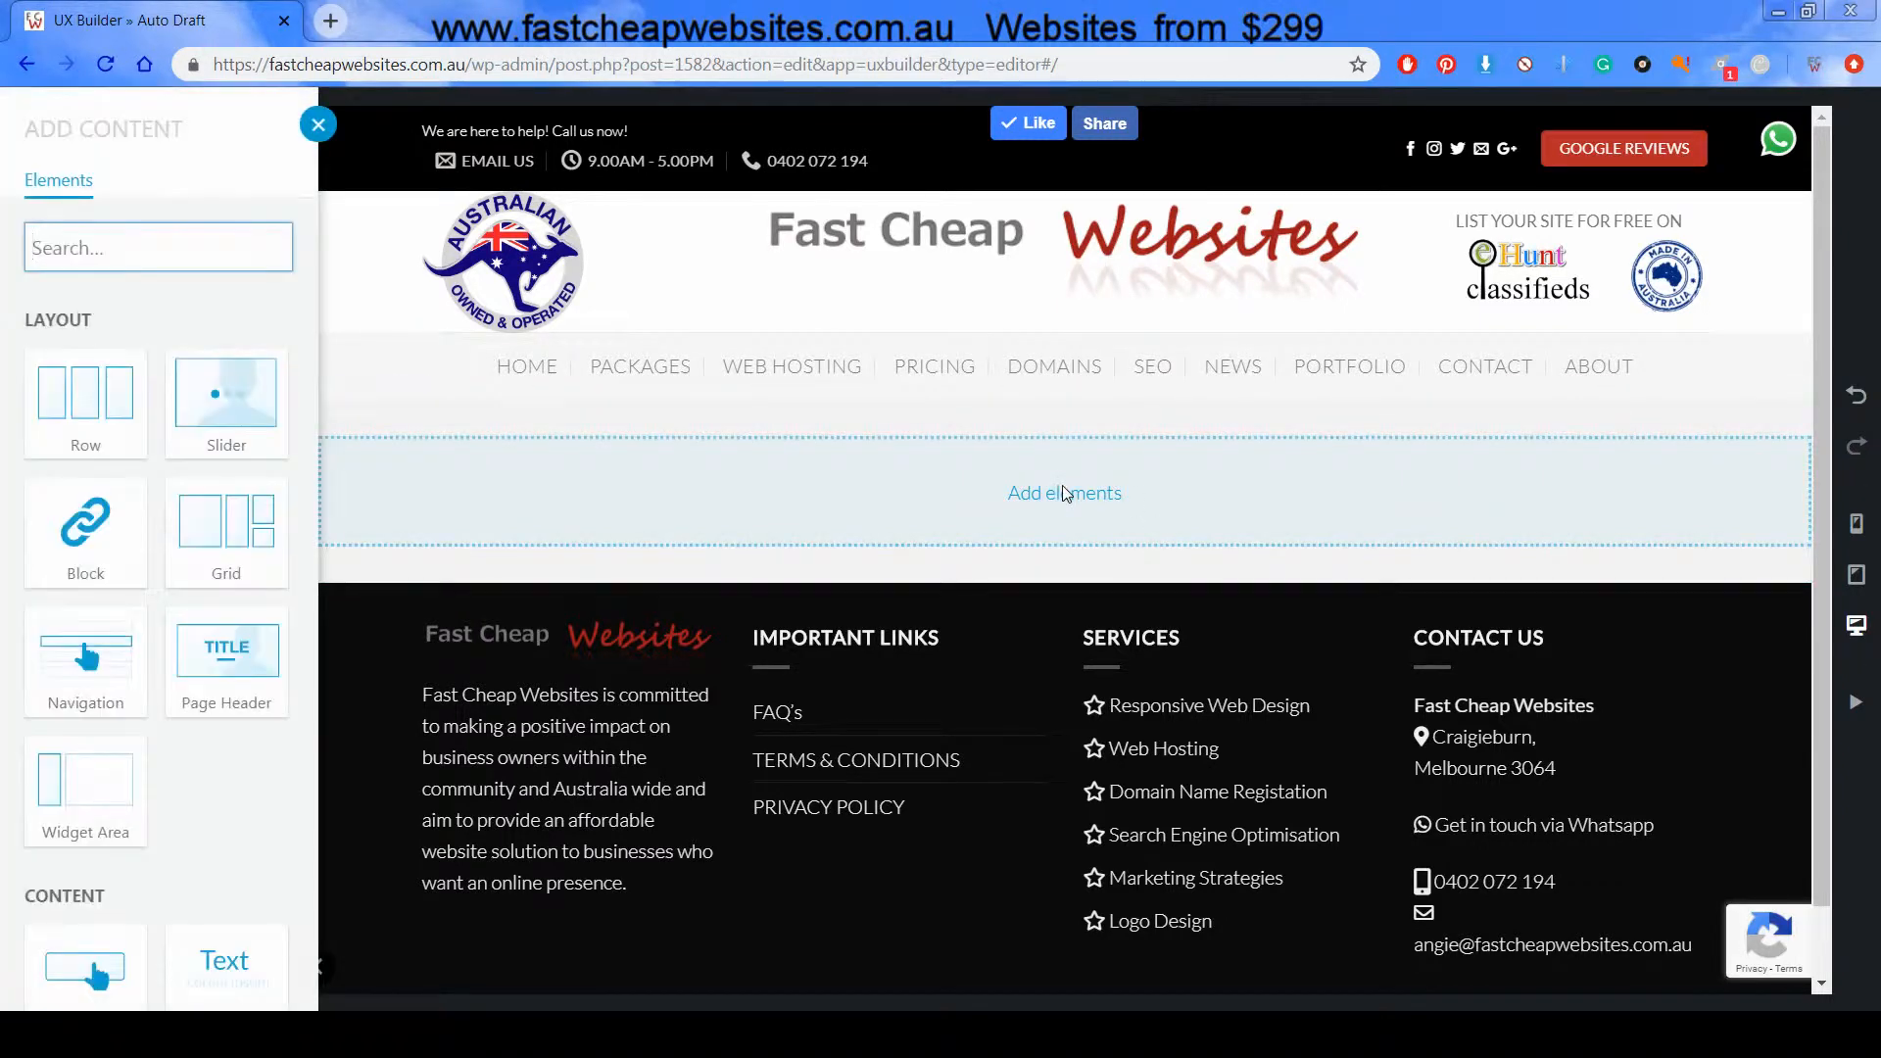
scroll(156, 414, down, 20)
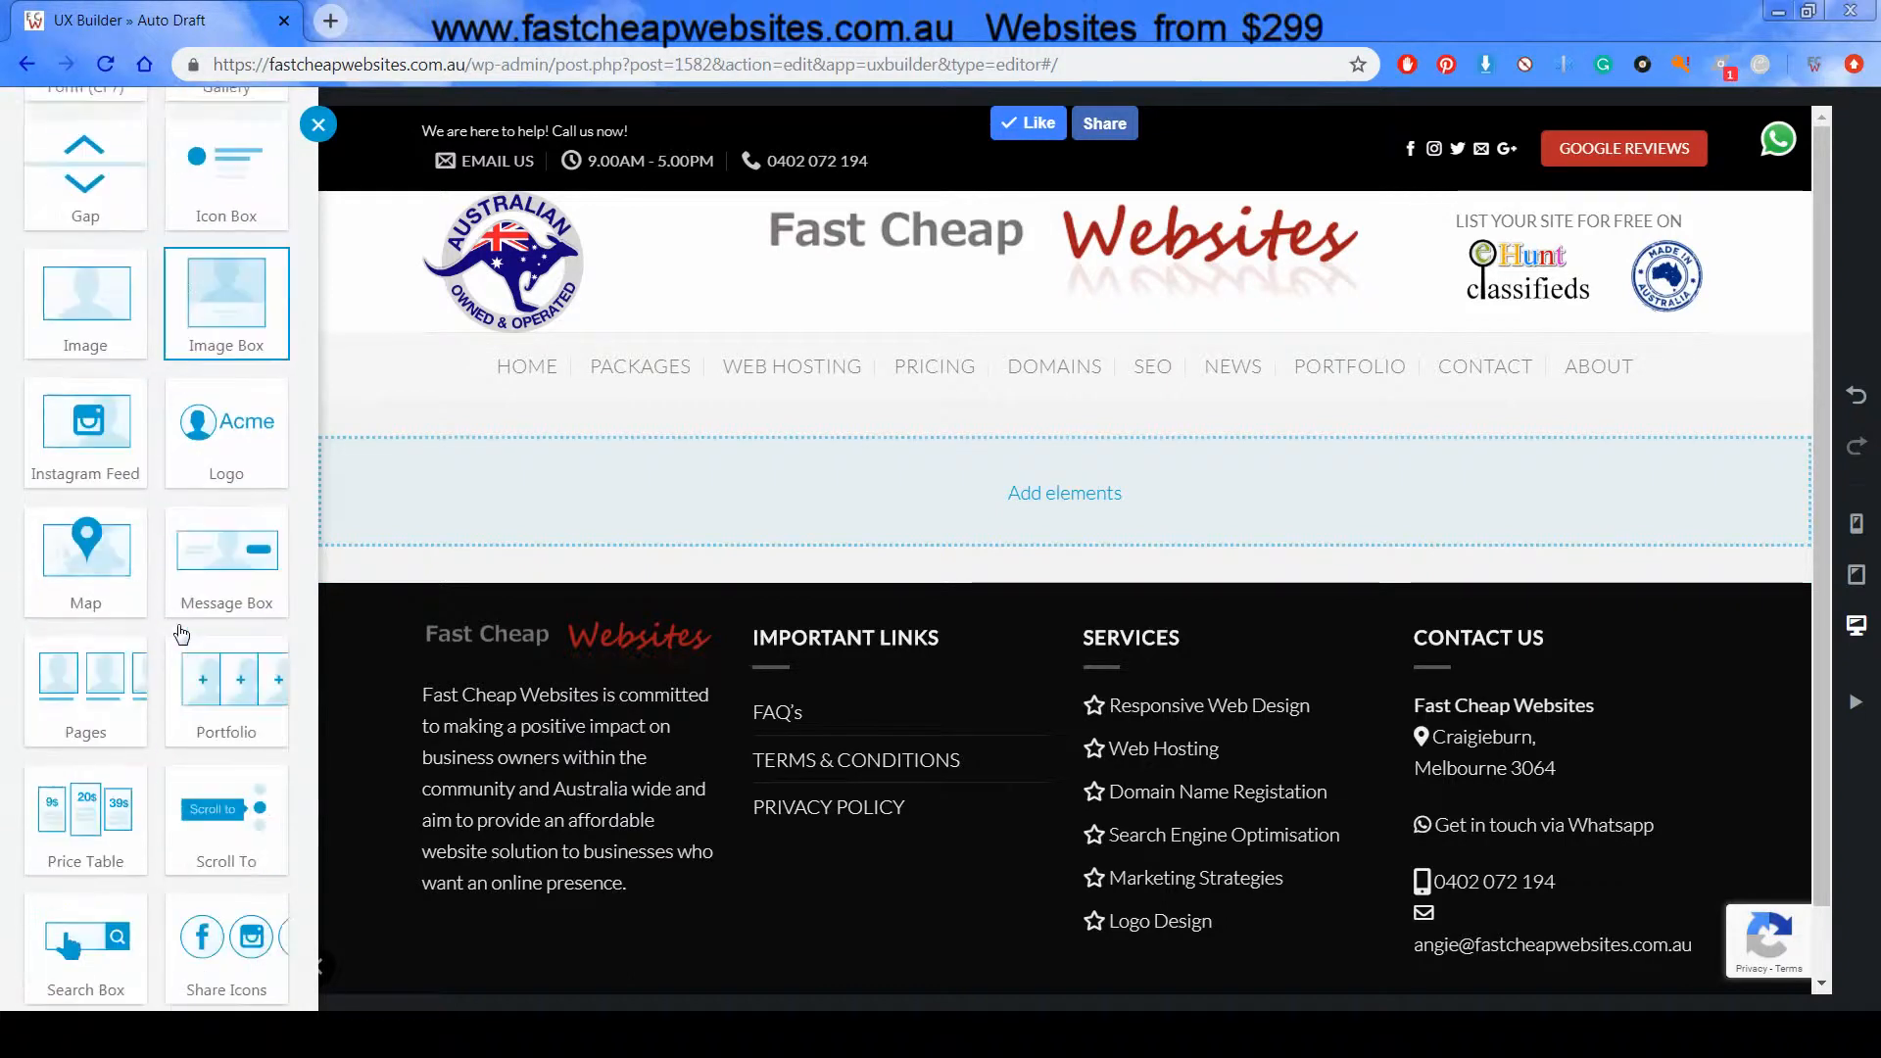
scroll(180, 635, up, 20)
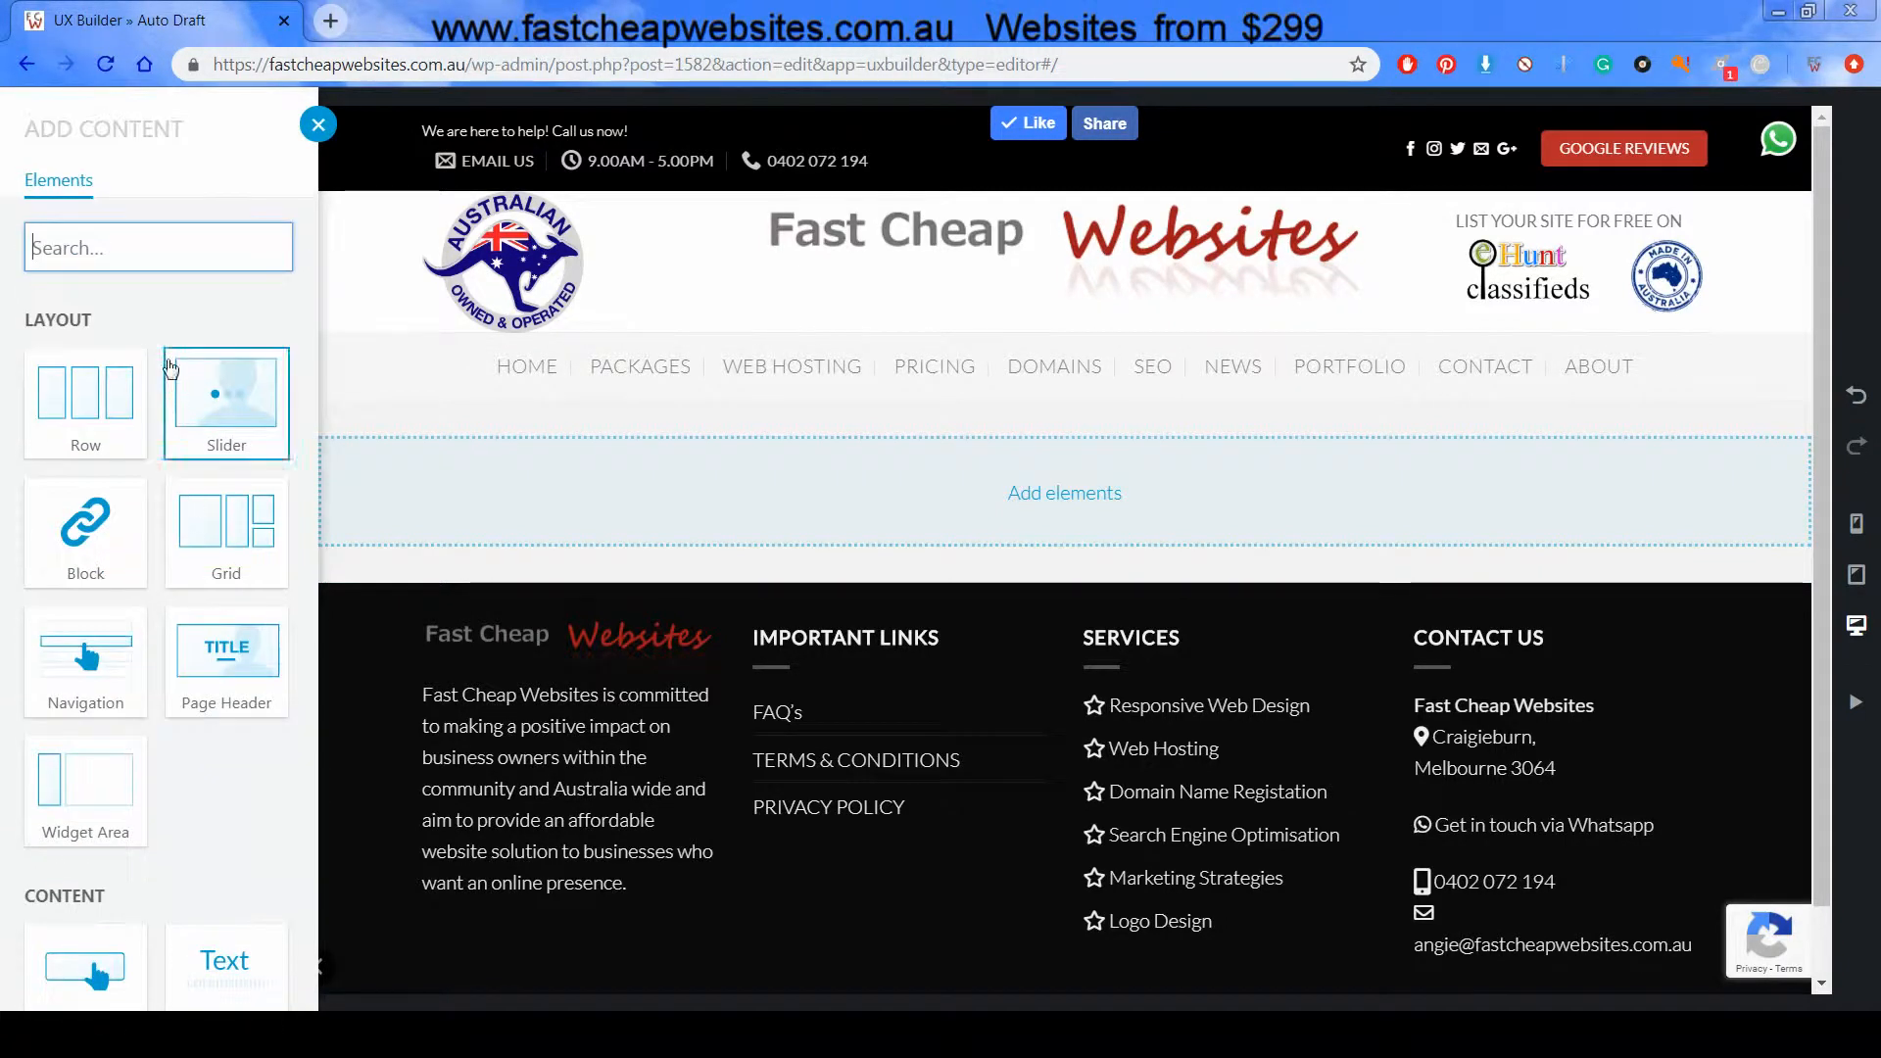
click(318, 124)
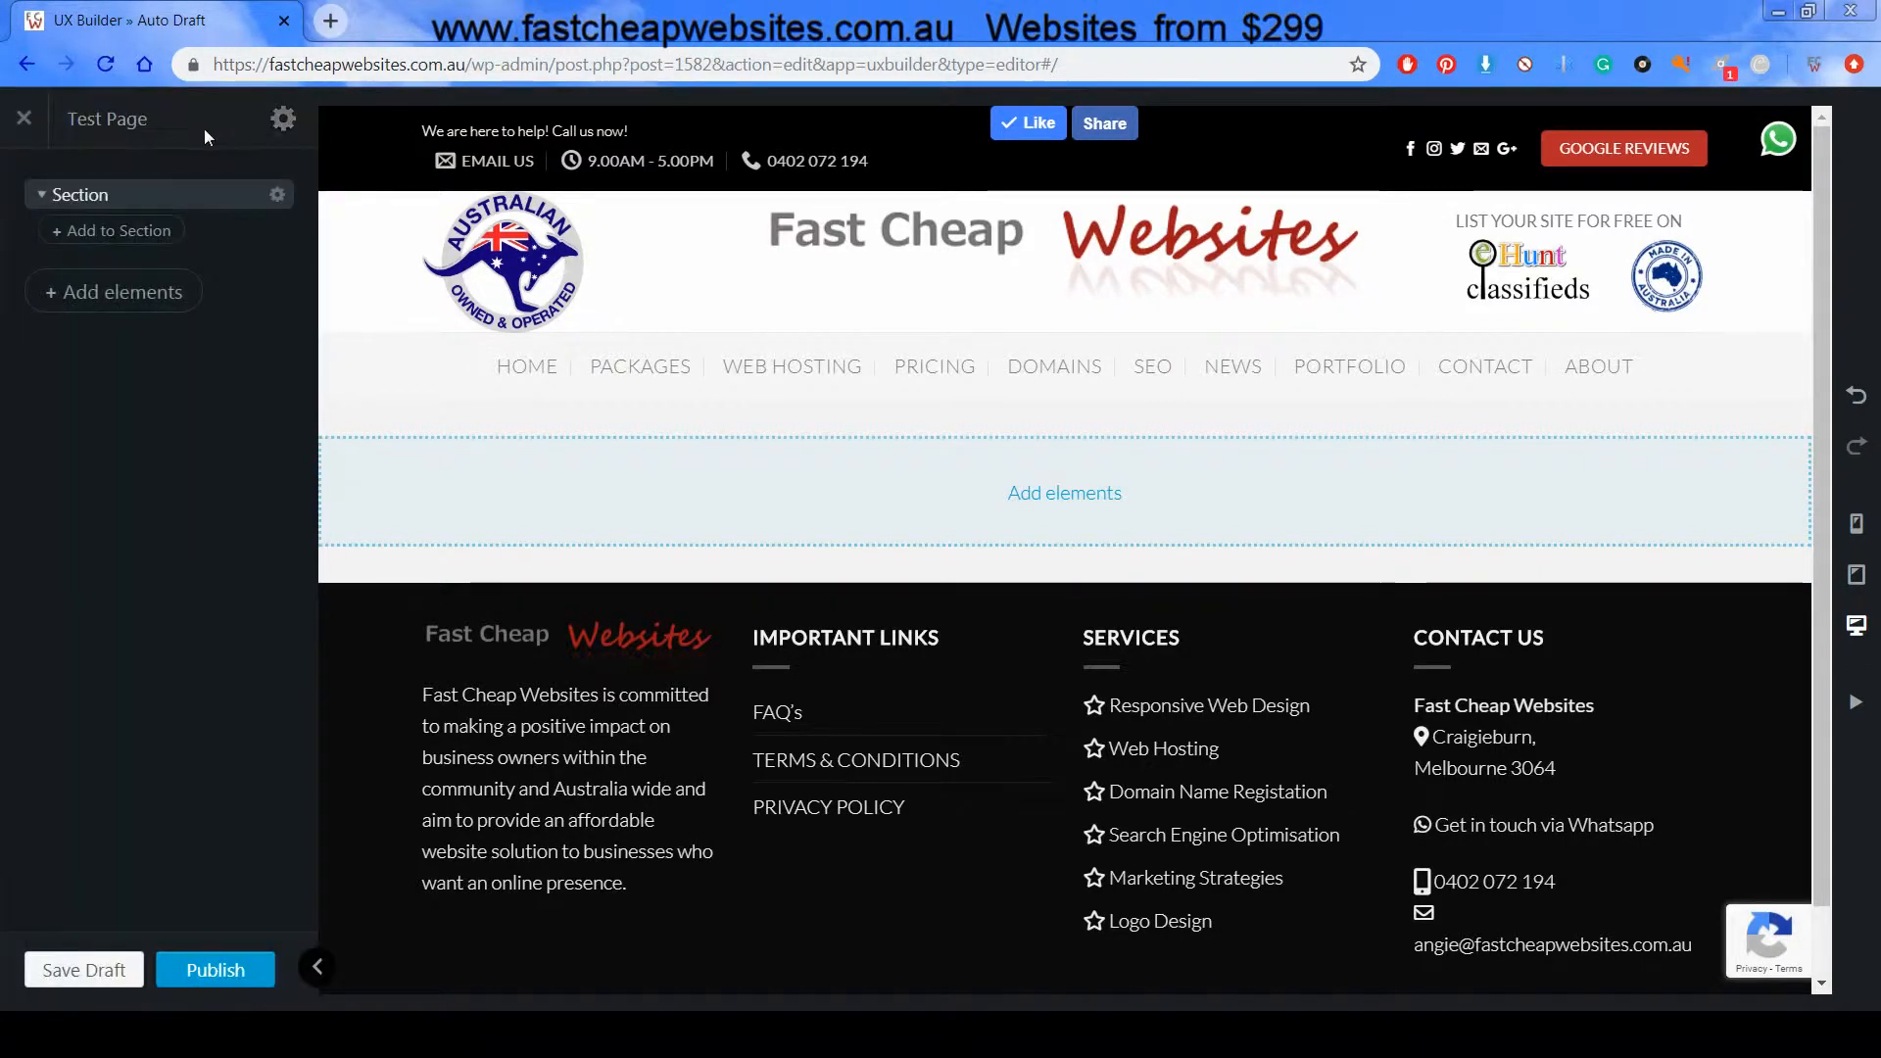
click(115, 233)
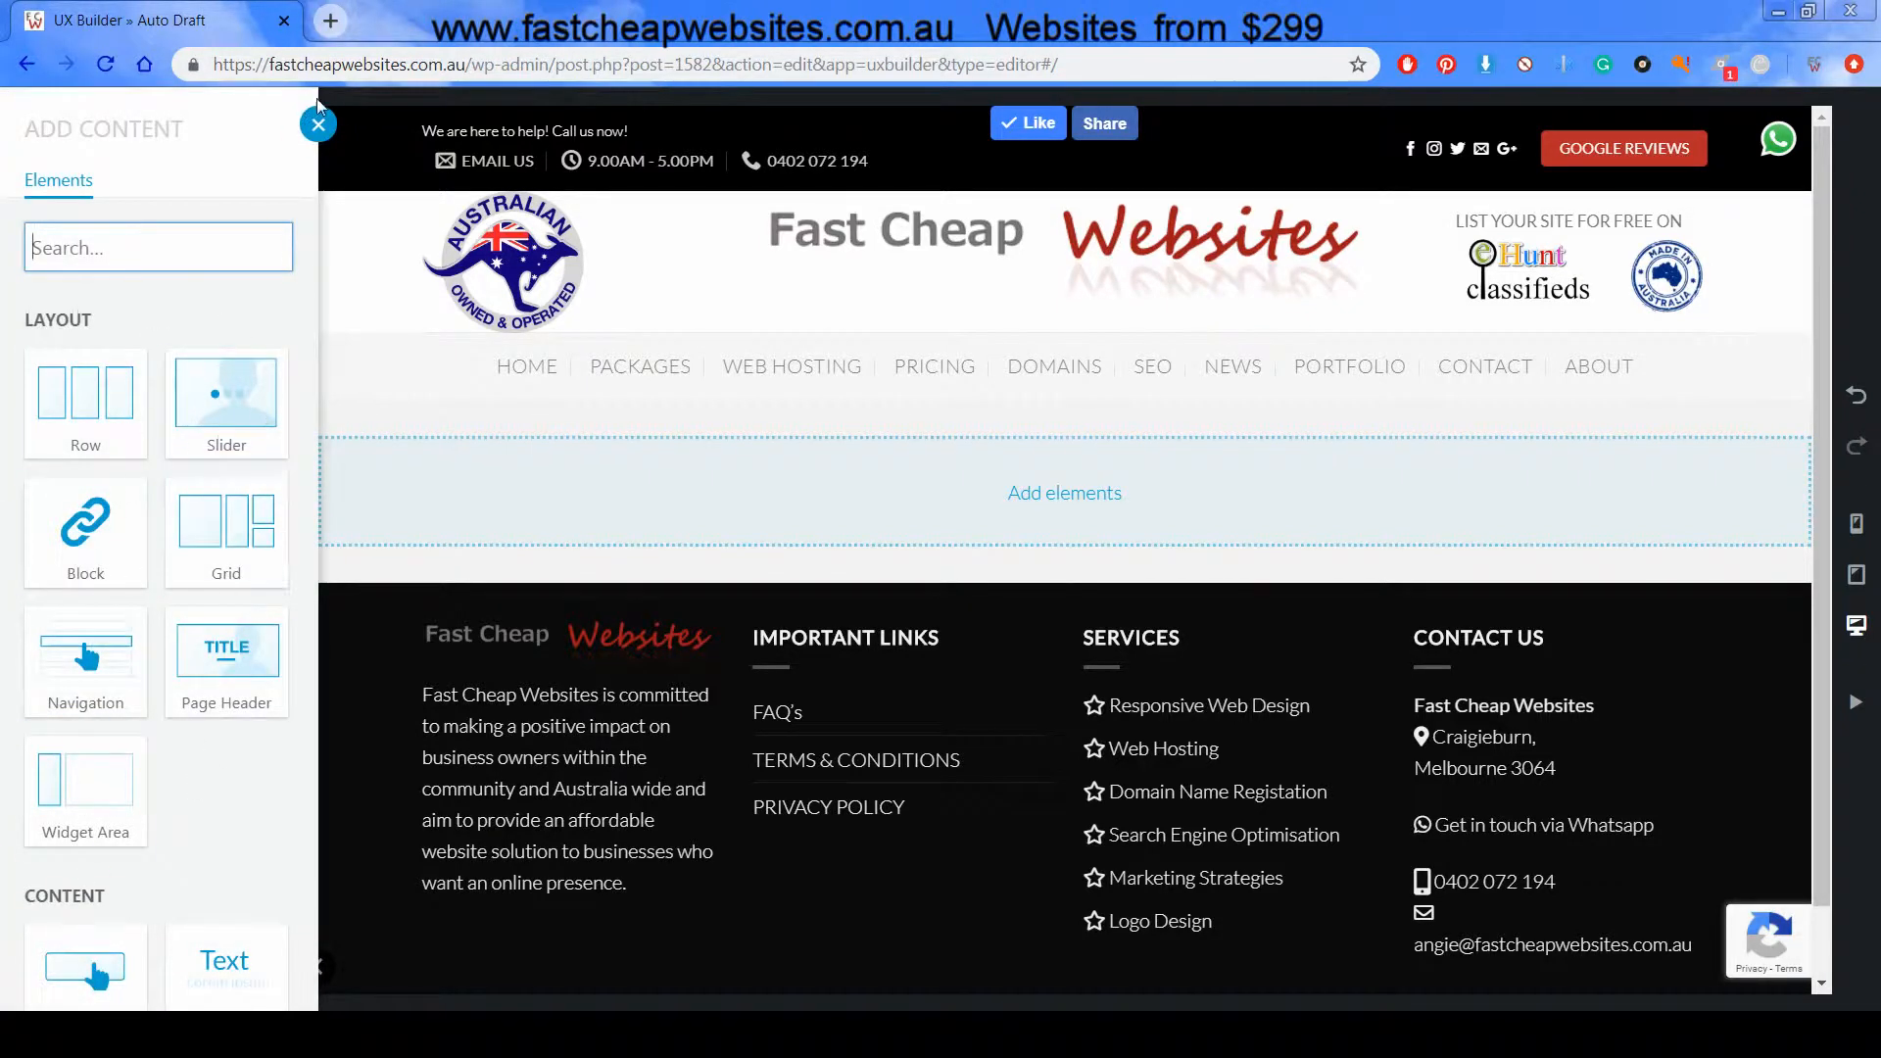
click(313, 126)
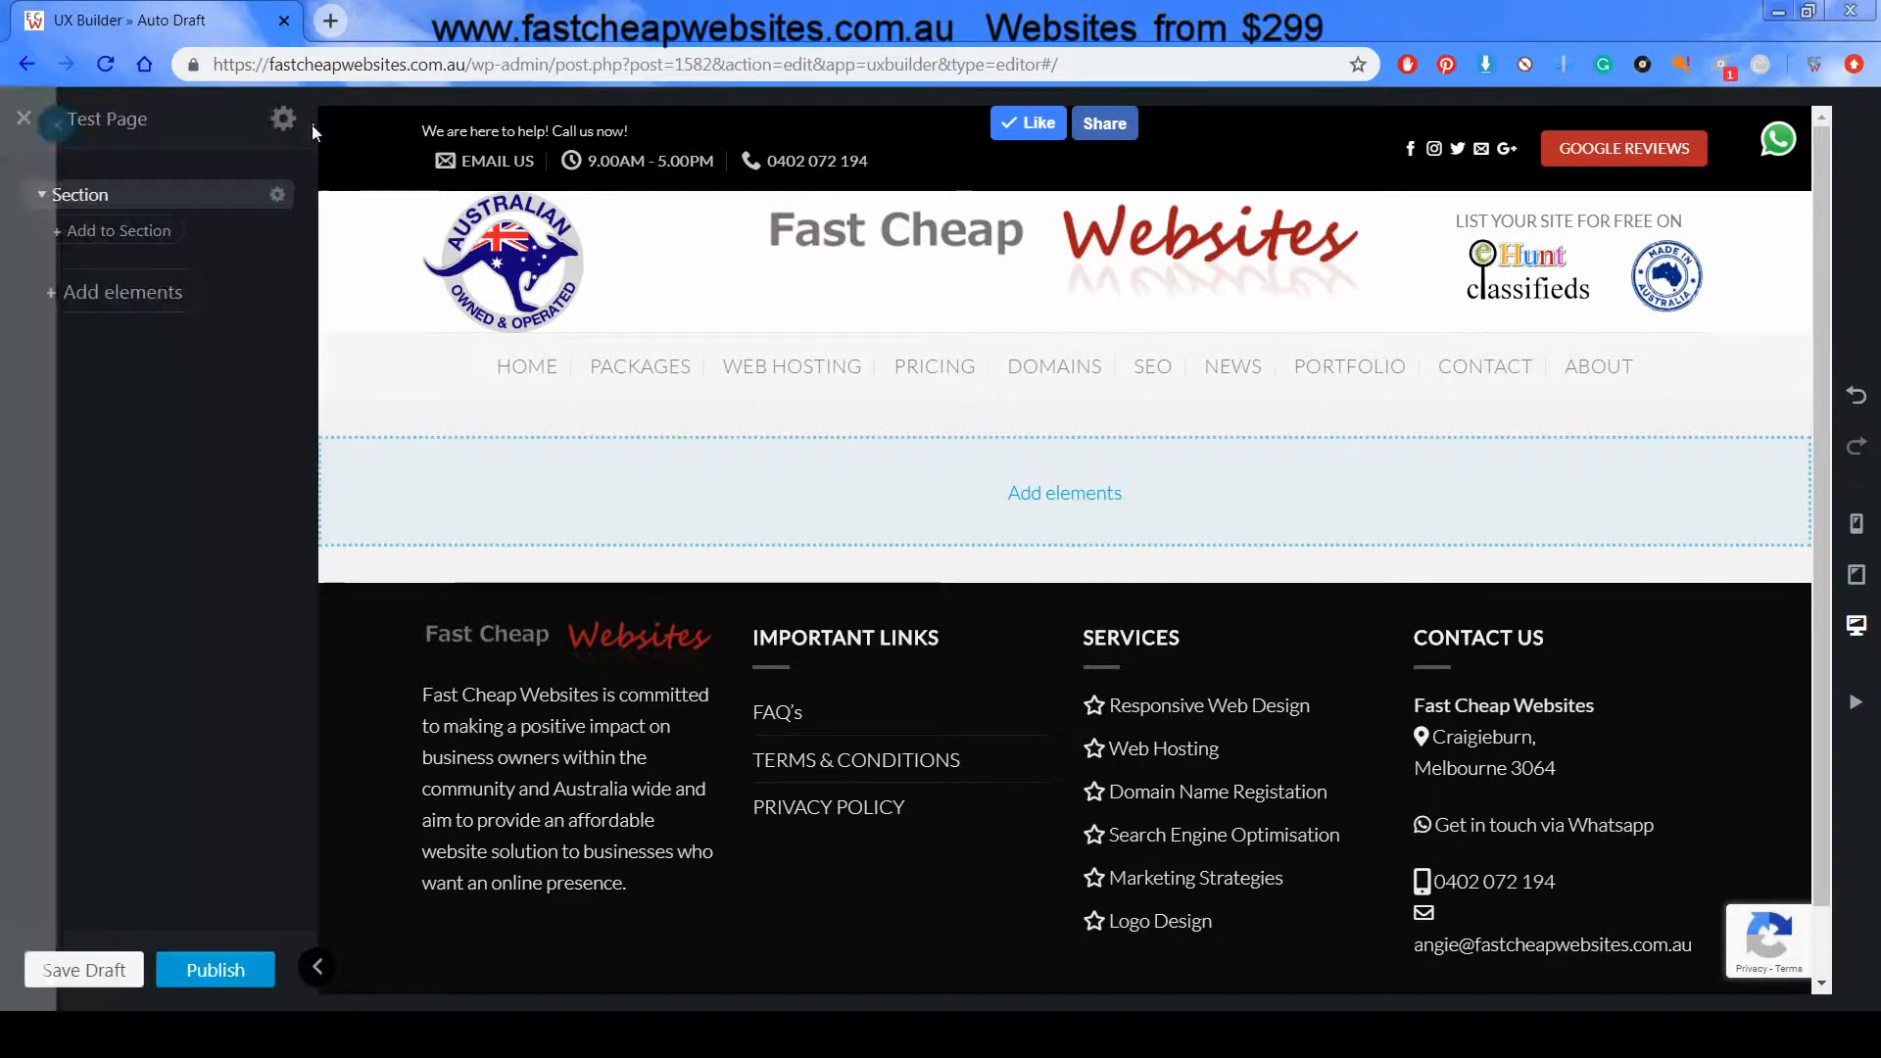
Add a row with the One Column preset inside the section, then look through the row's settings and leave them
click(88, 232)
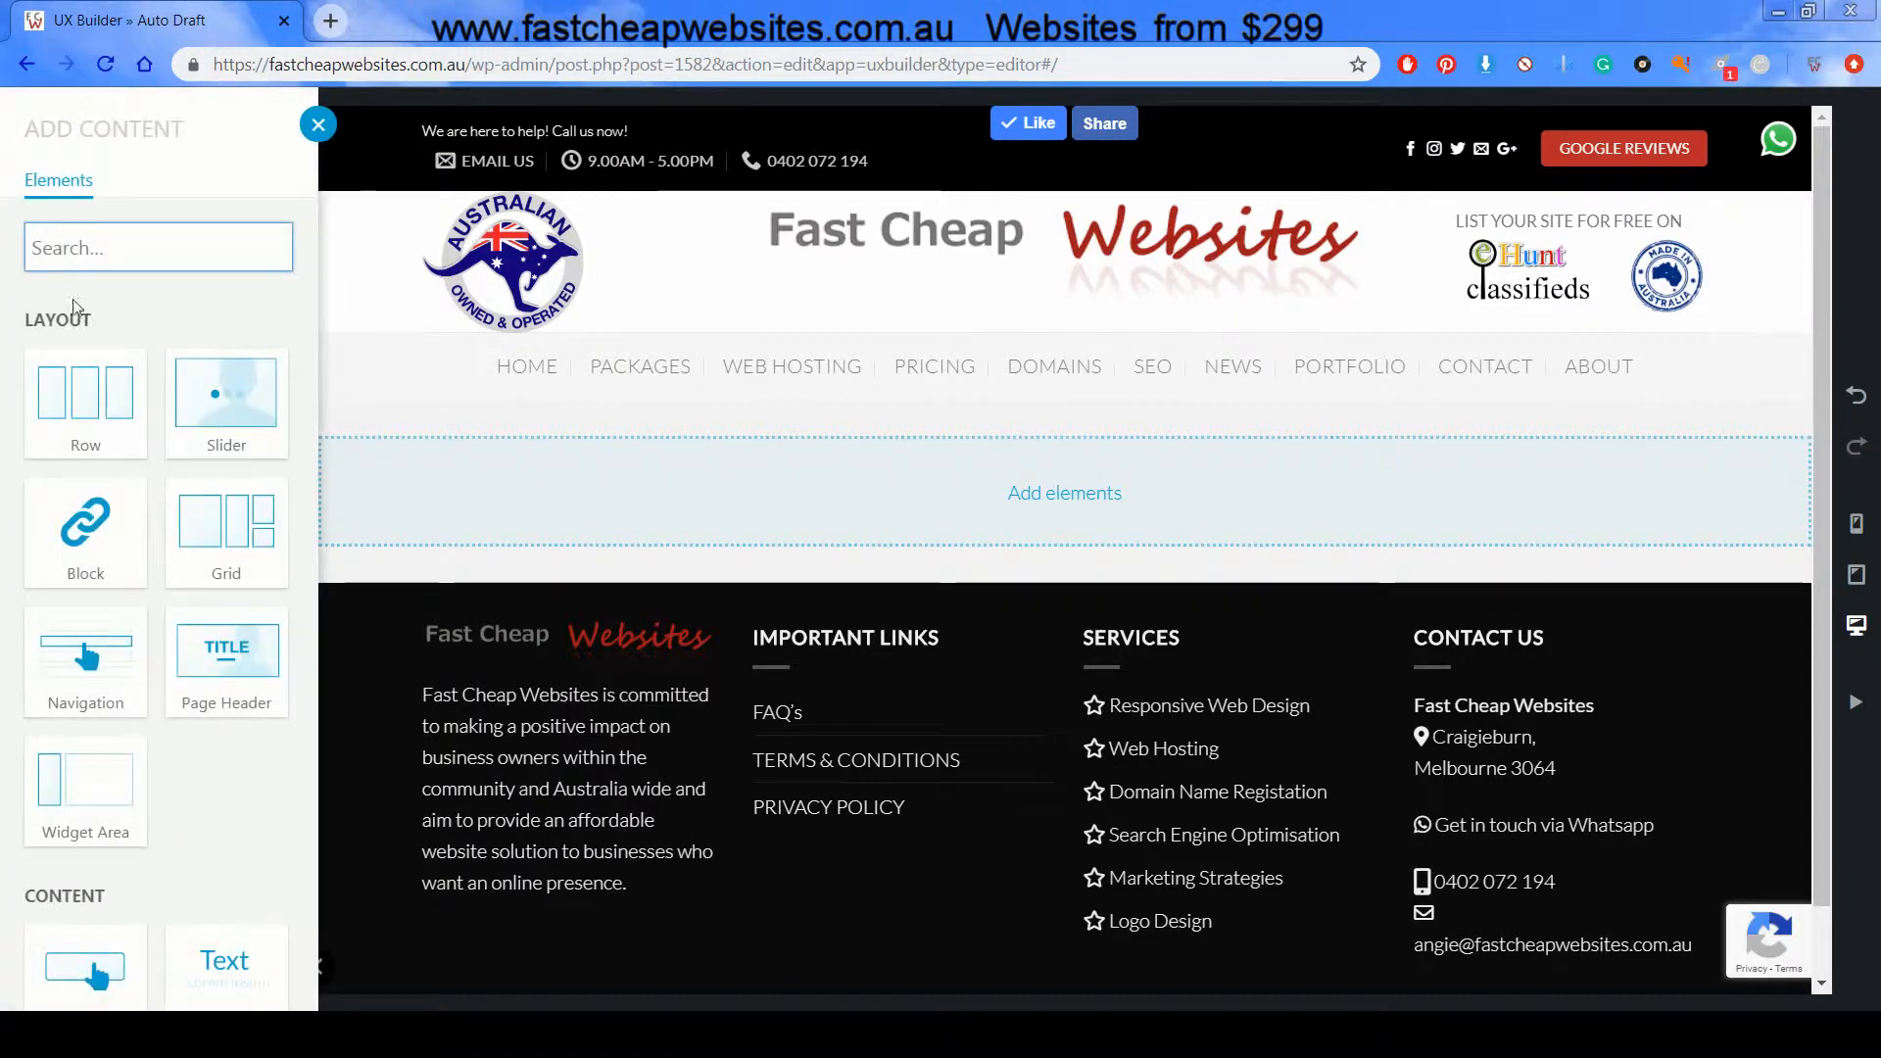
click(99, 405)
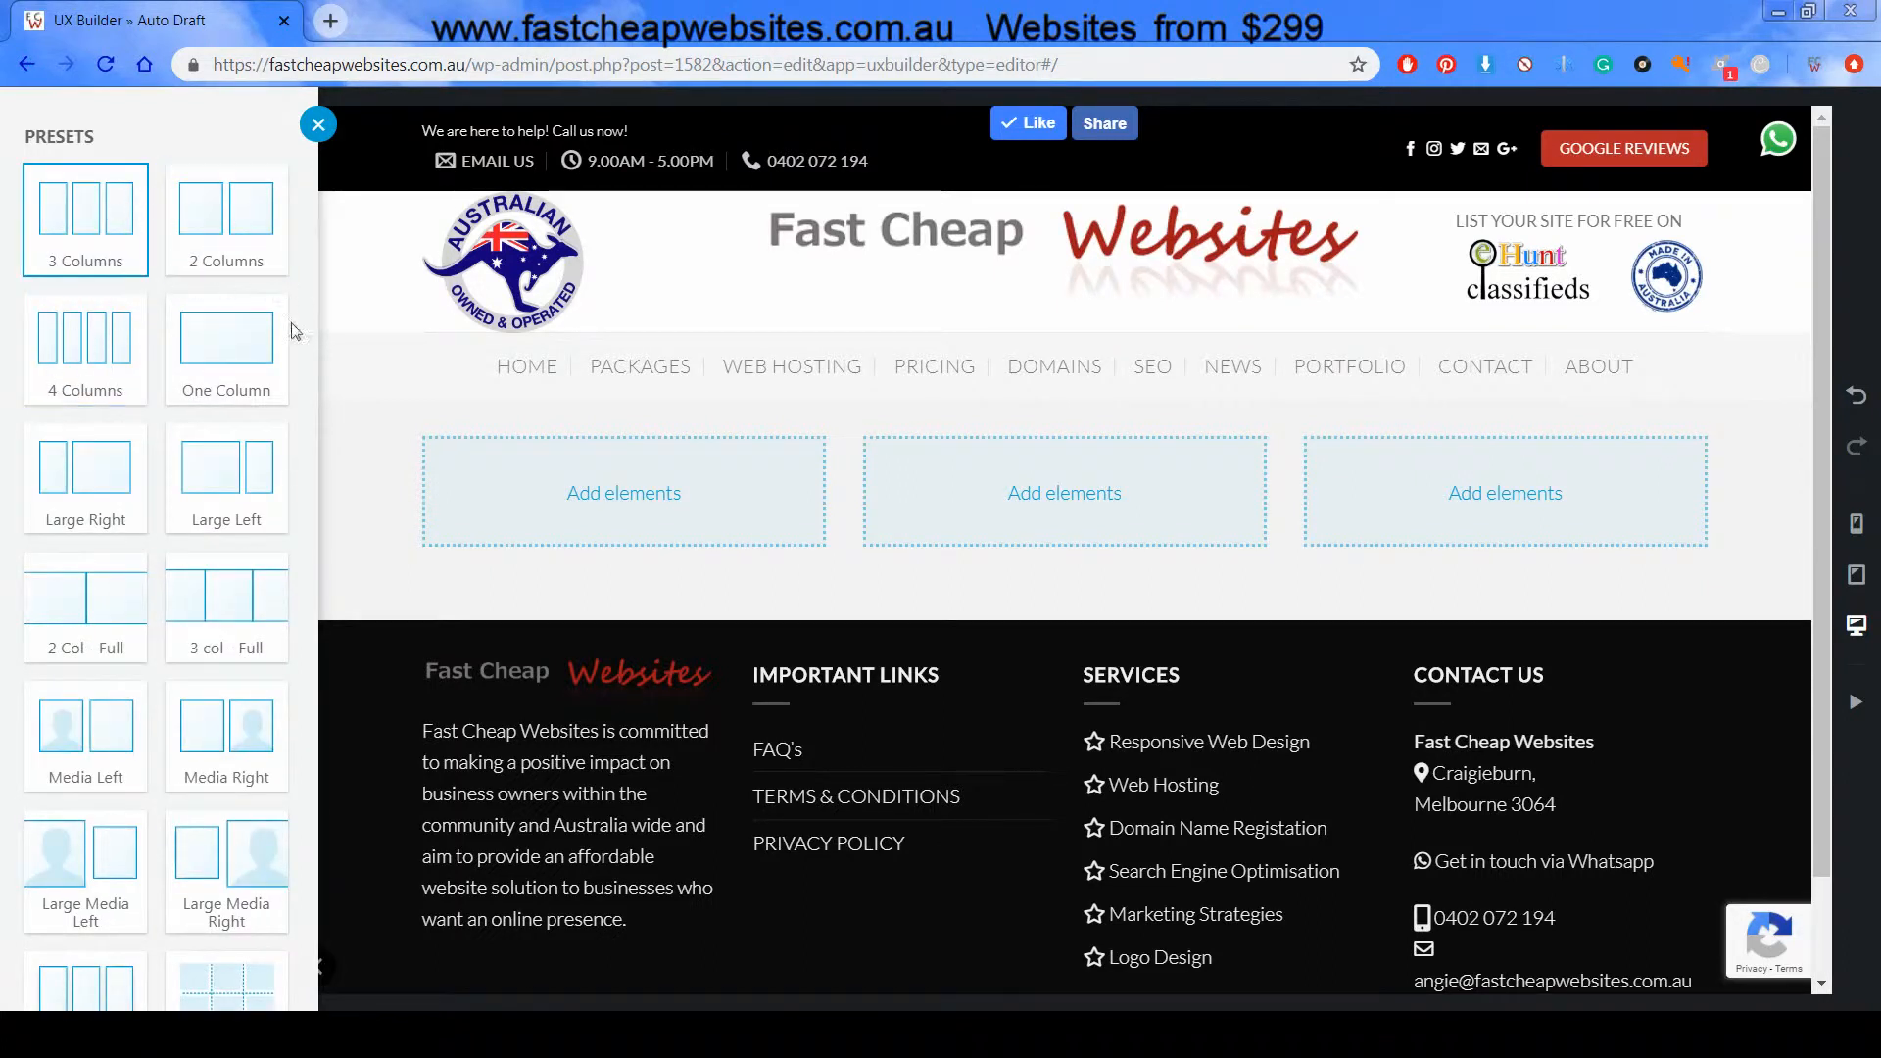
click(245, 372)
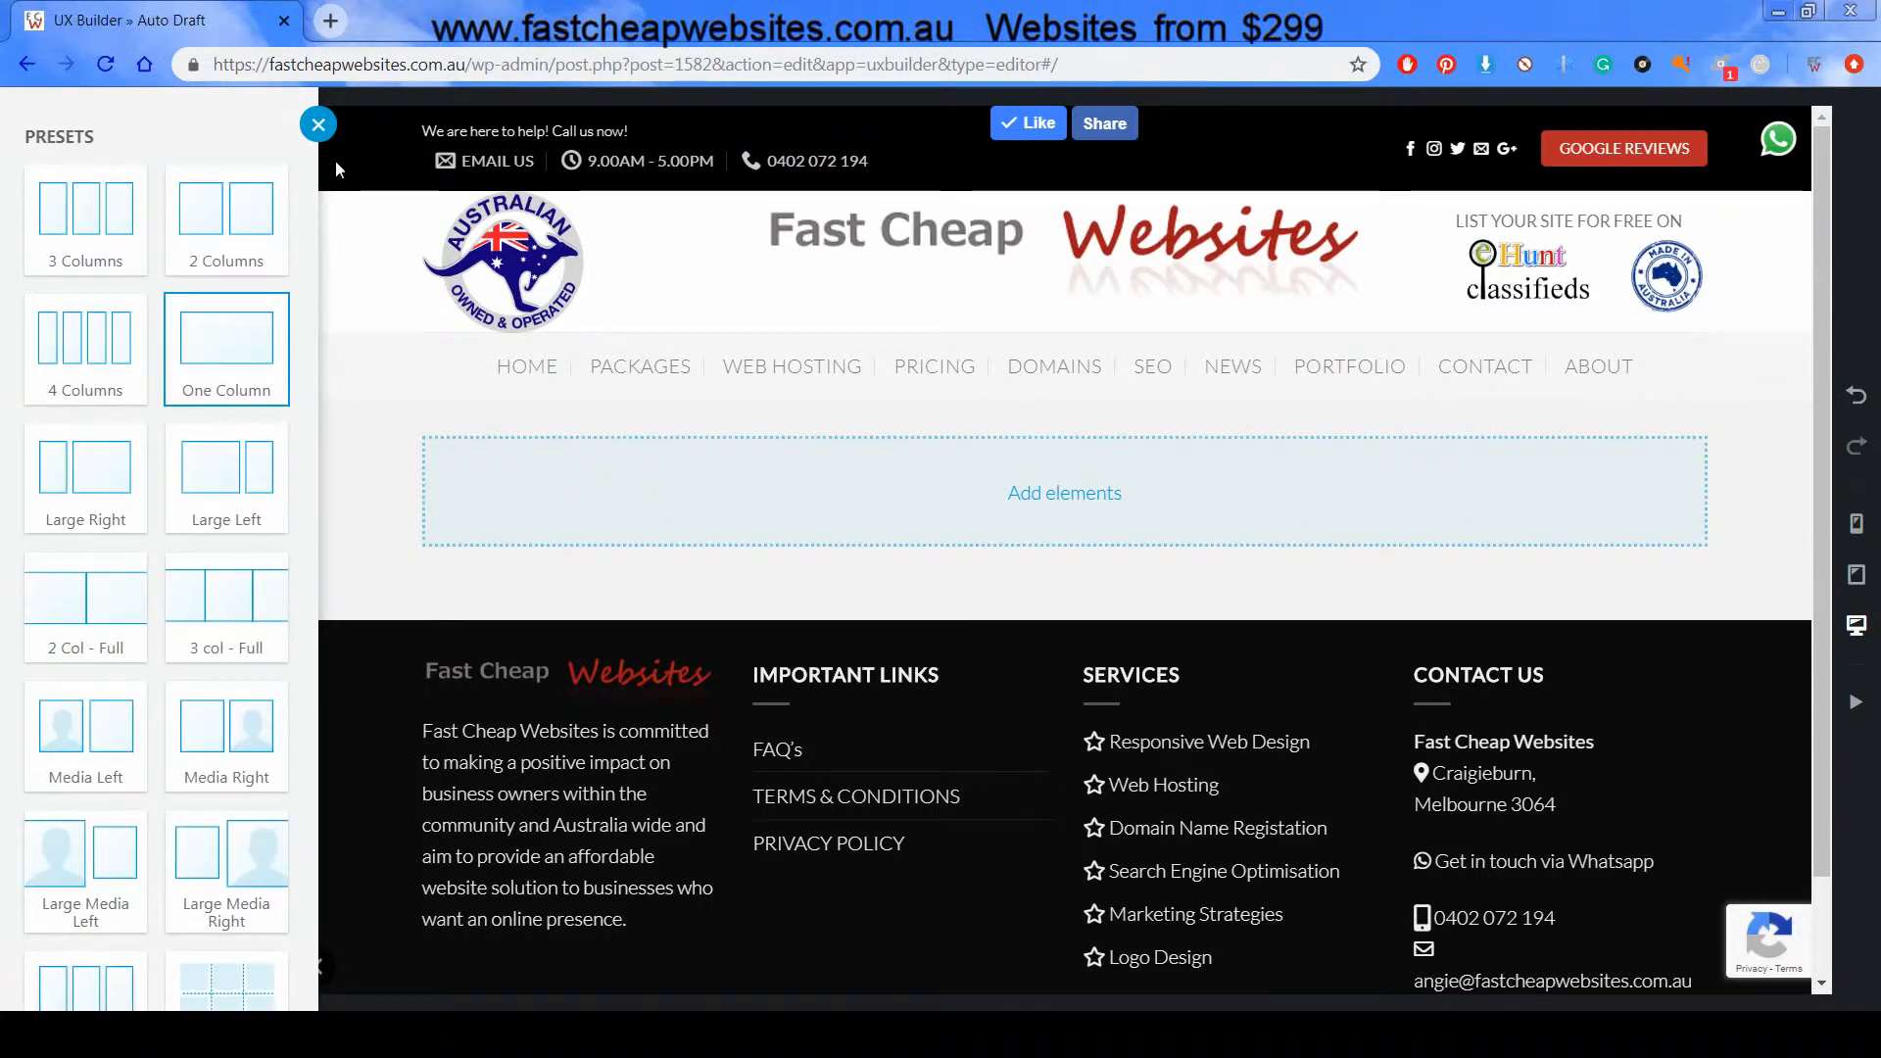
click(319, 124)
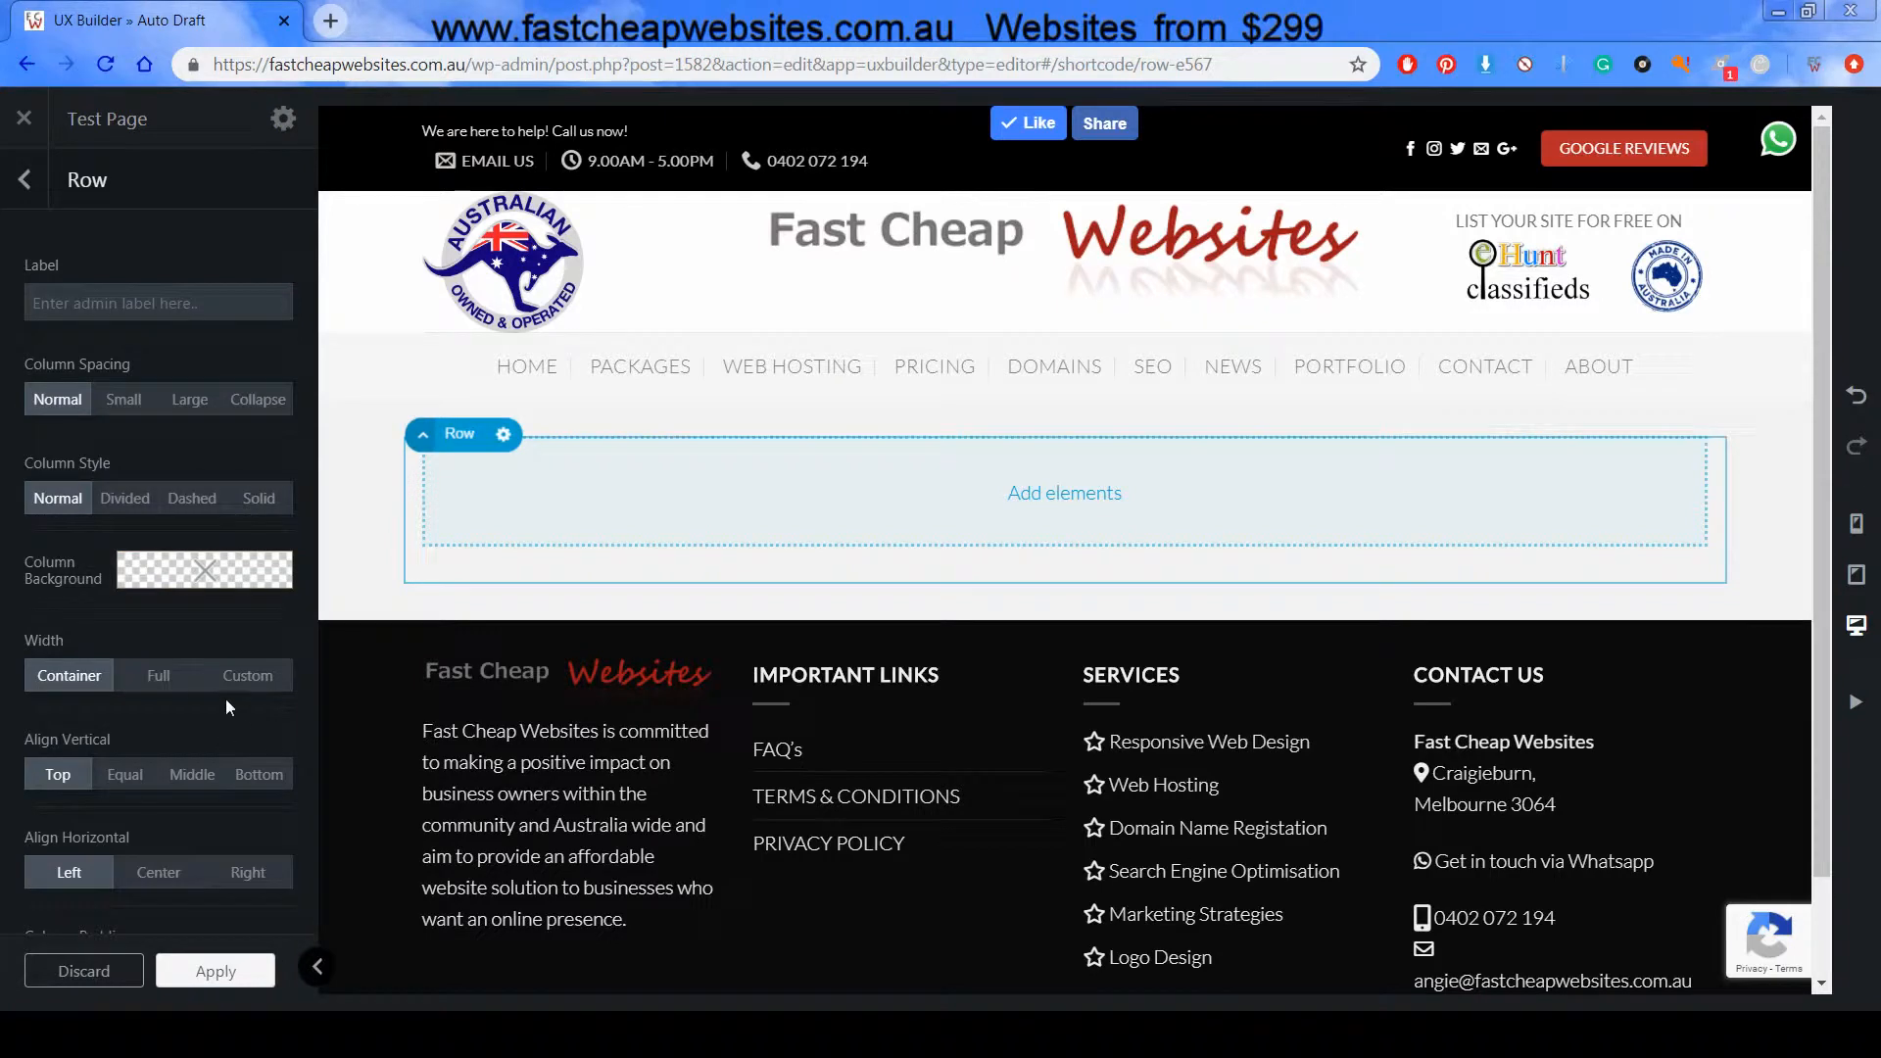
mouse_move(189, 583)
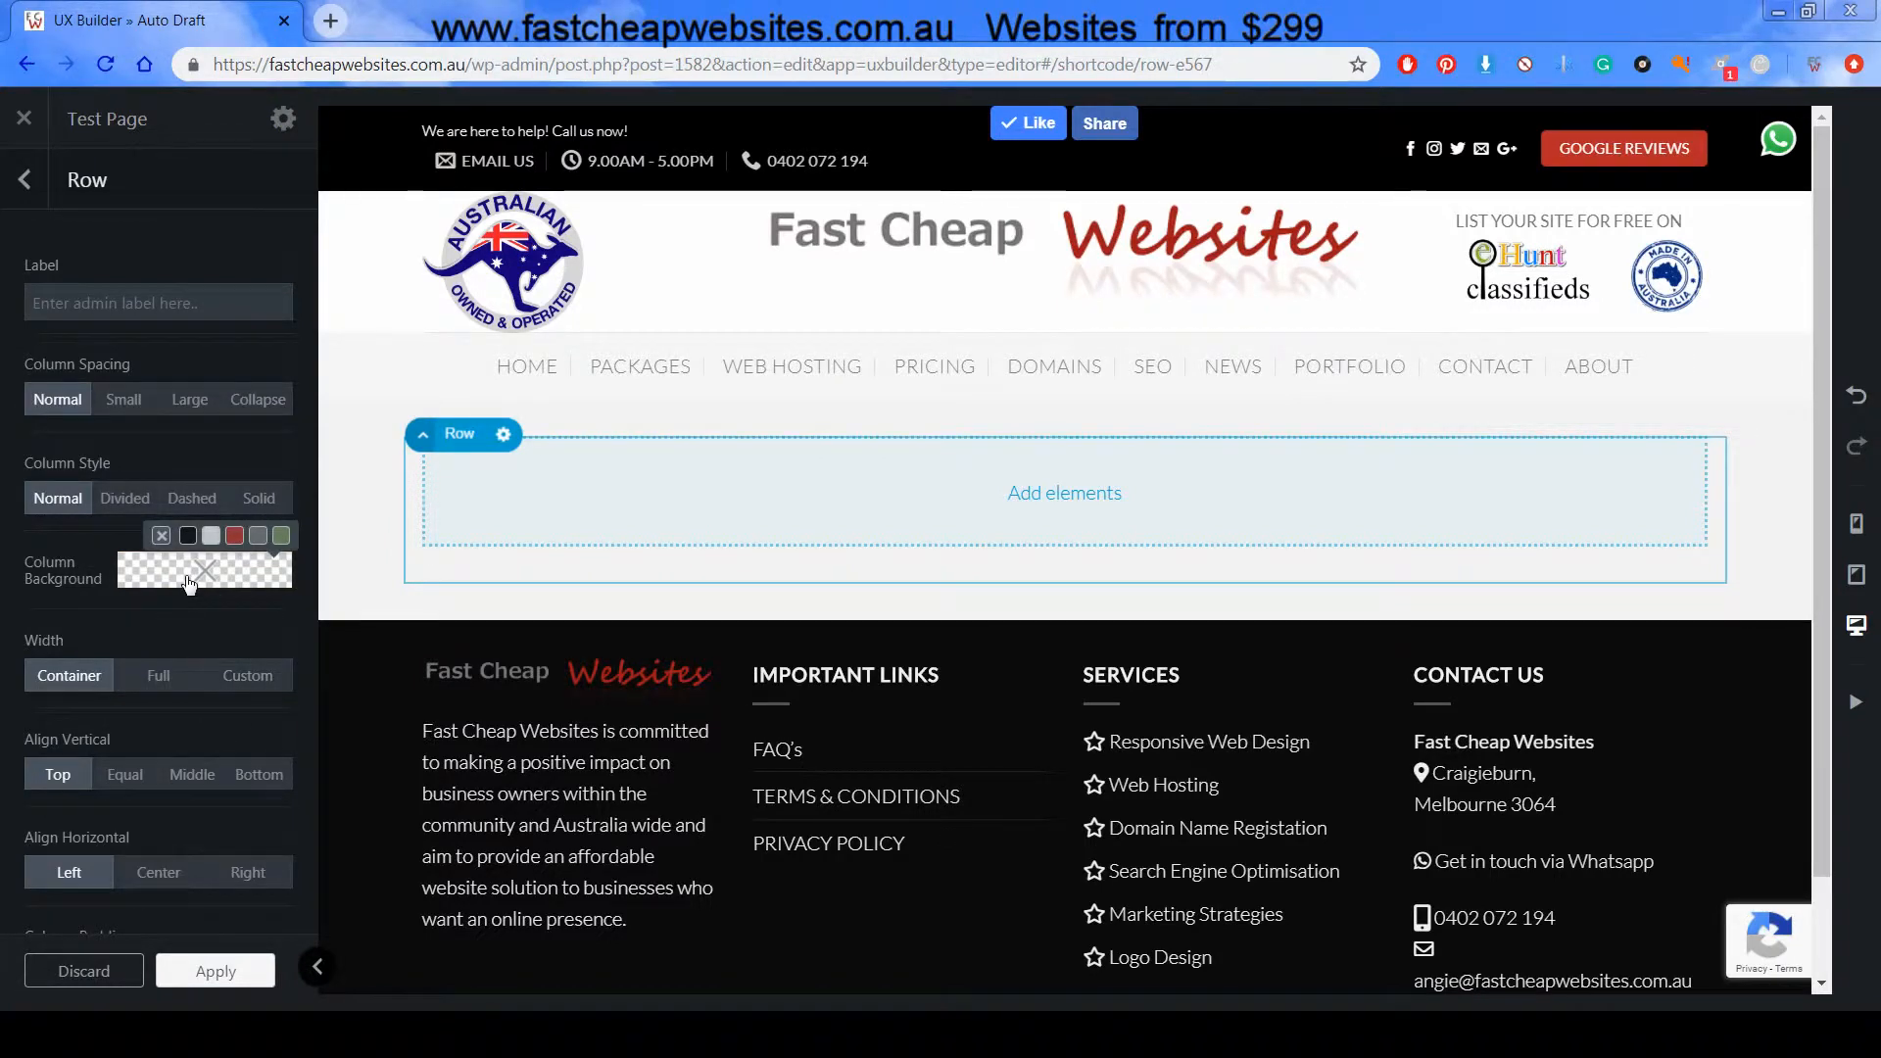
scroll(178, 625, down, 1)
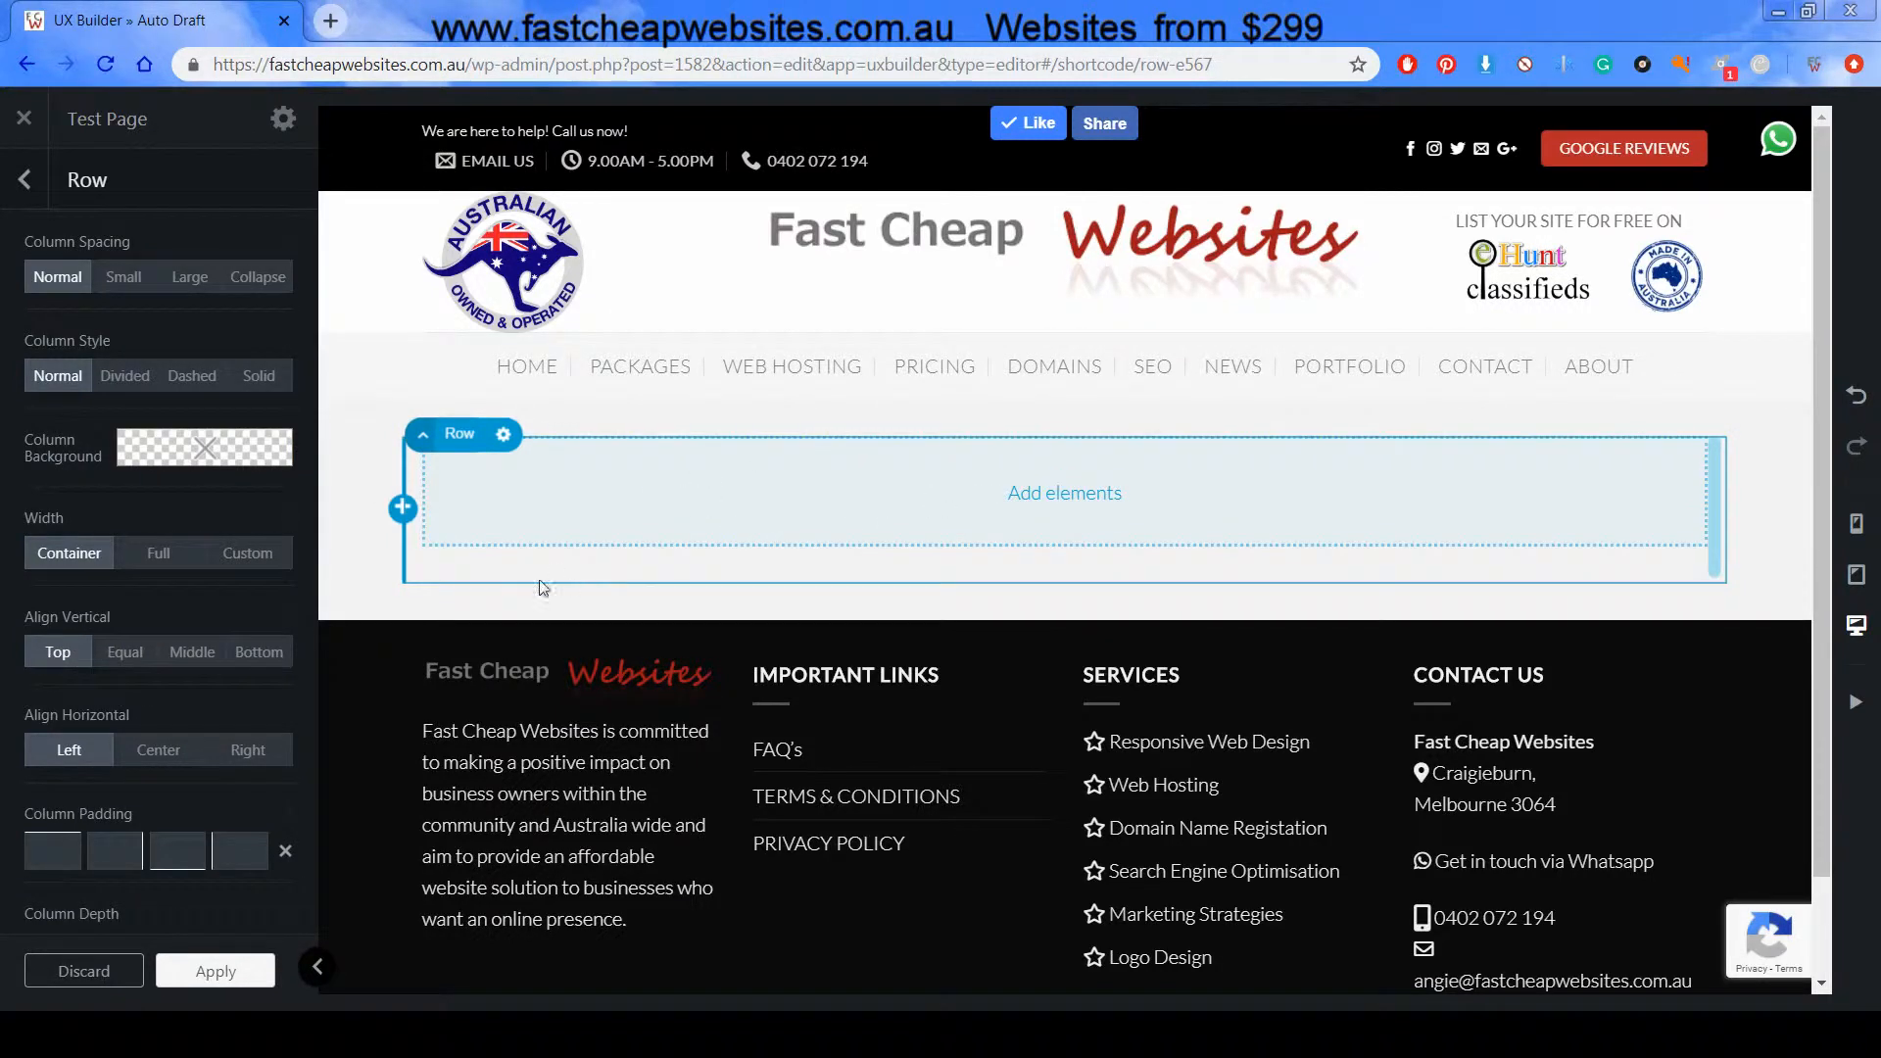
scroll(204, 699, down, 3)
scroll(208, 697, up, 4)
click(29, 180)
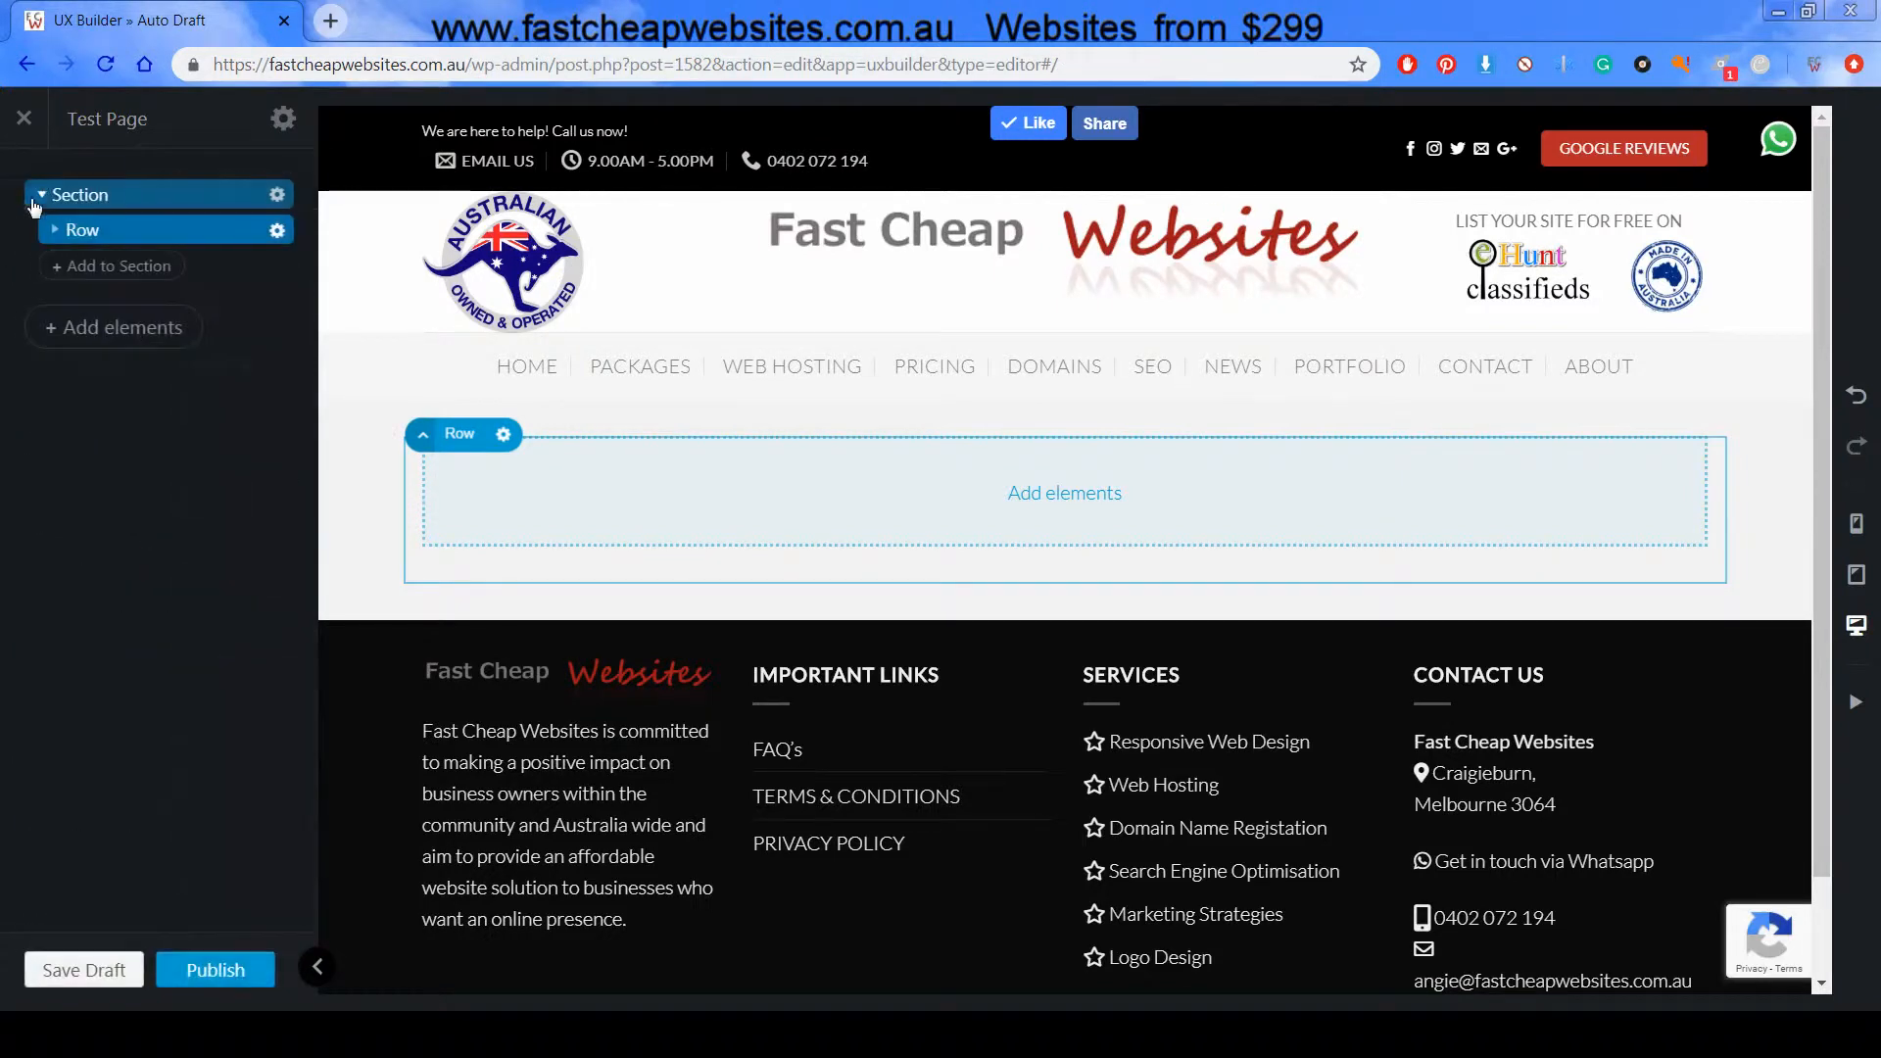
Add a Text element with the Paragraph preset inside the row's column
click(55, 229)
click(70, 269)
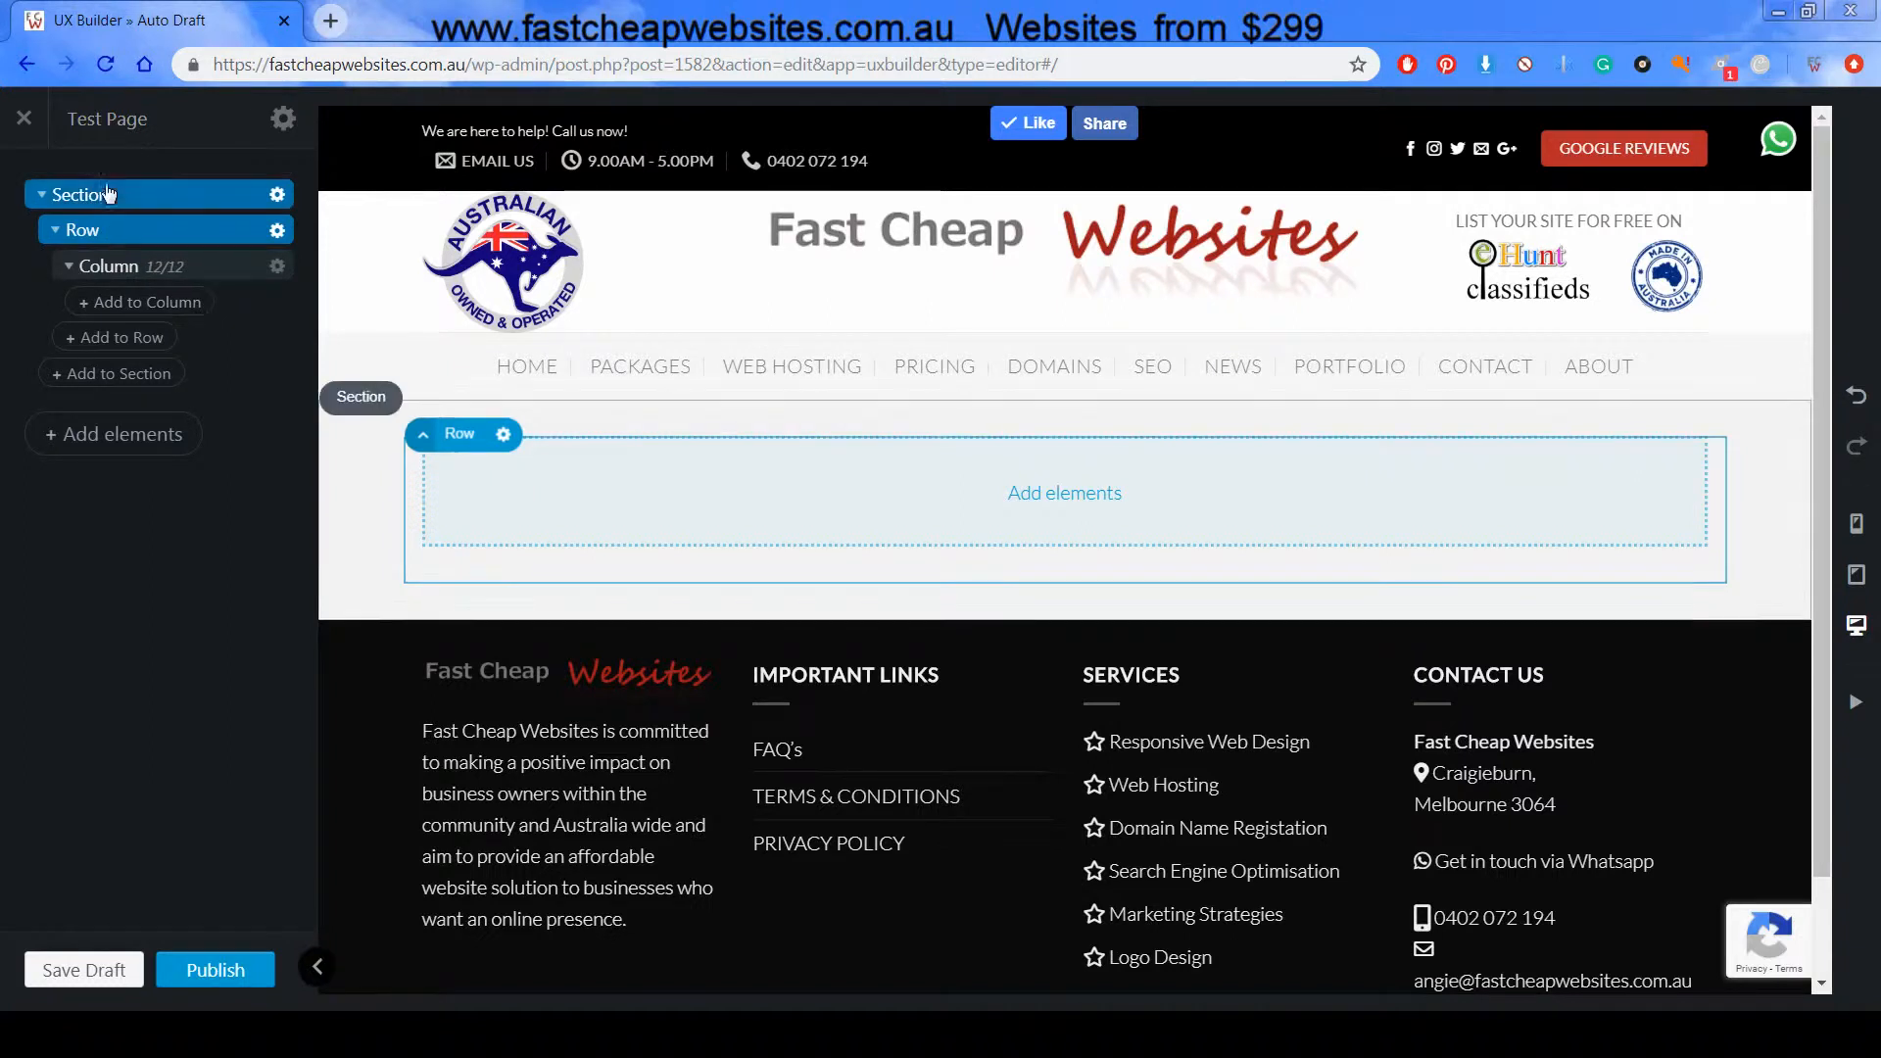
click(143, 303)
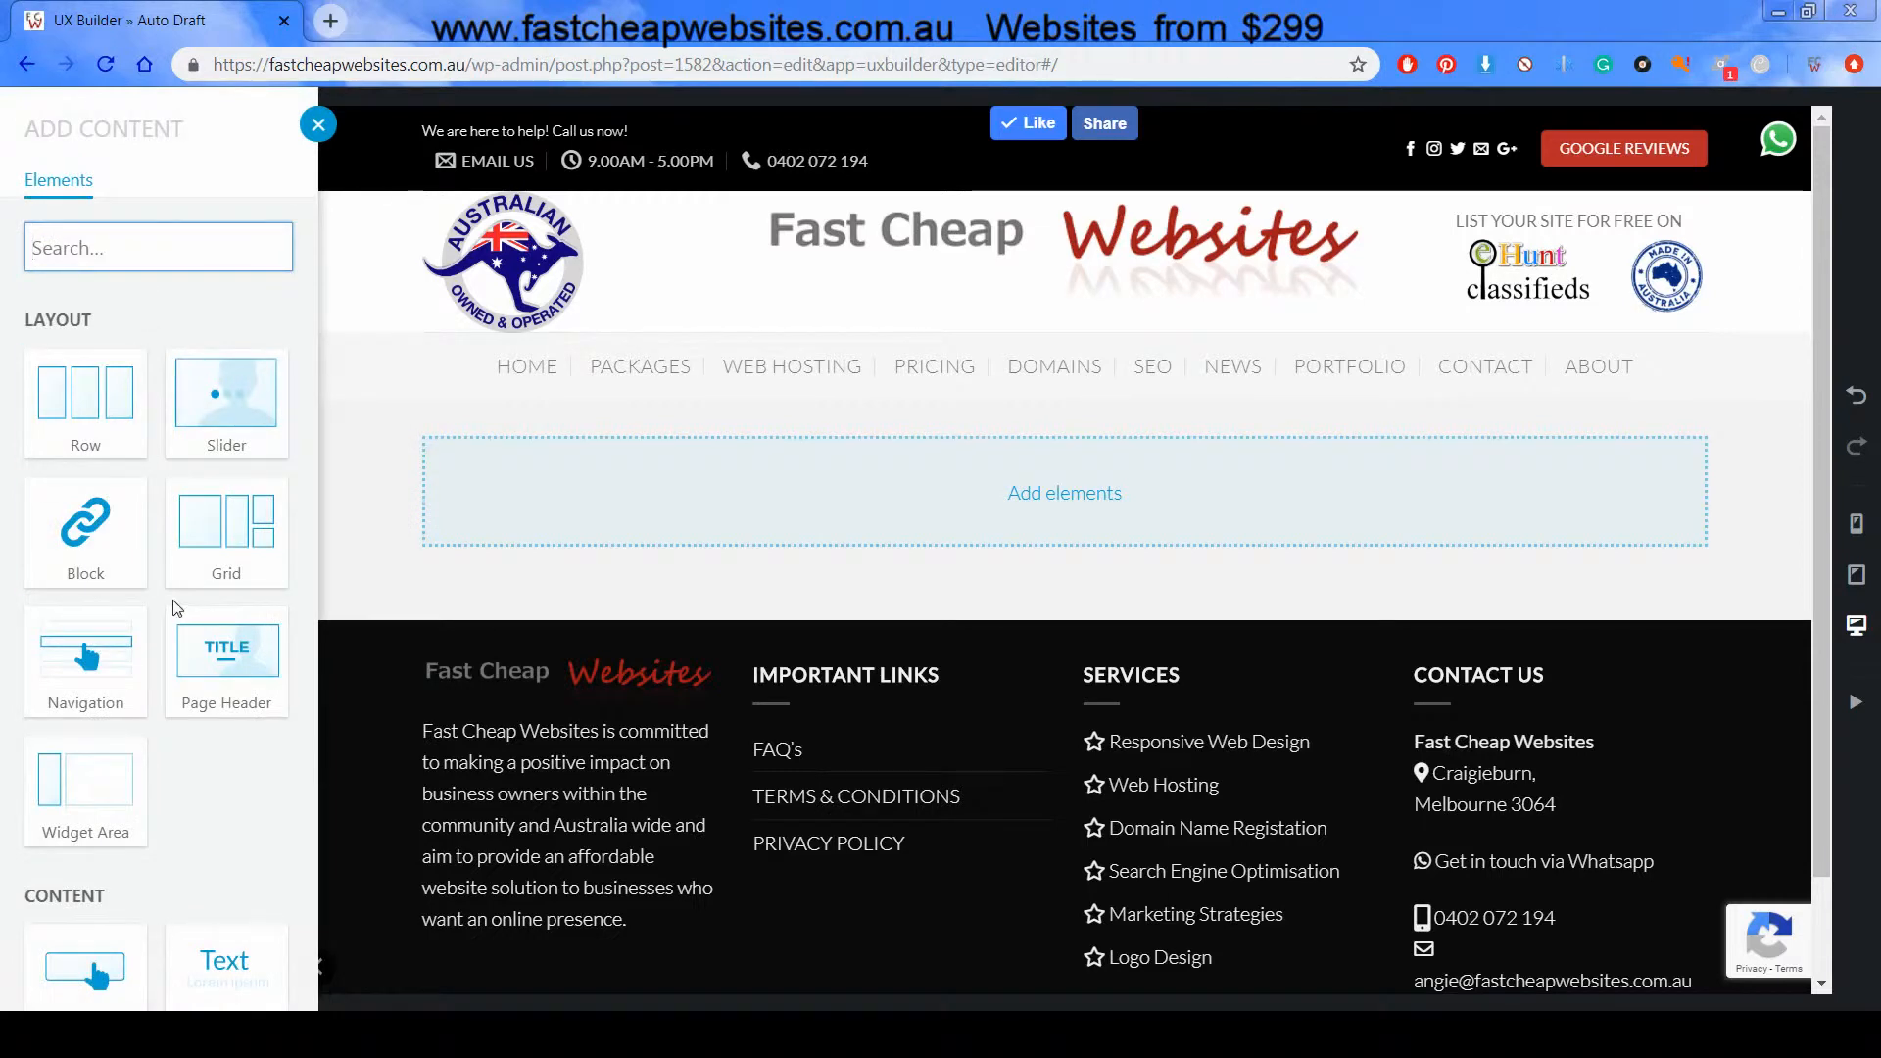
scroll(177, 609, down, 2)
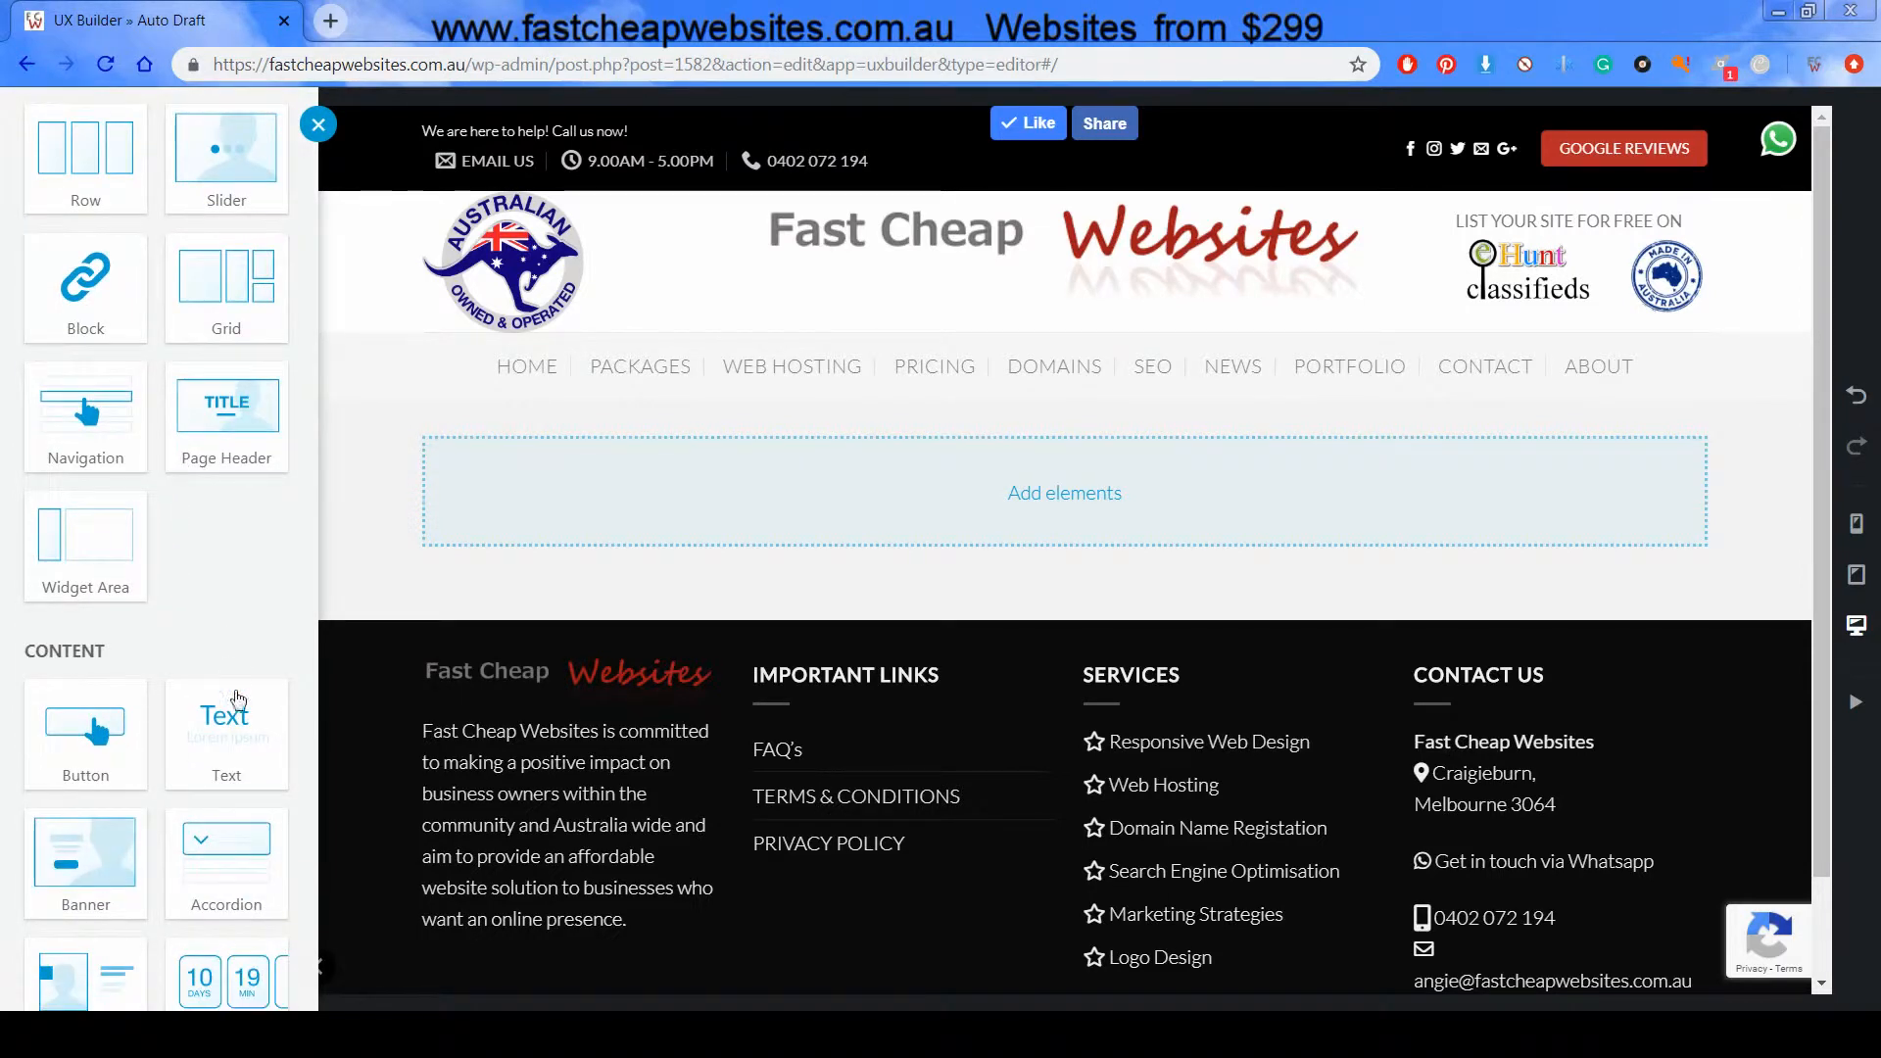
click(239, 736)
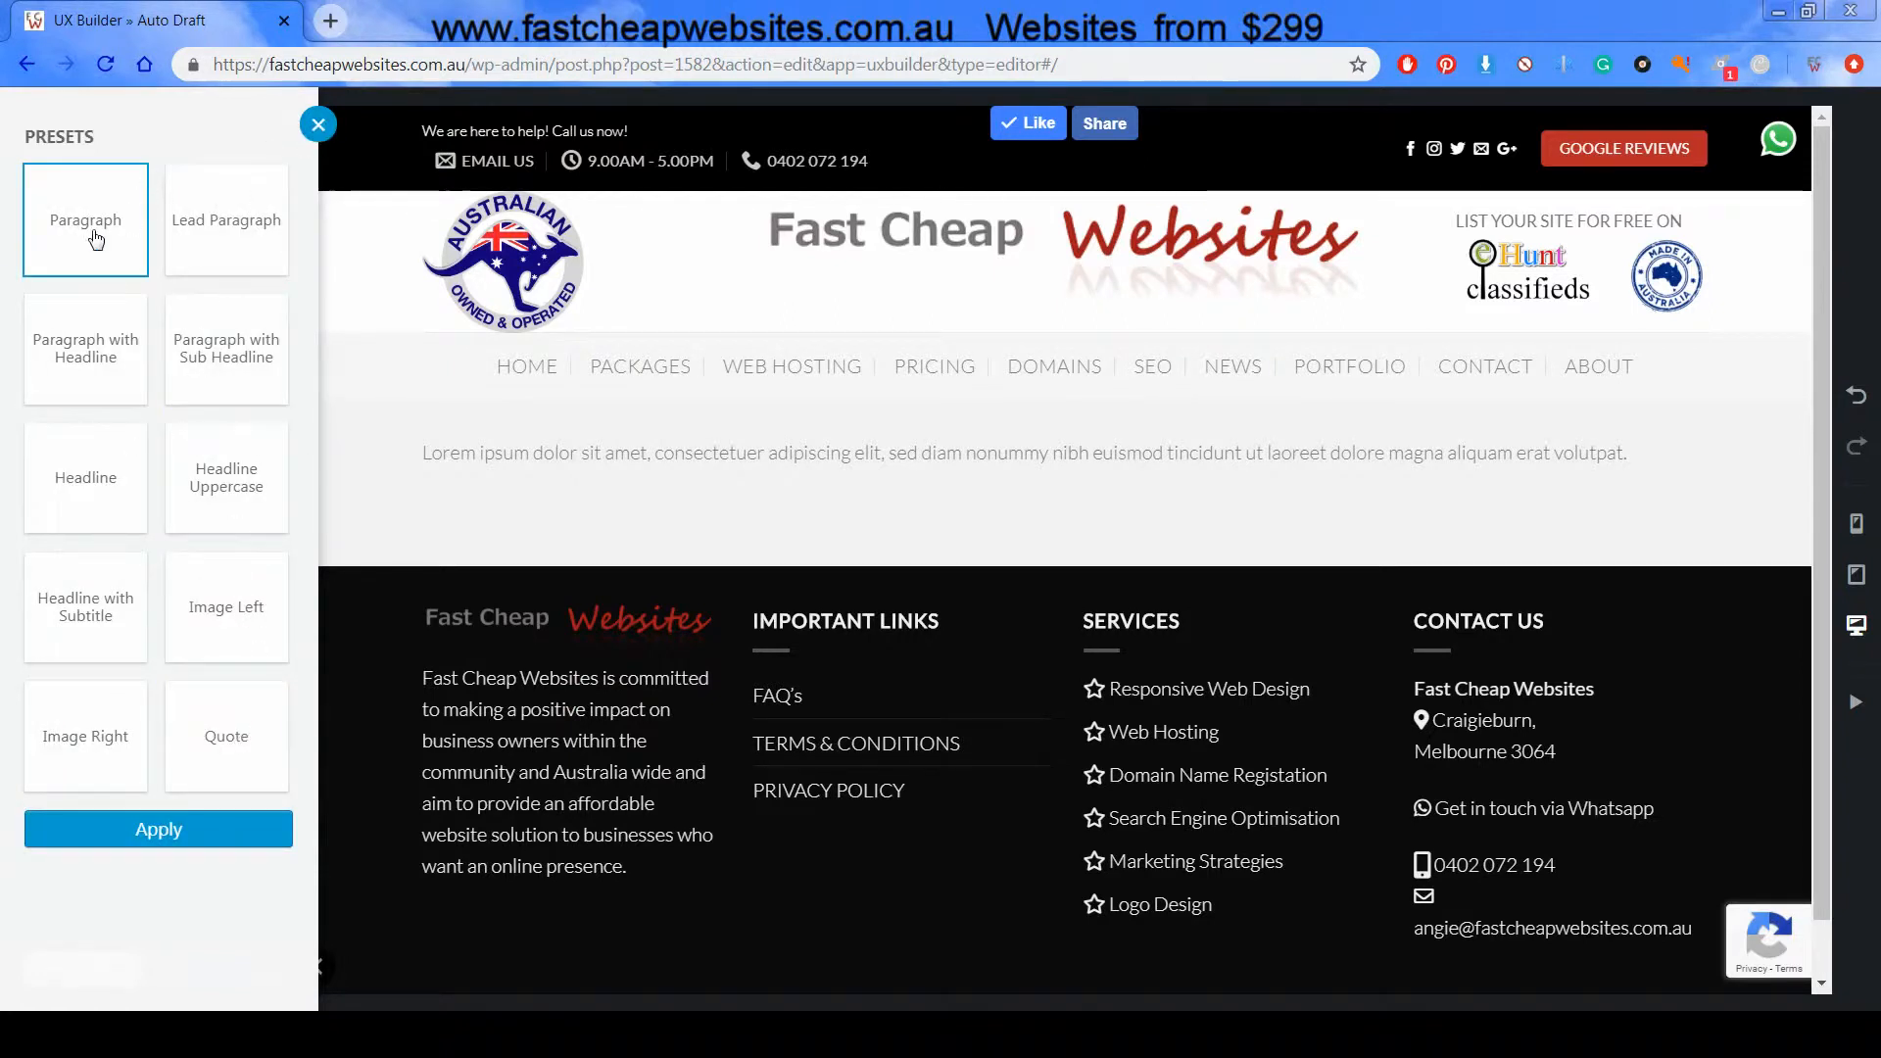
click(318, 124)
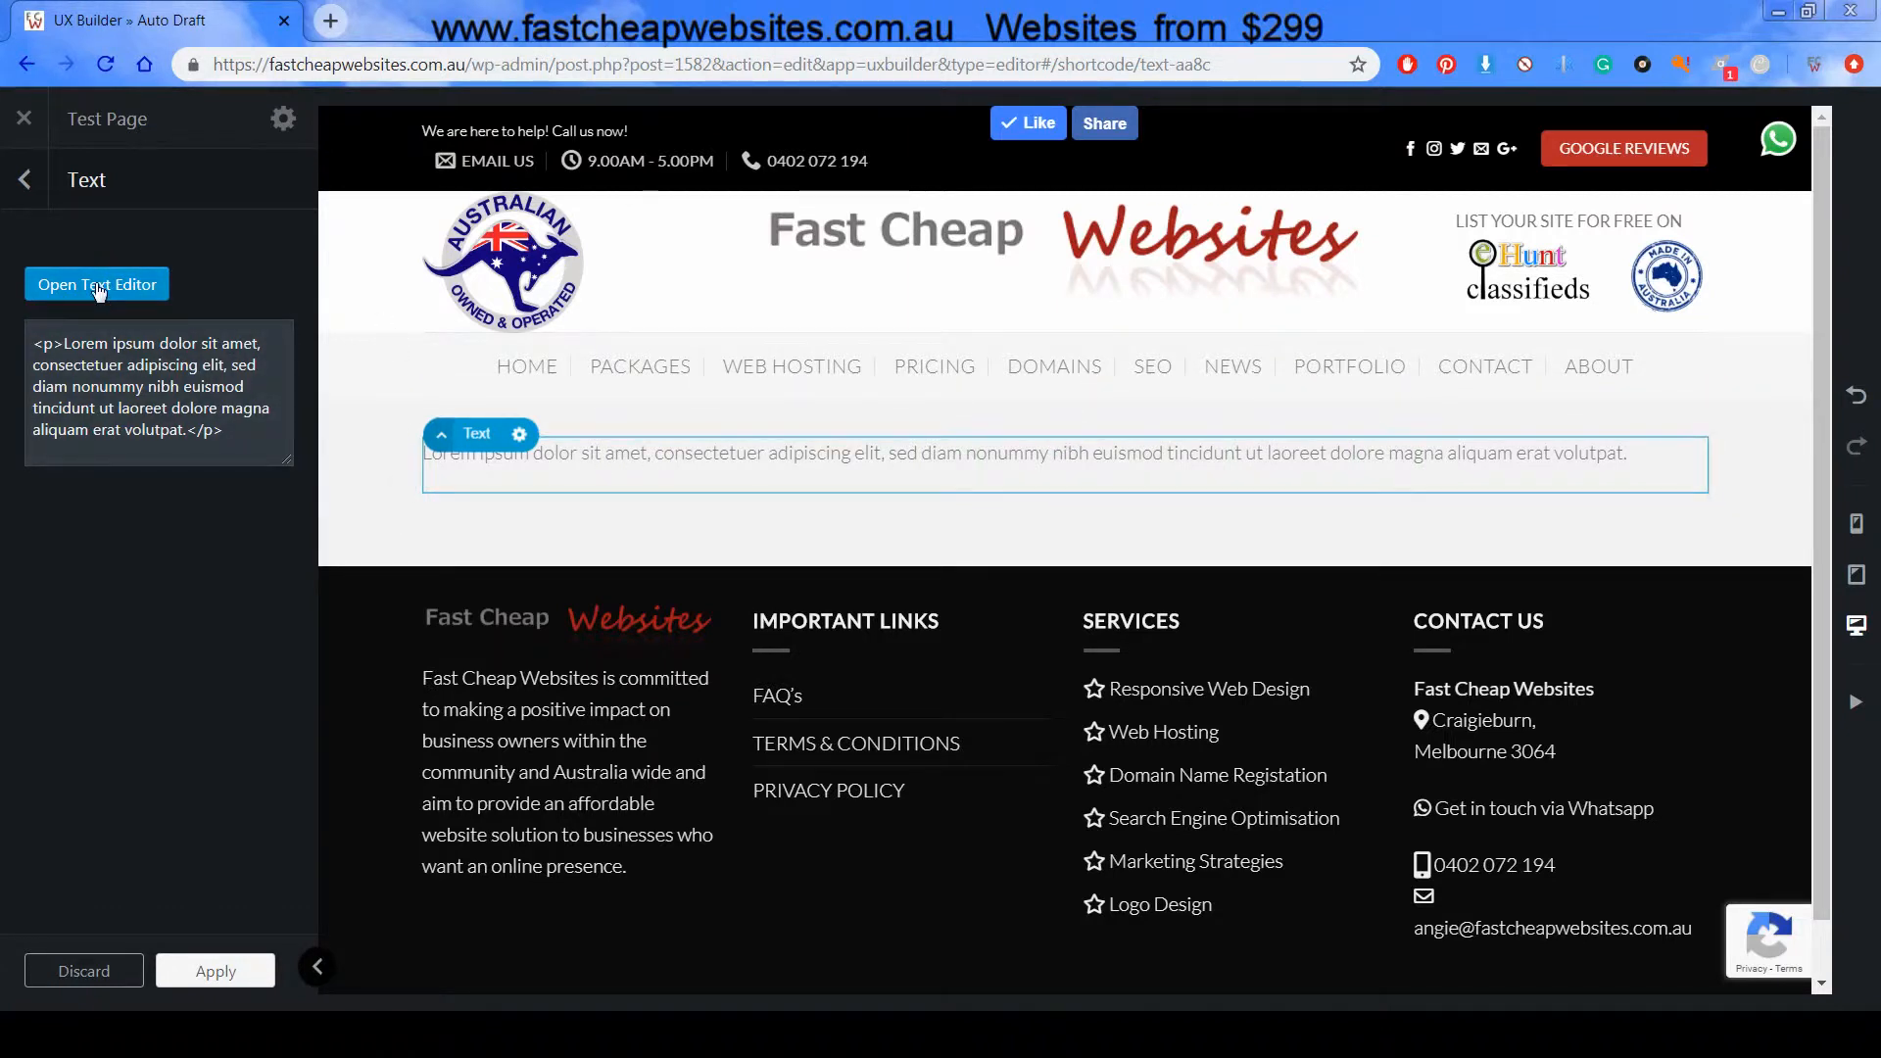
Open the text editor and replace the placeholder paragraph with "Edit your text." followed by a new line
double_click(726, 477)
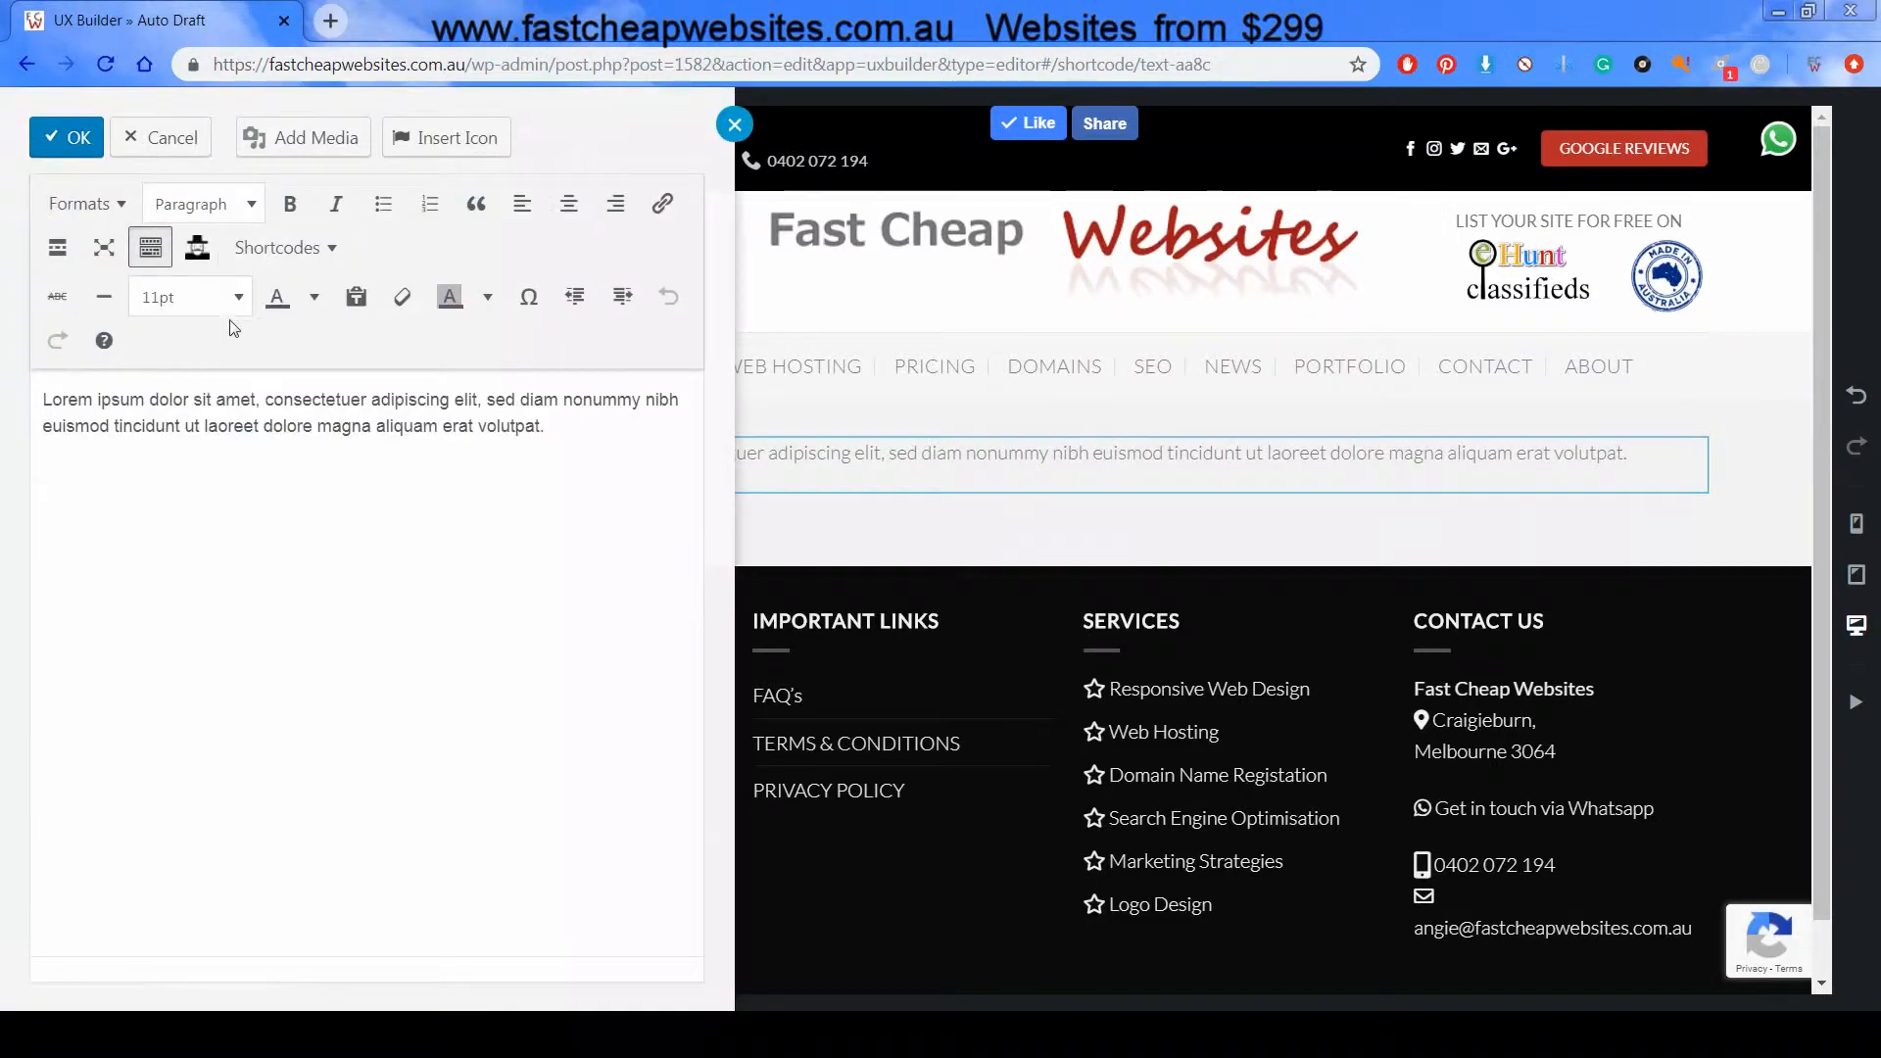
drag(584, 423, 43, 400)
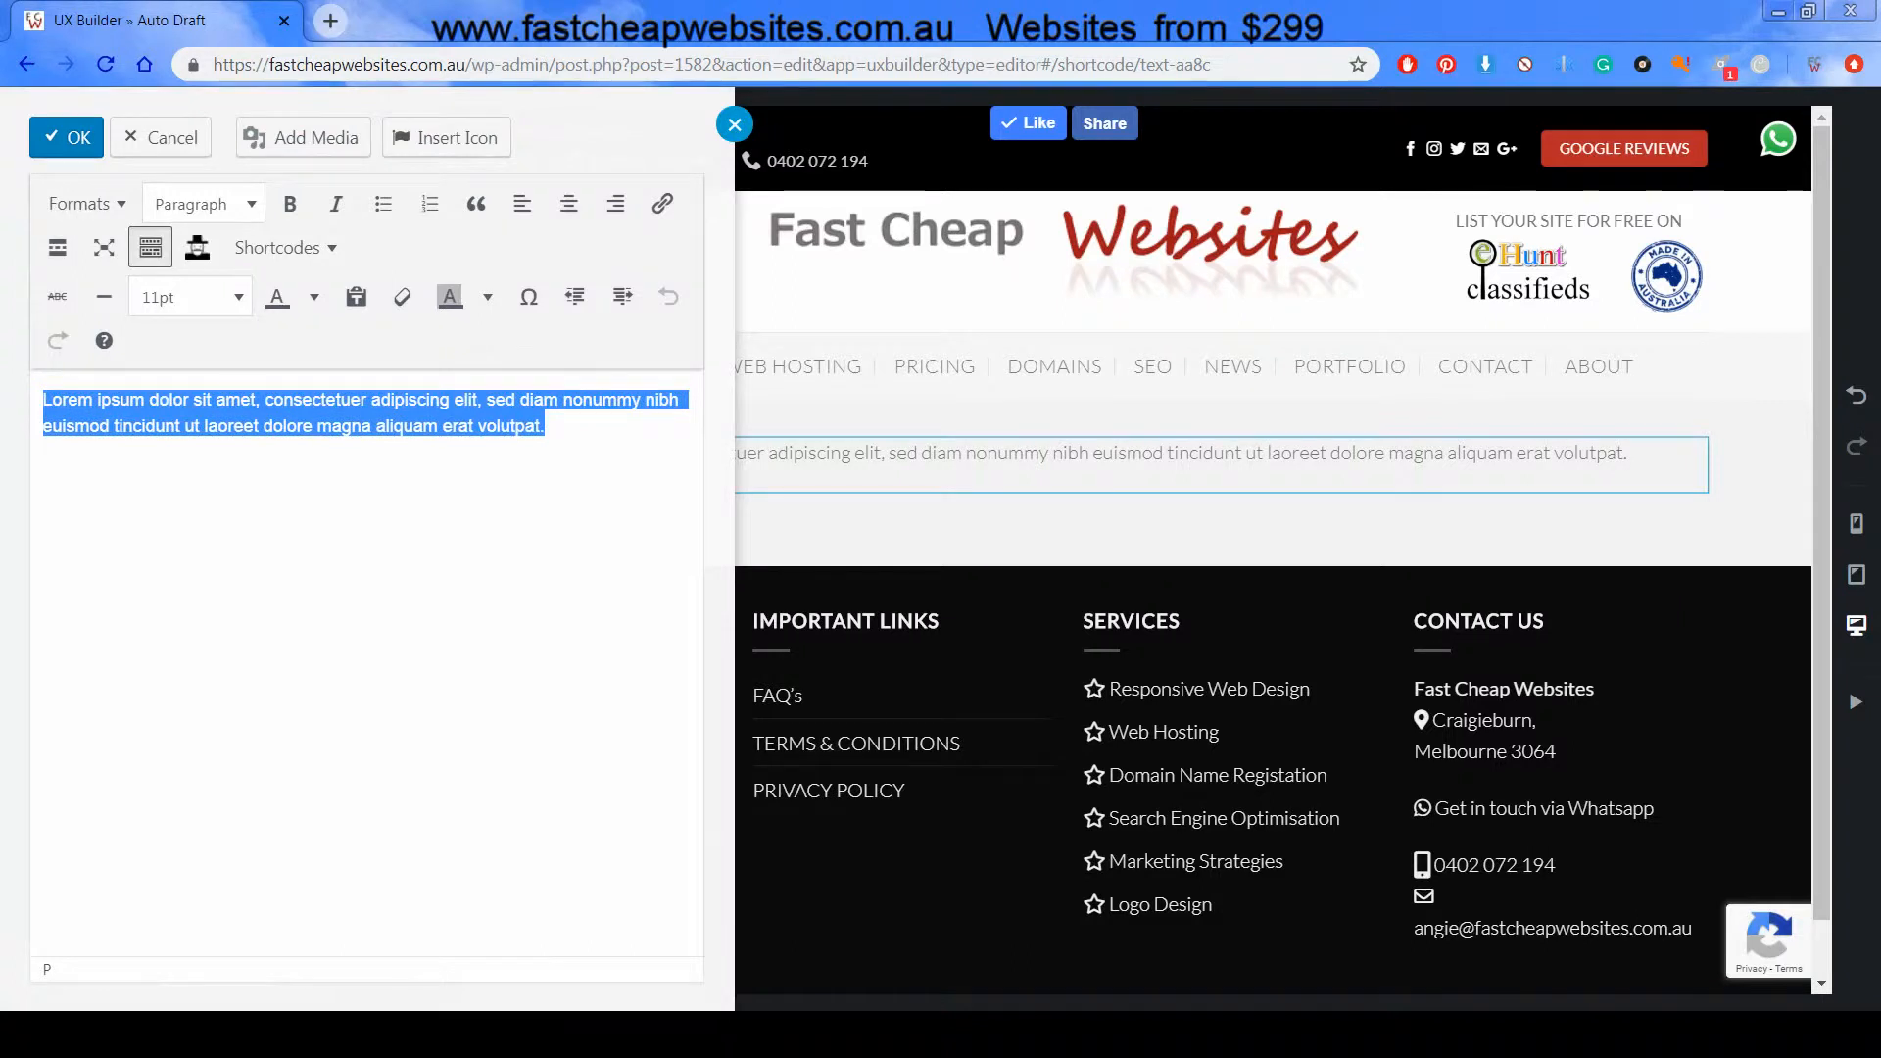
text(Edit your text)
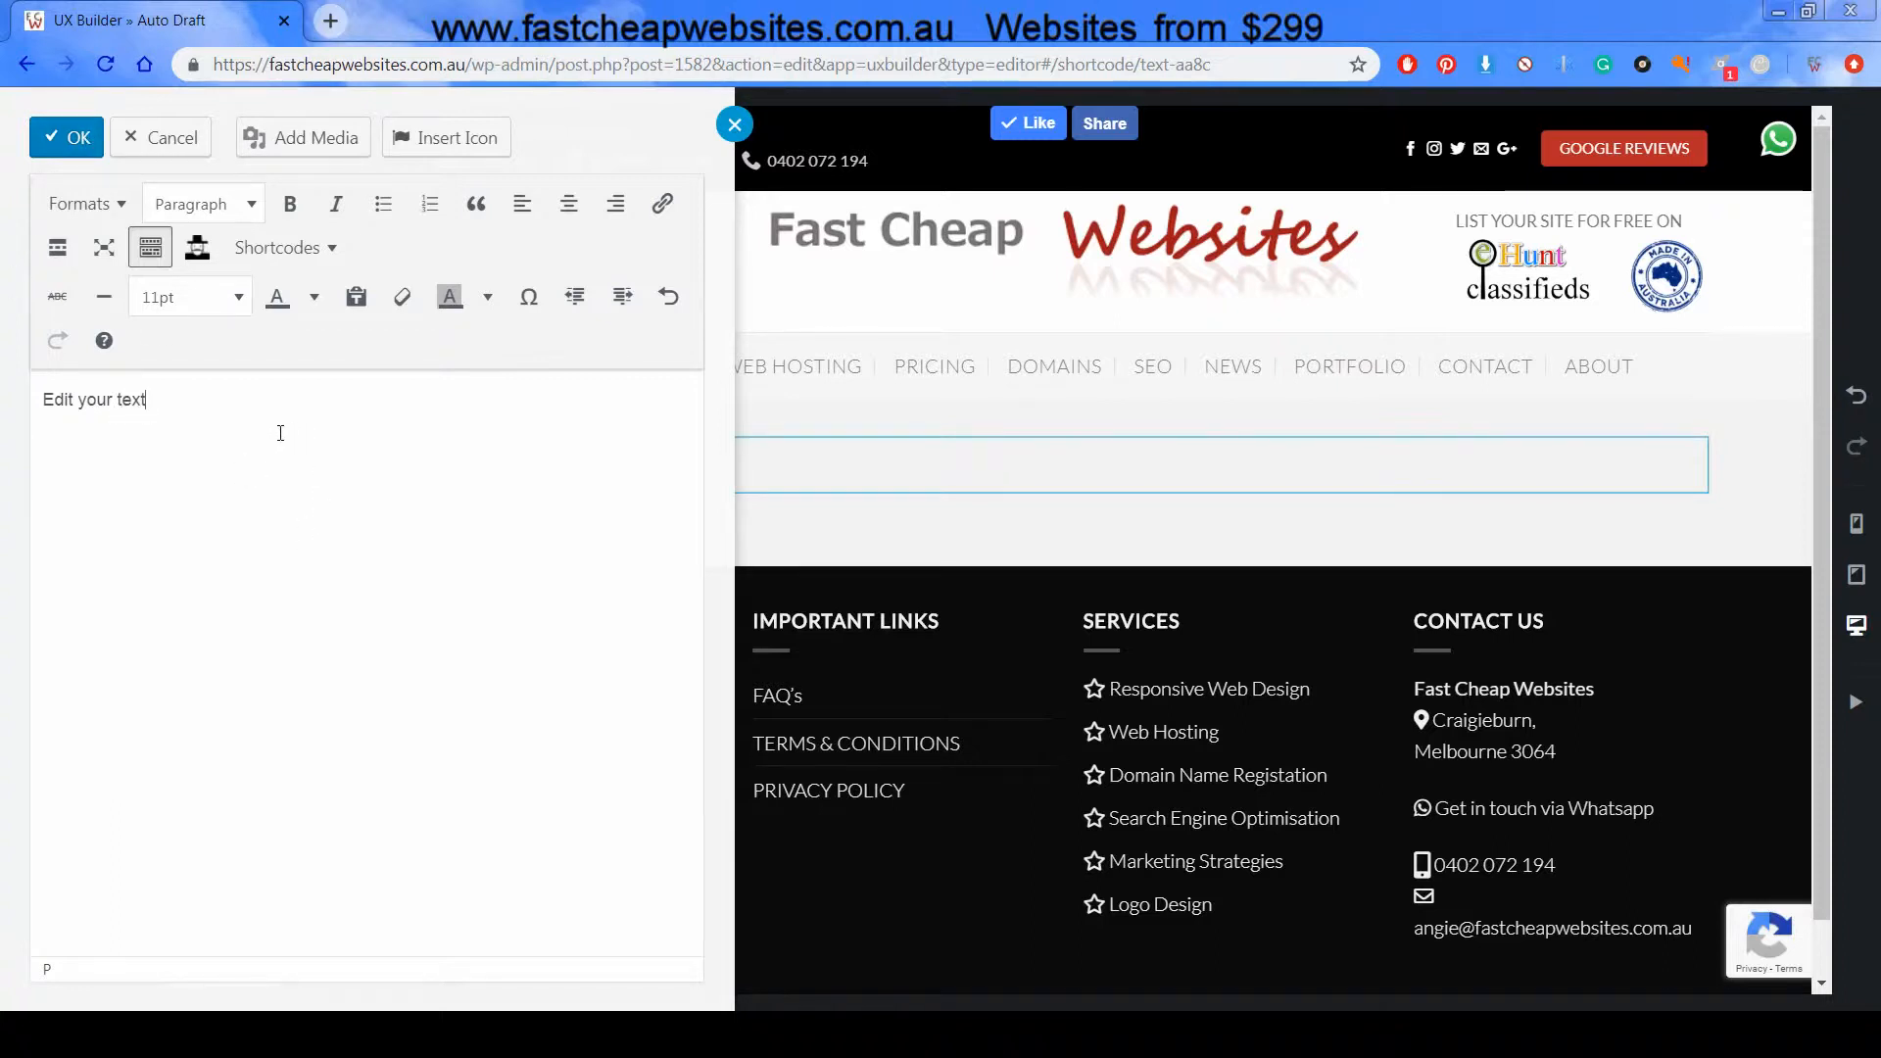
text(.)
key(Return)
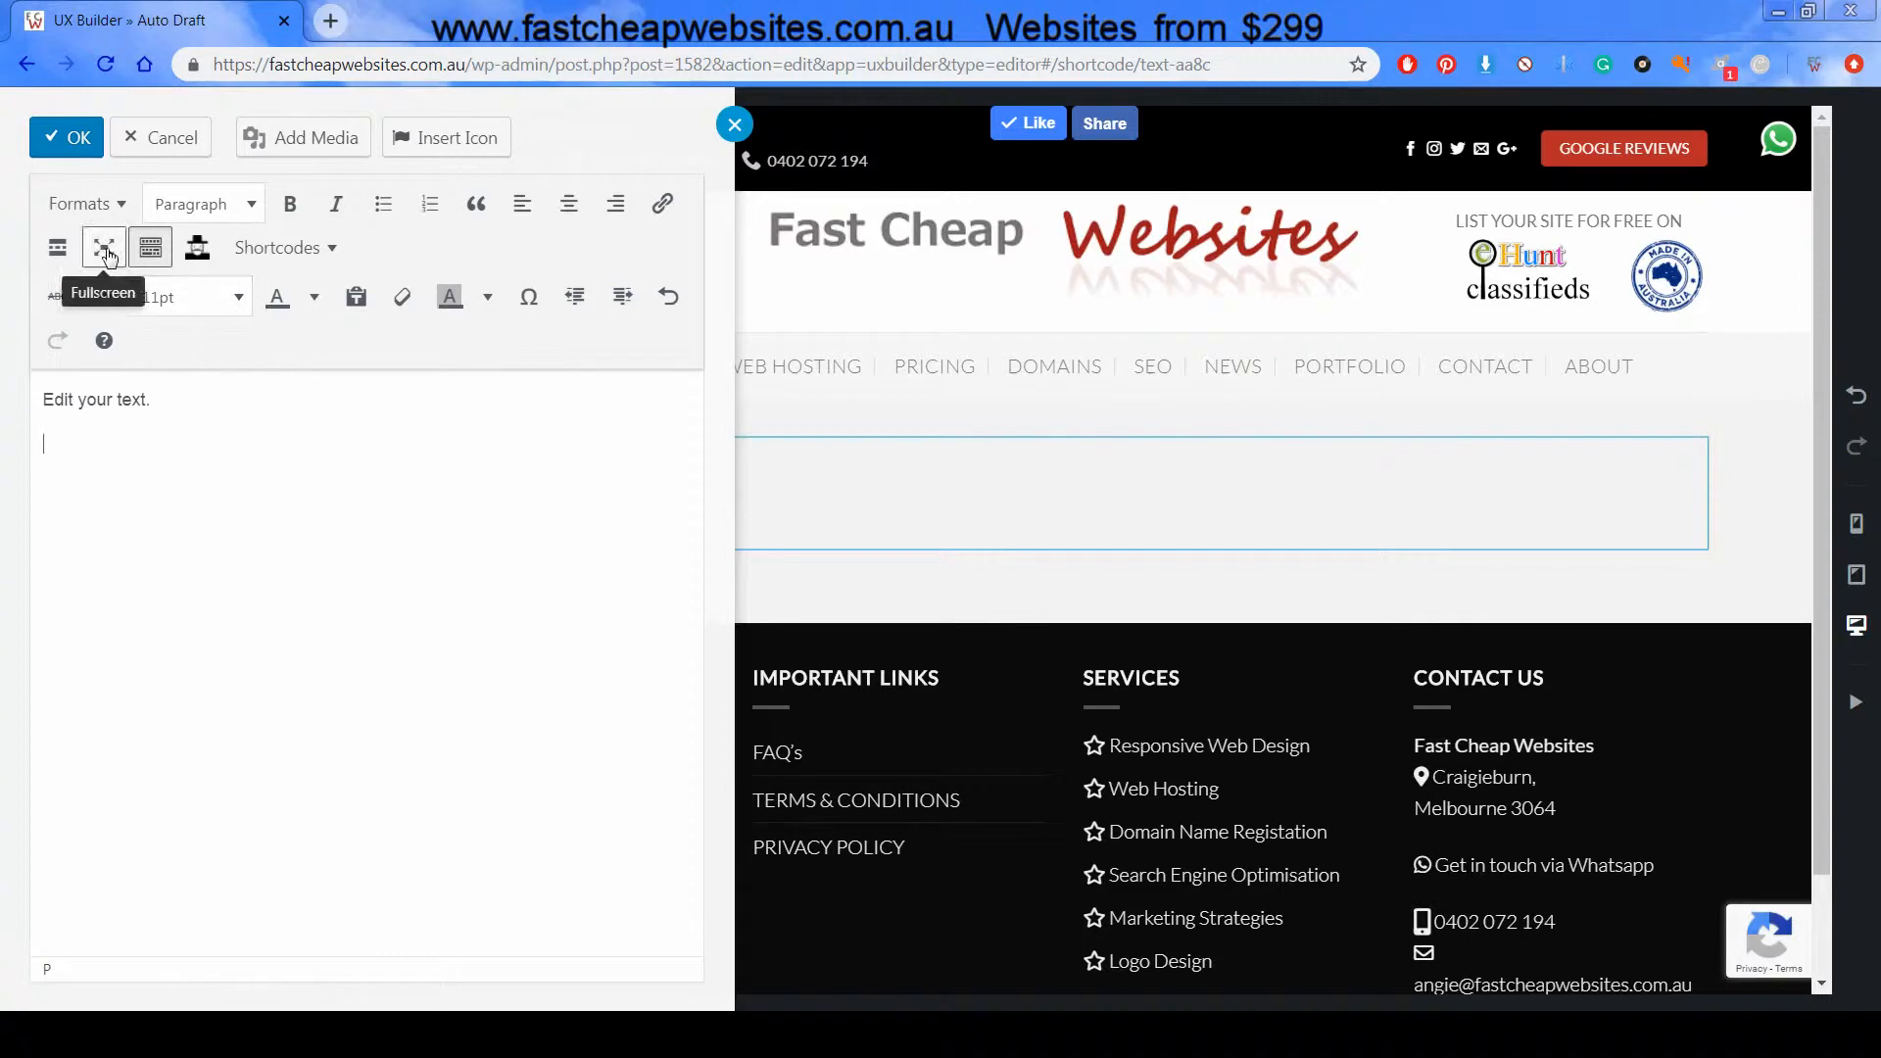
Insert the laptop image from the Media Library below the text and shrink it proportionally to less than half its width
click(308, 136)
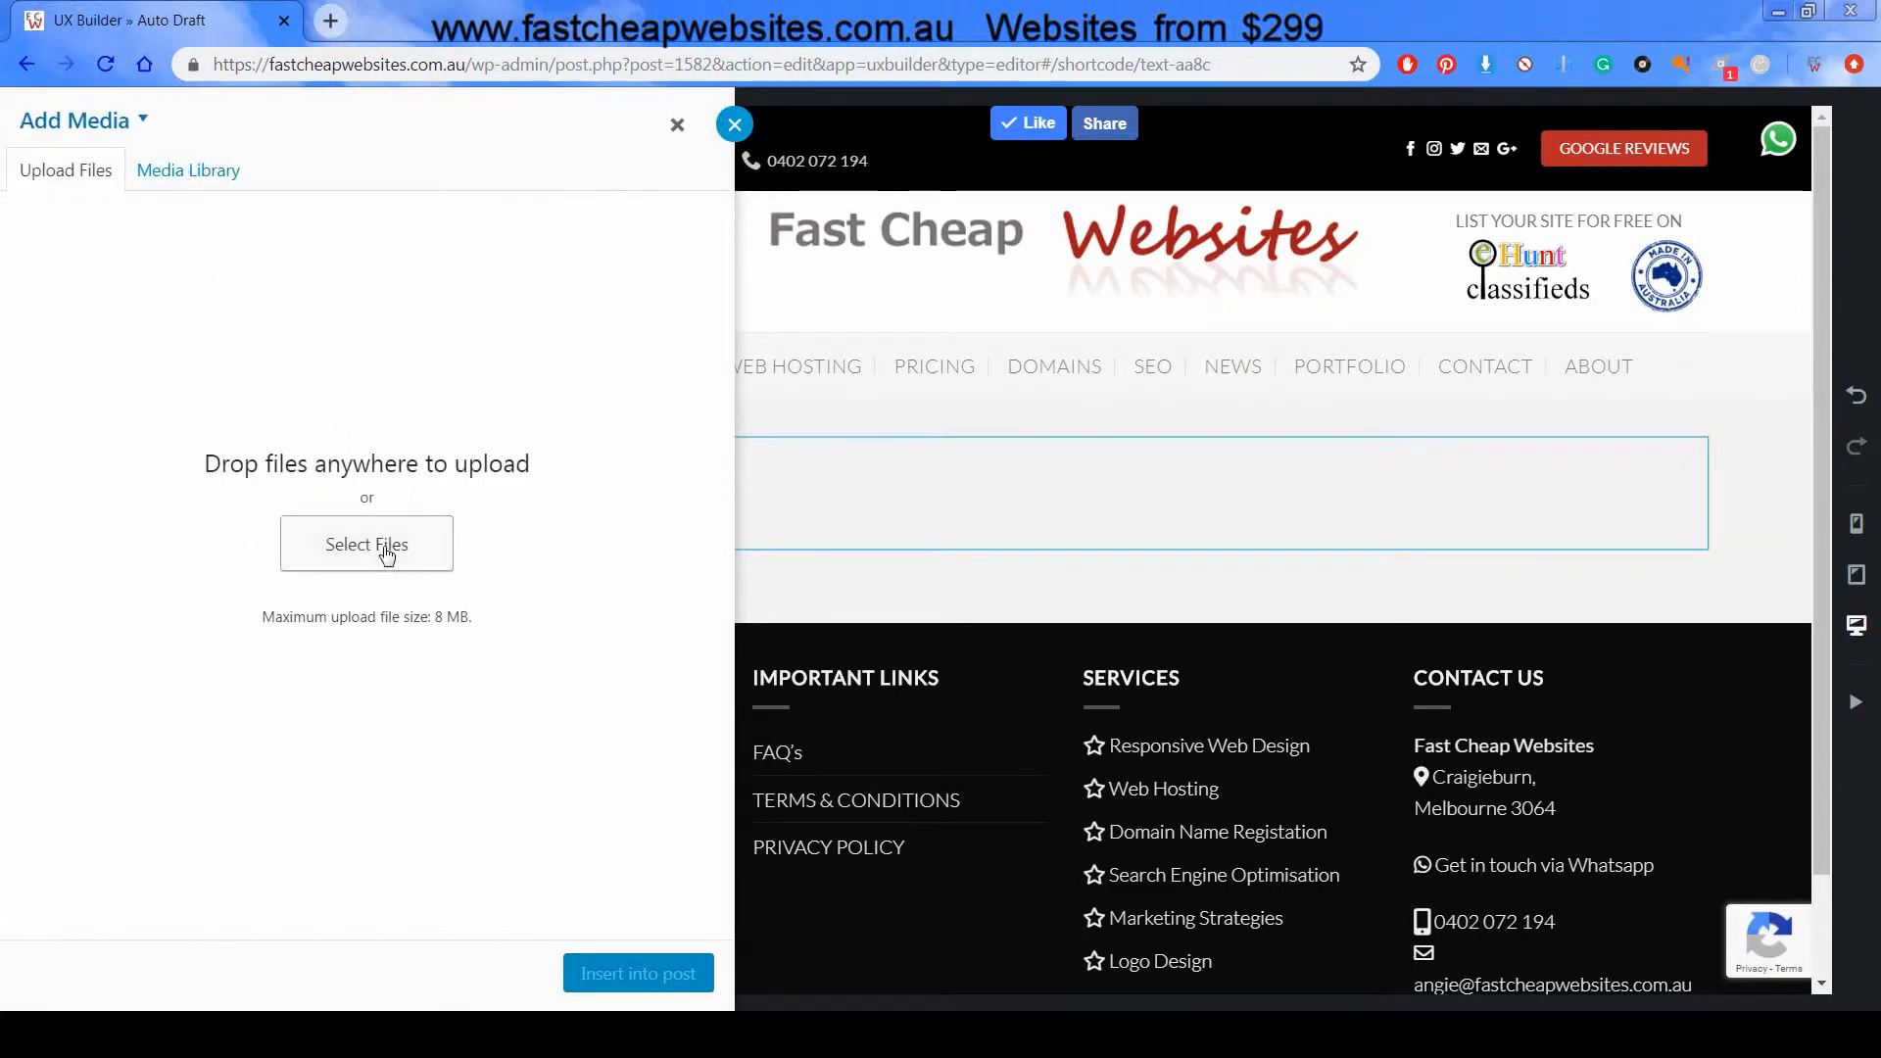
click(208, 175)
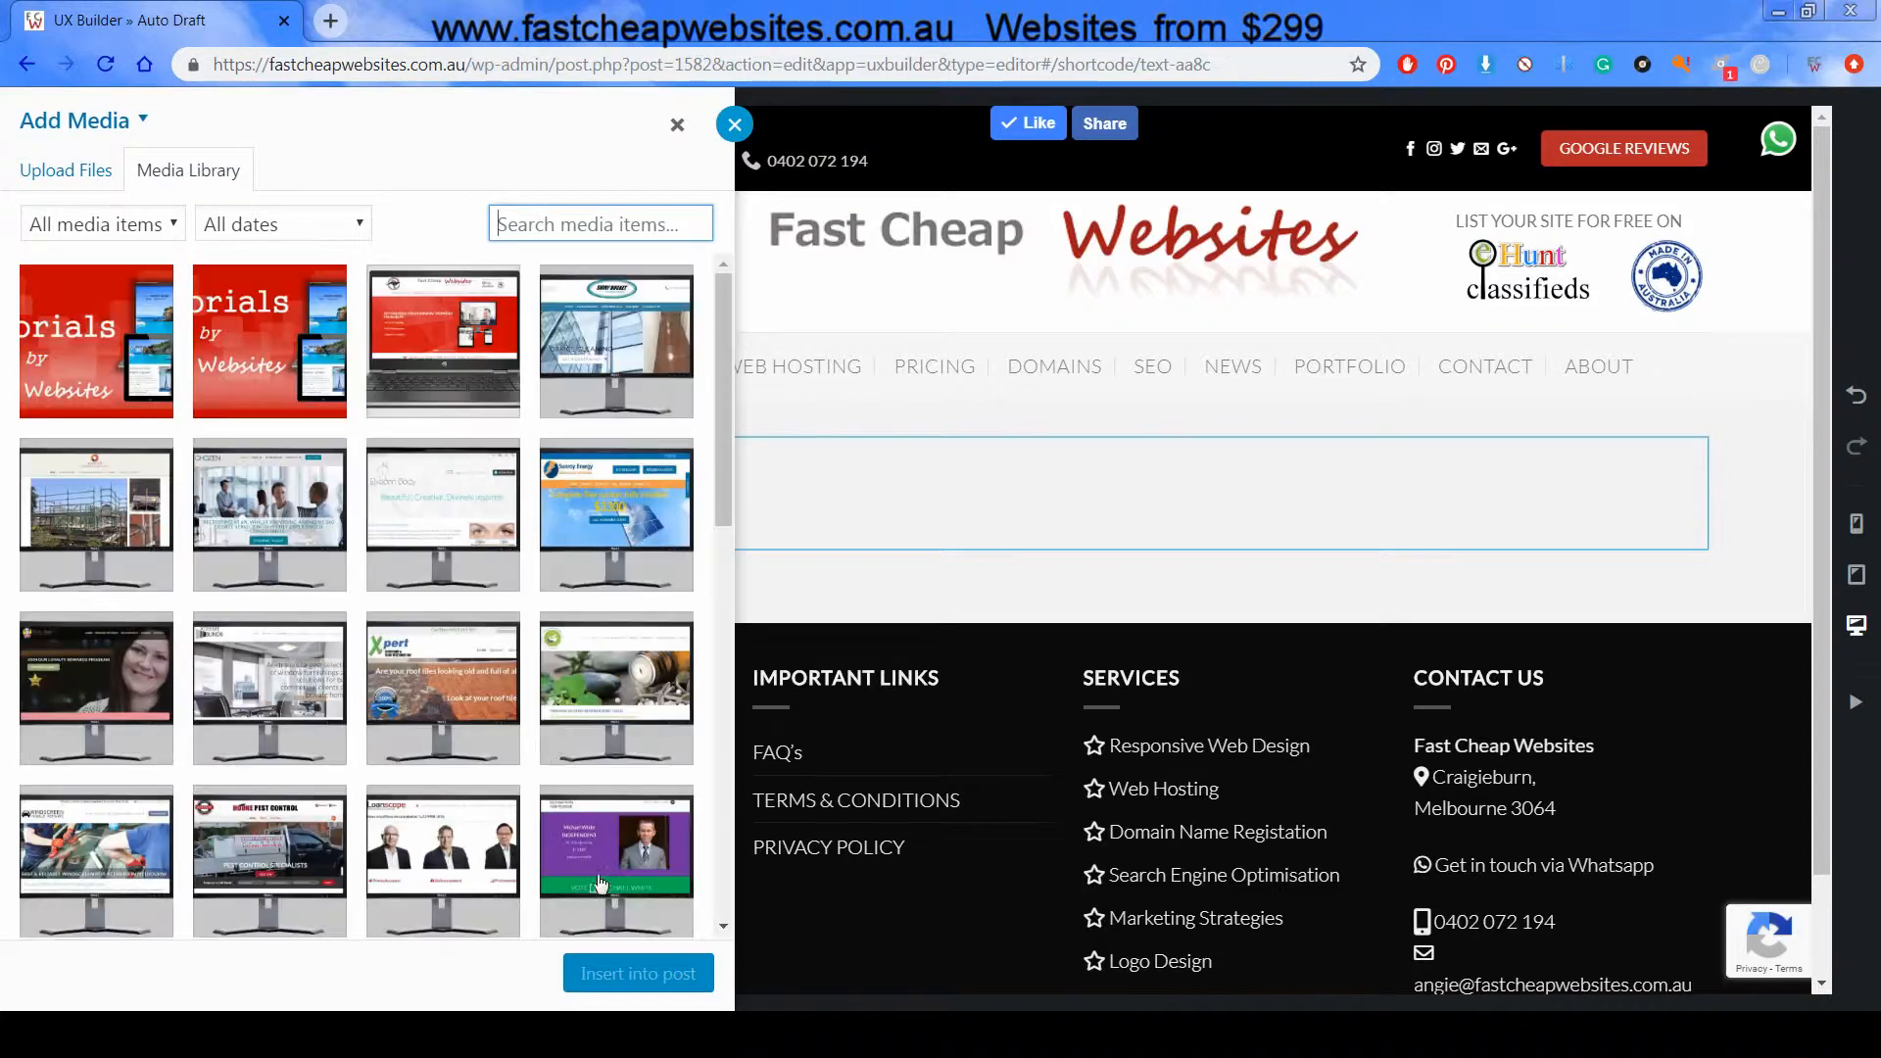
click(466, 319)
click(638, 980)
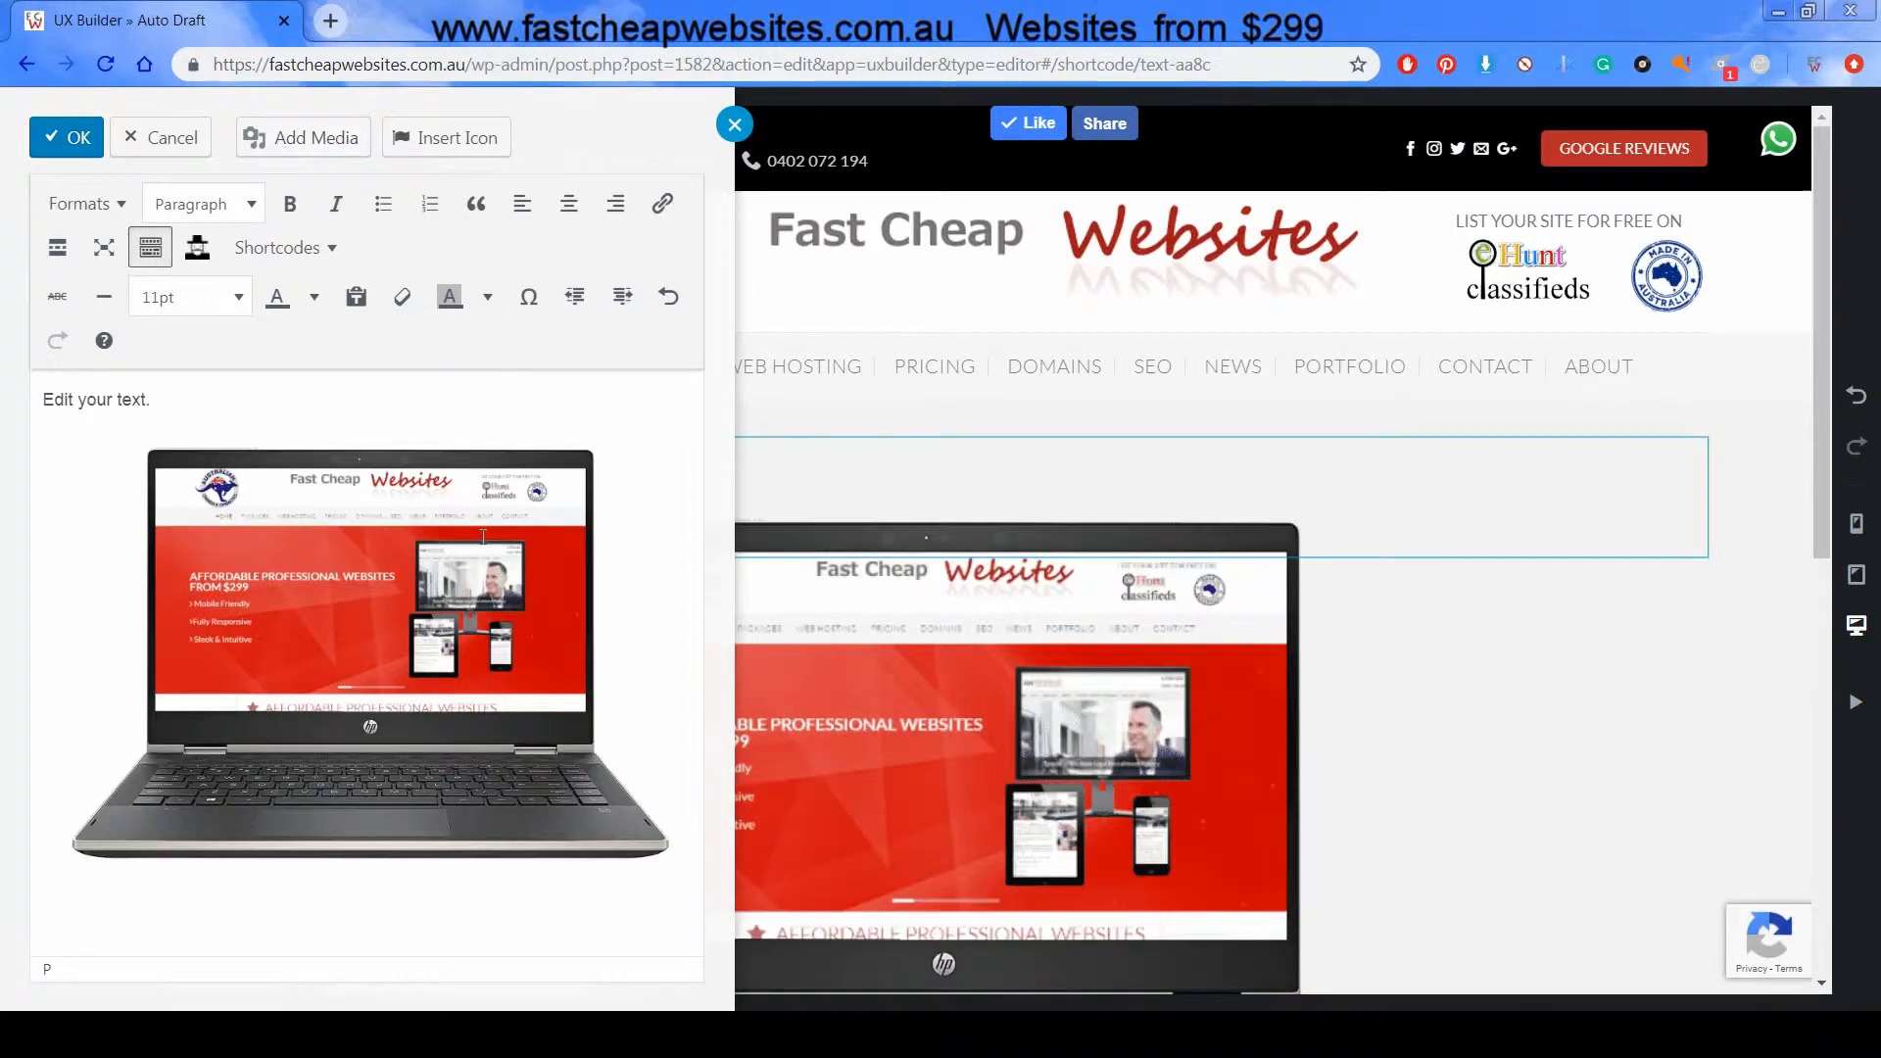
click(646, 432)
drag(690, 432, 307, 669)
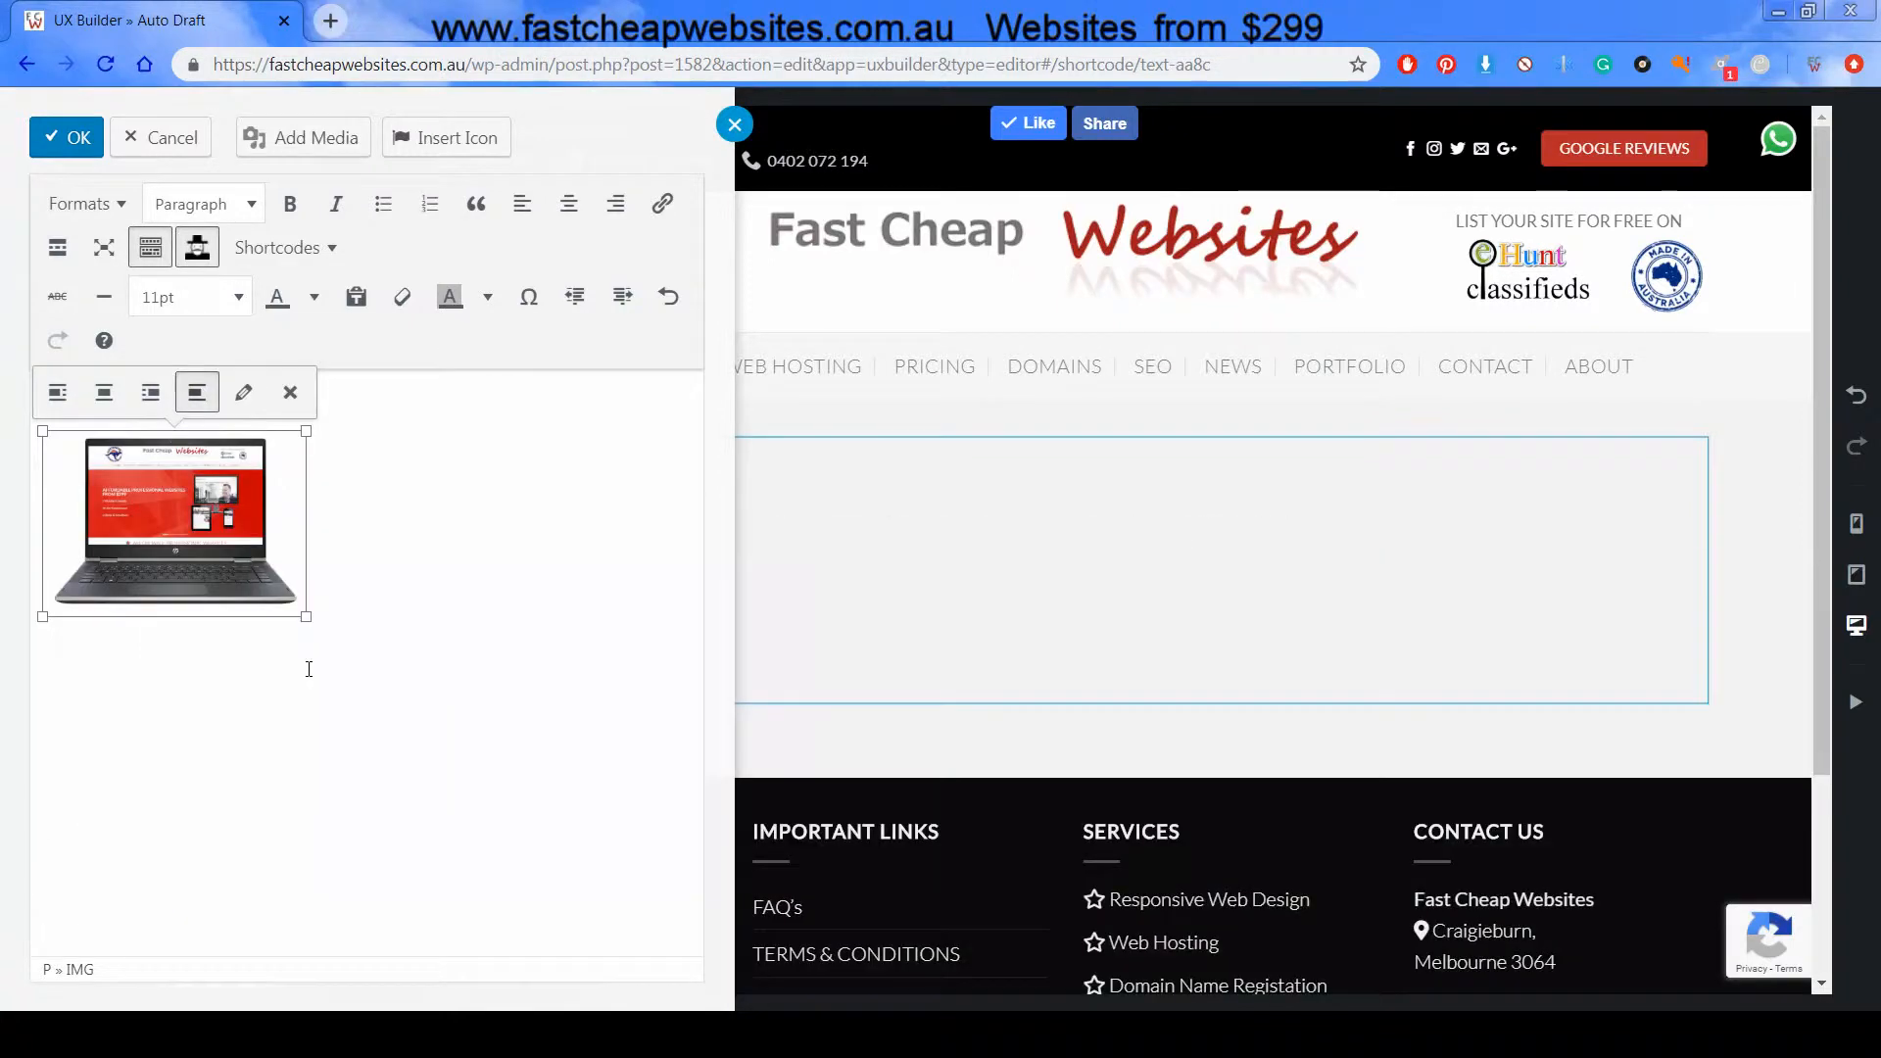
Try the left, center and right alignments on the laptop image, then set it back to no alignment
click(58, 393)
click(103, 401)
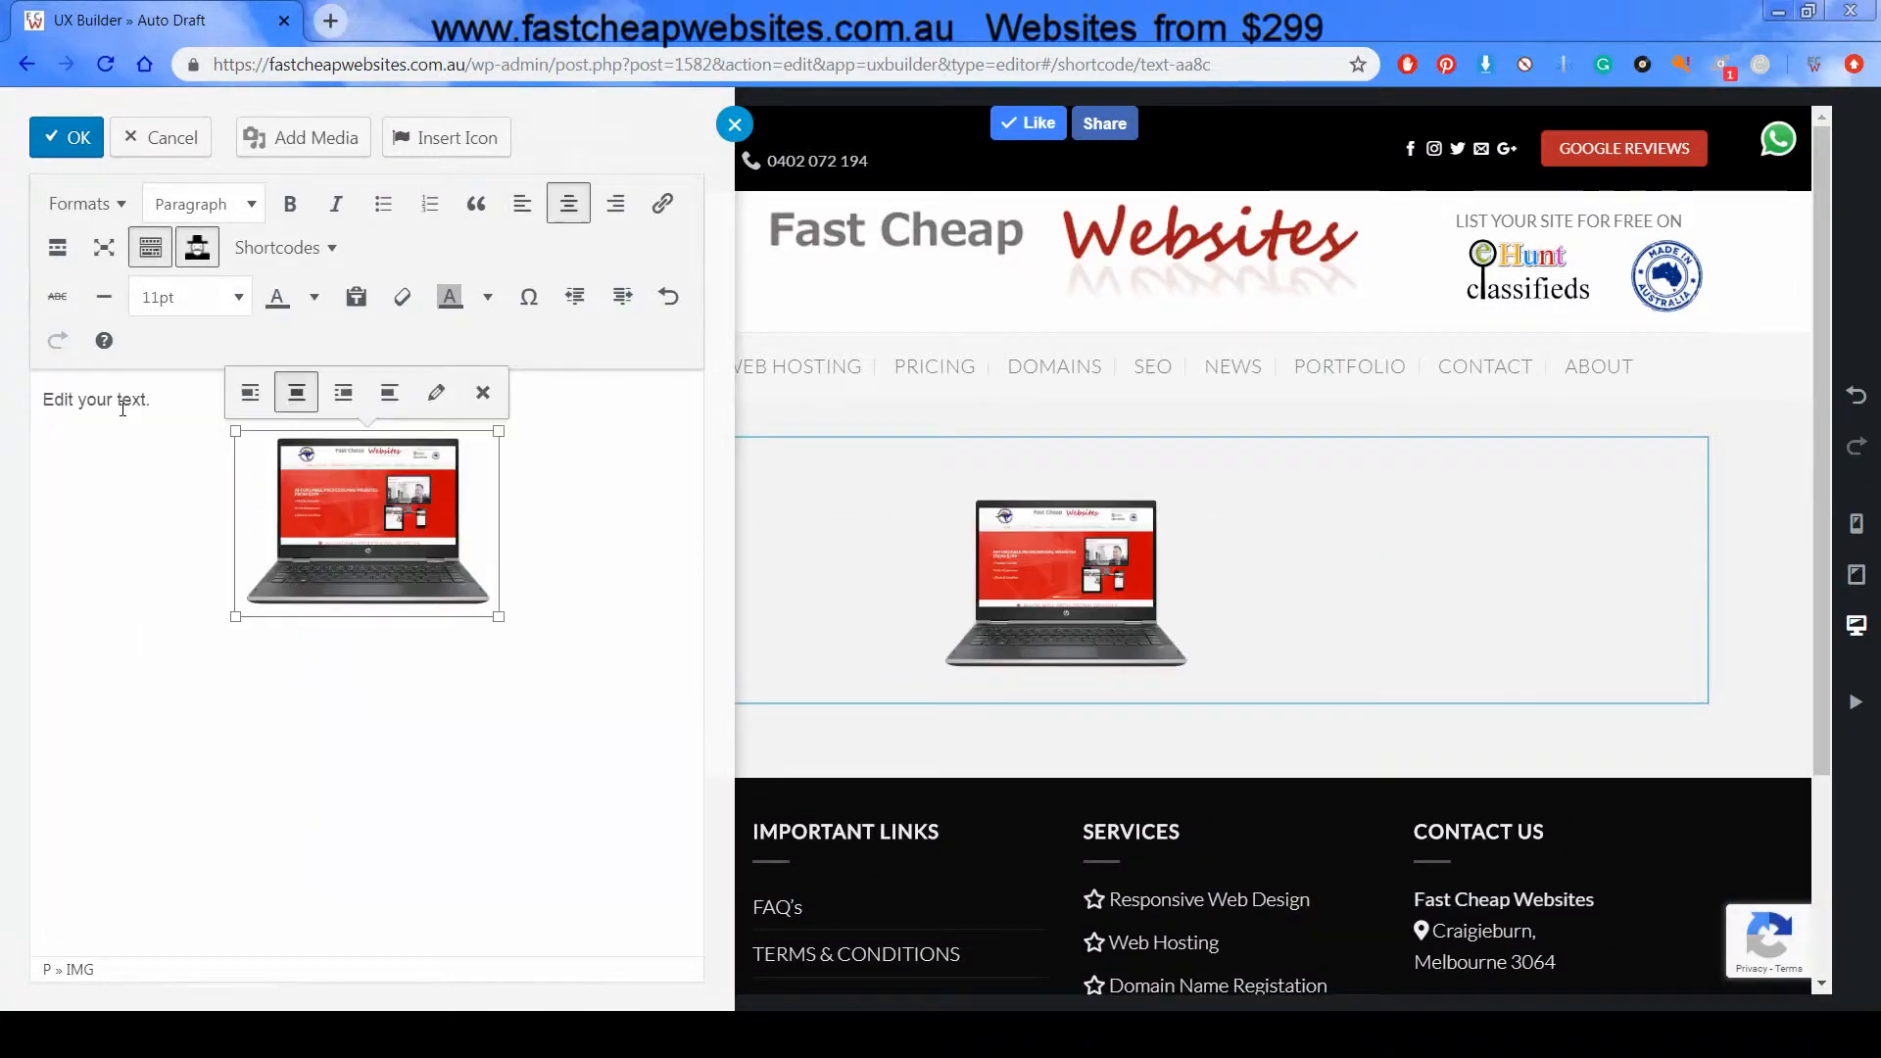
click(343, 393)
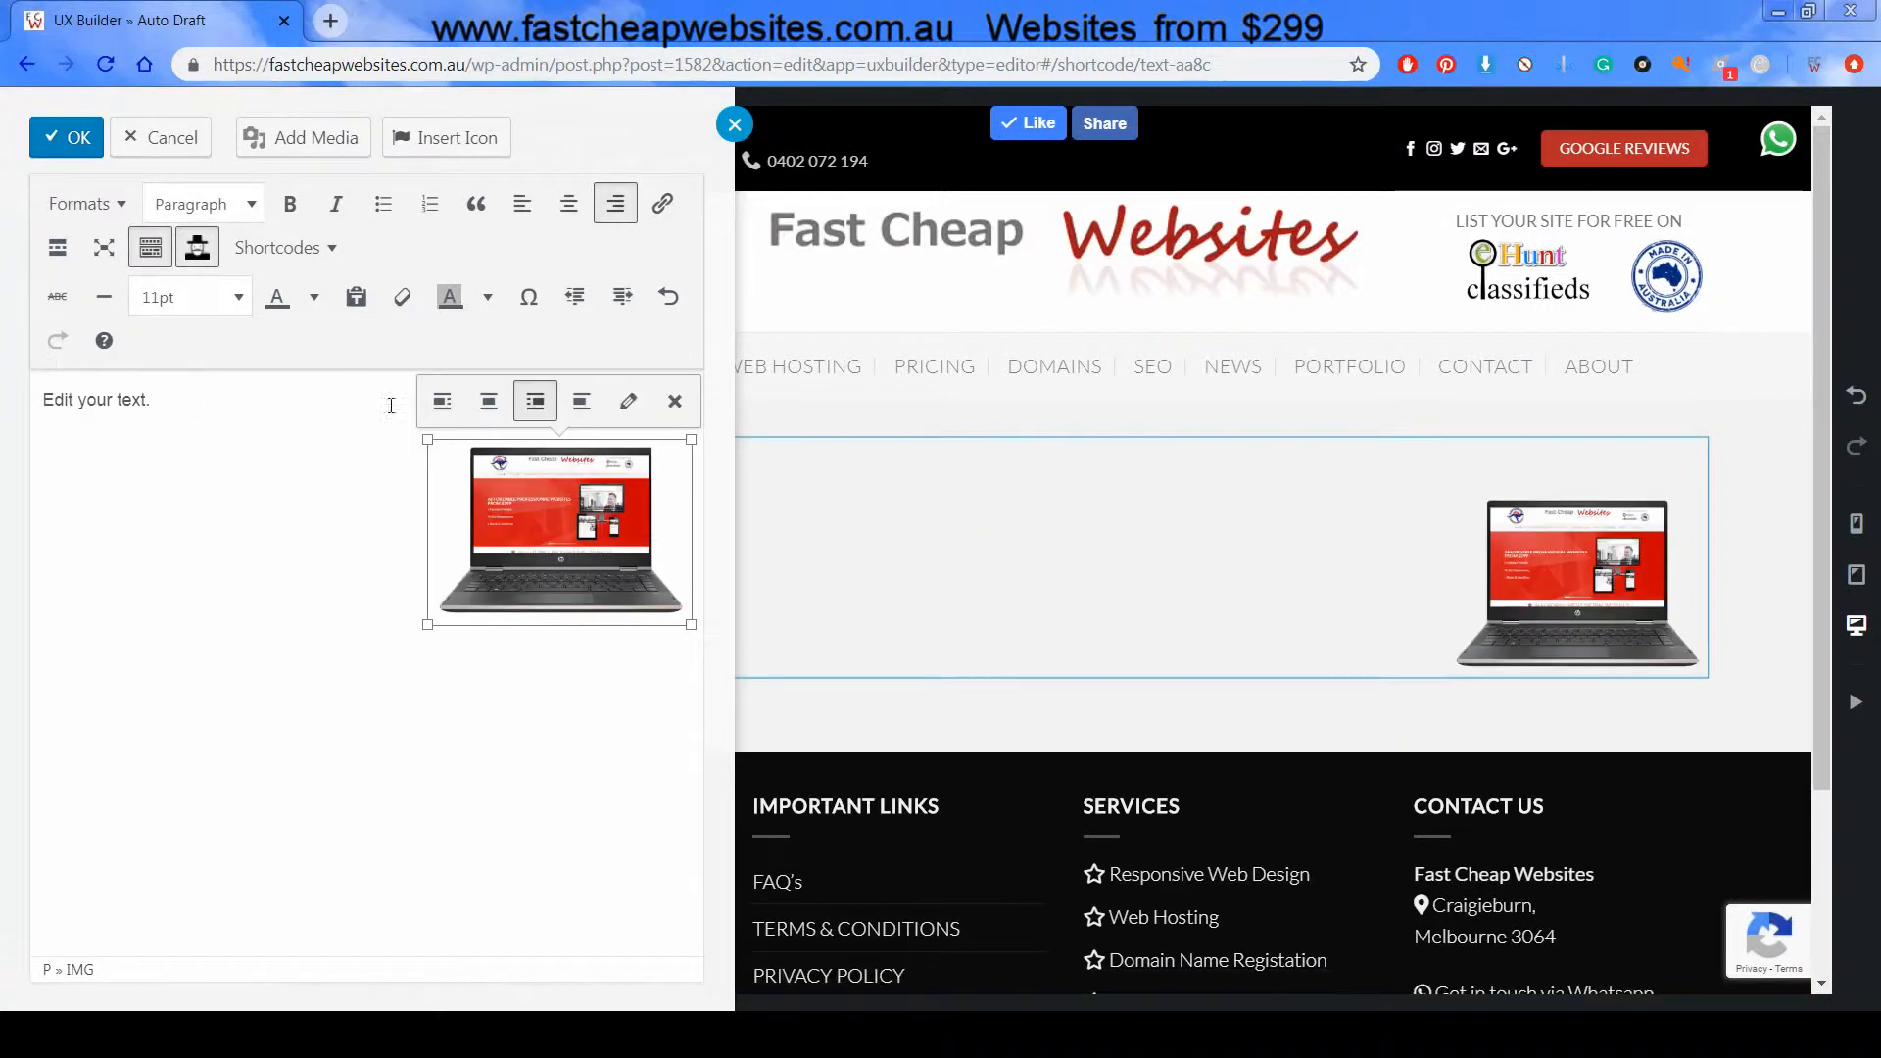
click(581, 401)
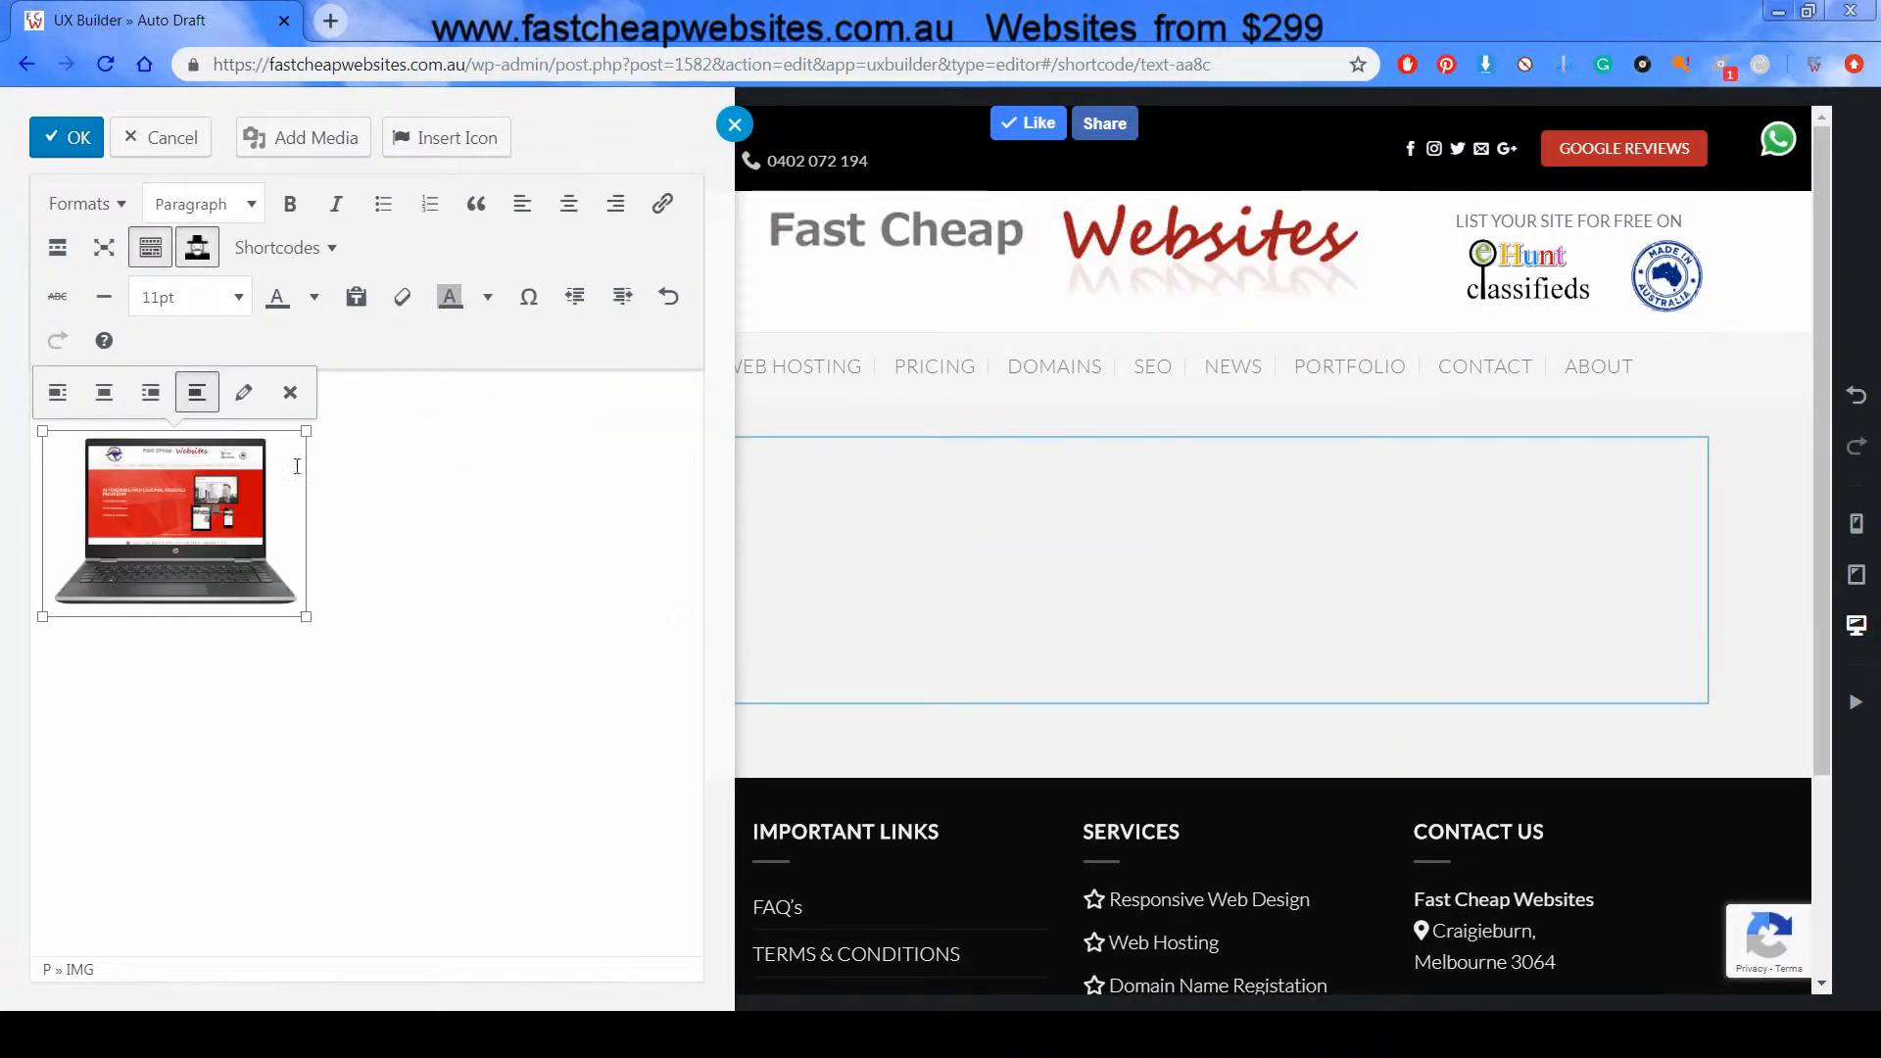
Accept the text and image edits and return to the page's element tree
click(394, 515)
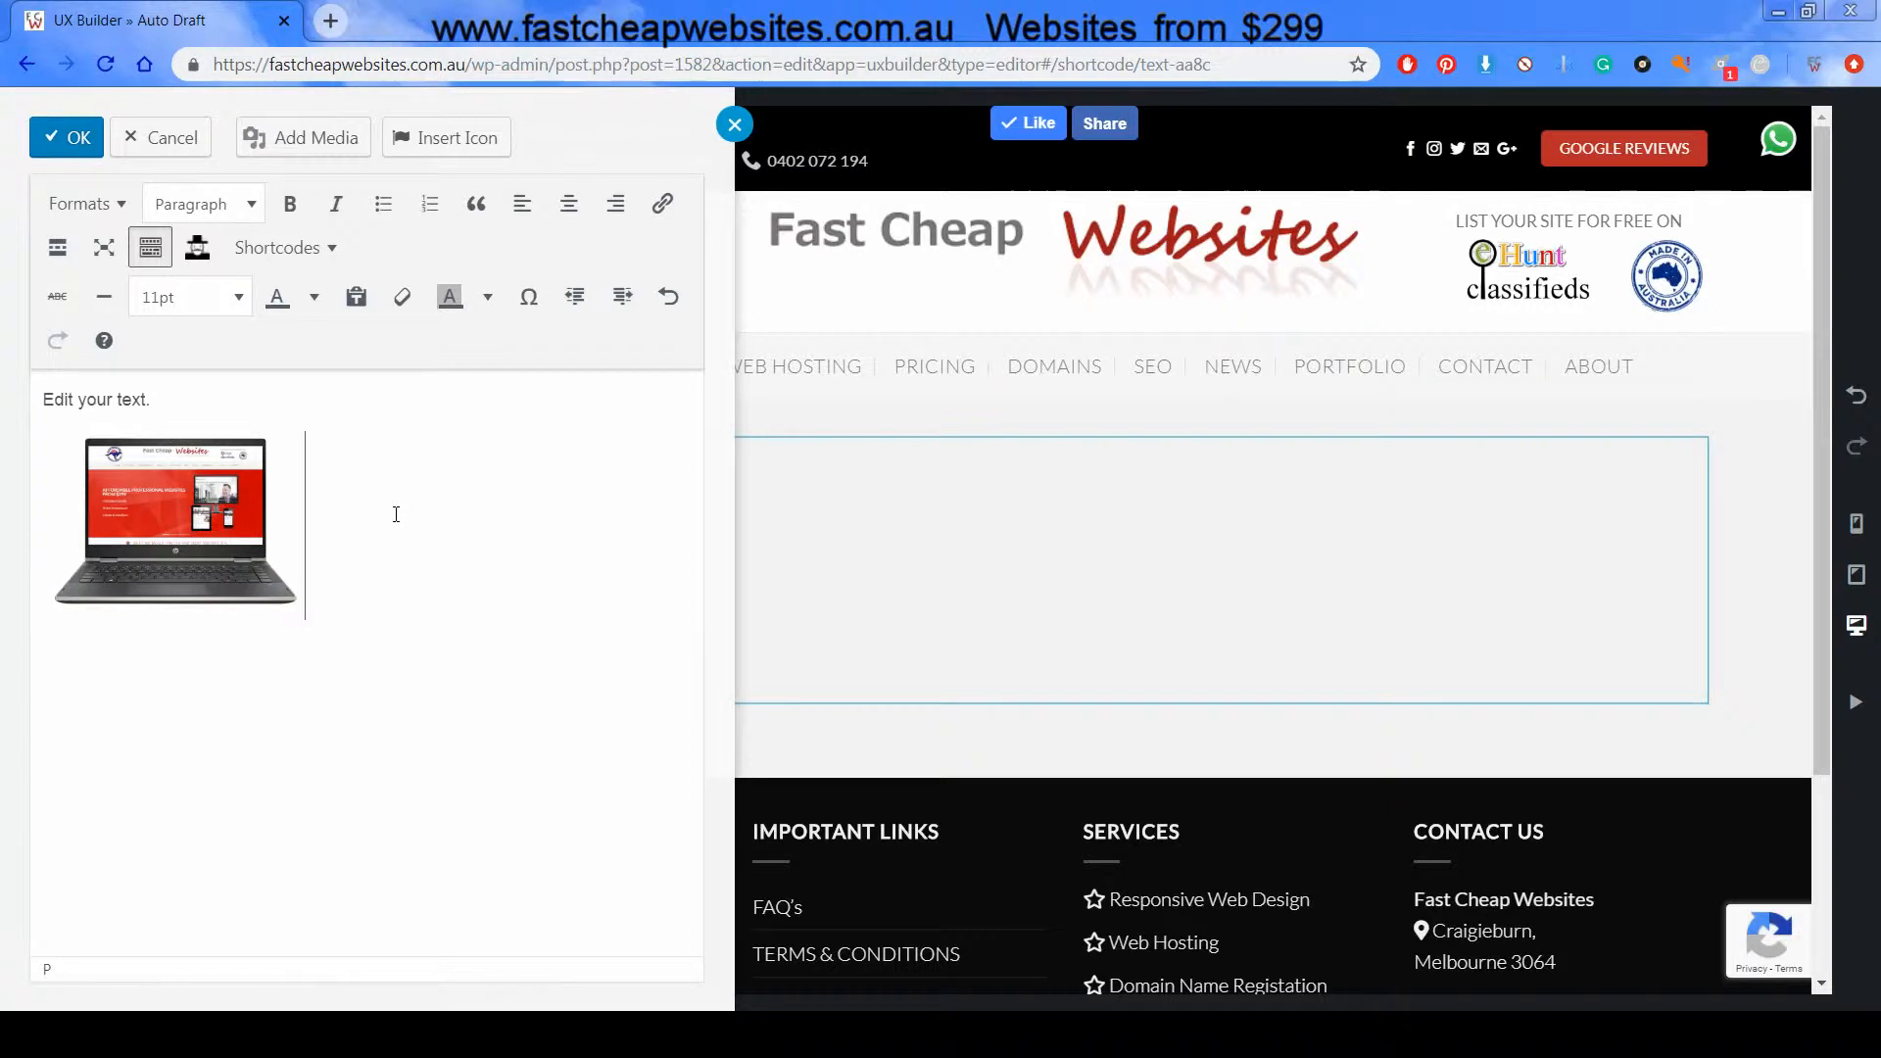
click(60, 140)
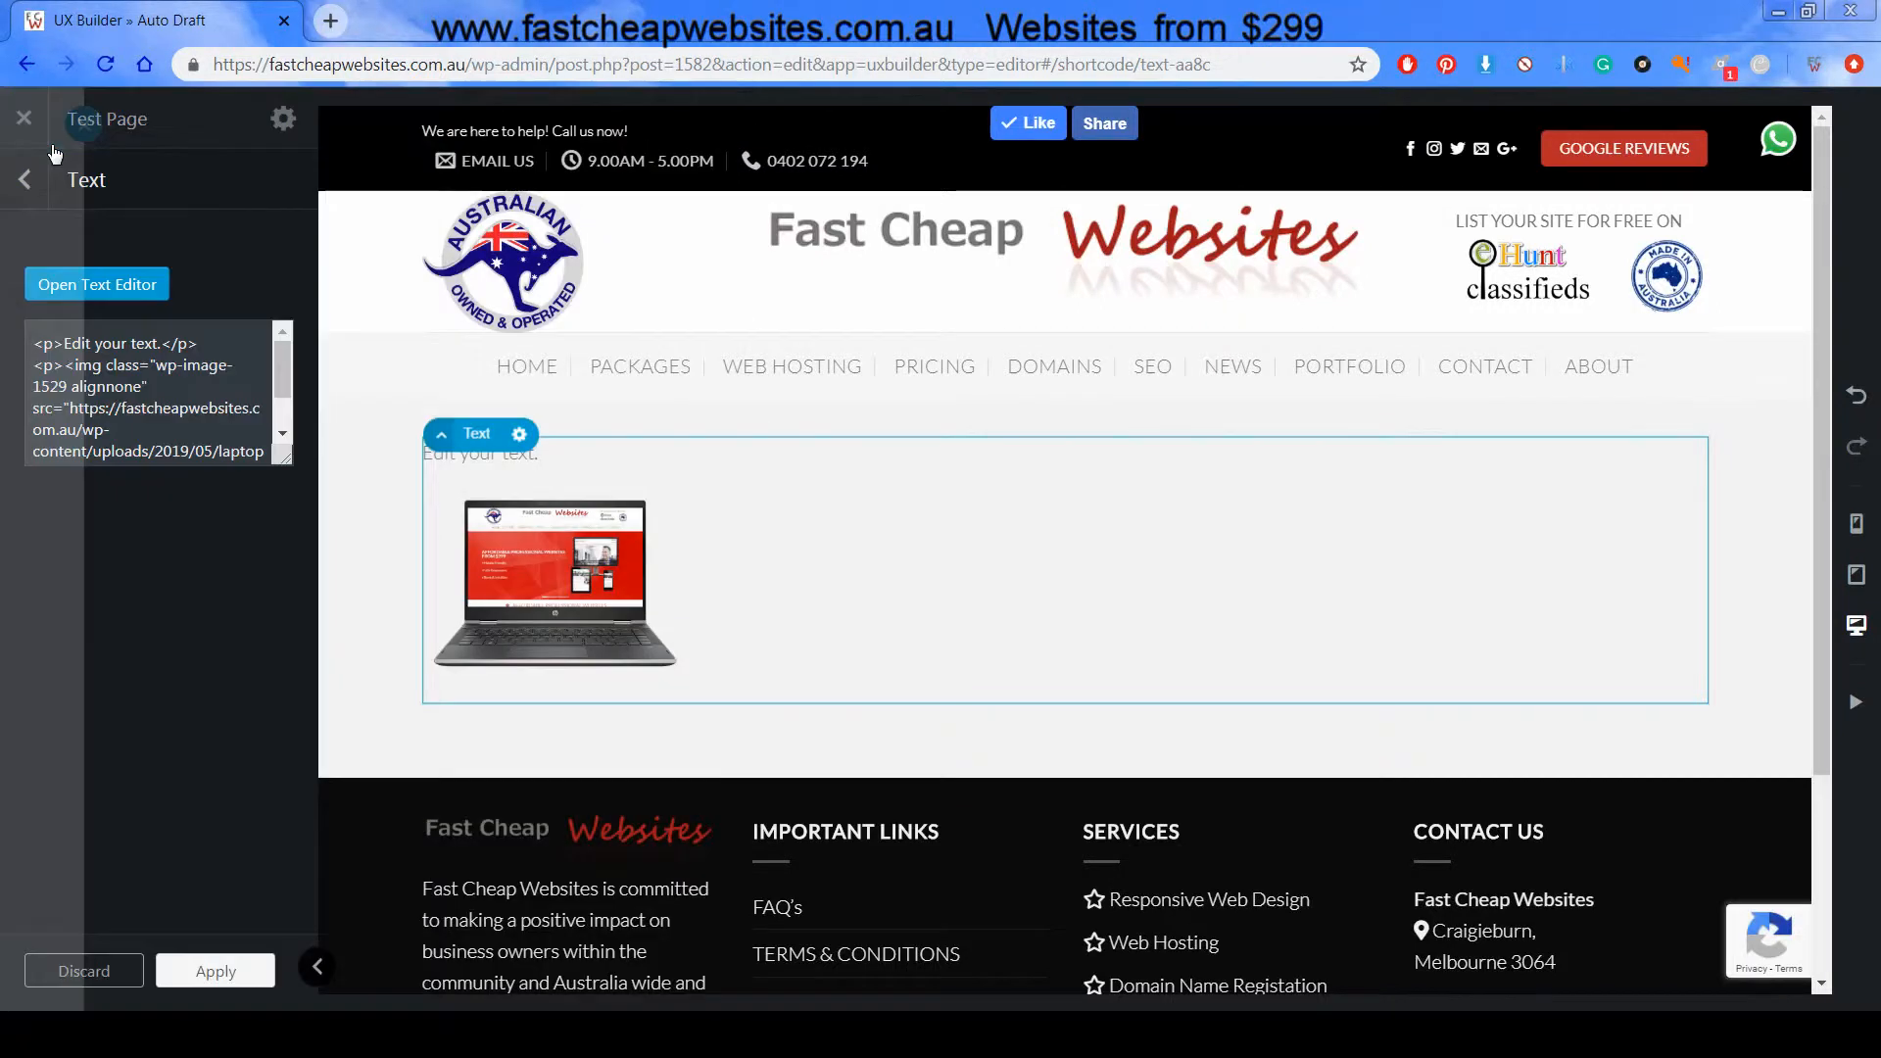
click(37, 213)
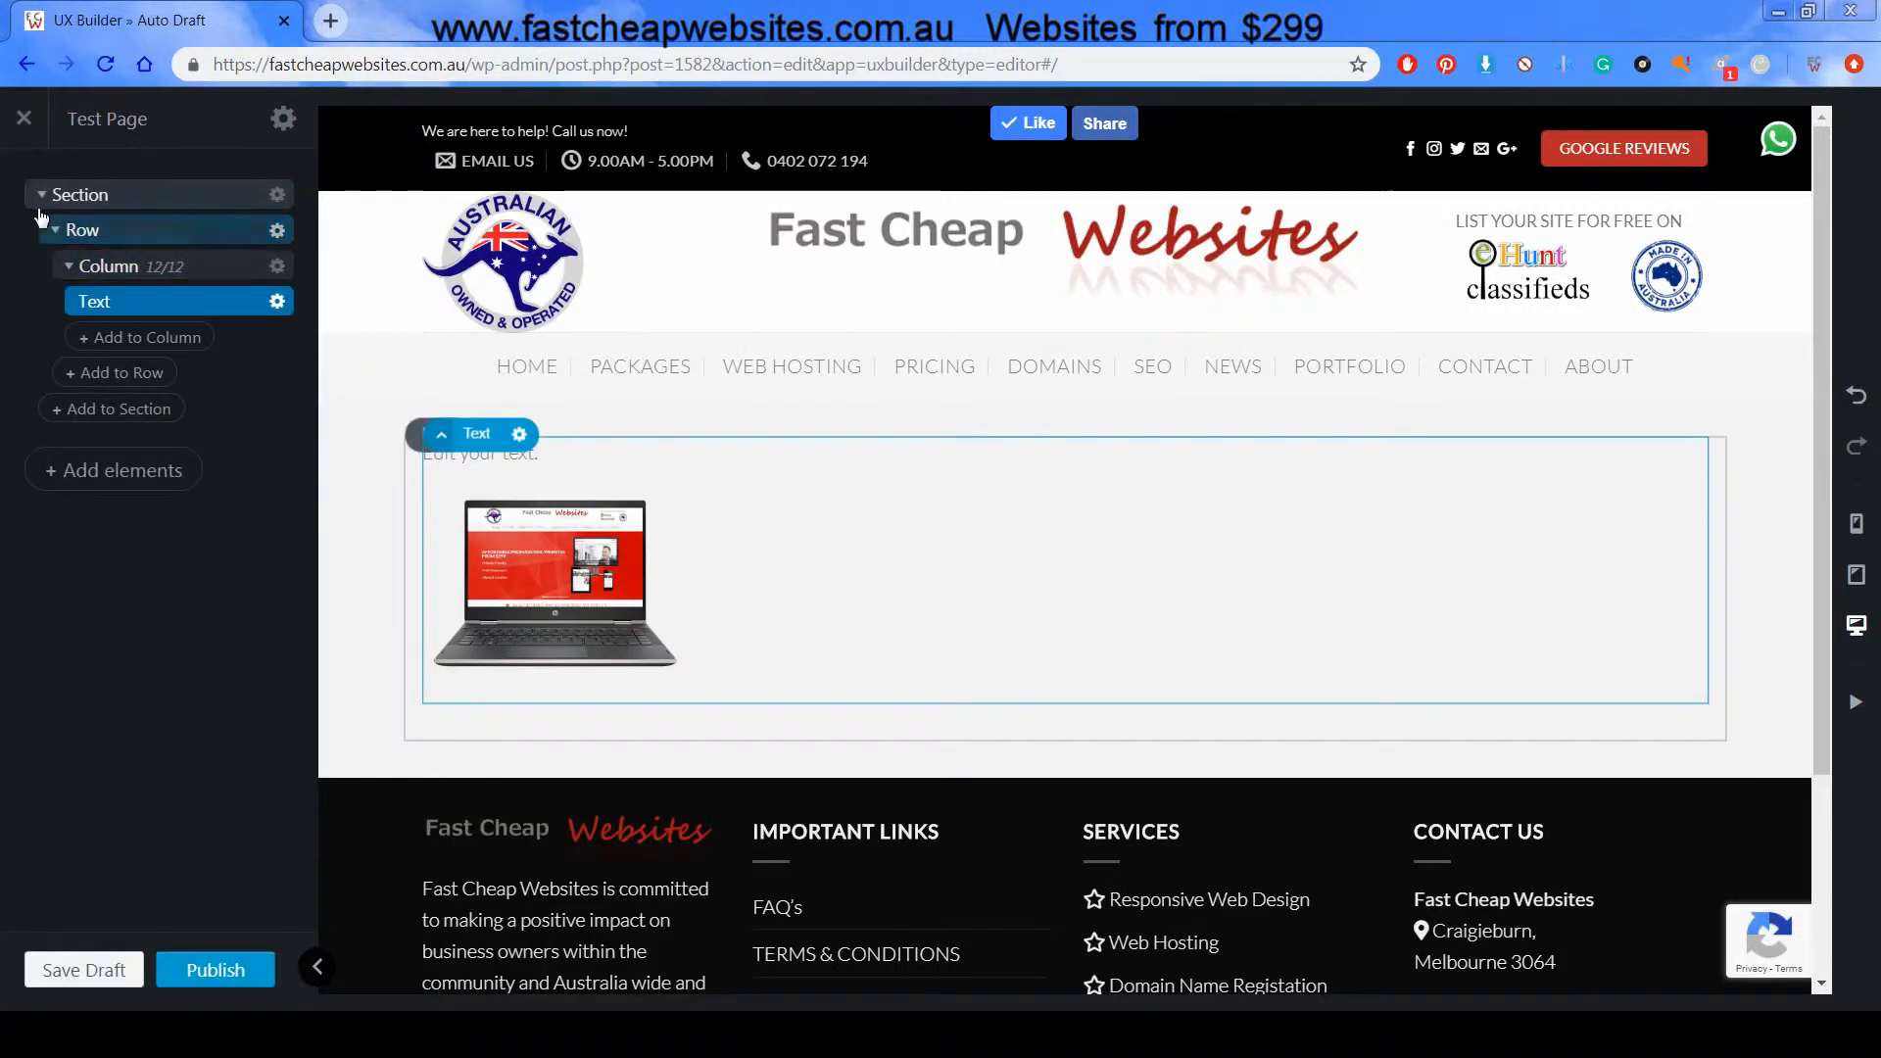
Select the section, row, column and text in turn to examine how the page's elements are nested
click(59, 194)
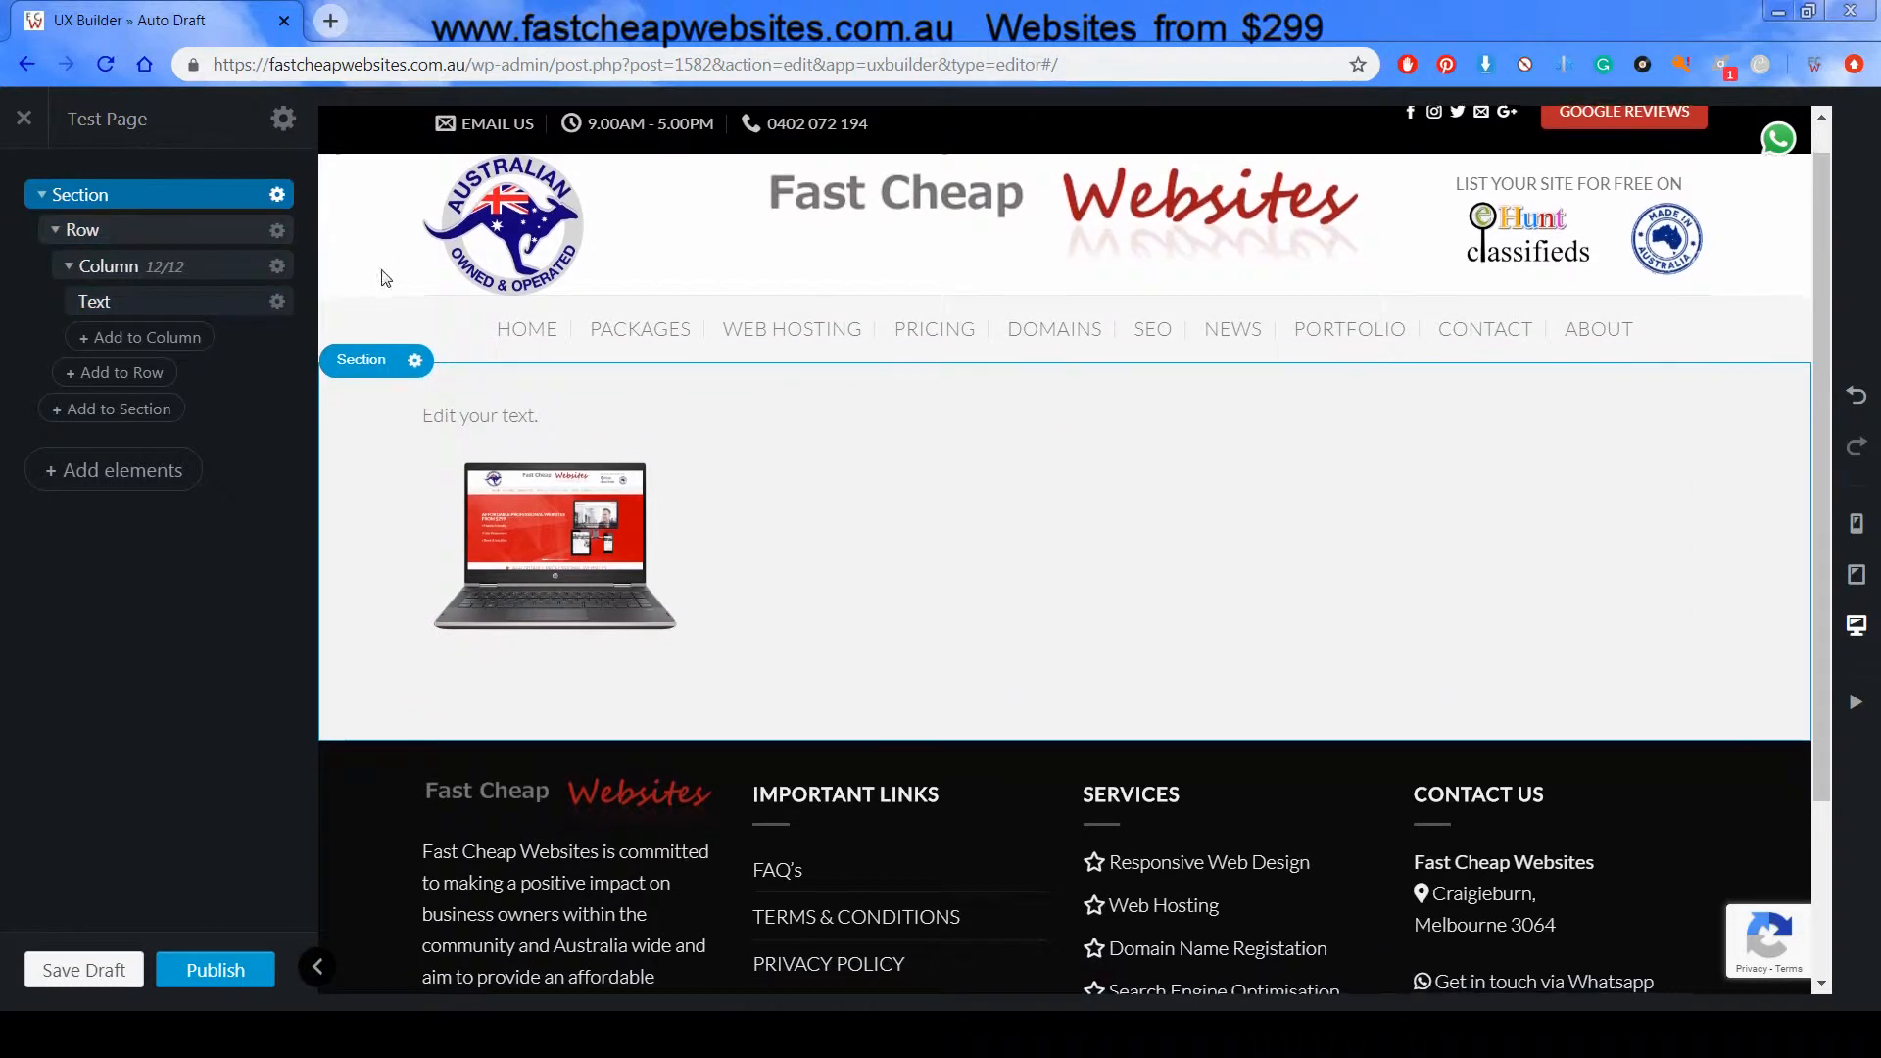
click(83, 231)
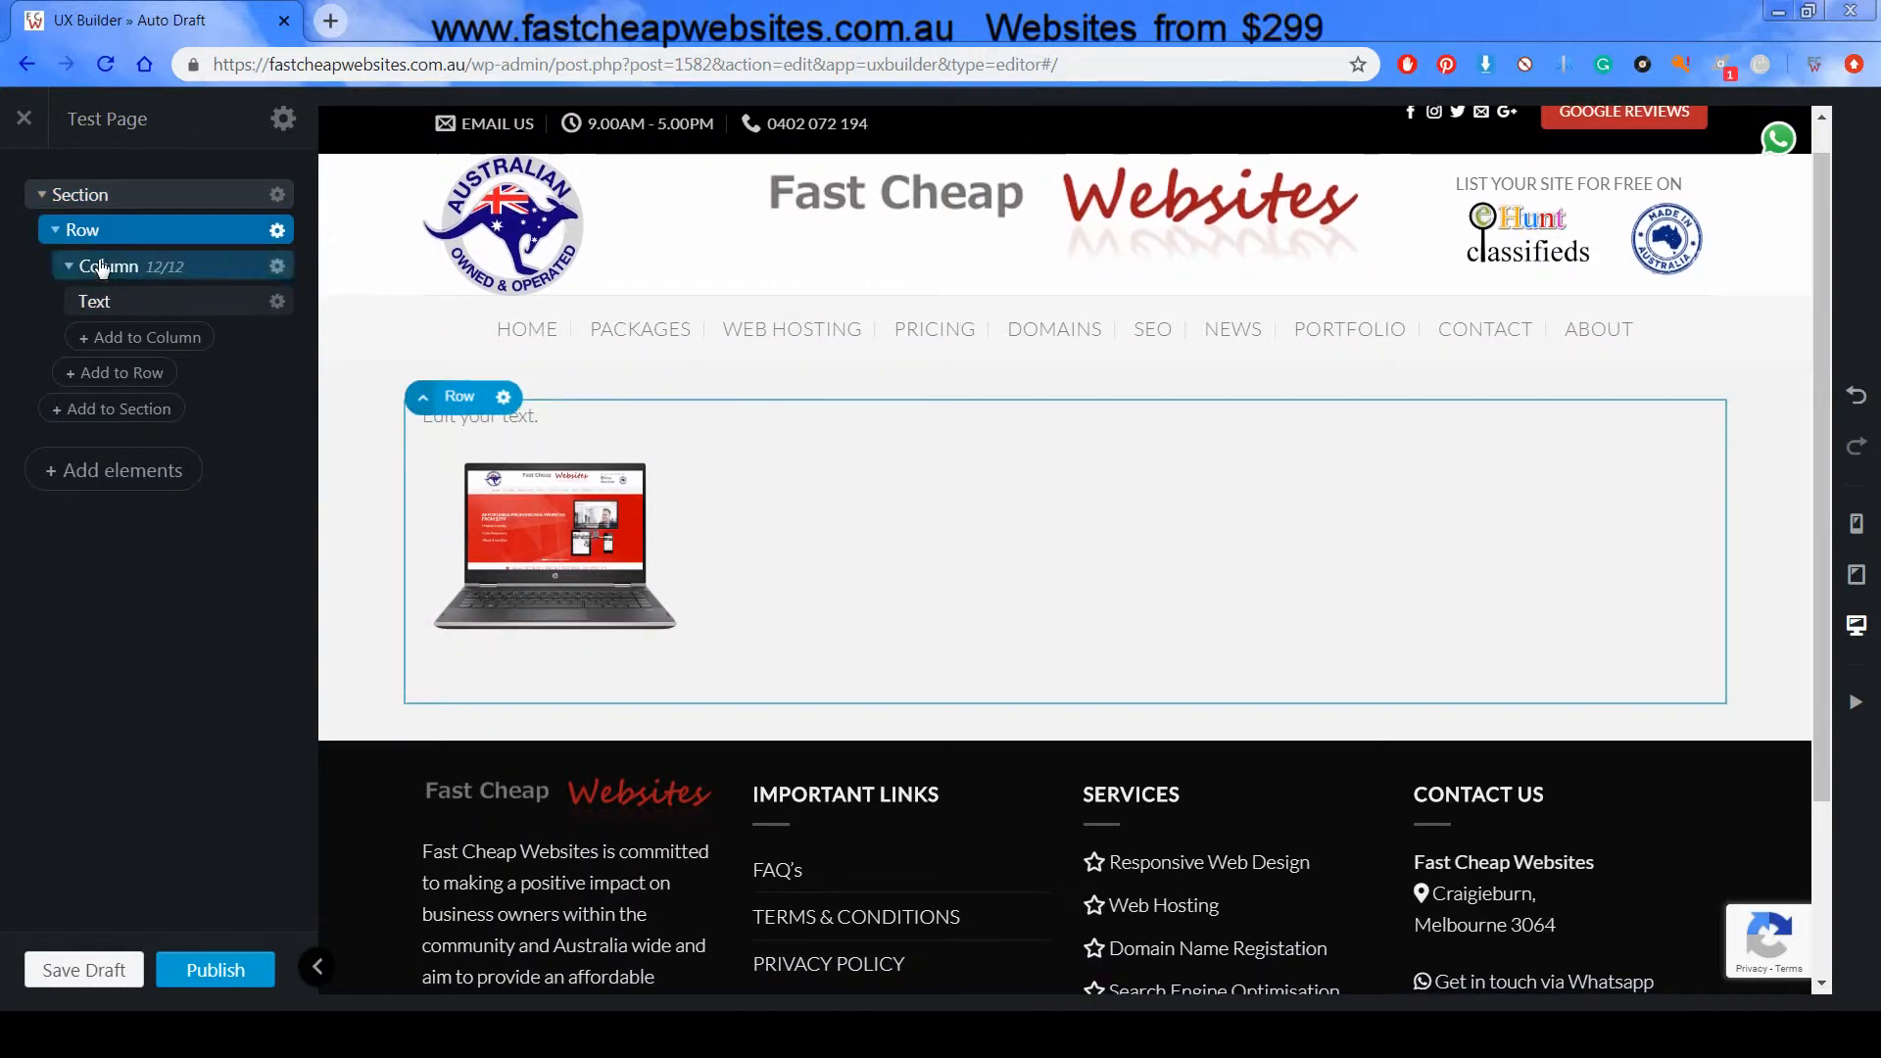
click(103, 268)
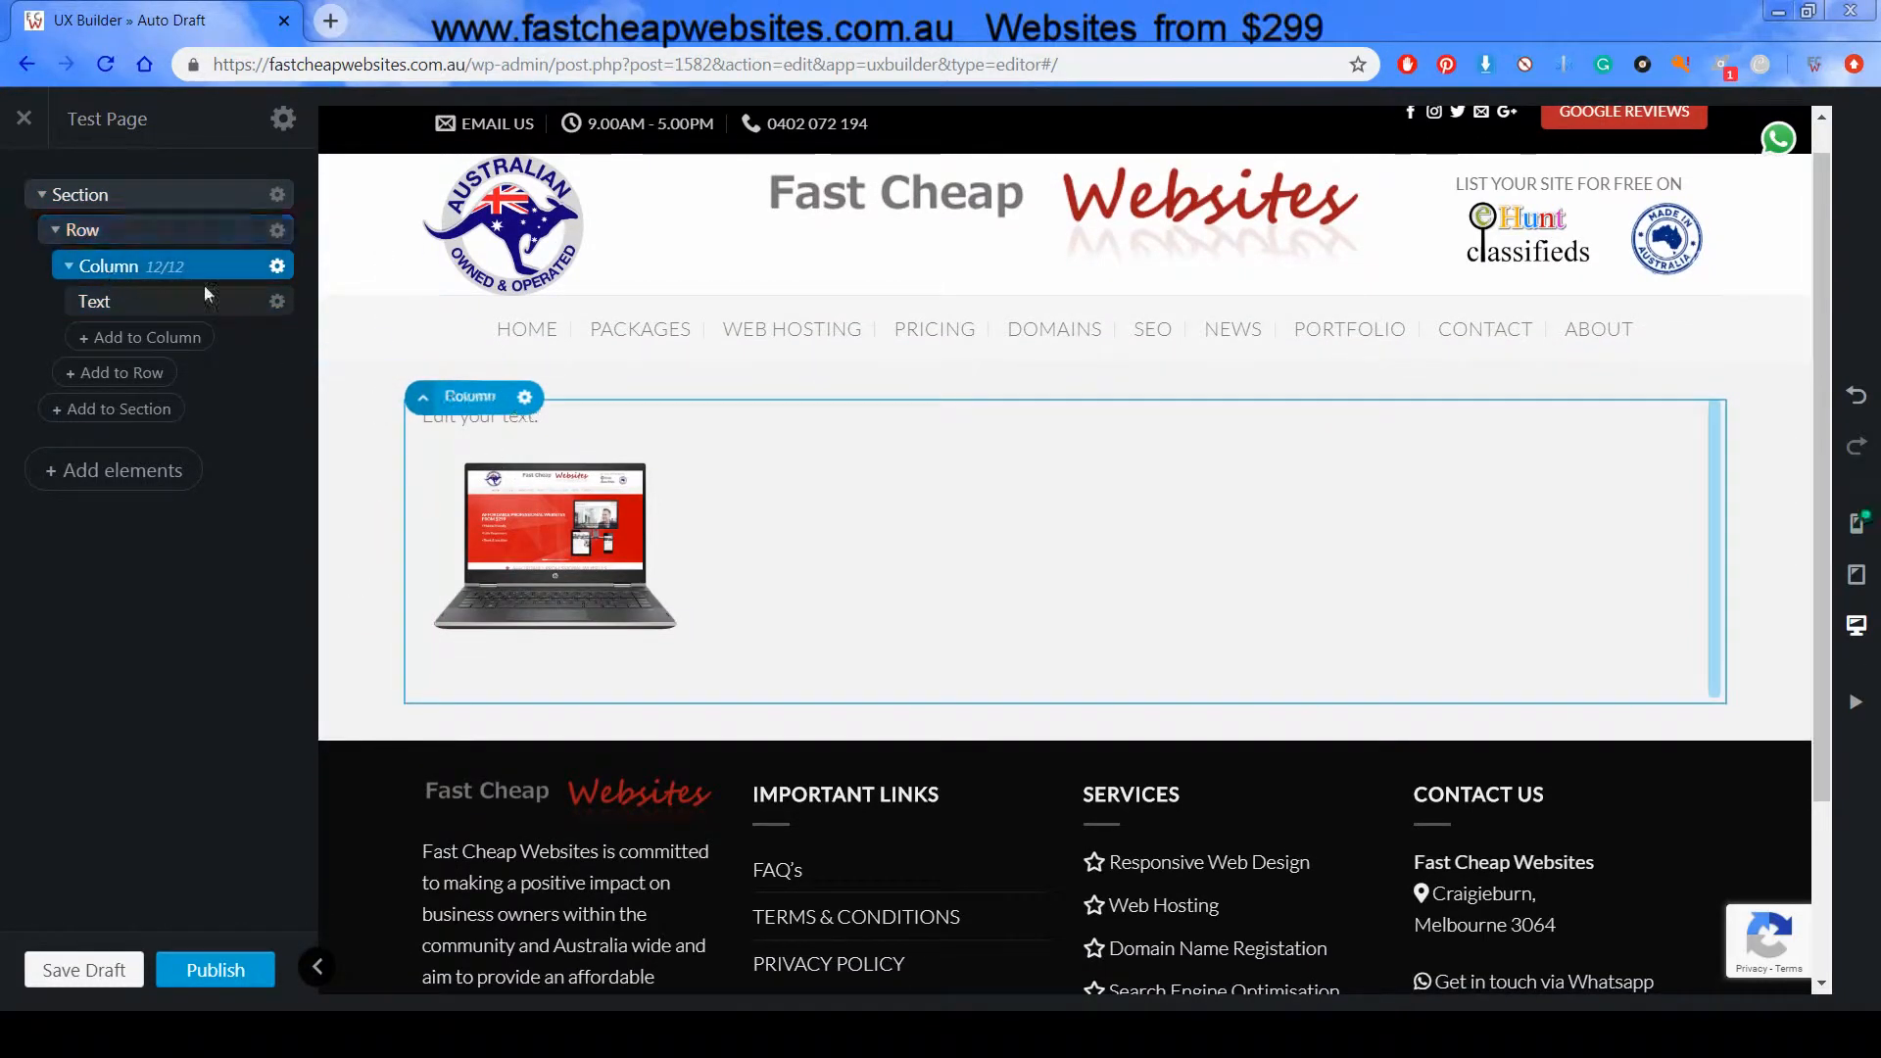
click(122, 302)
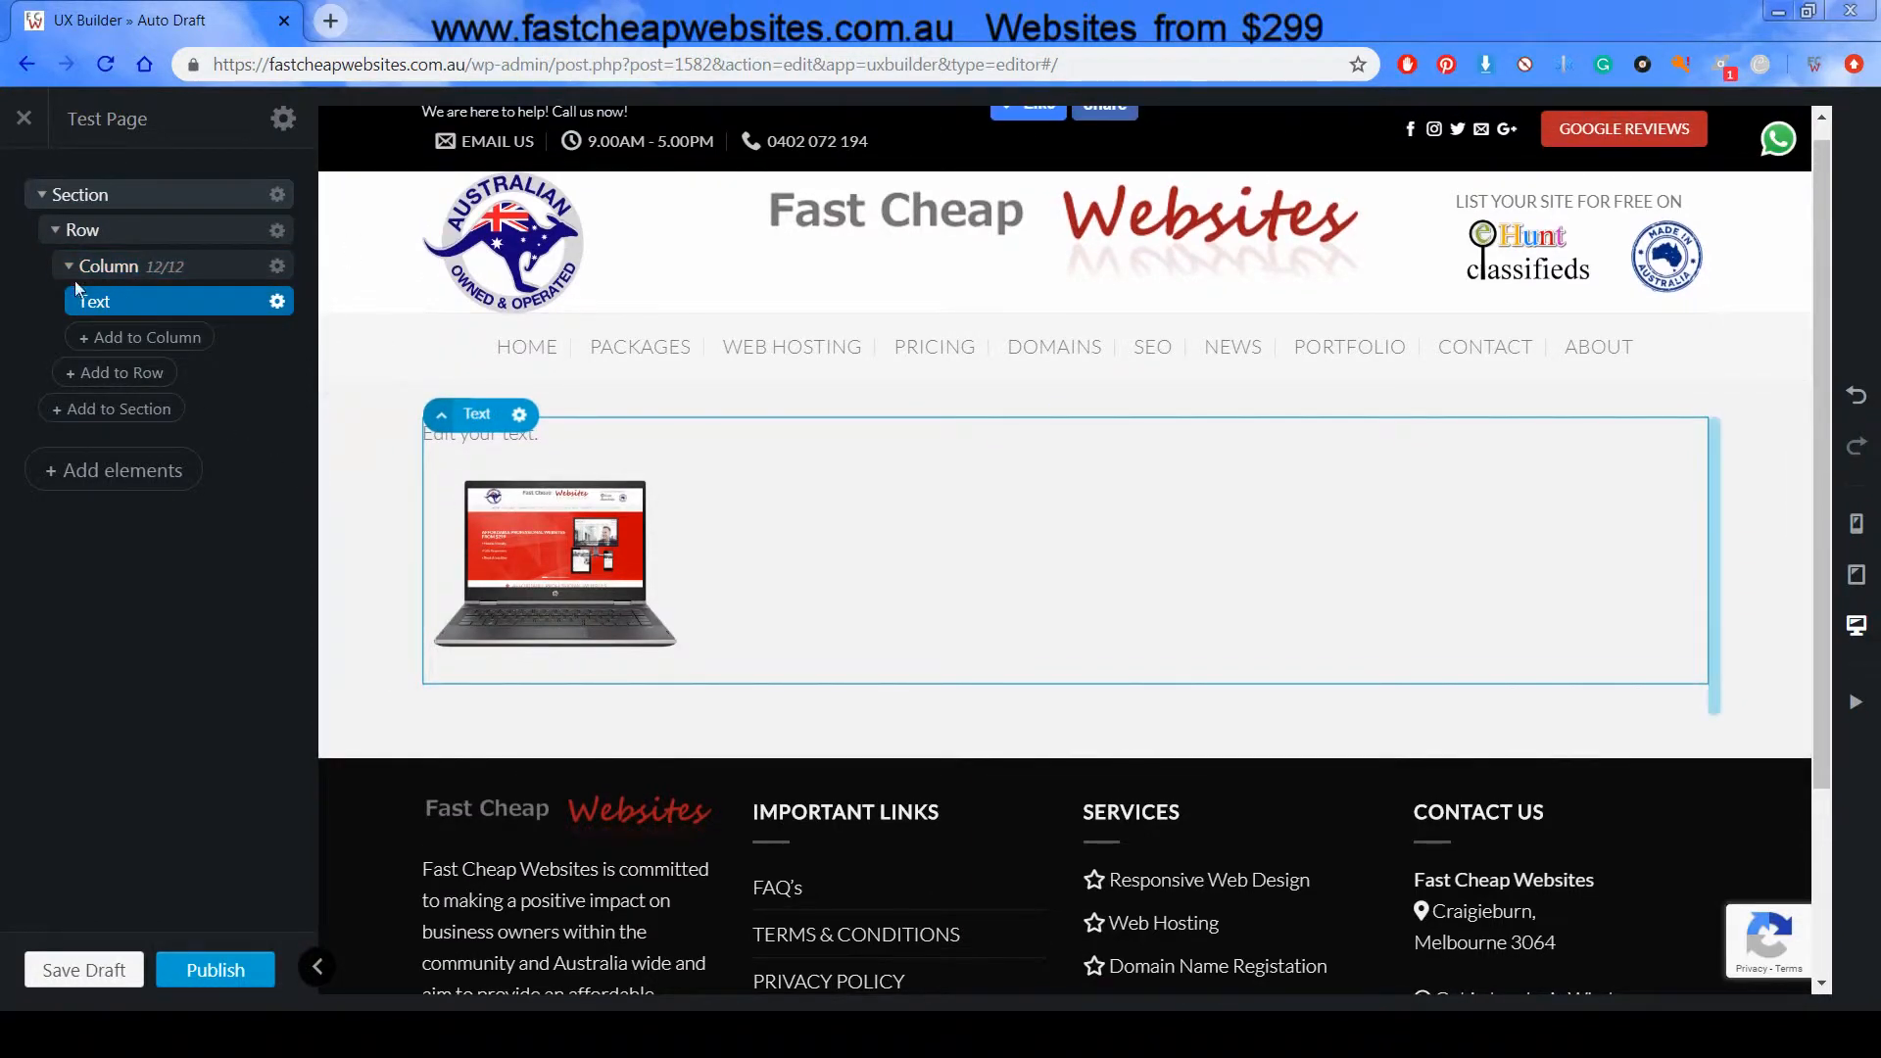
Collapse the first section in the element tree and add a new section with the Default preset below it
click(40, 194)
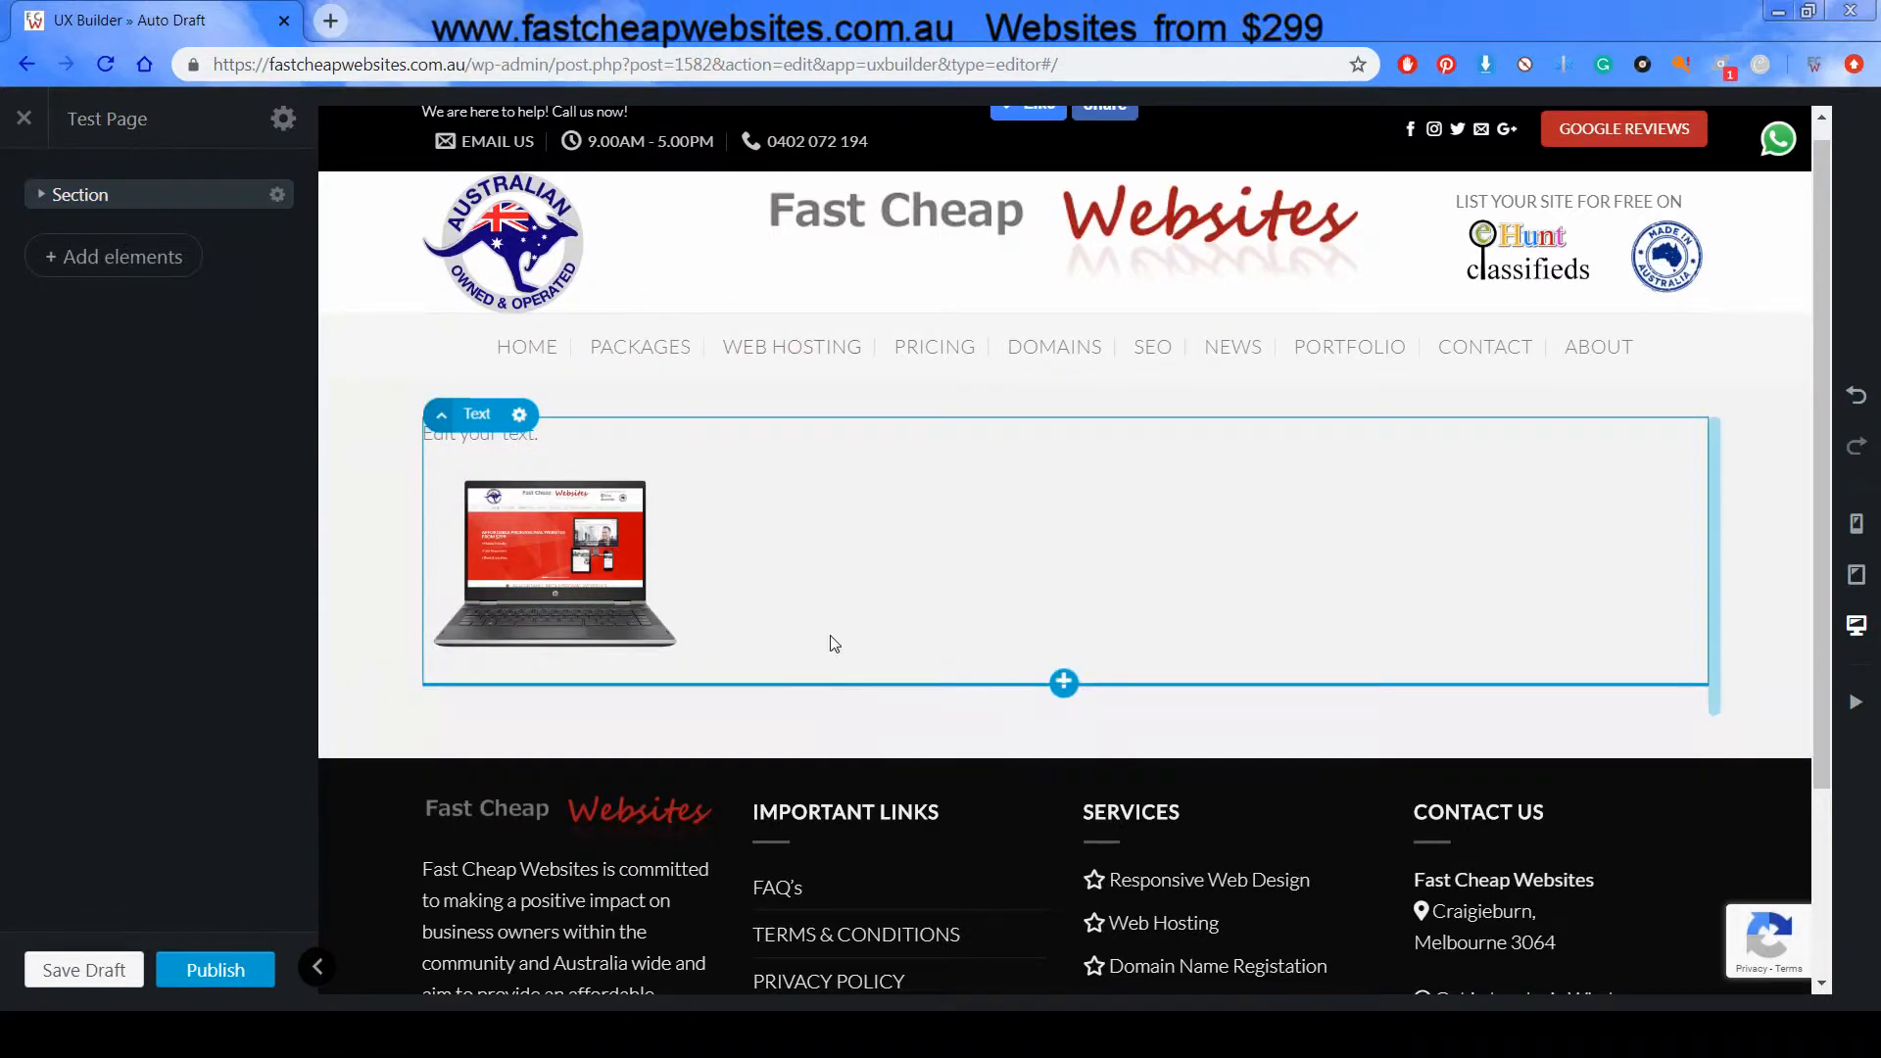
click(117, 256)
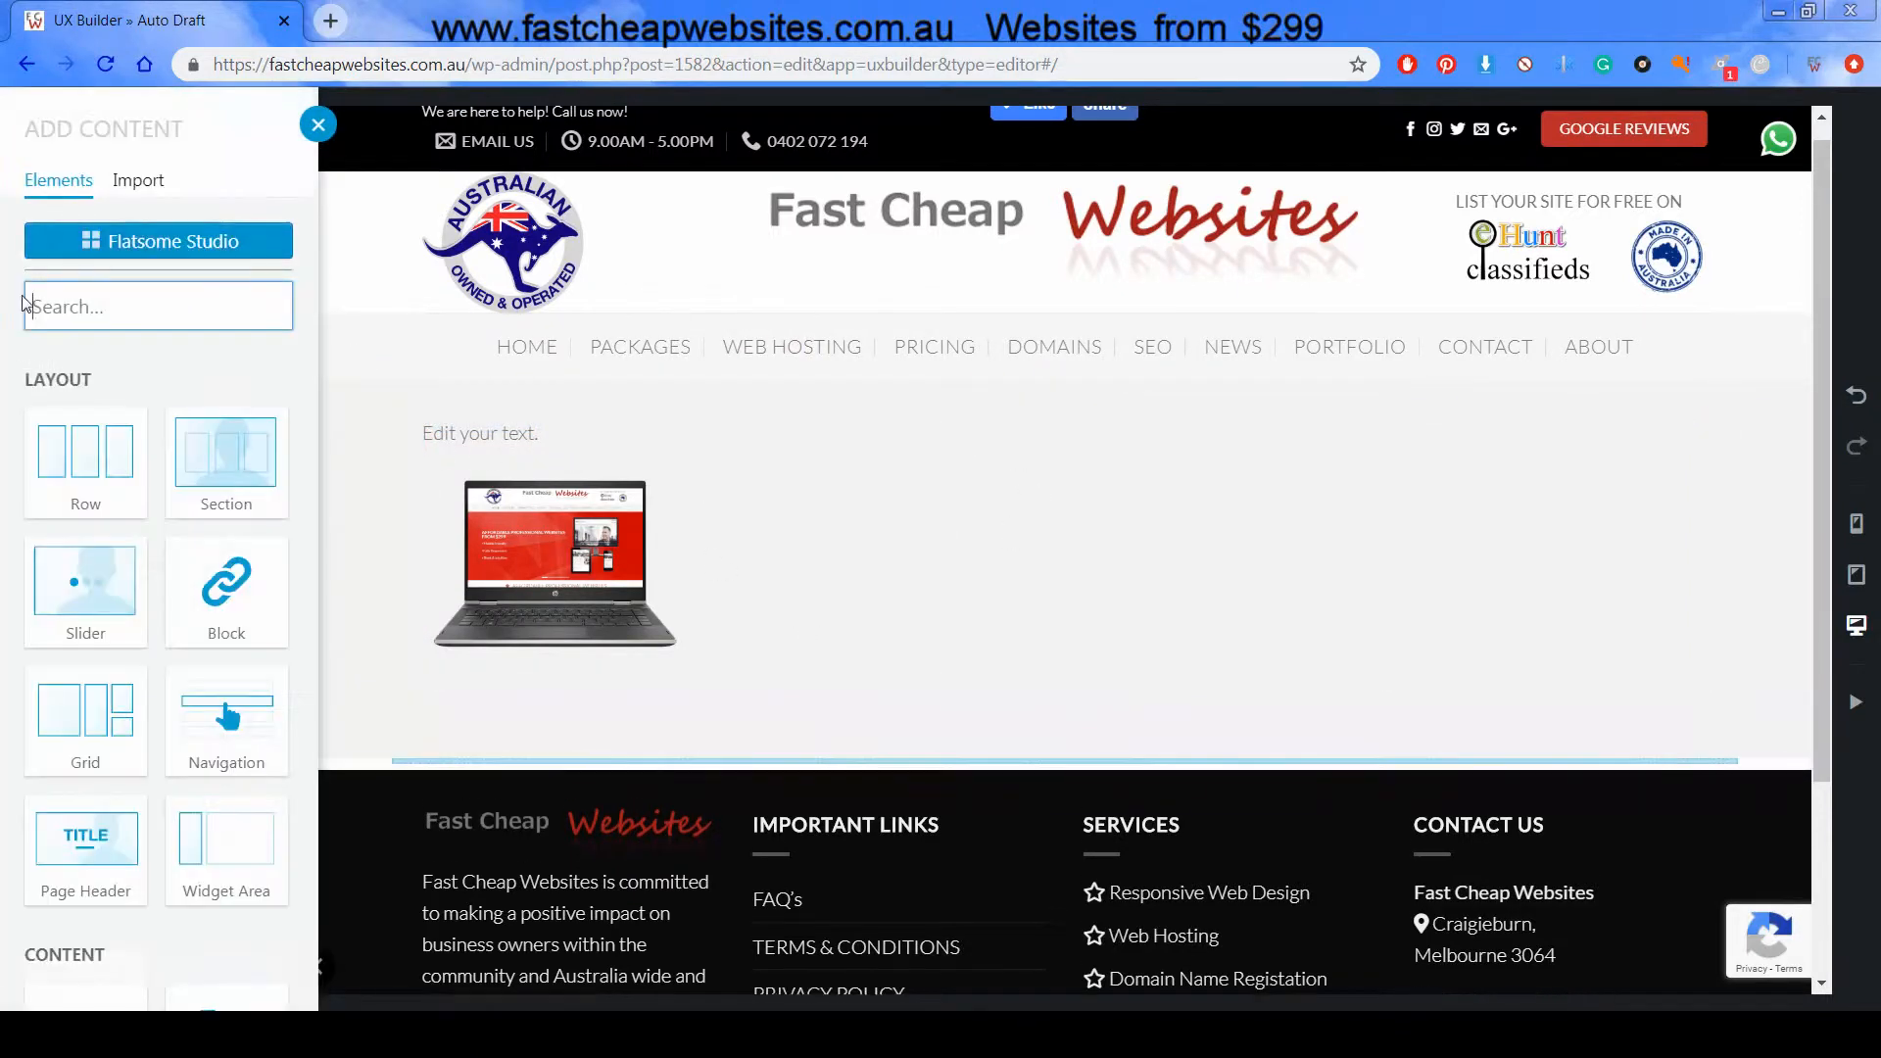
click(227, 453)
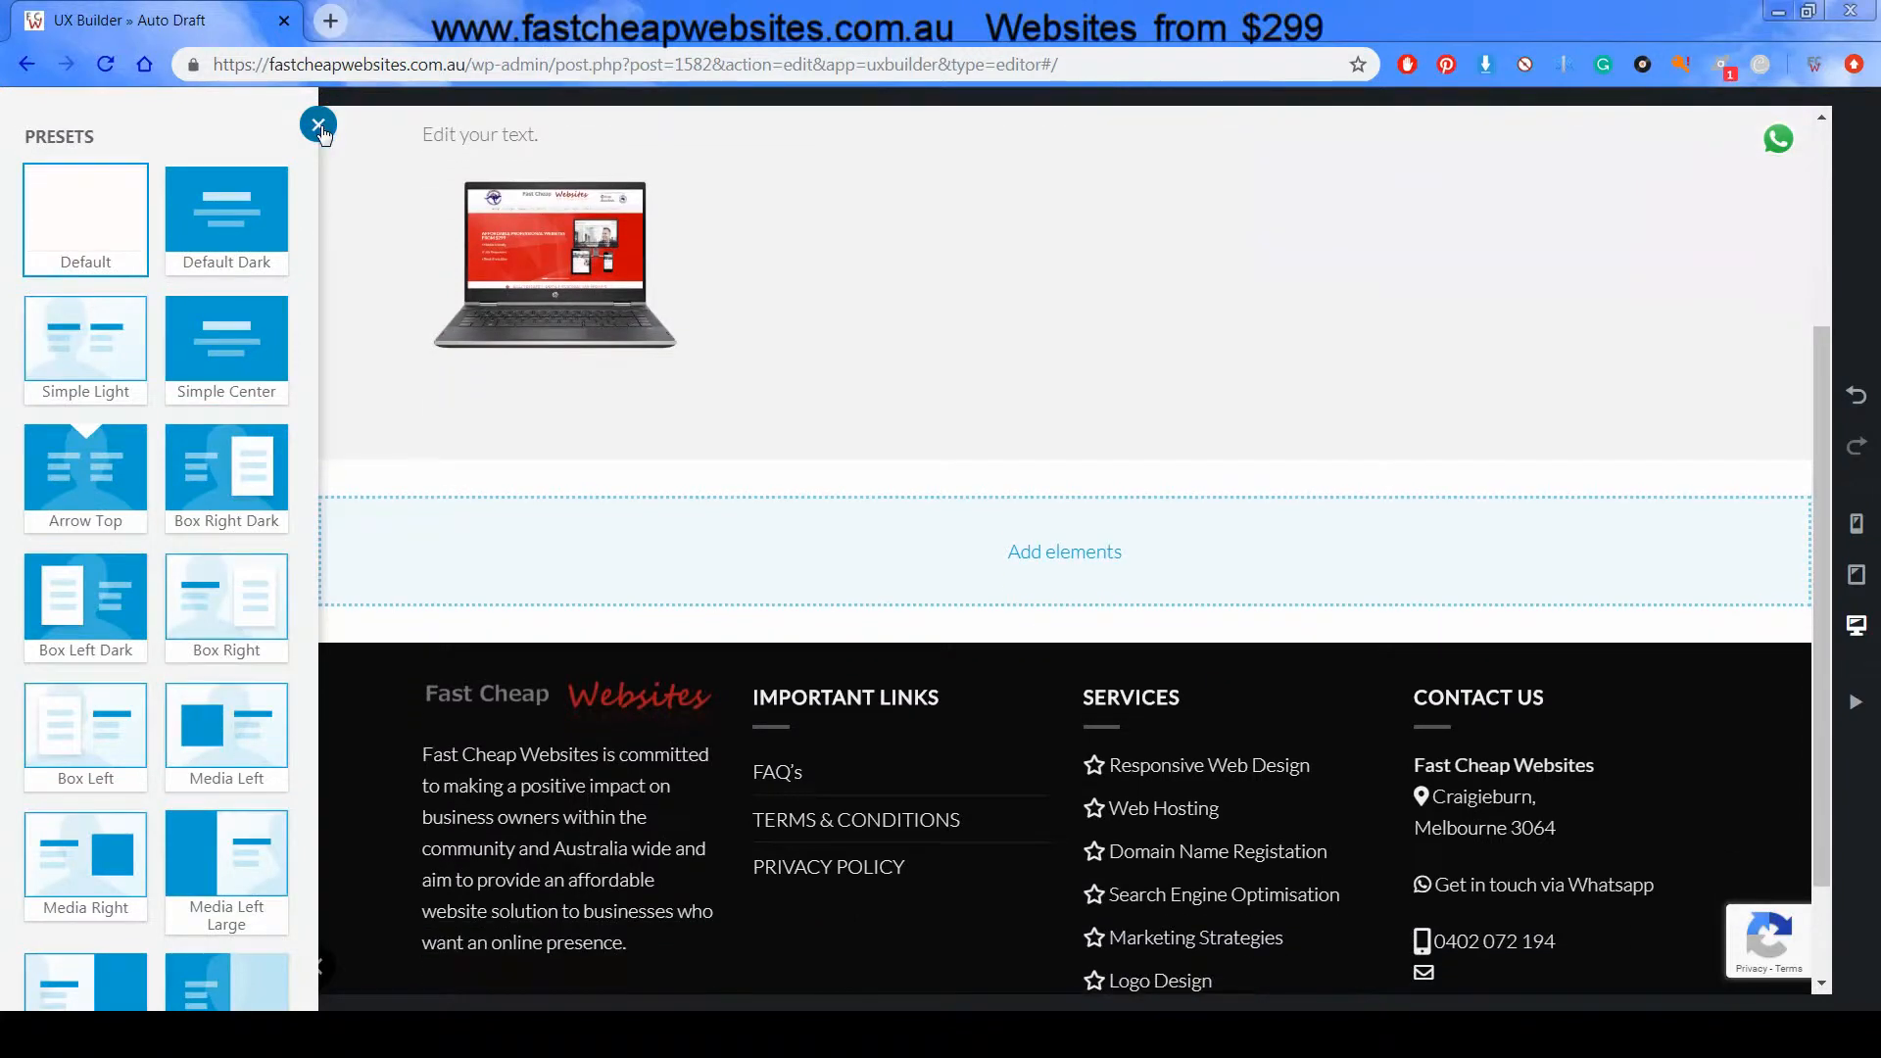
click(319, 125)
Set the new section's background color to black
click(201, 233)
click(177, 461)
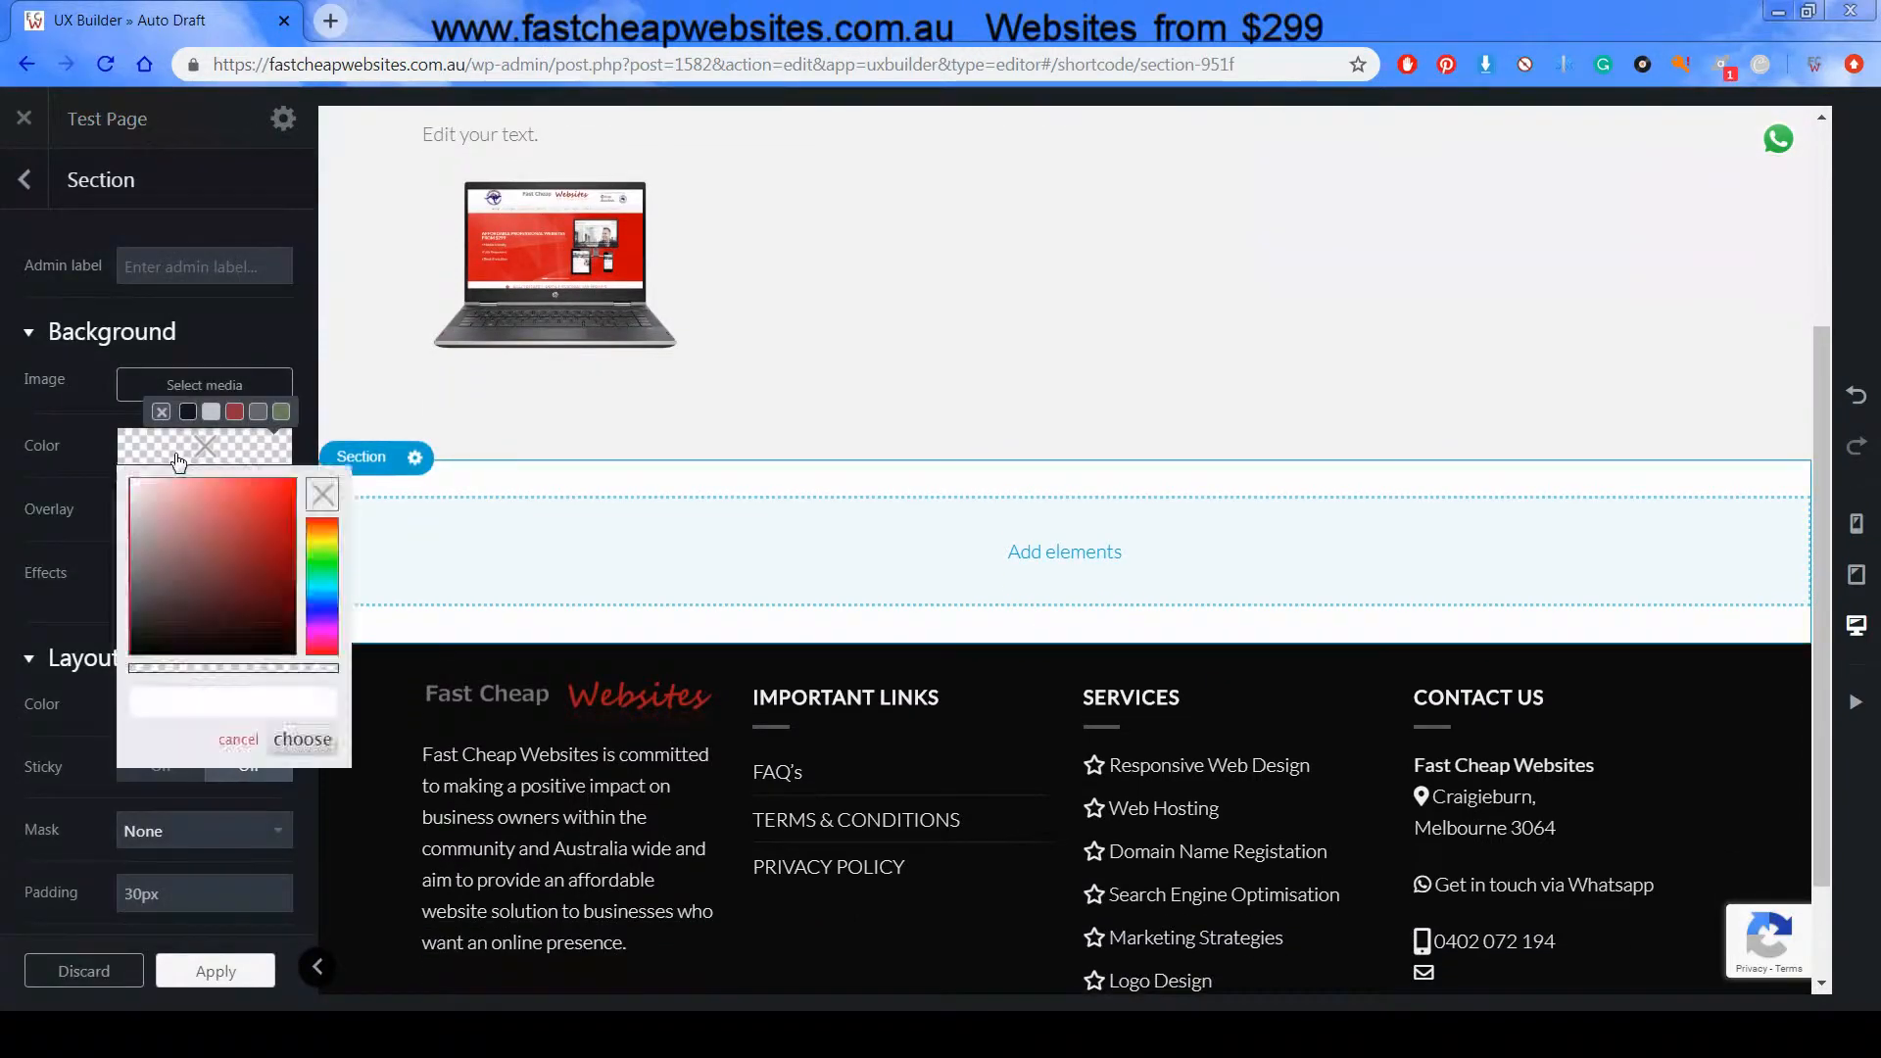
click(187, 412)
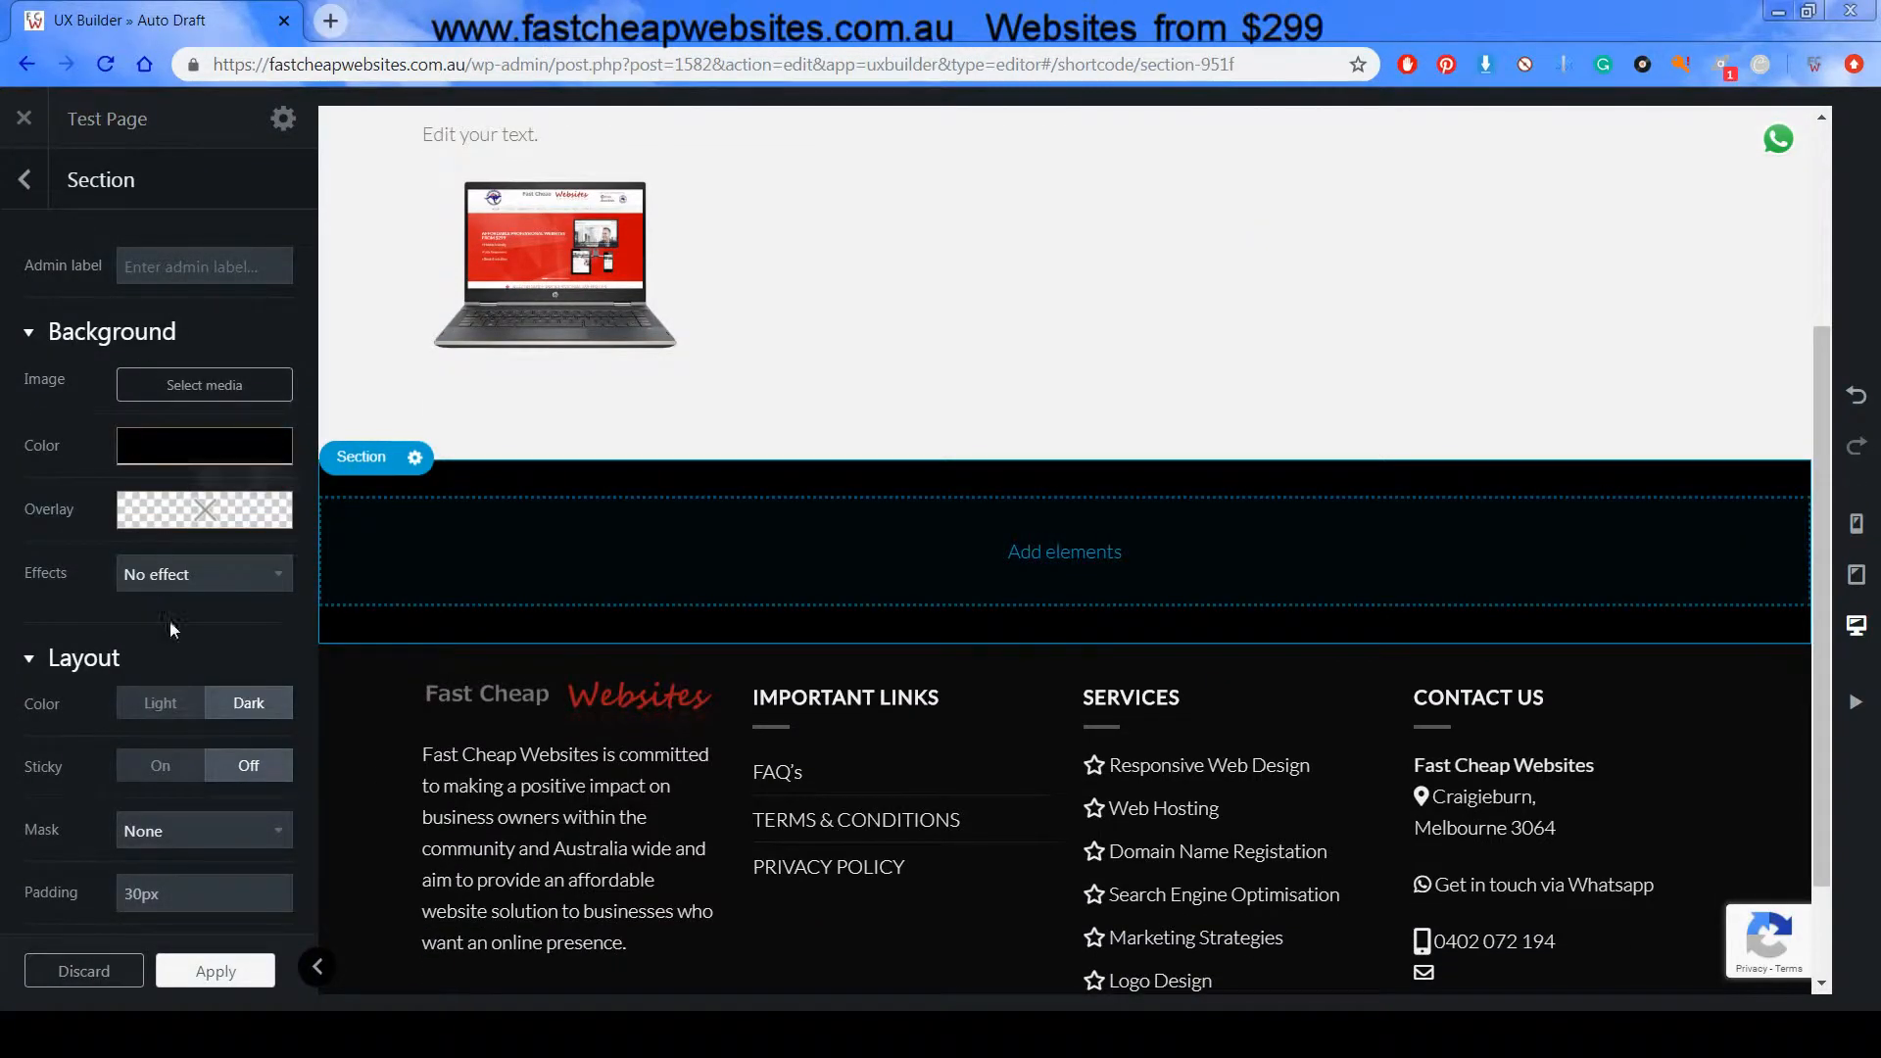
Set the black section's layout color to Light and add a row with the 3 Columns preset inside it
click(141, 707)
click(20, 179)
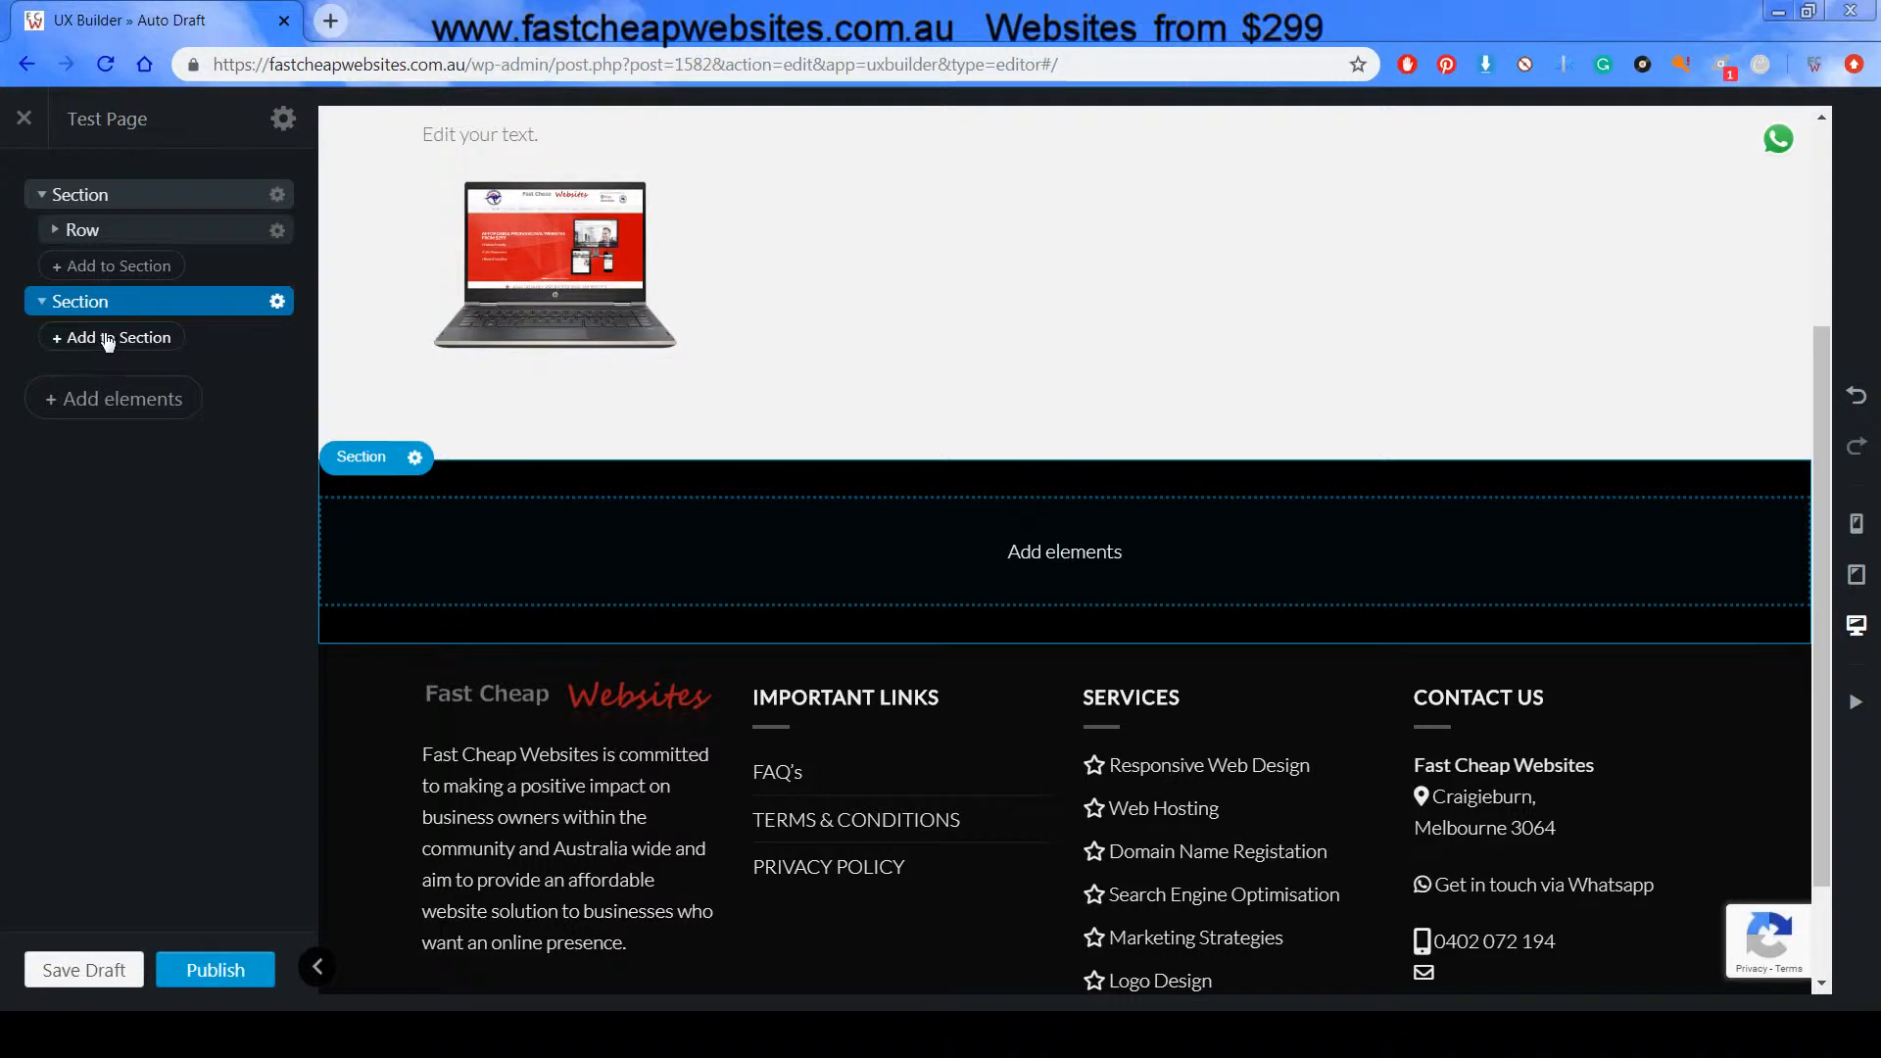
click(108, 339)
click(86, 411)
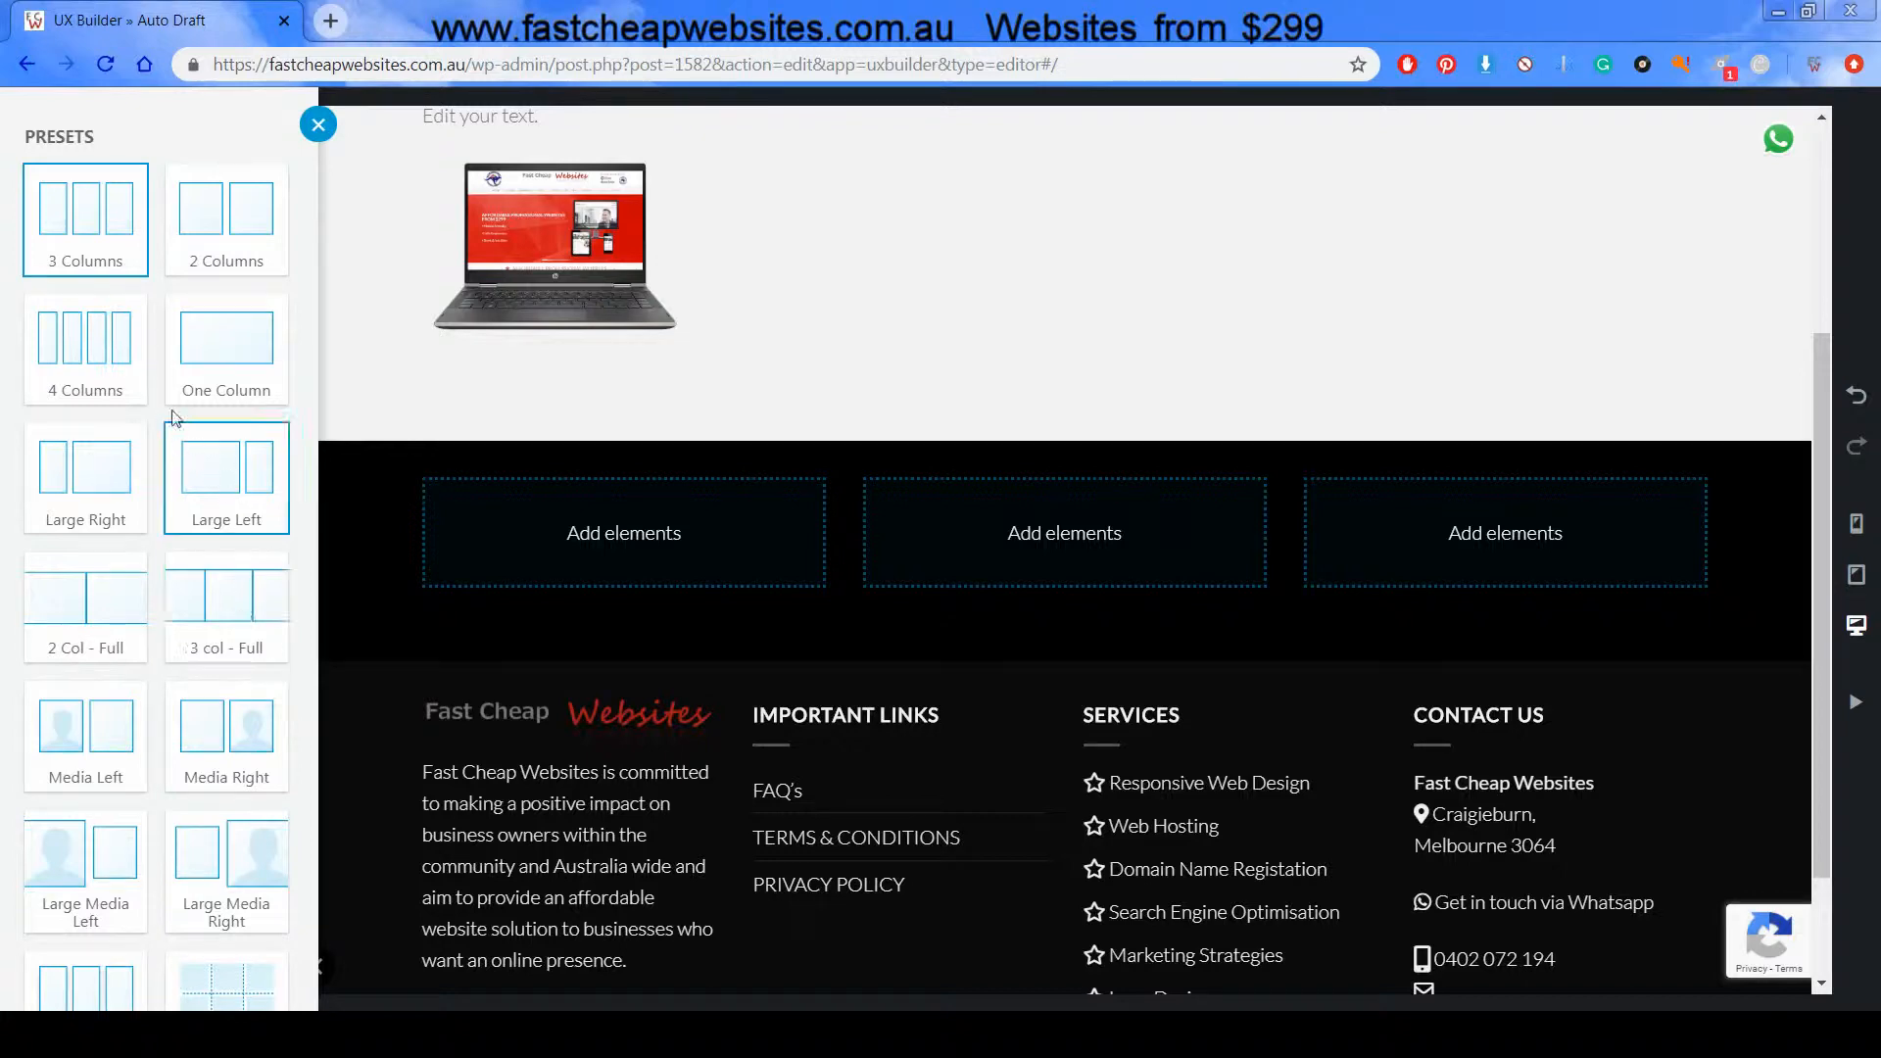
click(318, 125)
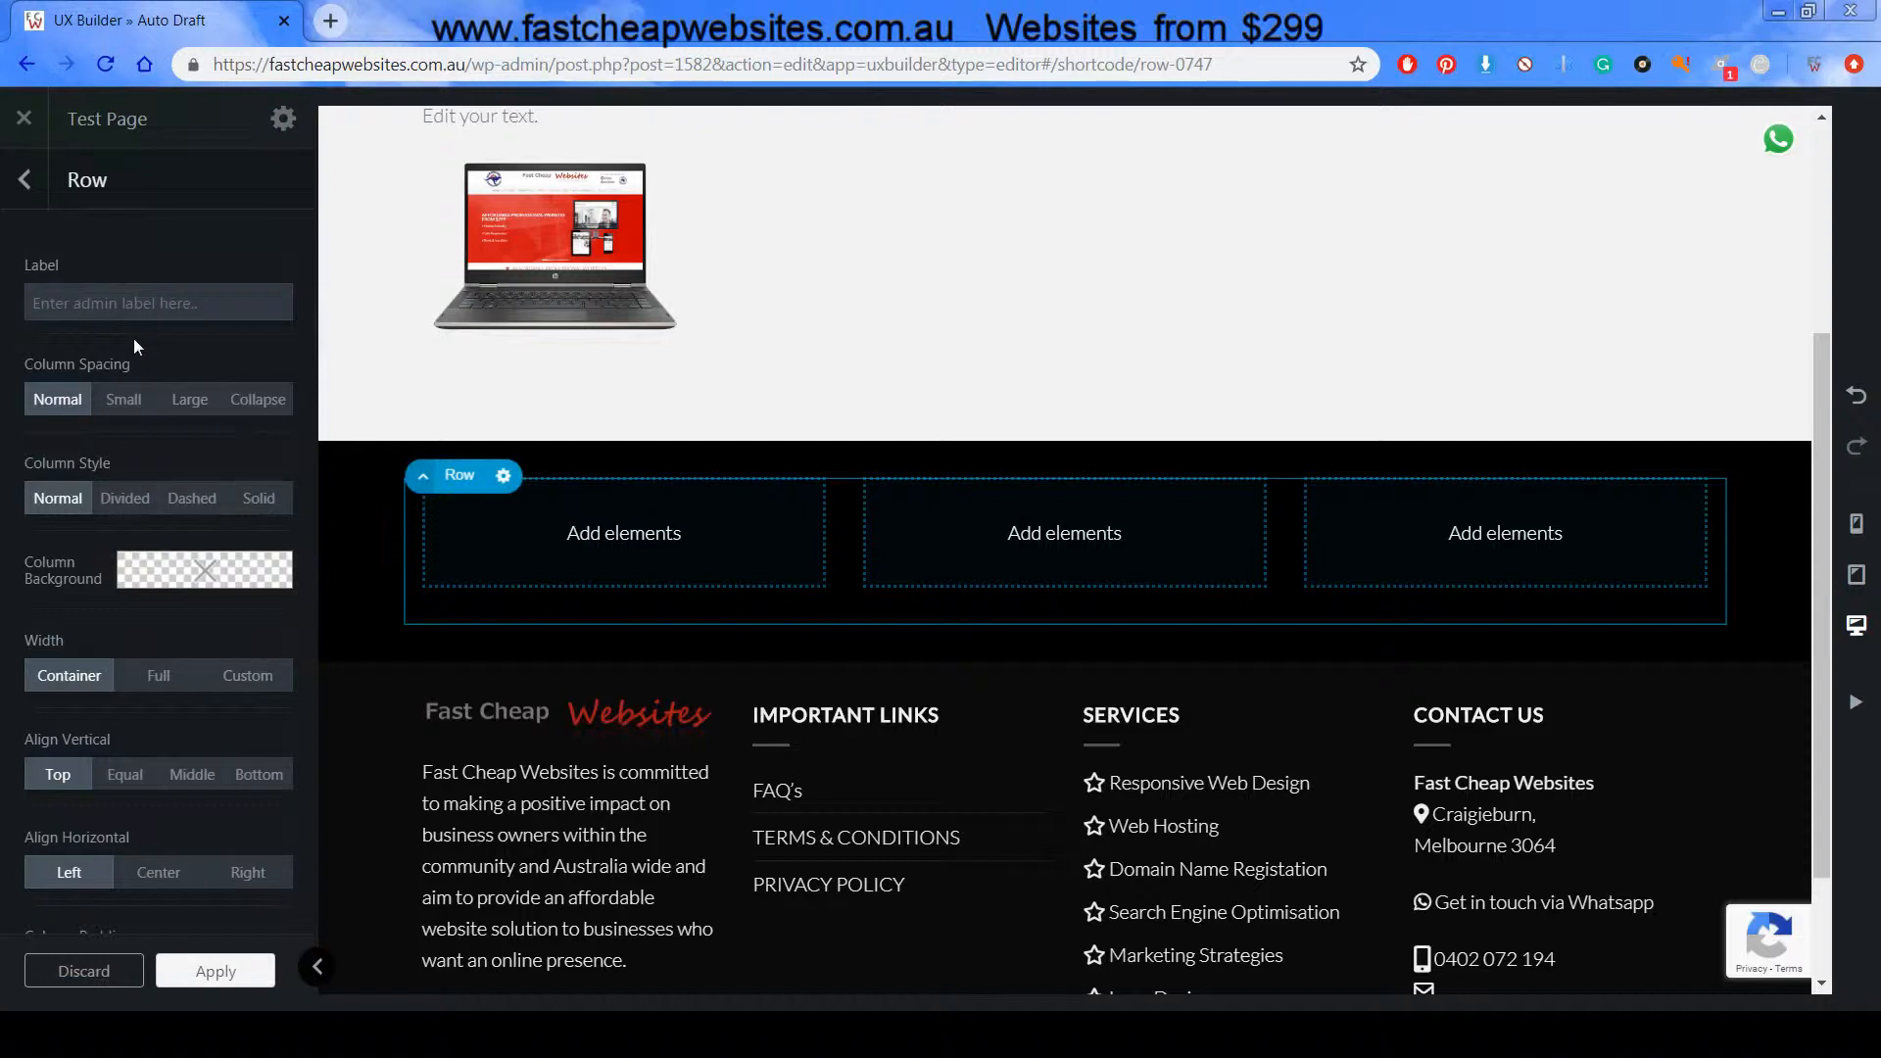
scroll(147, 784, down, 3)
scroll(147, 786, up, 4)
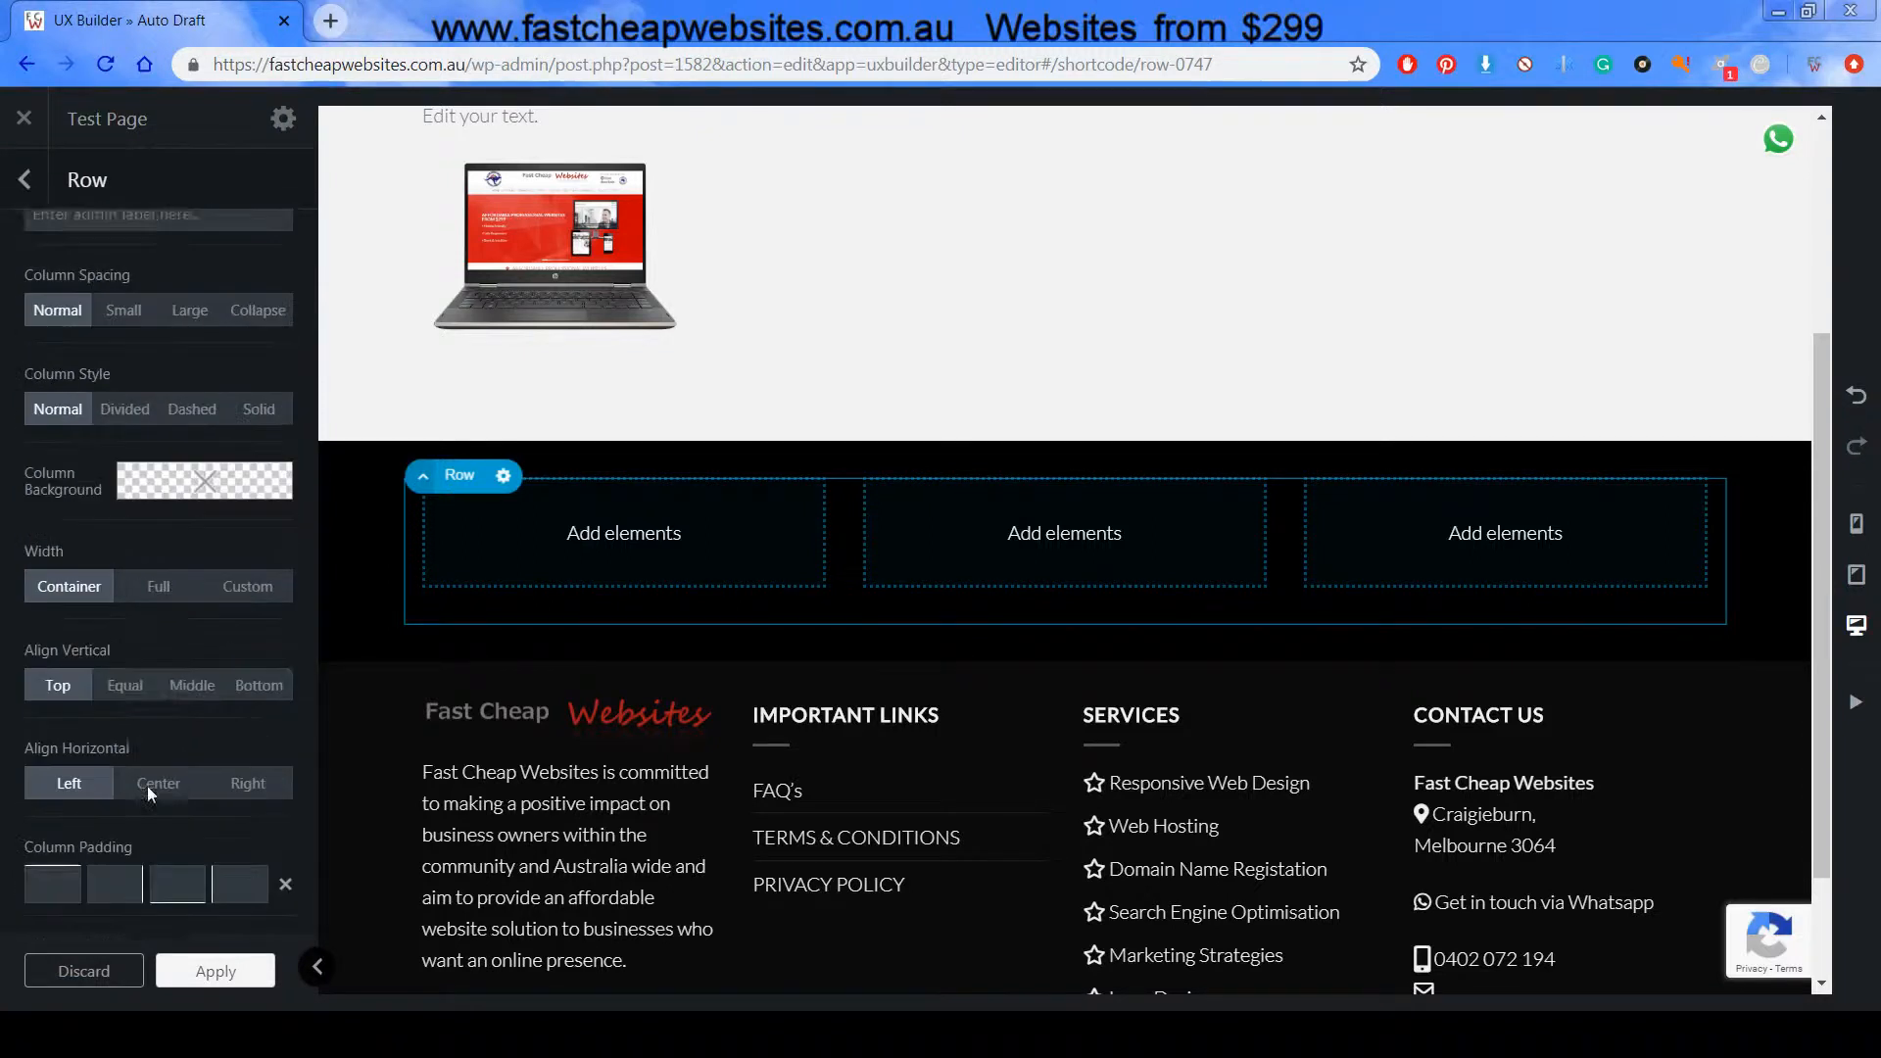
click(27, 181)
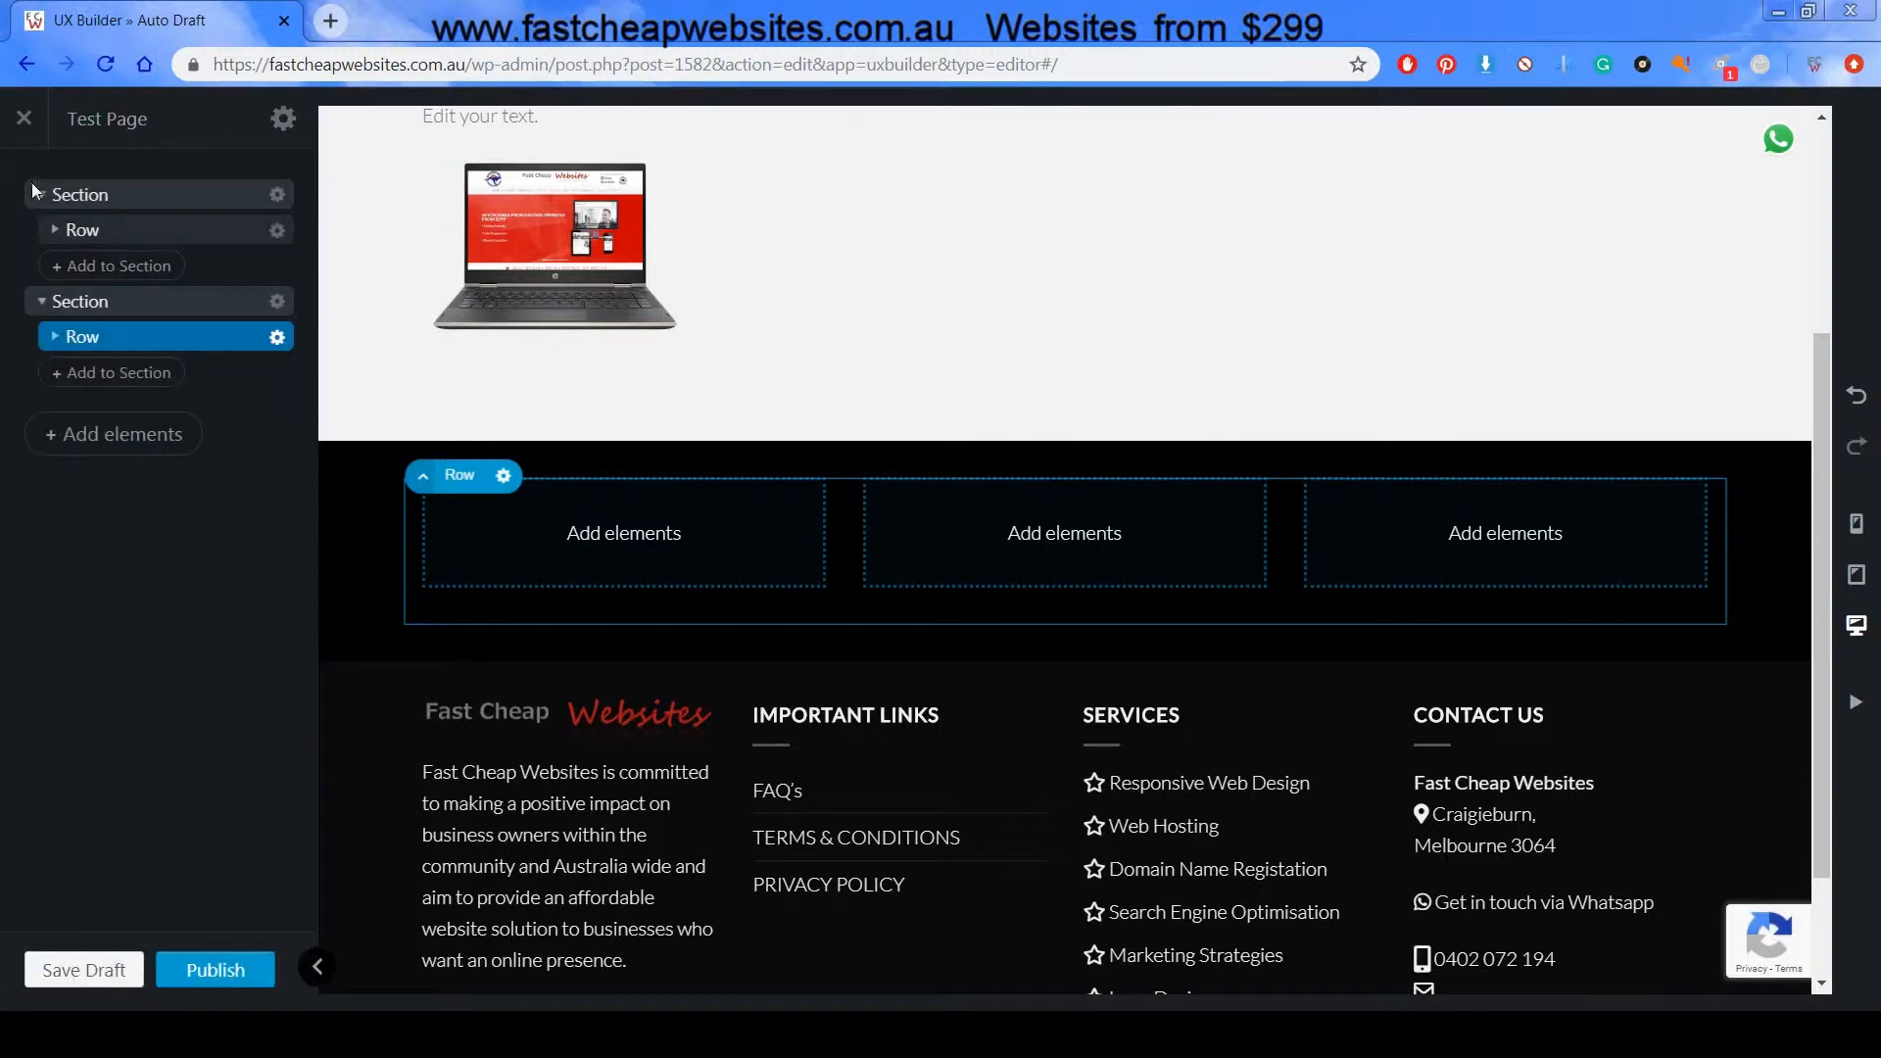
Add an Image element to the first column of the black section's row
click(49, 338)
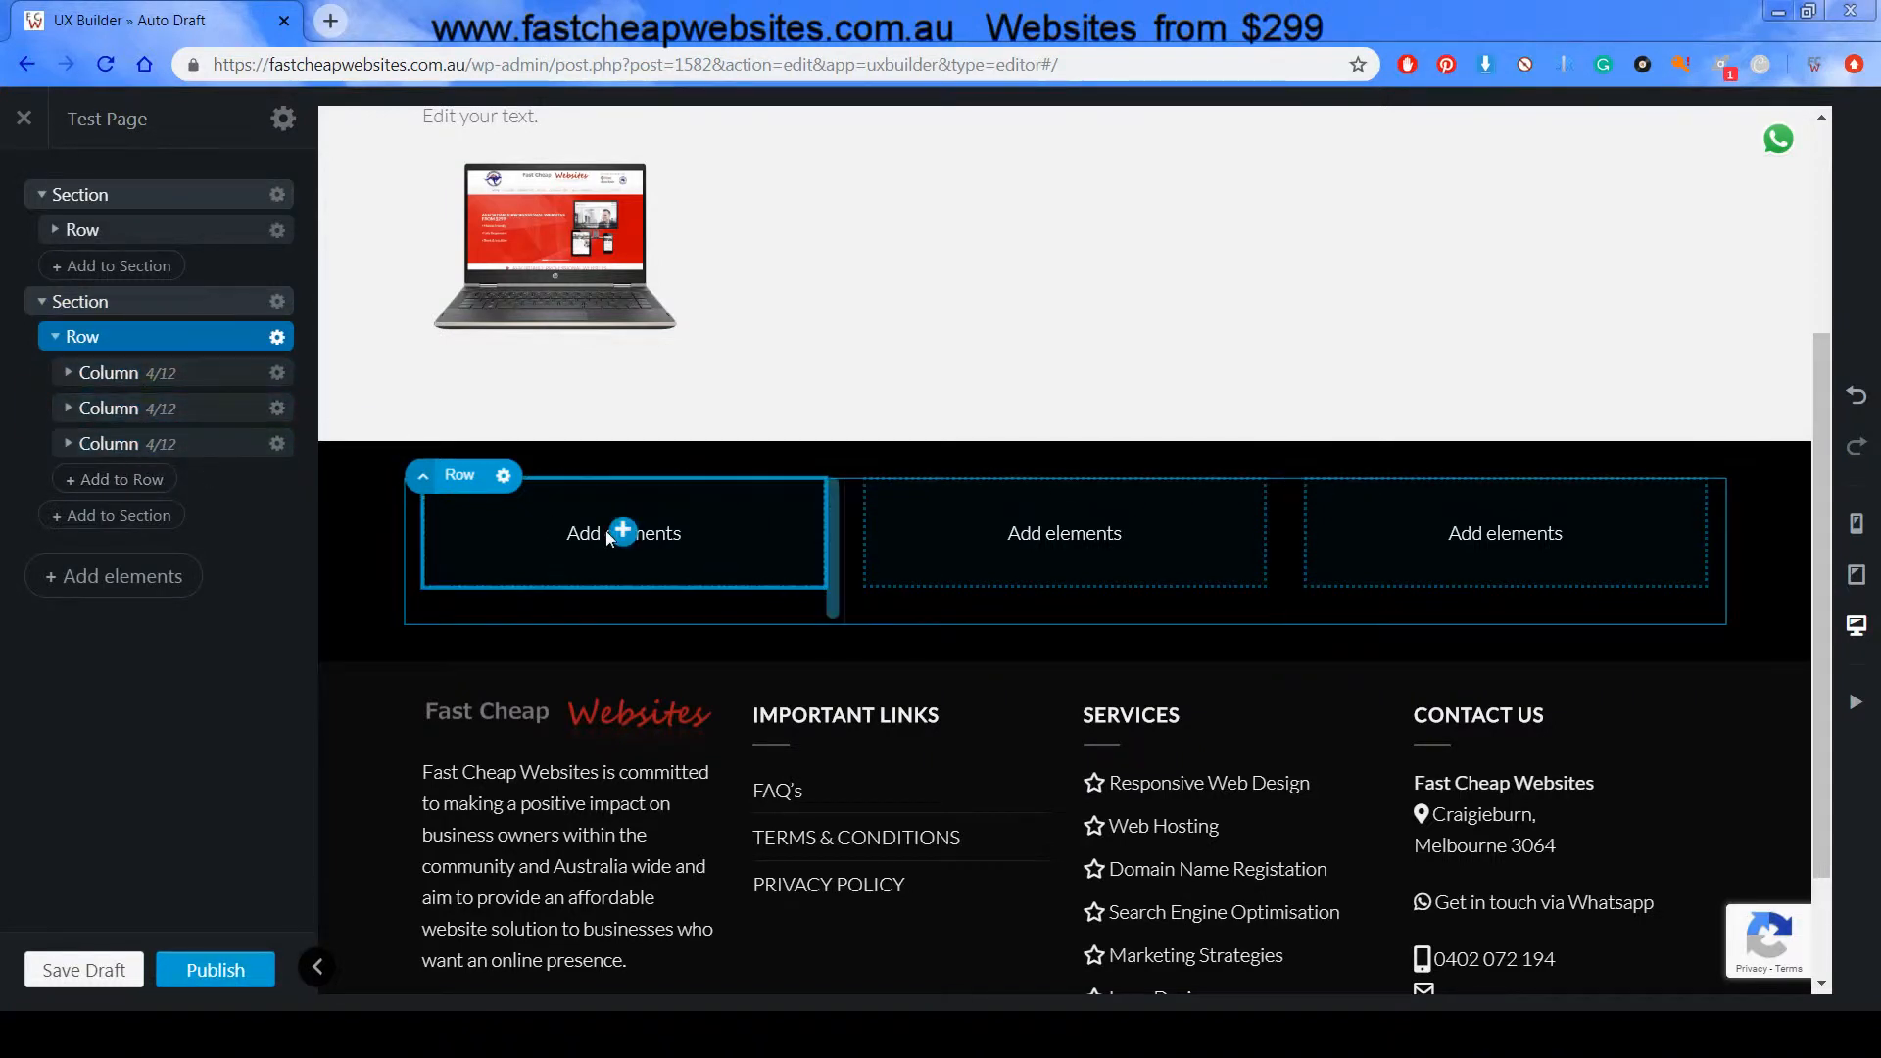
click(66, 373)
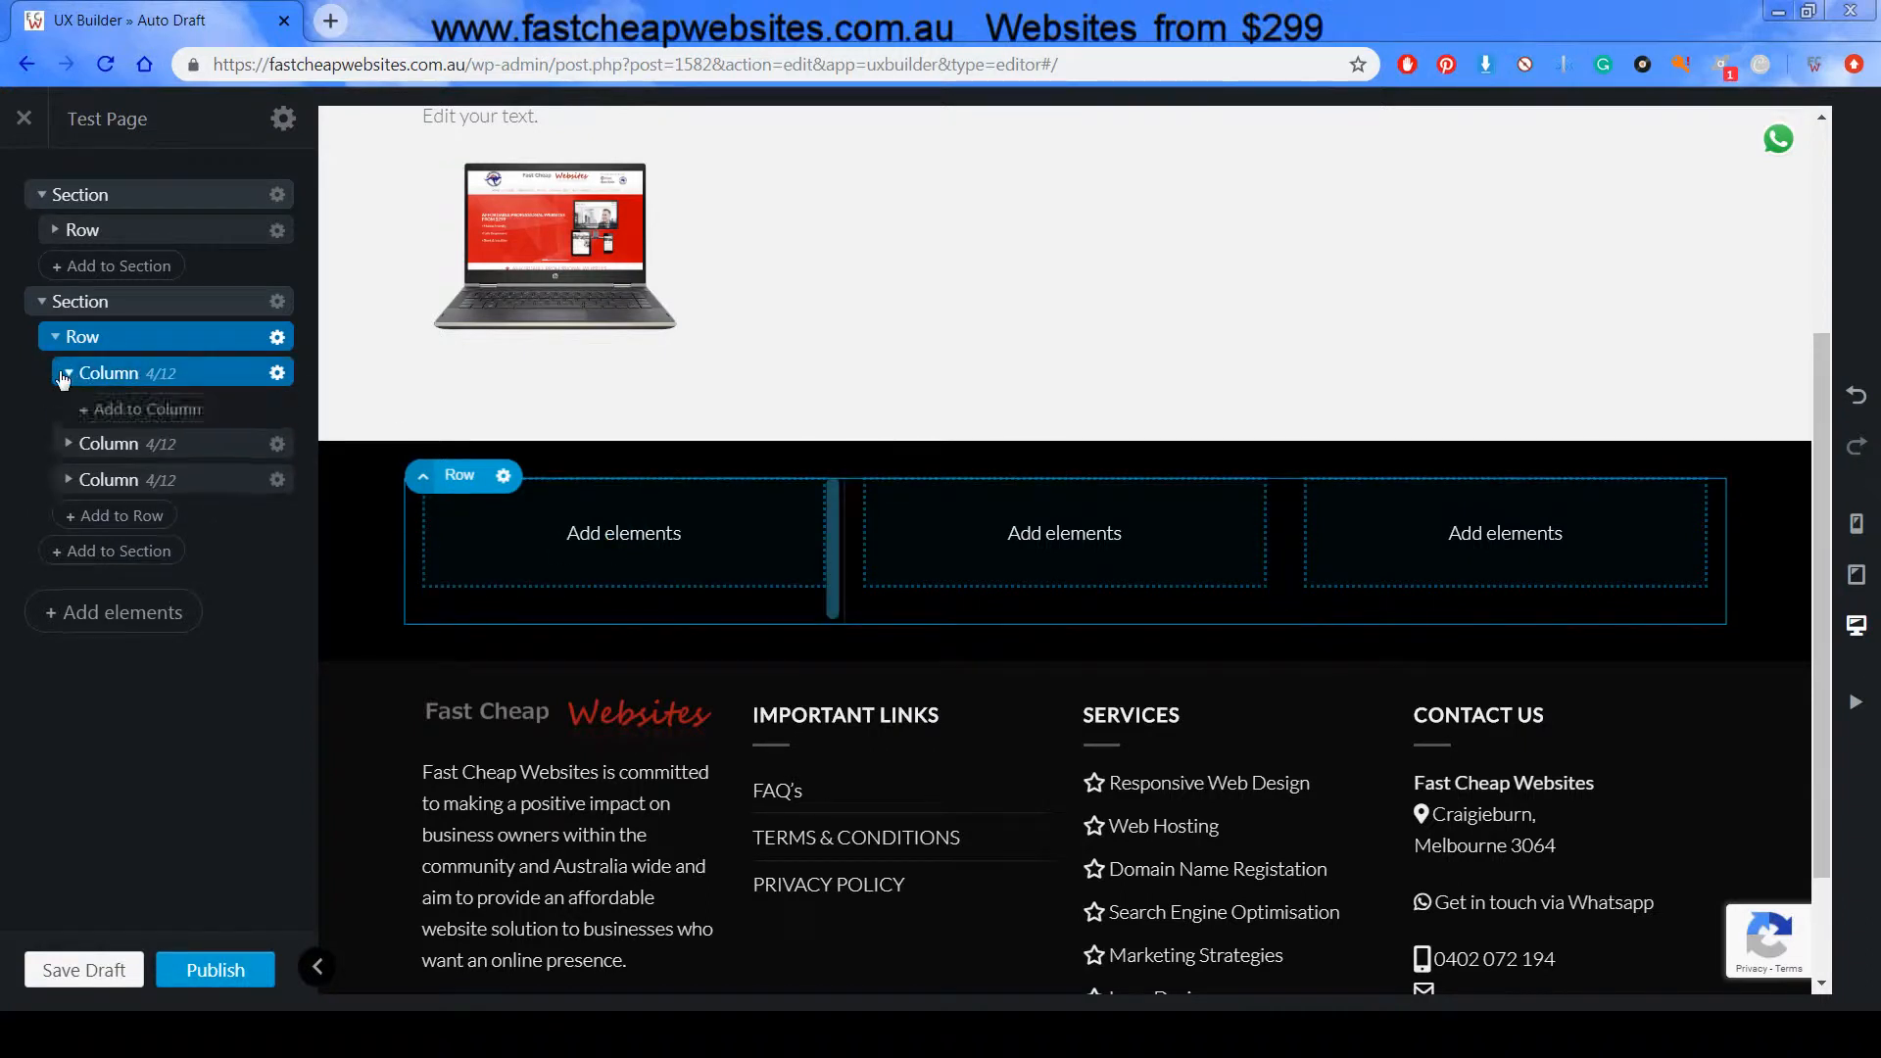
click(152, 411)
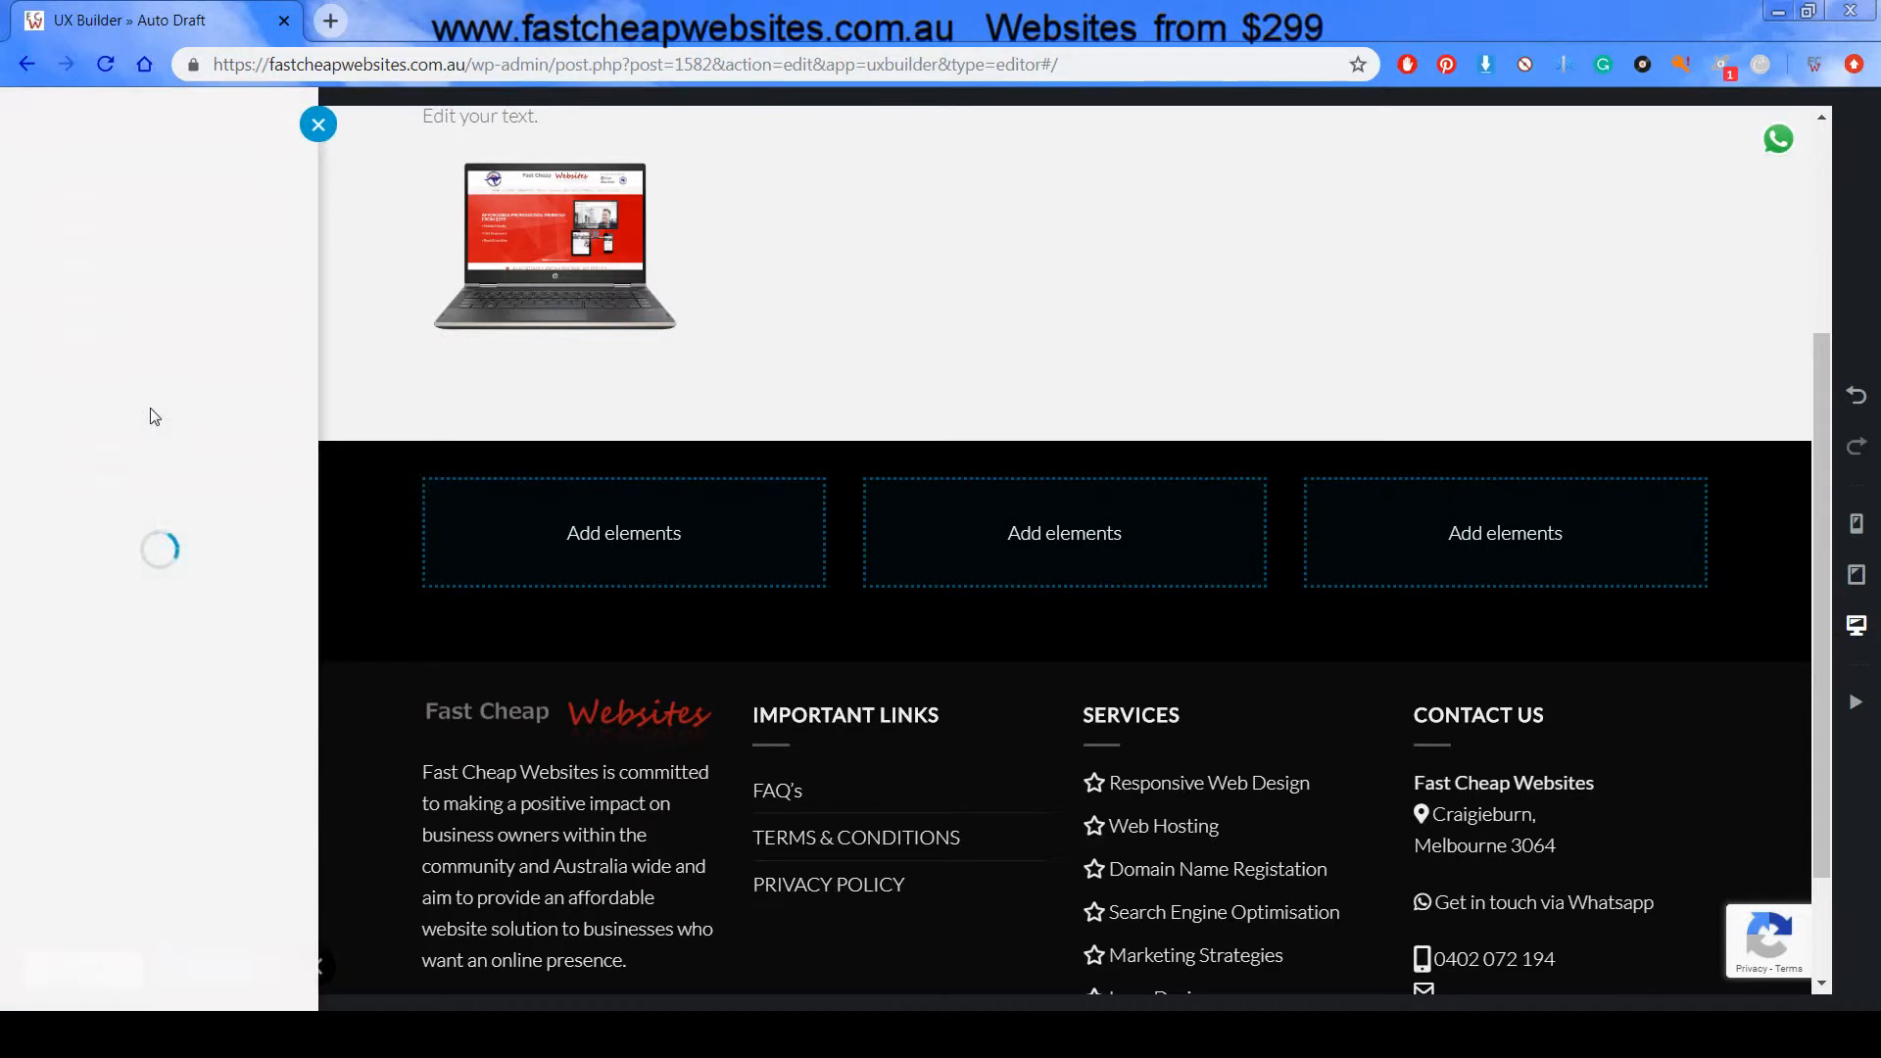
click(311, 123)
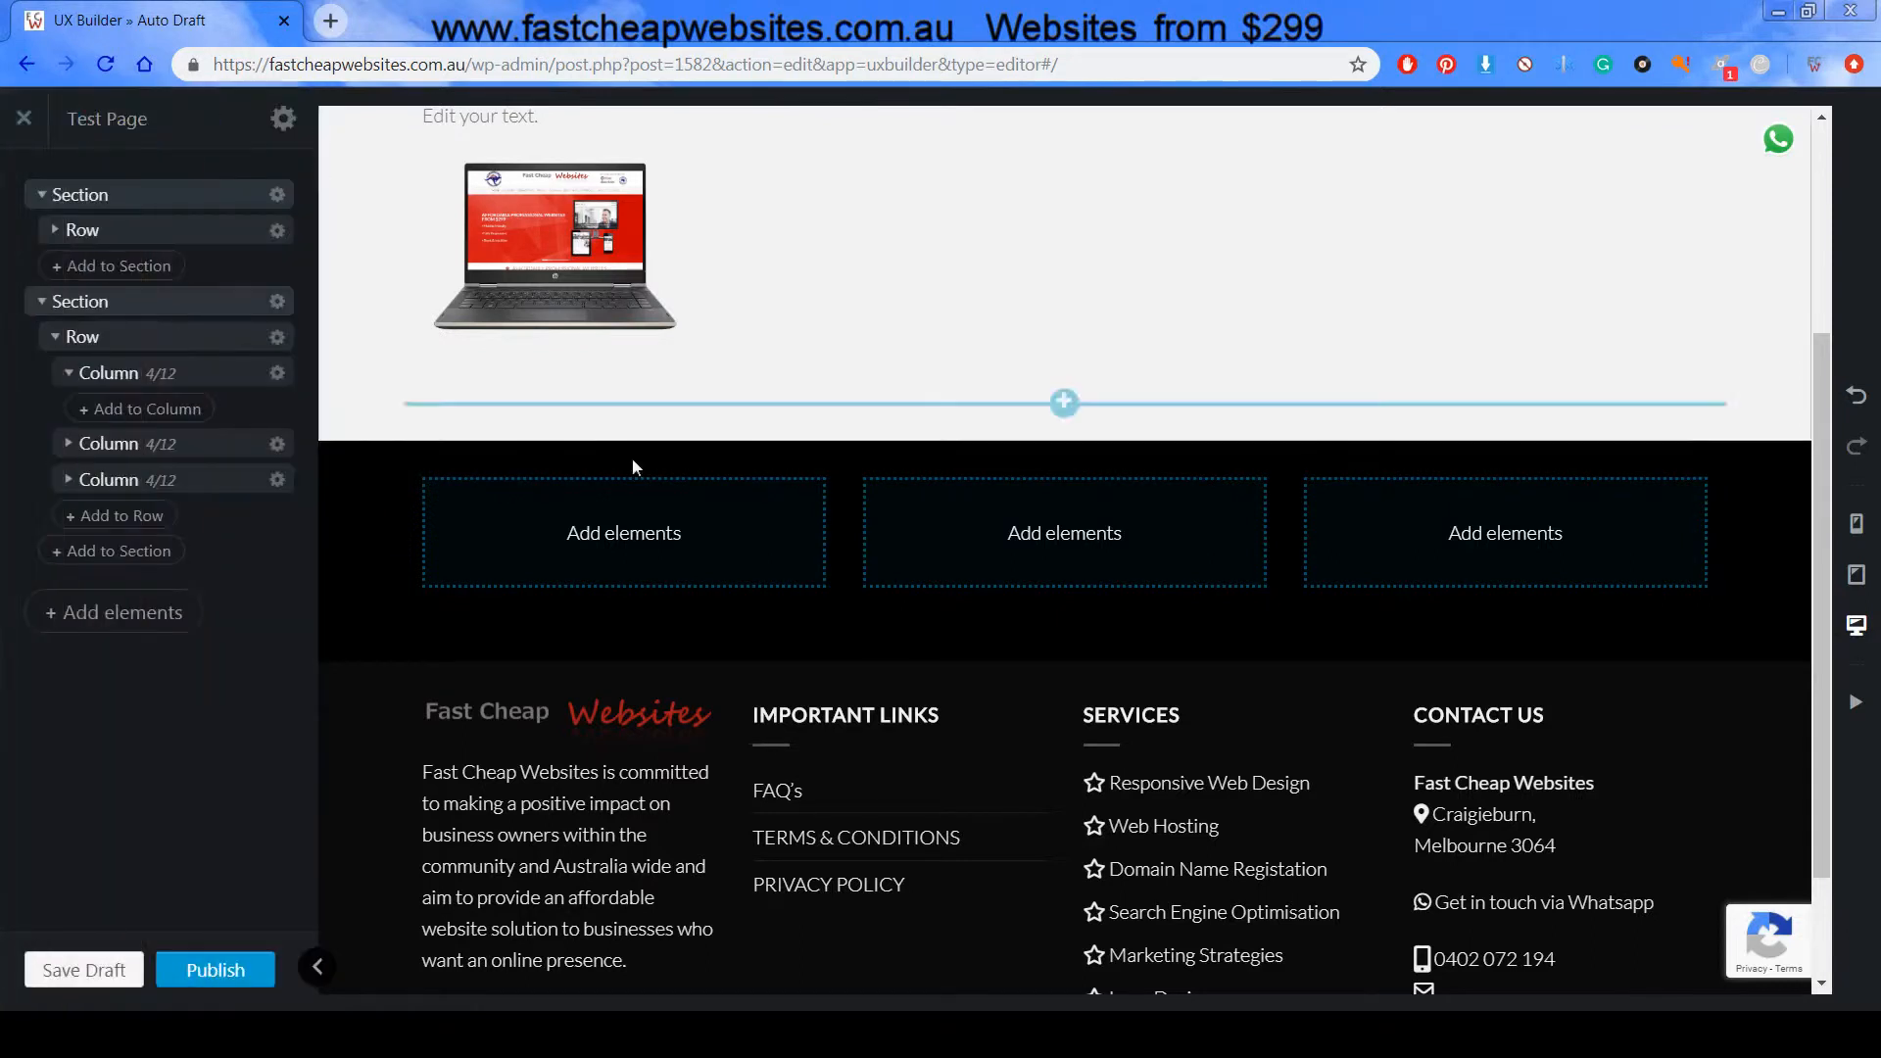
click(621, 534)
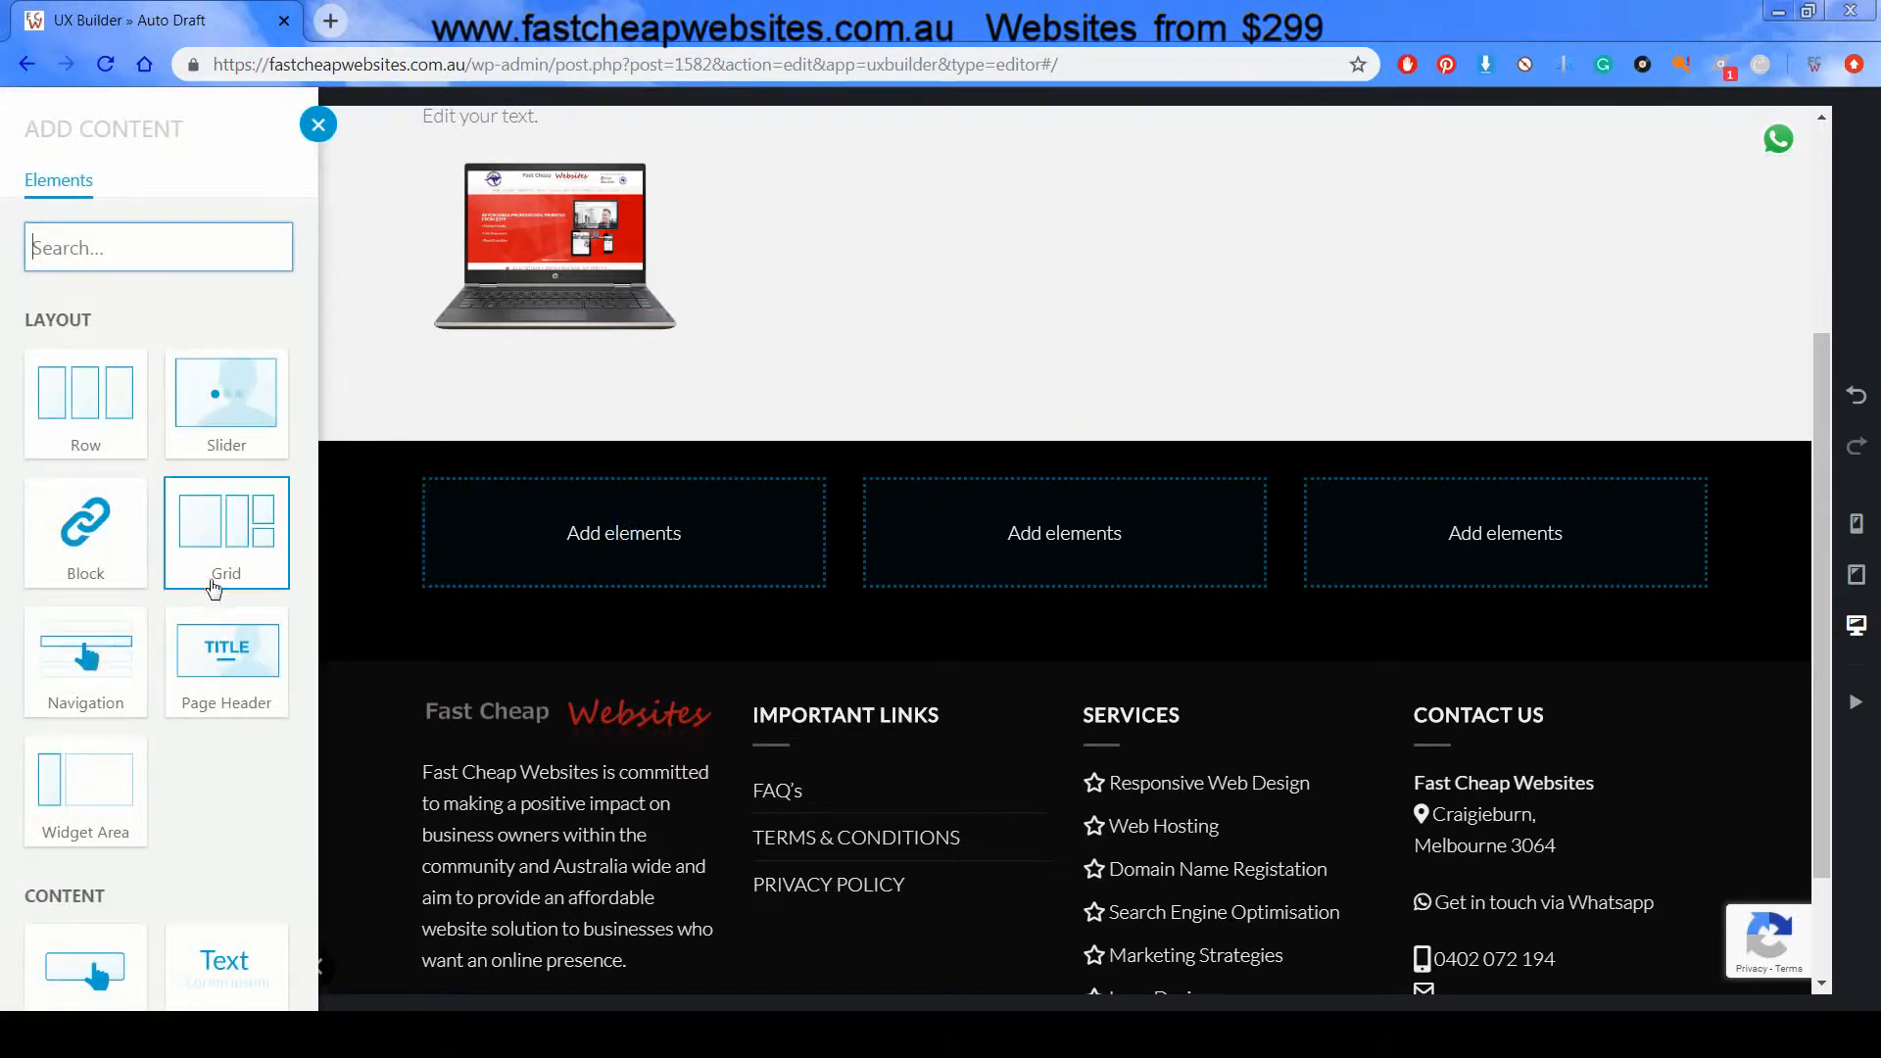
scroll(214, 586, down, 6)
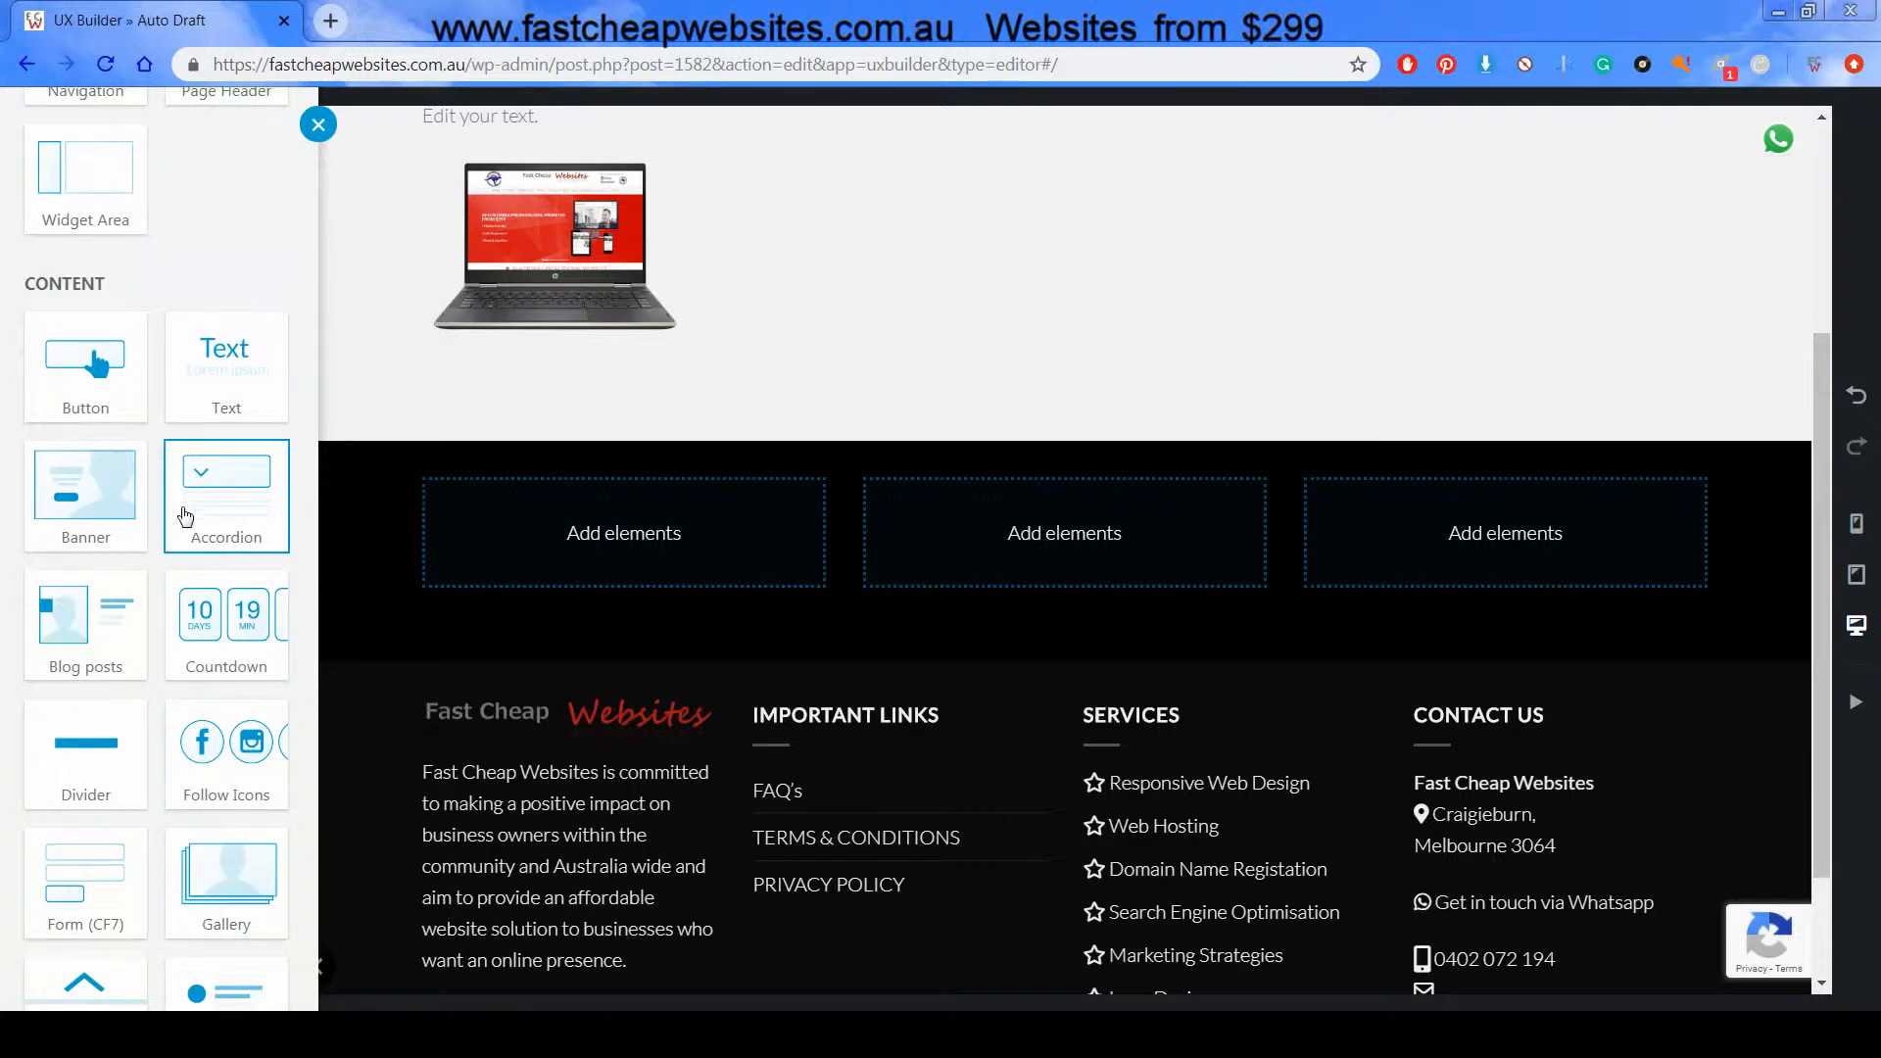
scroll(189, 516, down, 5)
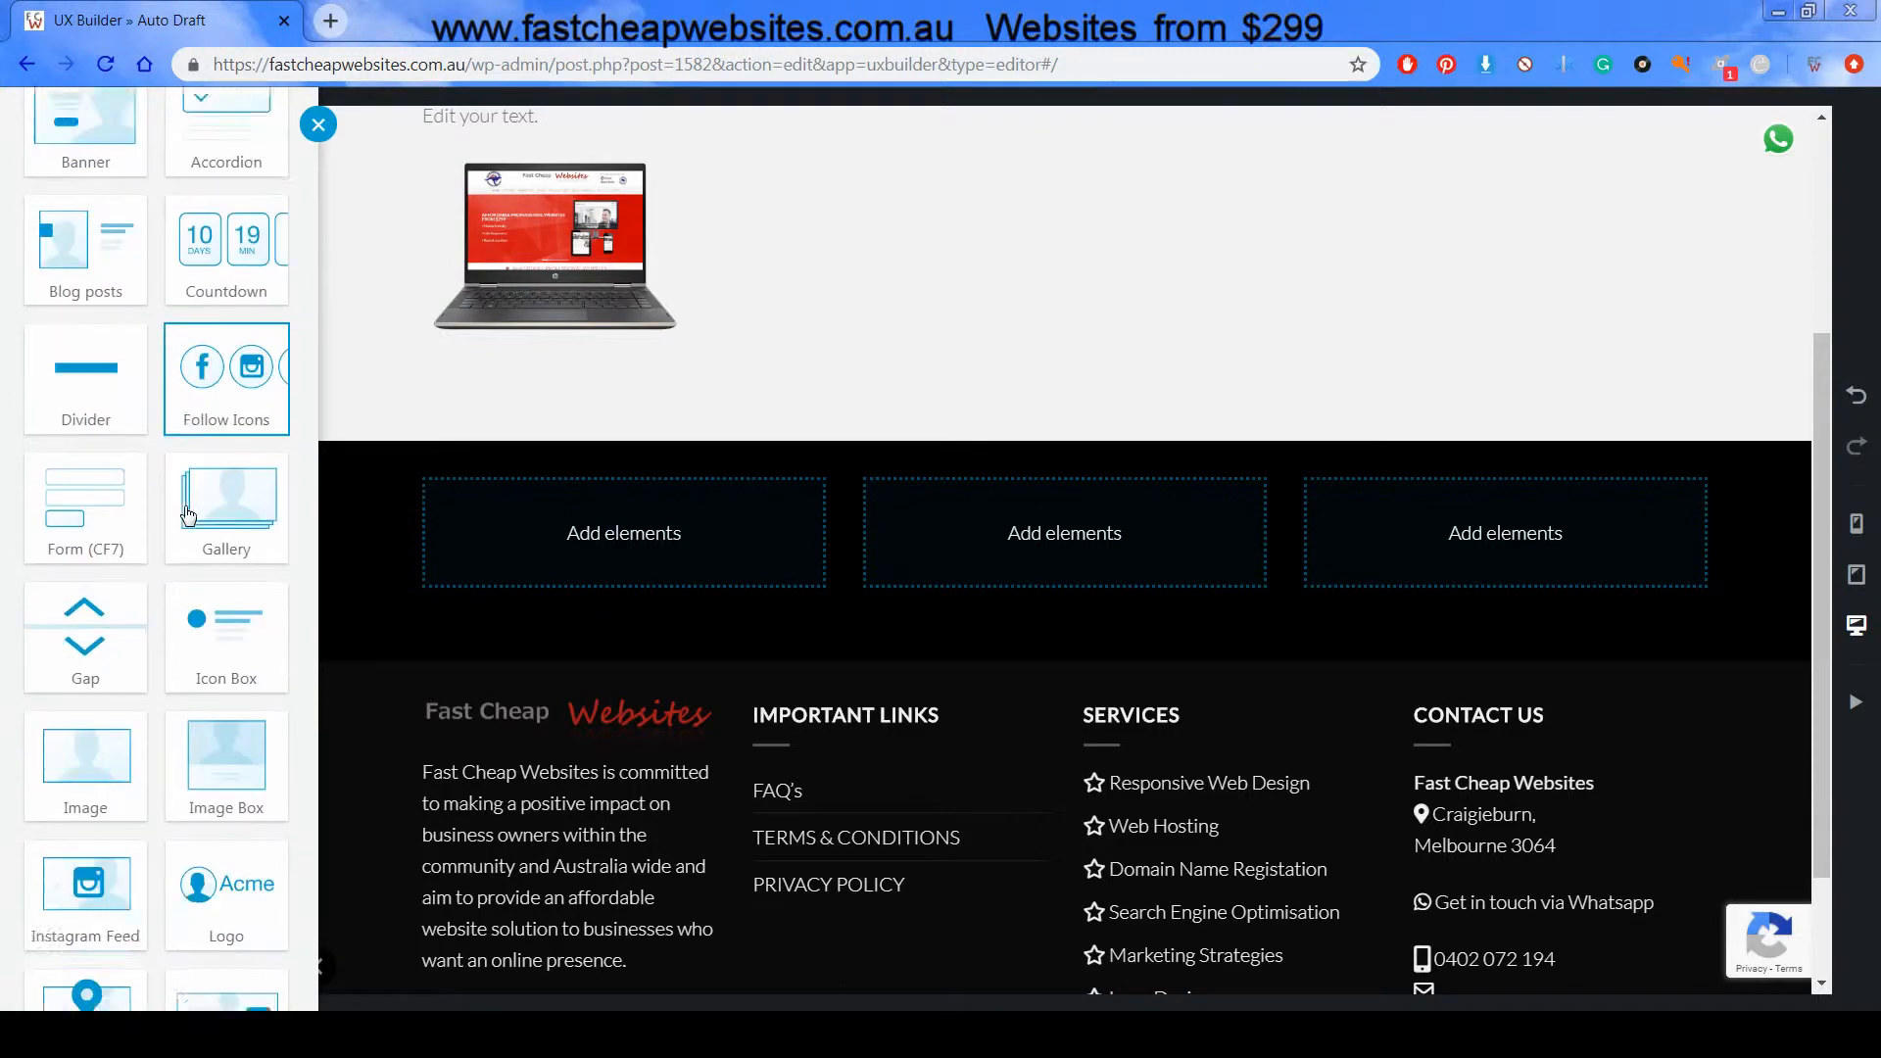
click(92, 649)
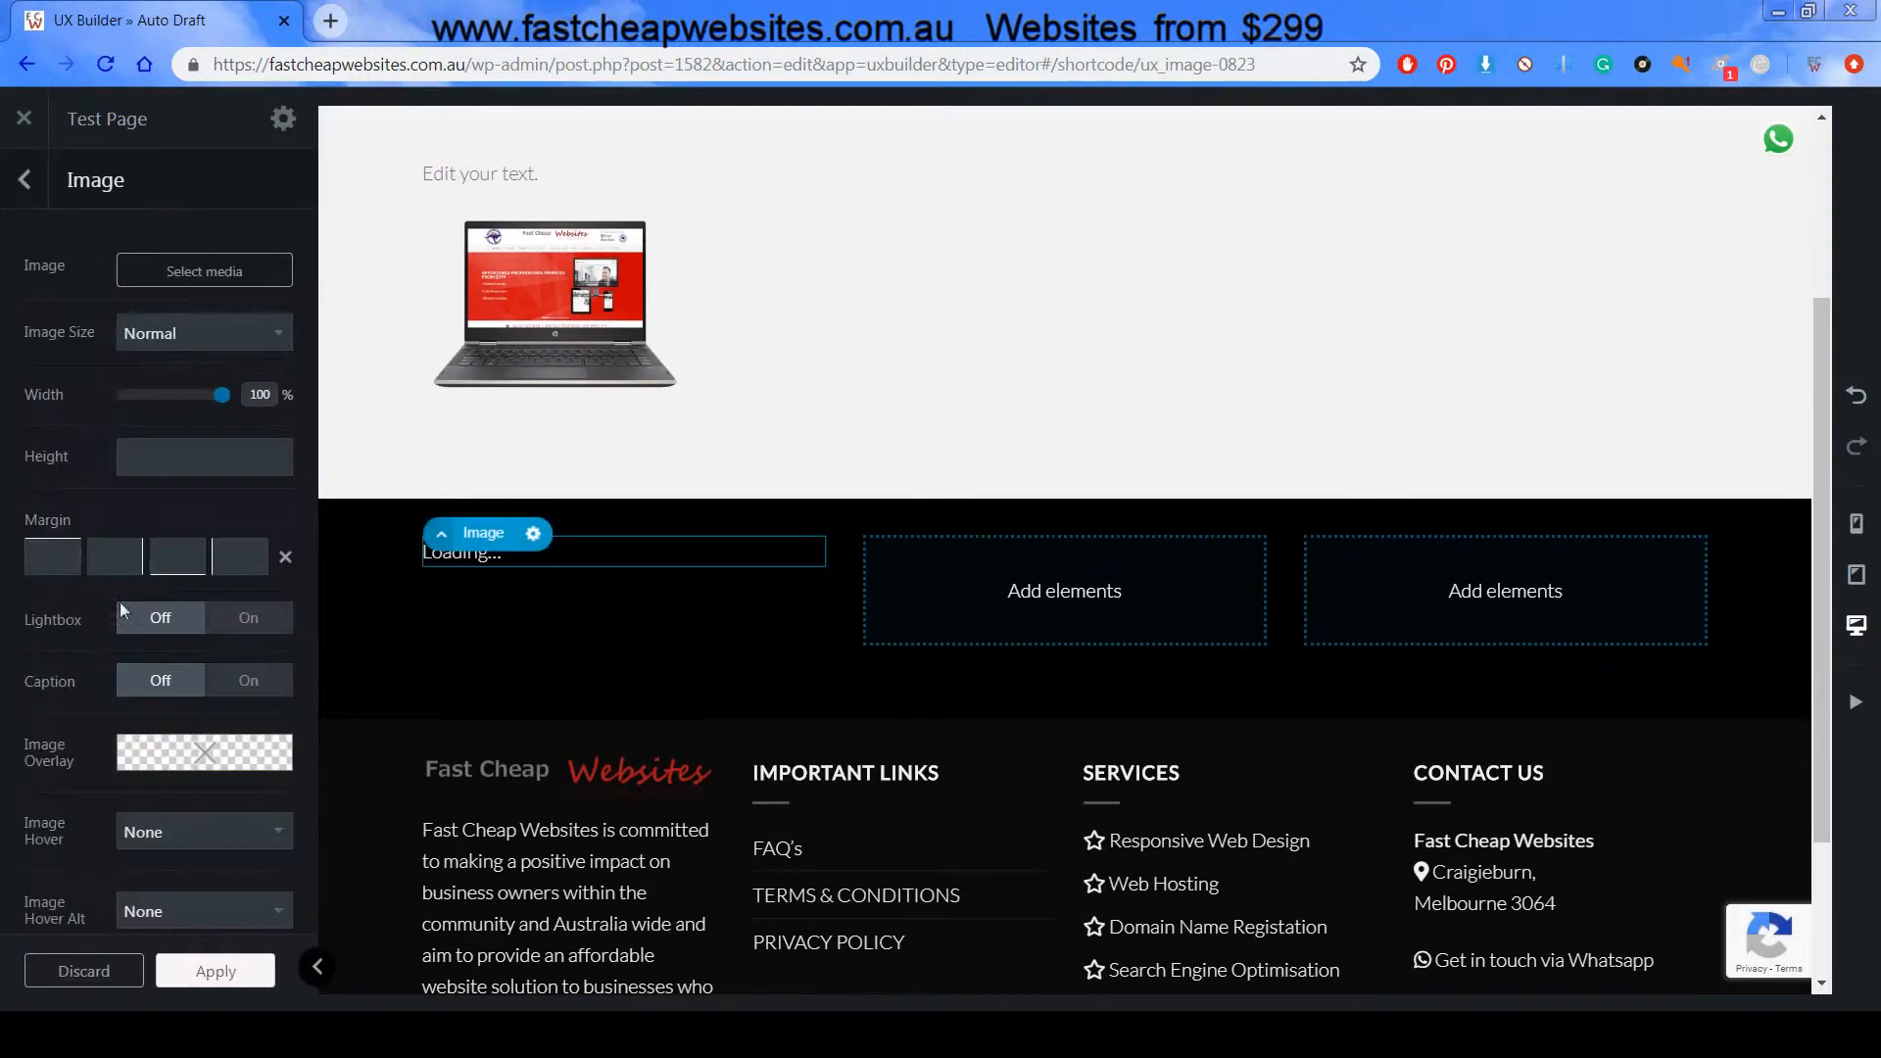
Choose the laptop picture from the media library for the new Image element
click(238, 272)
click(529, 367)
click(1754, 940)
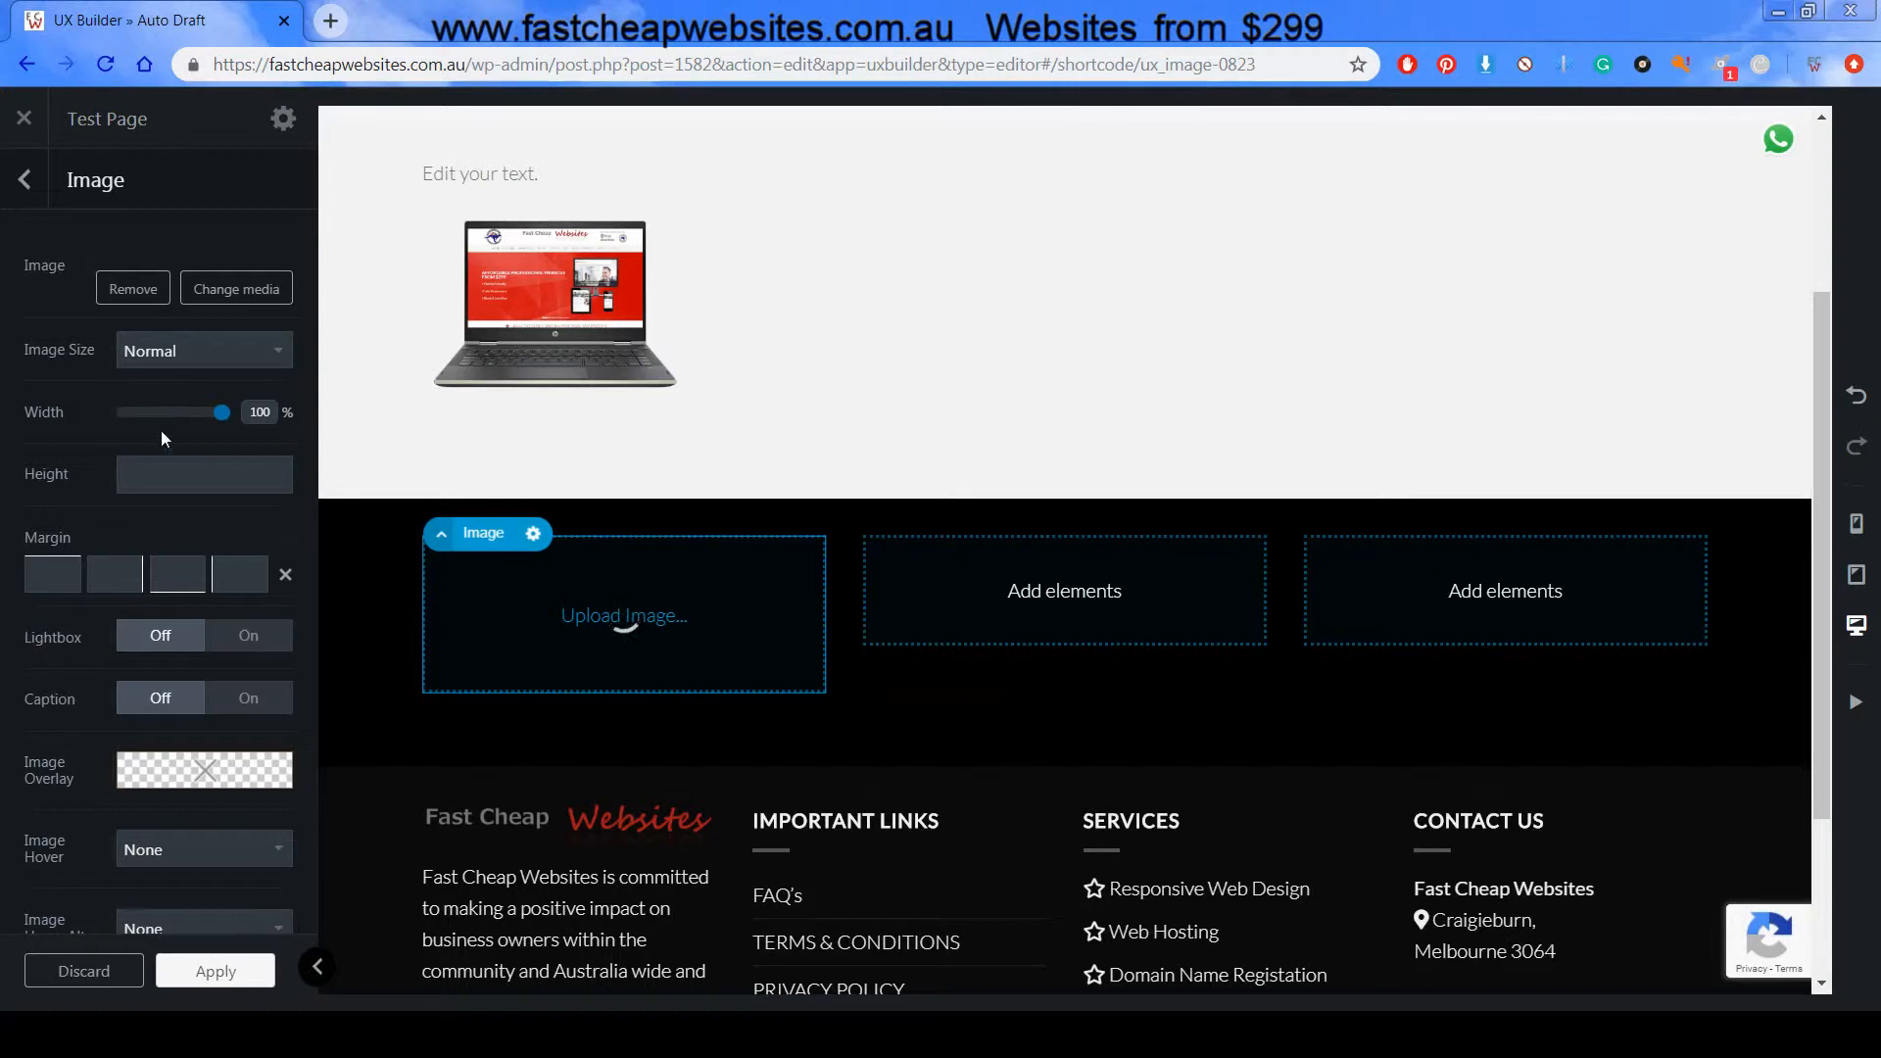
Set the laptop image's Image Hover effect to Zoom
mouse_move(221, 595)
mouse_down()
mouse_move(143, 604)
mouse_move(239, 605)
mouse_up()
scroll(239, 606, down, 2)
scroll(248, 591, down, 2)
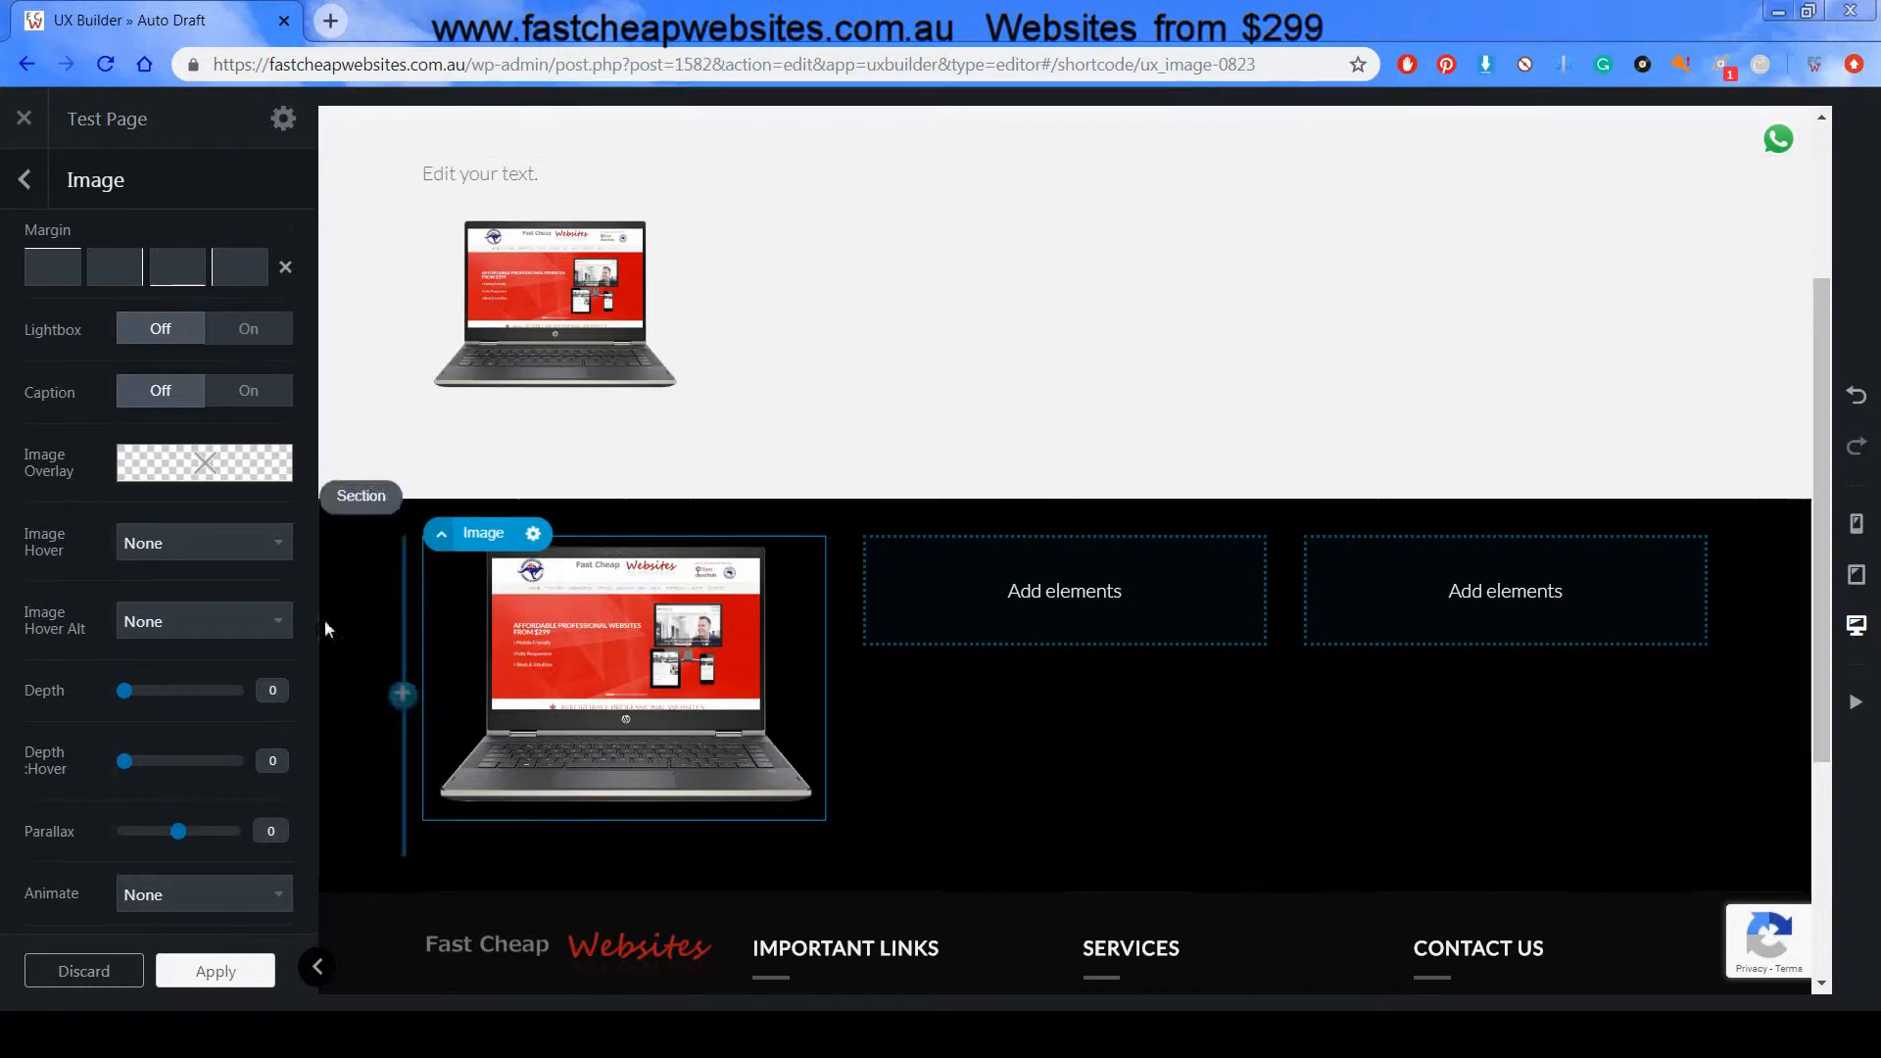
click(162, 541)
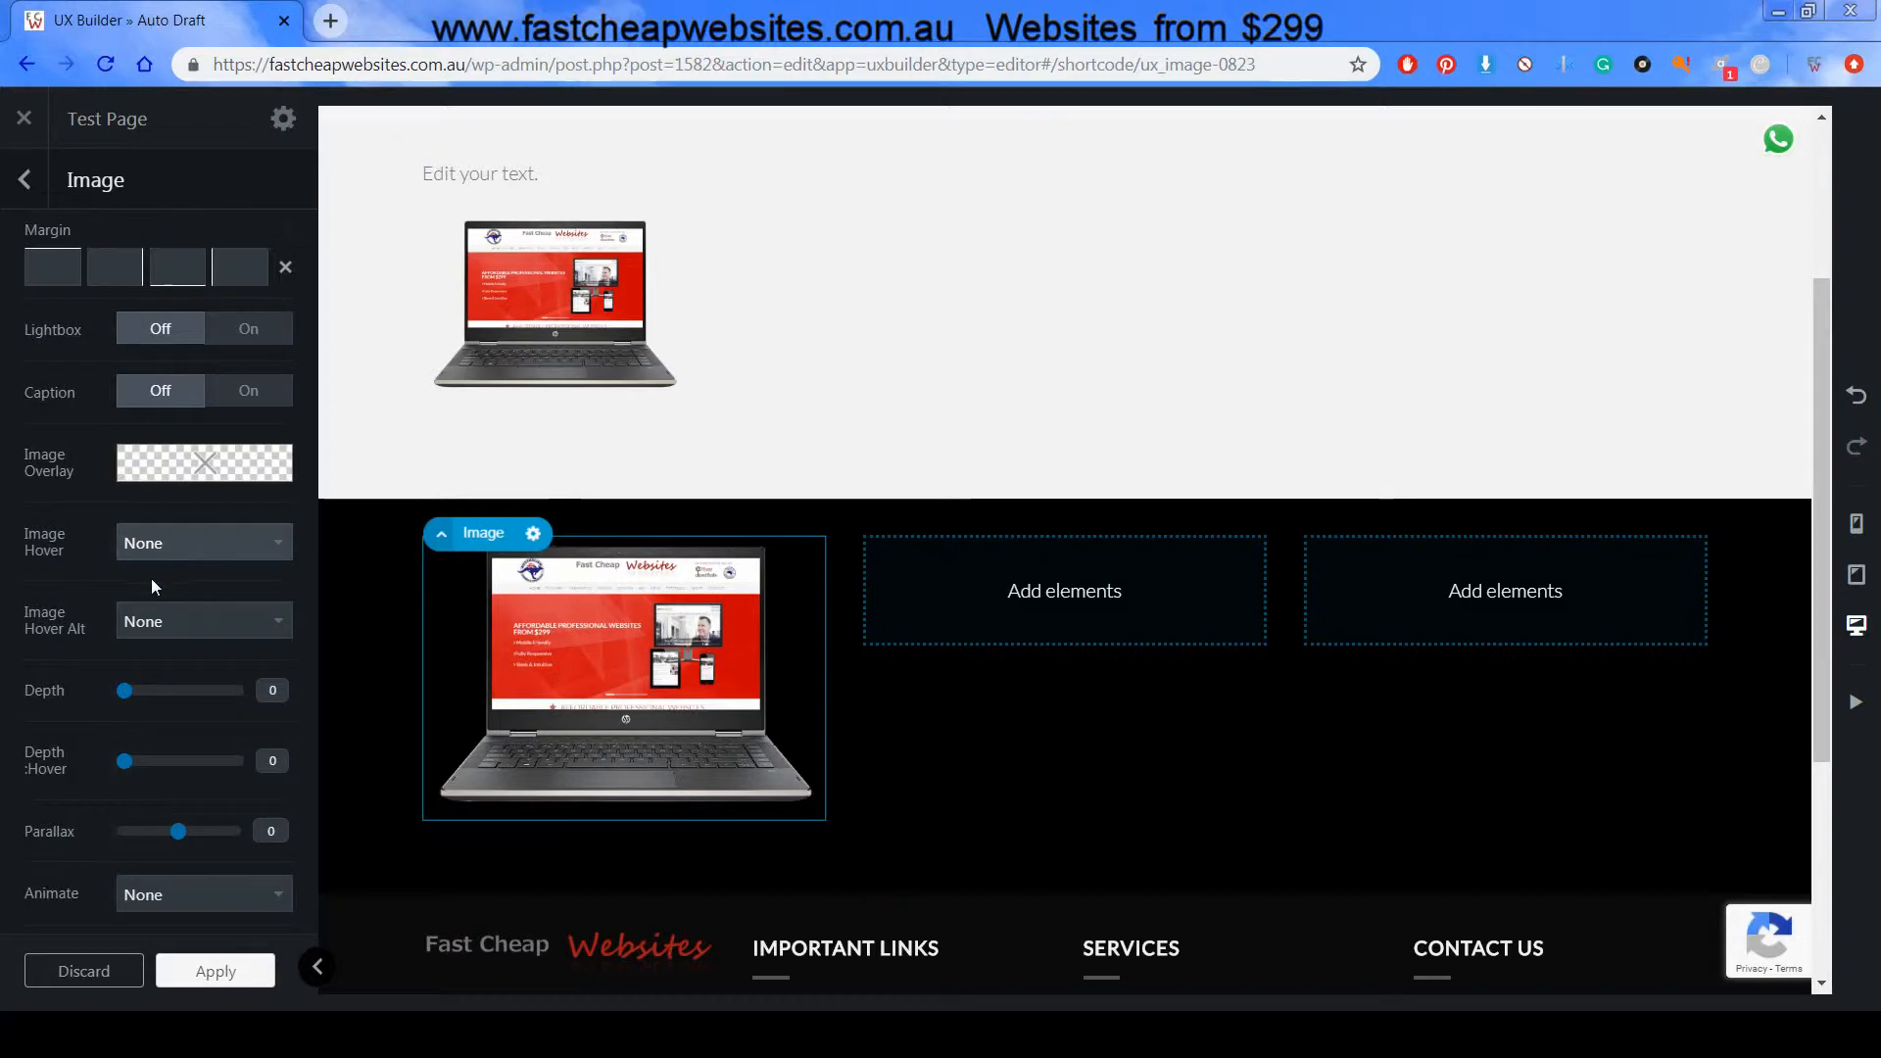
click(151, 590)
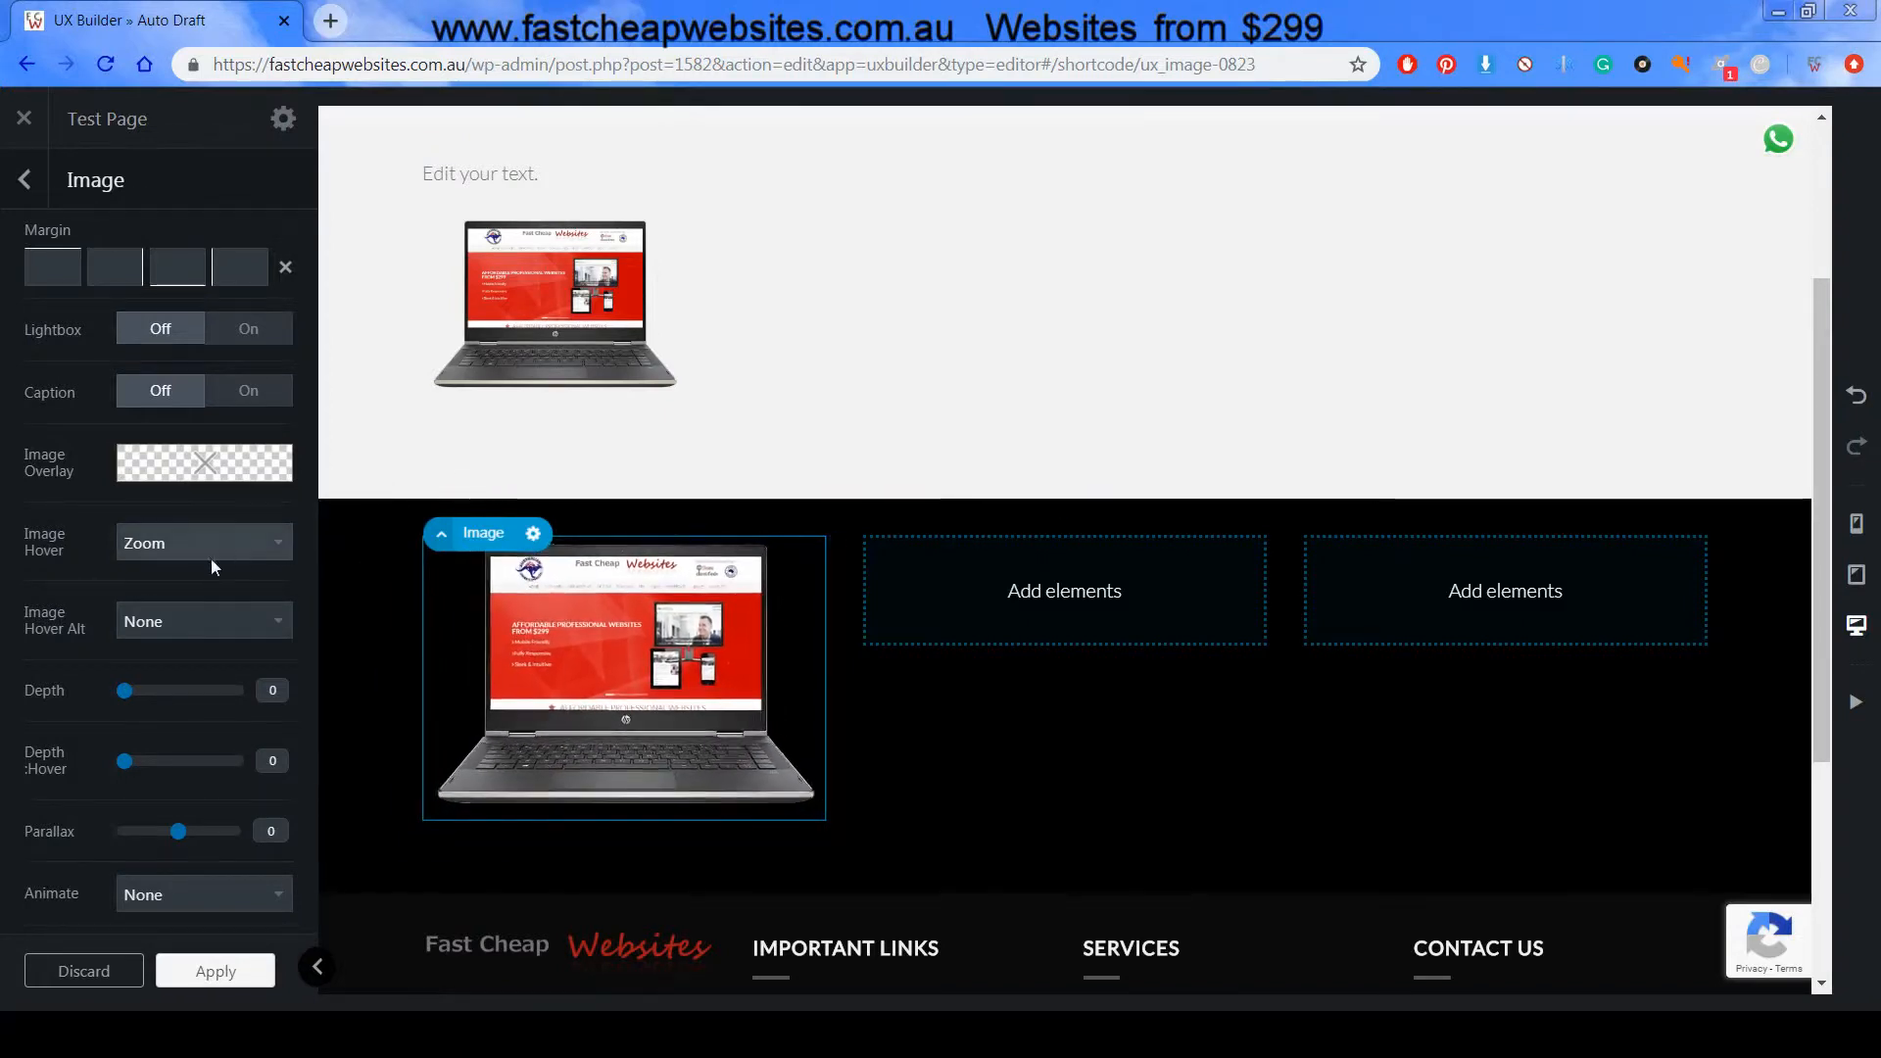
Set the laptop image's animation to Fade In Down and apply the image settings
scroll(203, 578, down, 3)
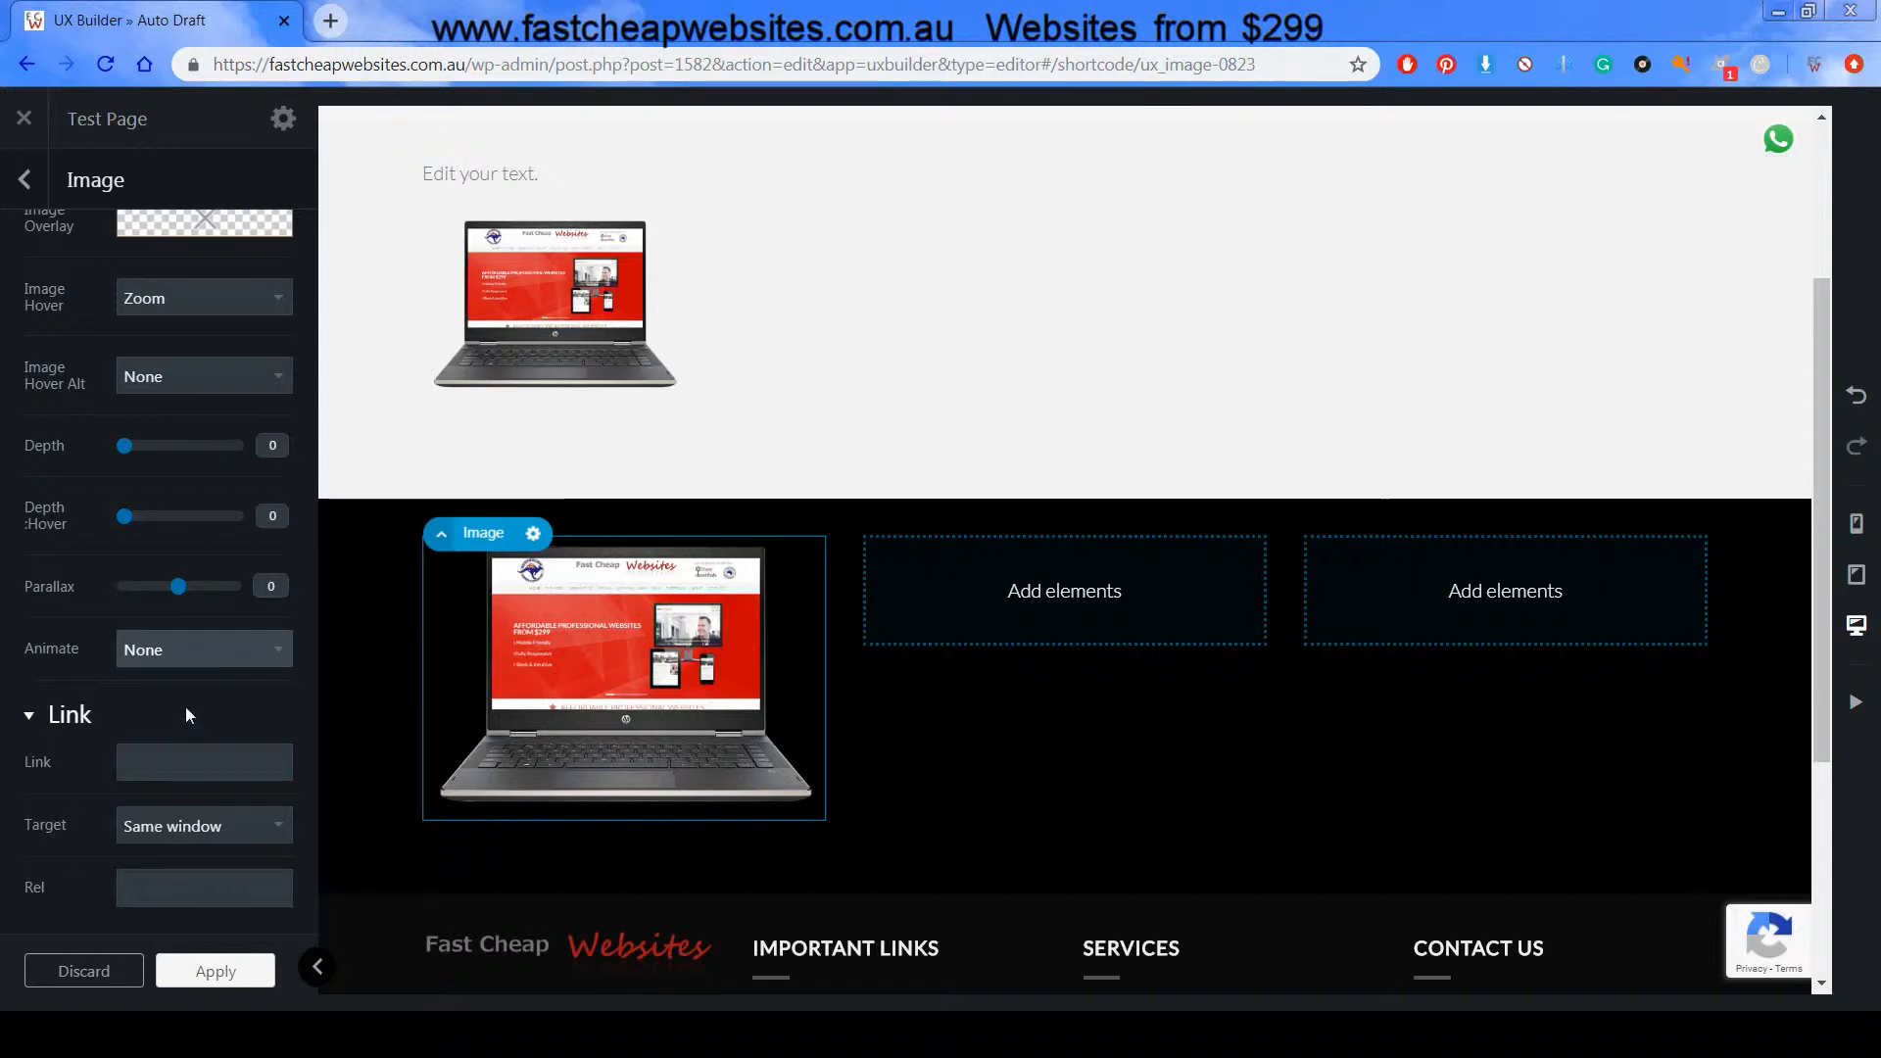
click(200, 765)
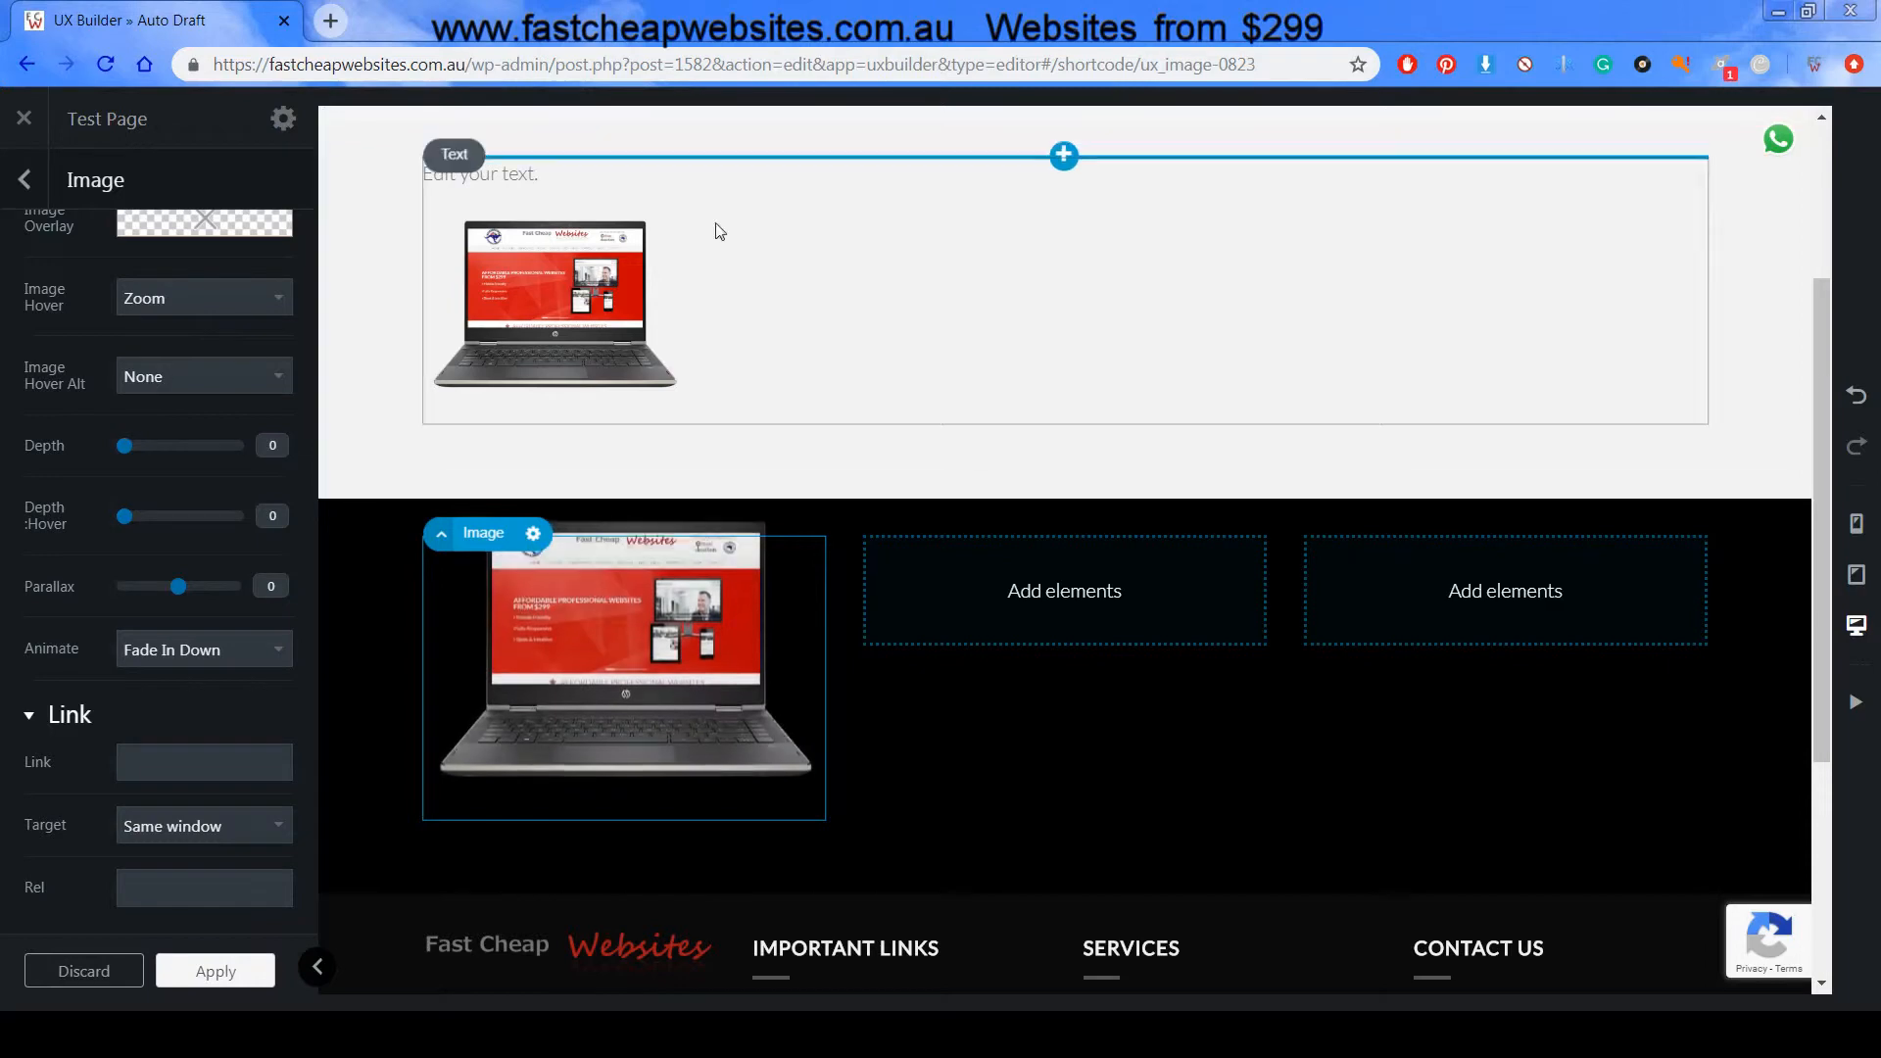
scroll(253, 690, down, 2)
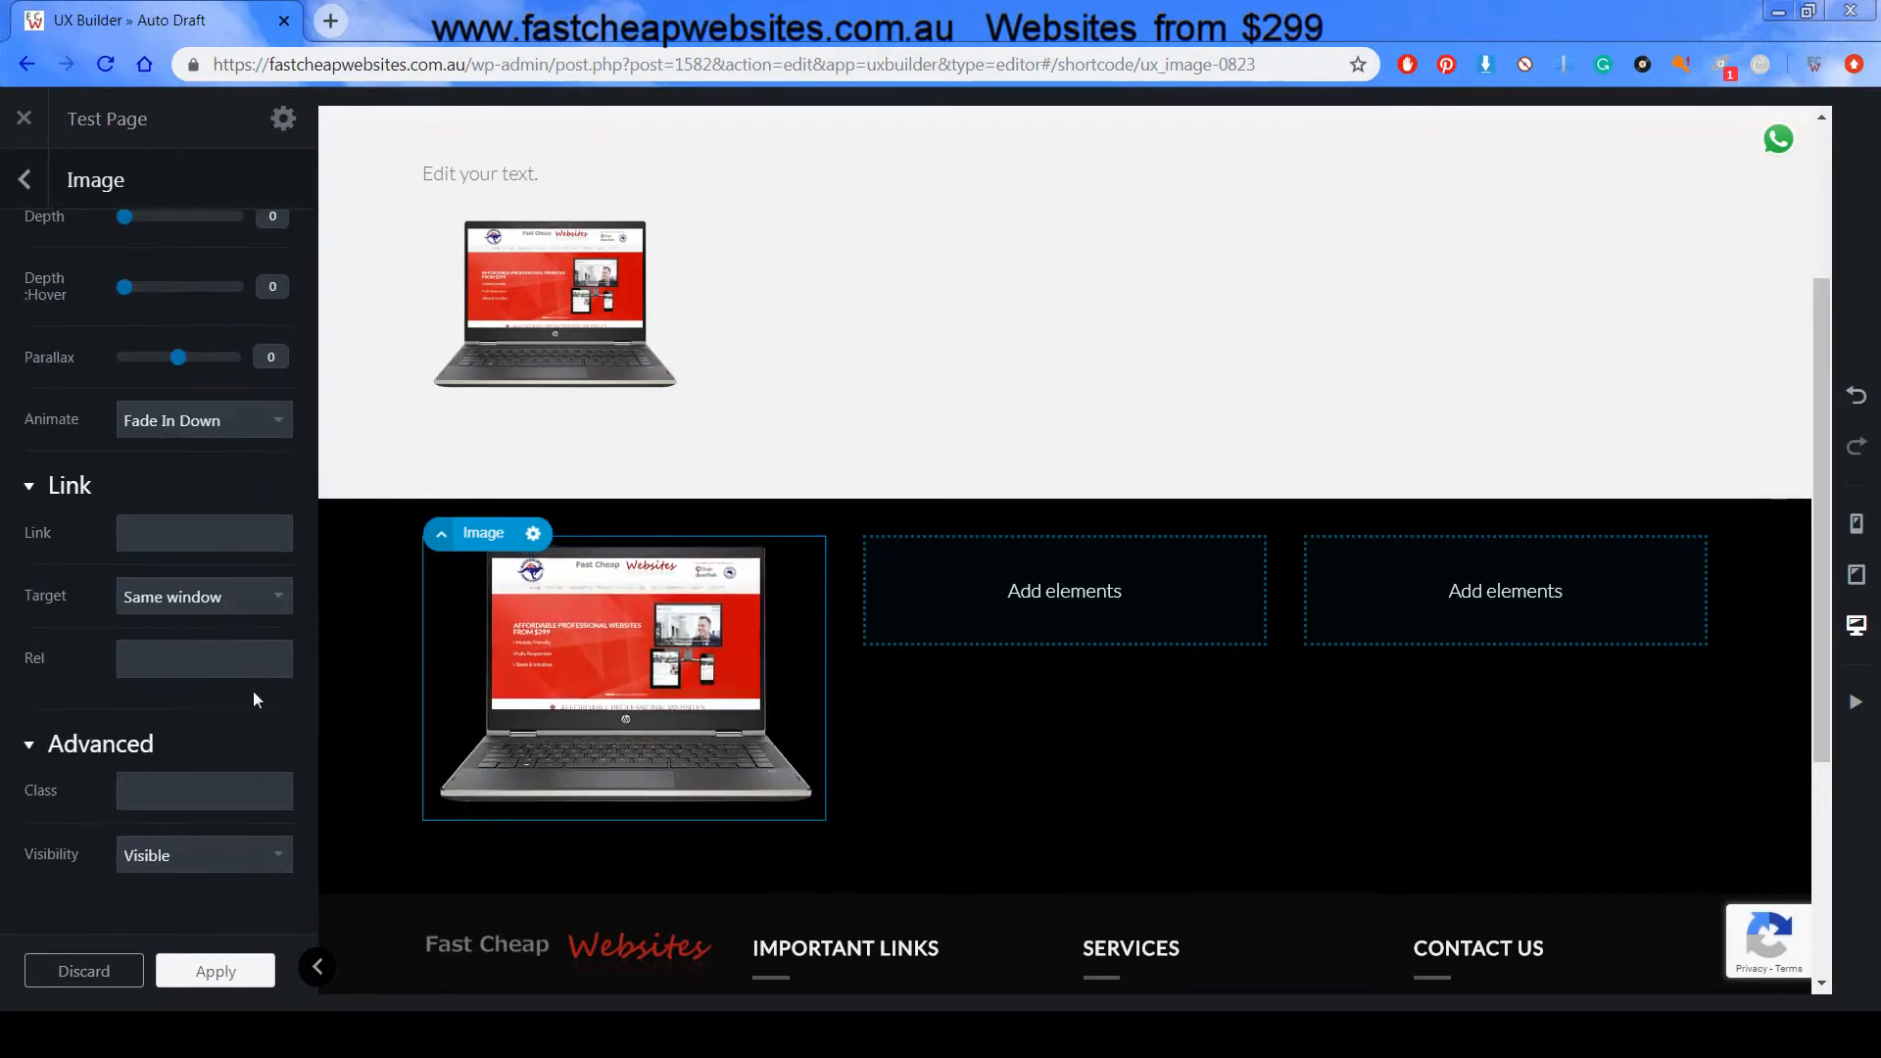
click(166, 529)
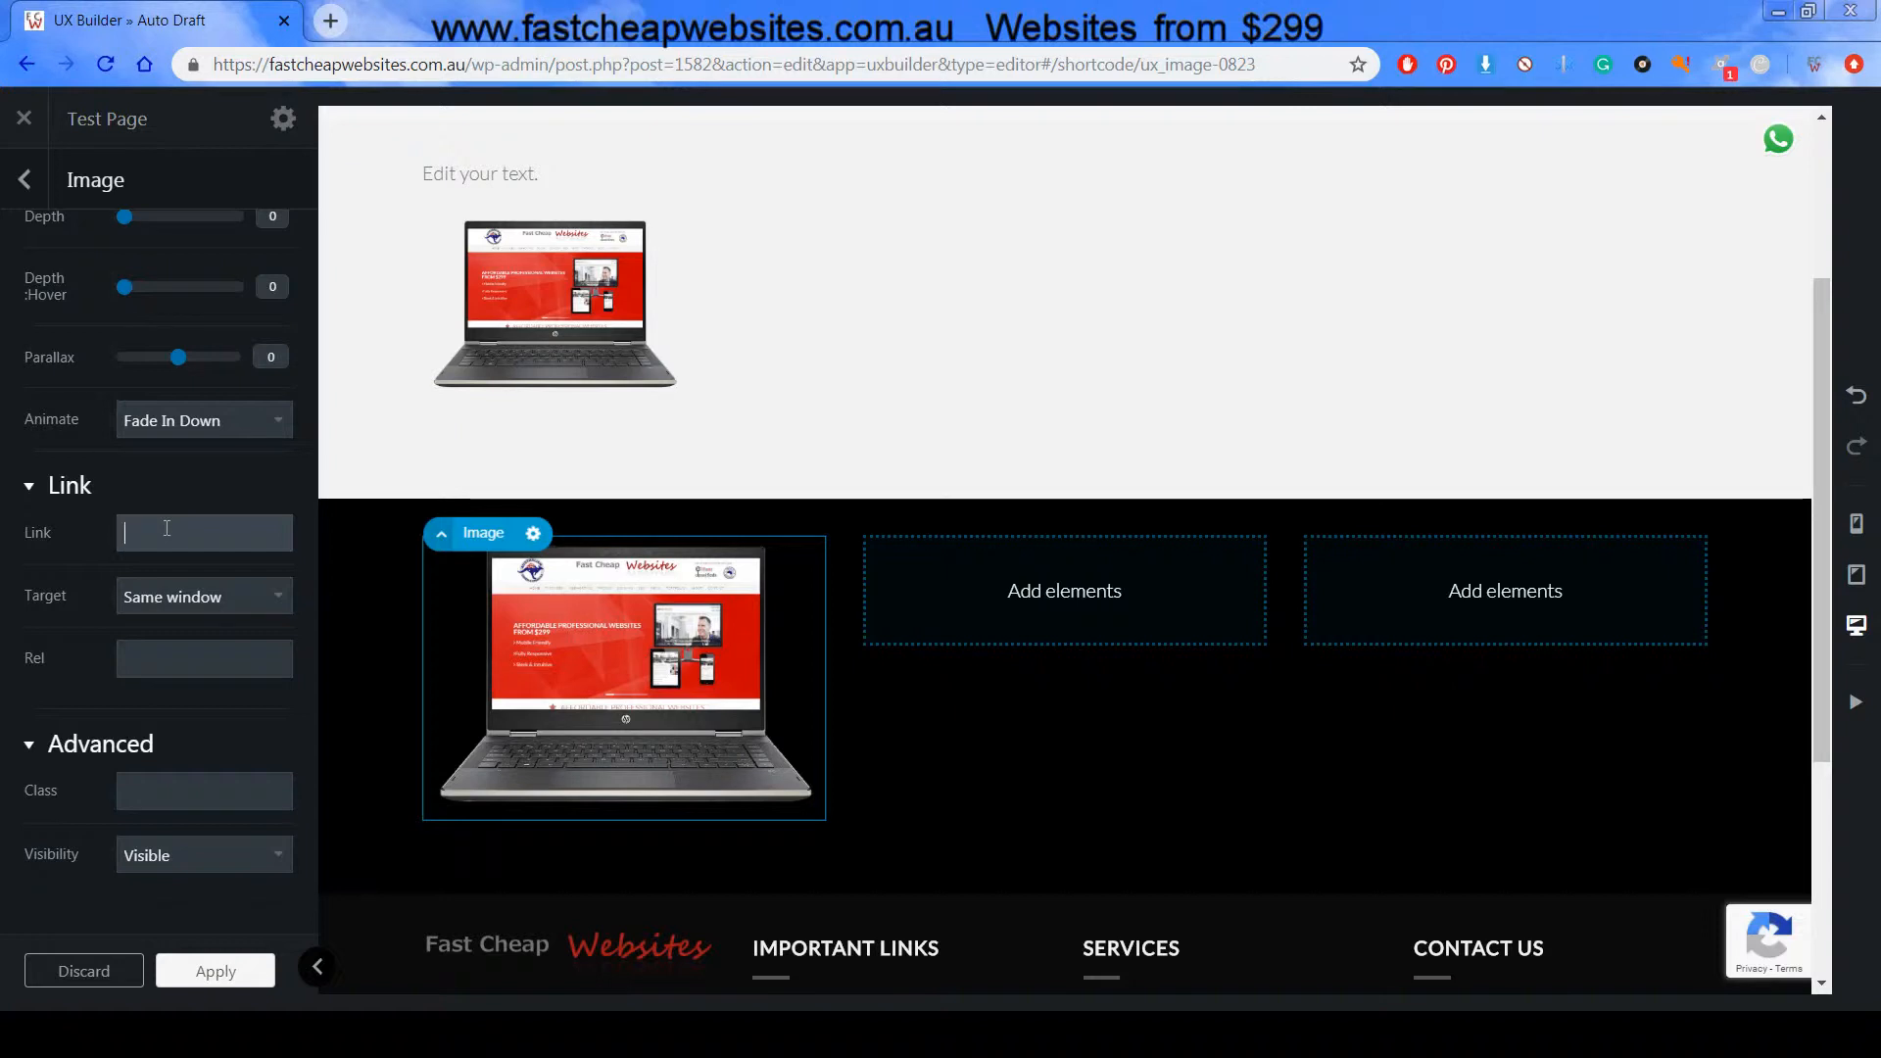
scroll(196, 745, up, 2)
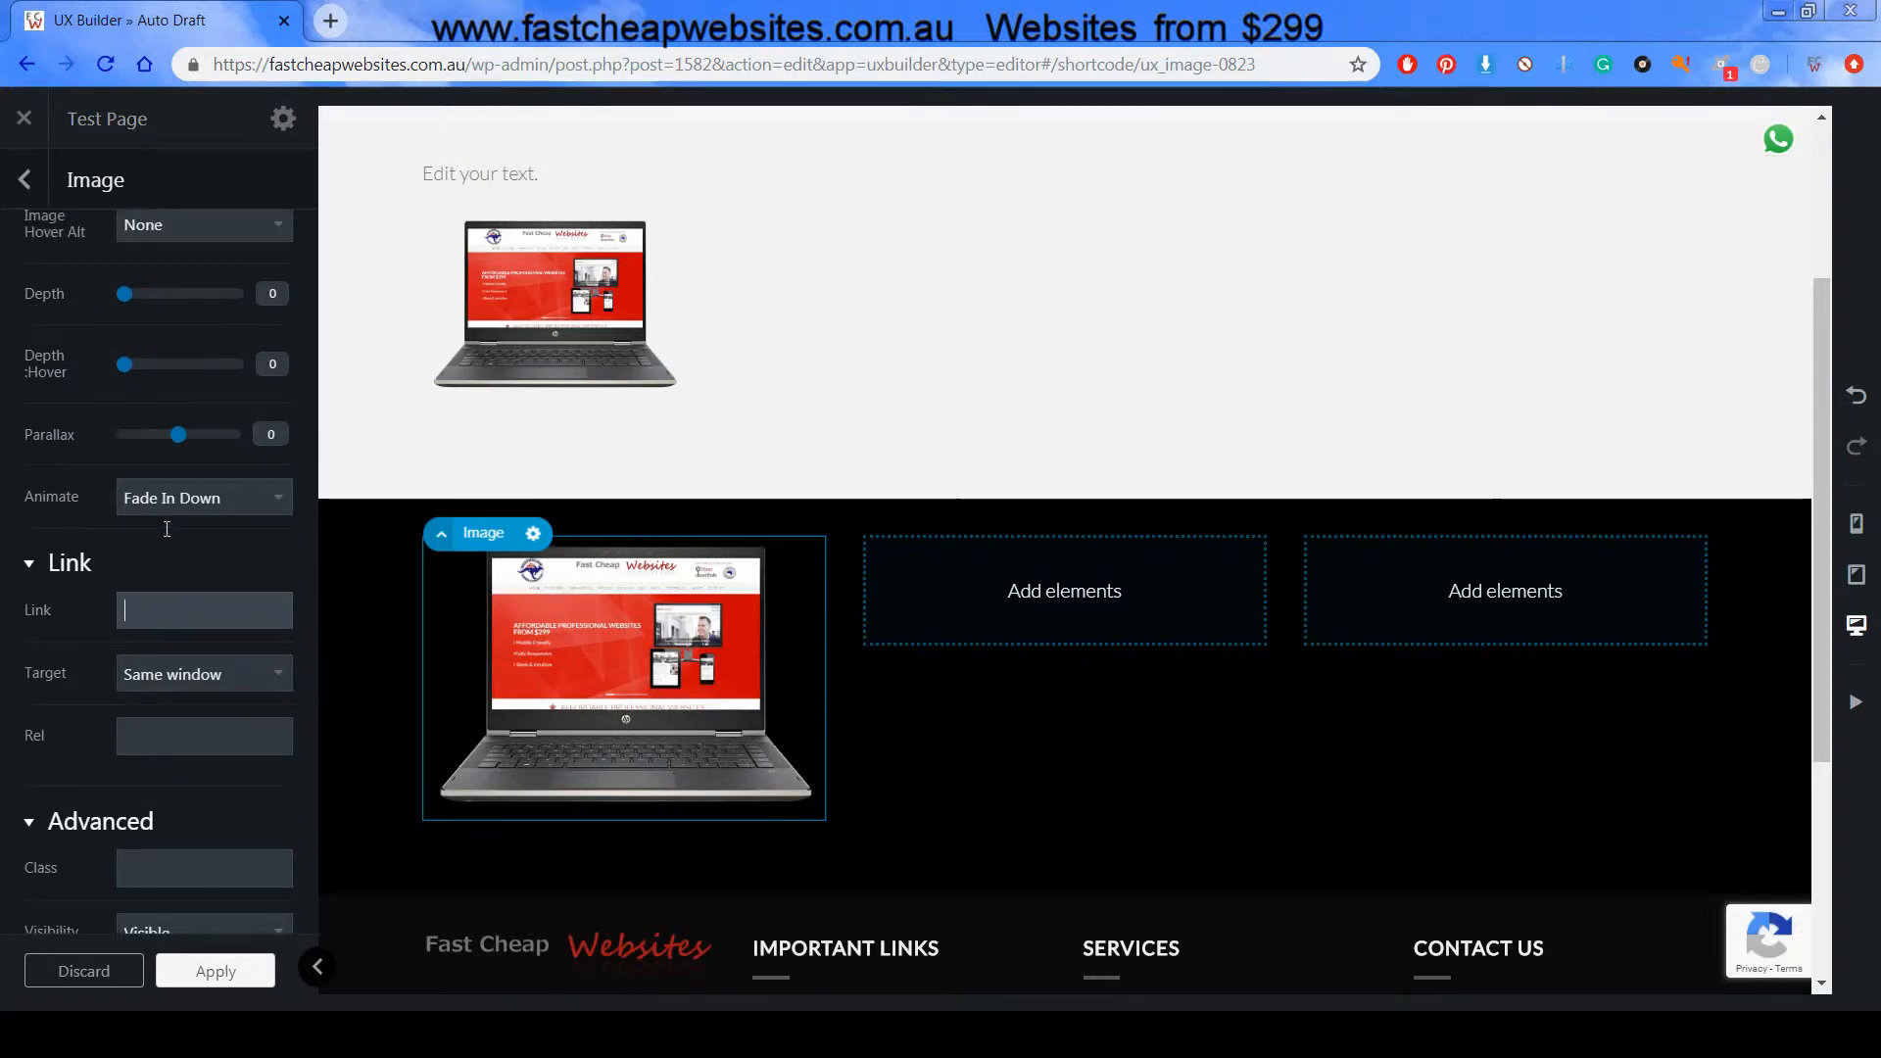
click(218, 972)
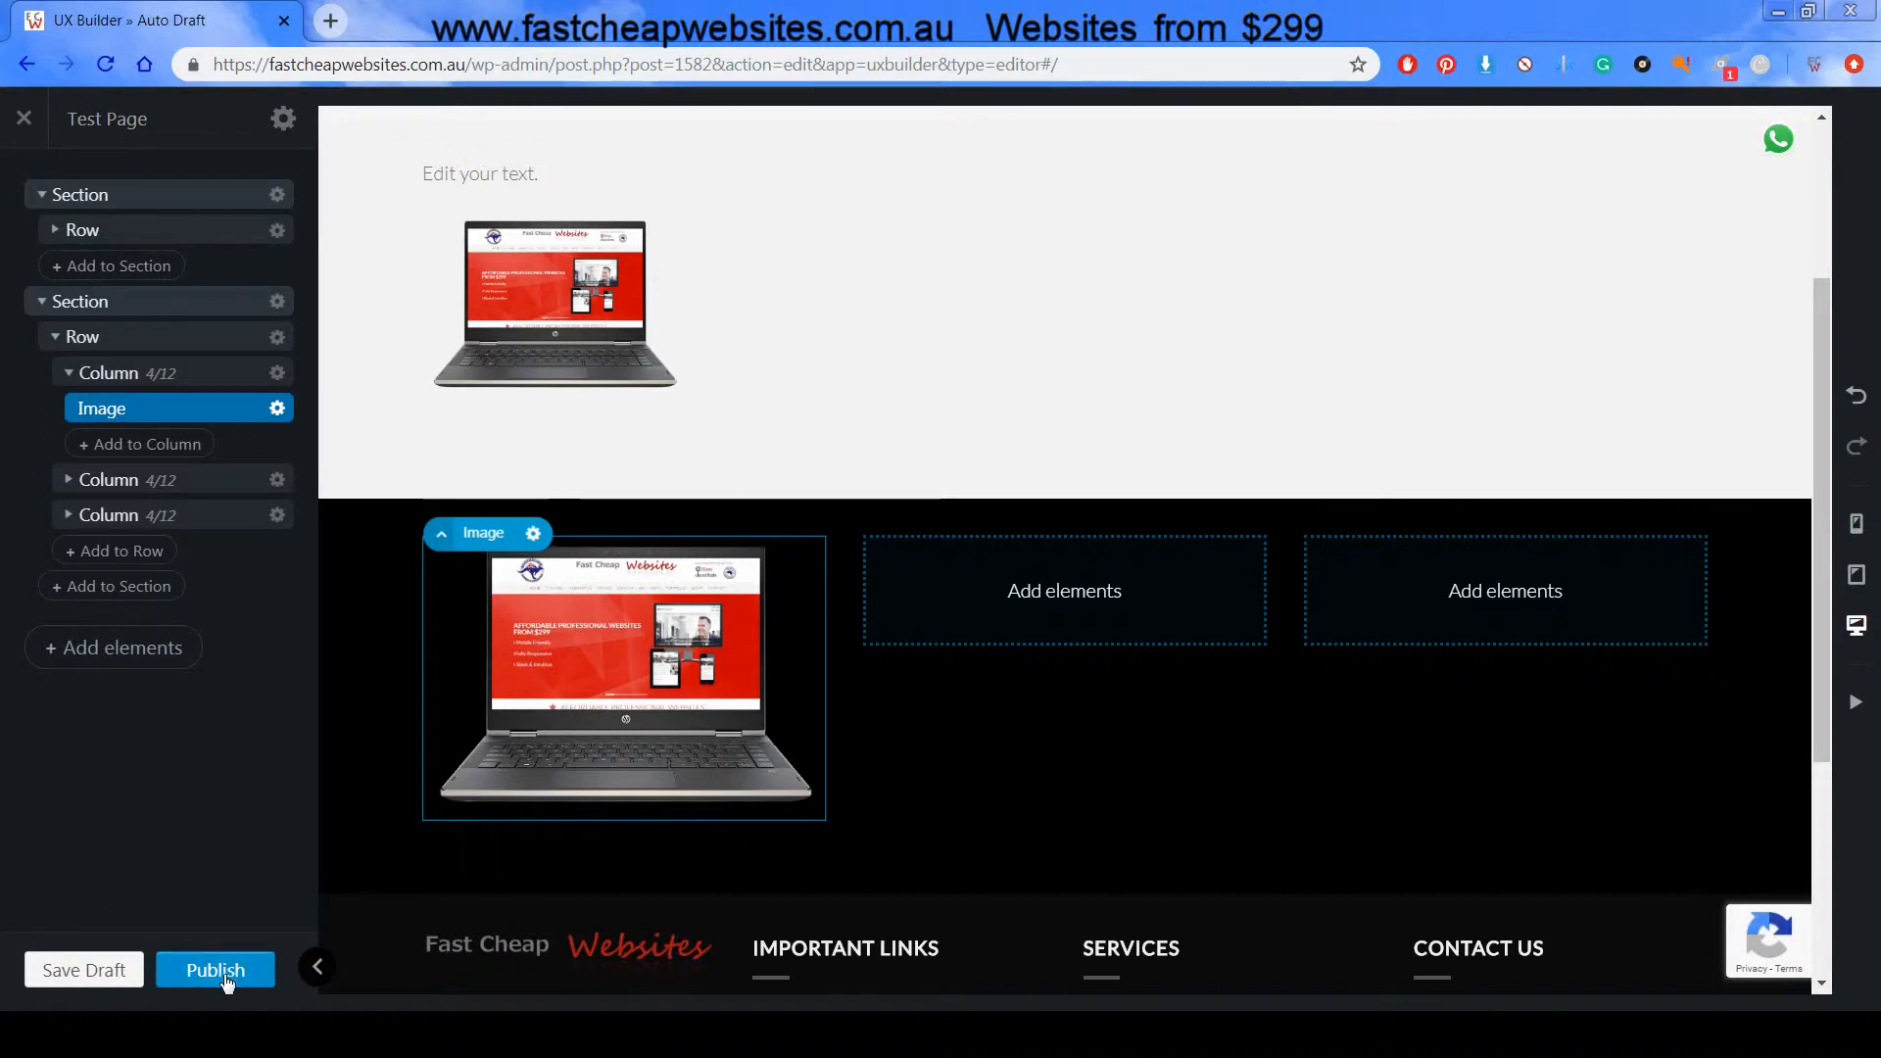
click(40, 303)
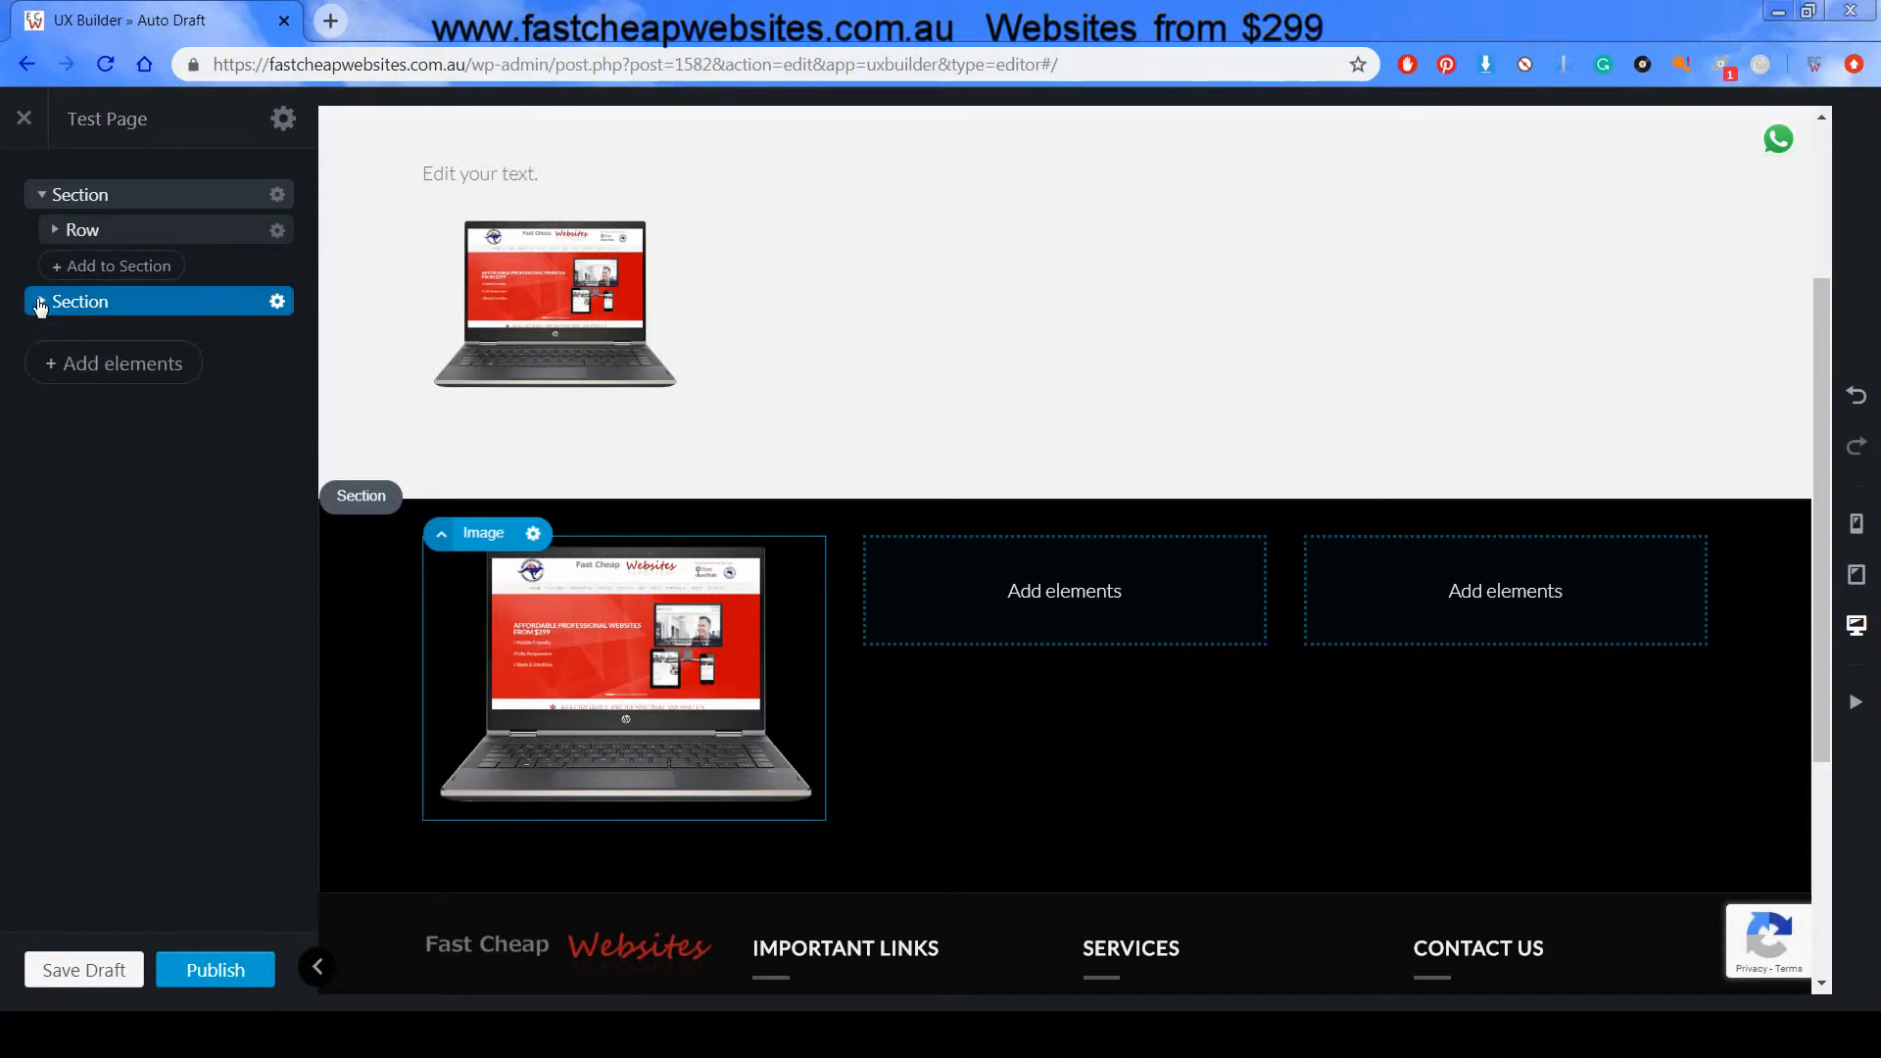
click(40, 304)
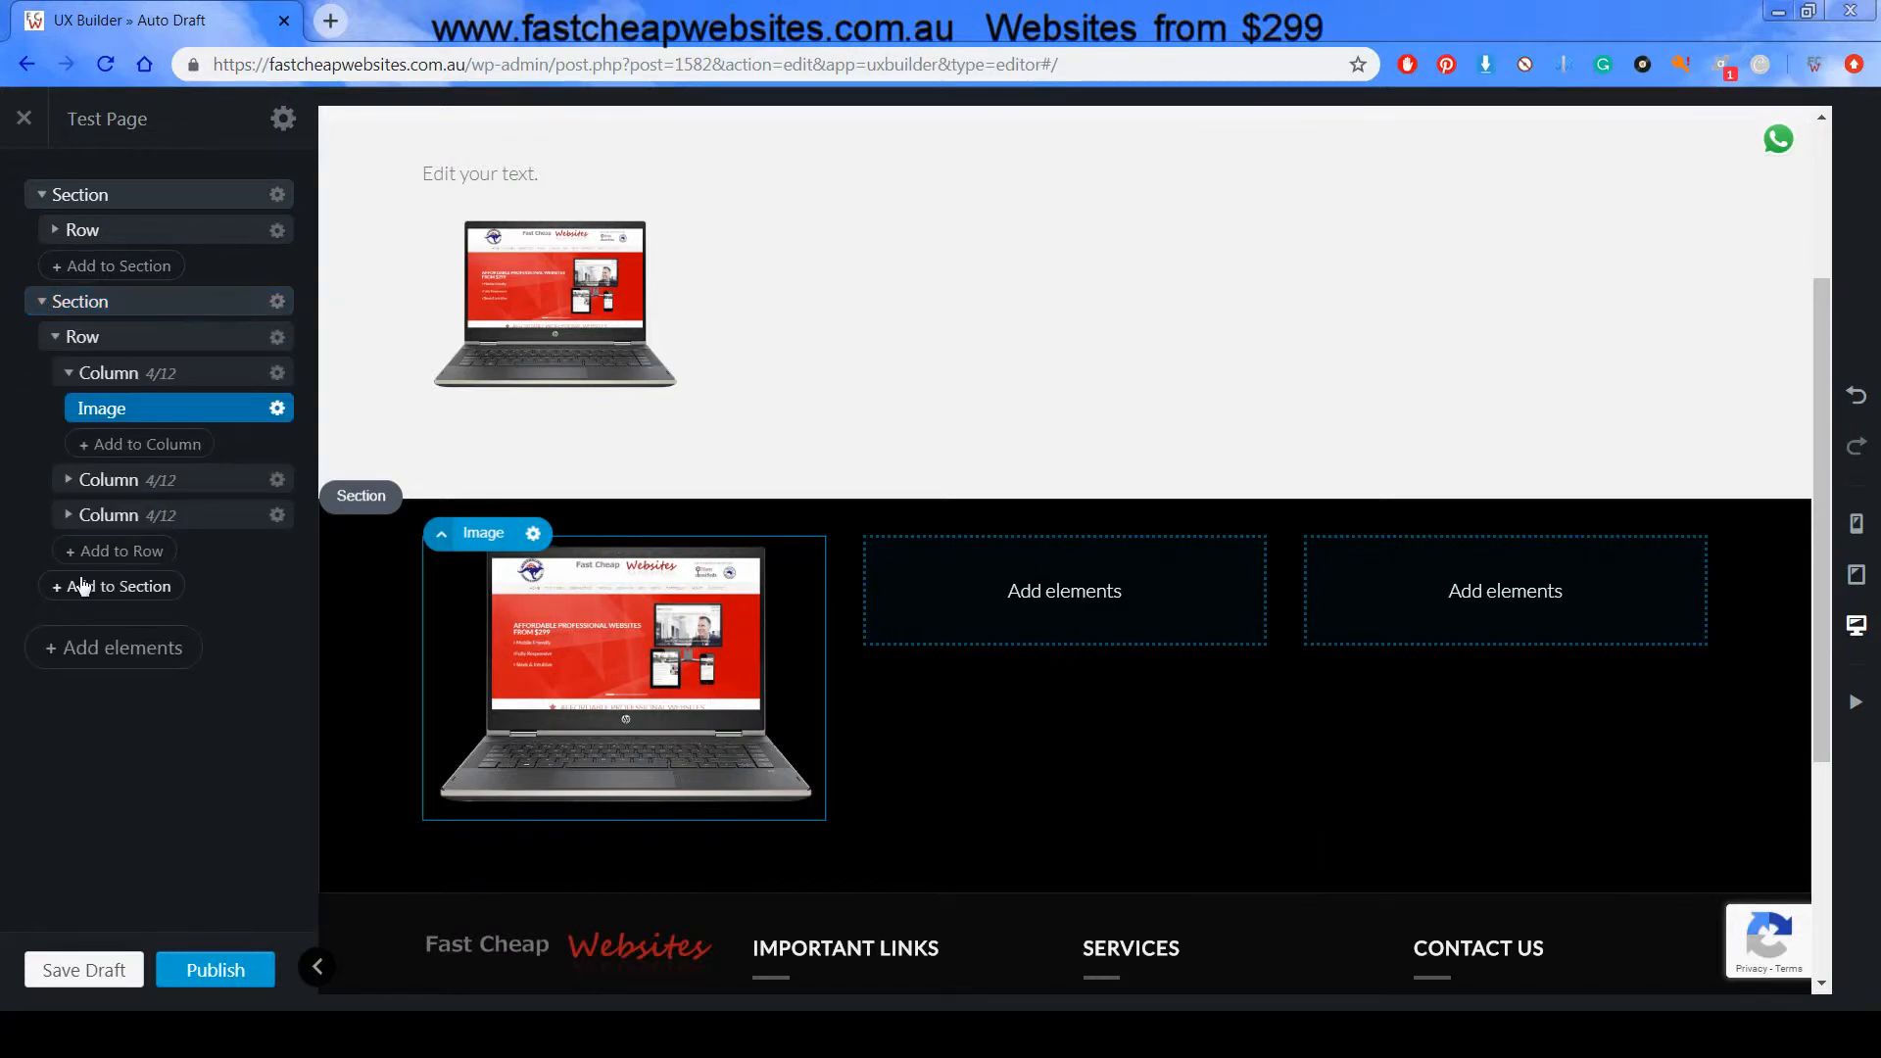
Replace "Edit your text." in the first section's text element with "you can addd text here or delete" and accept the edit
scroll(605, 304, up, 2)
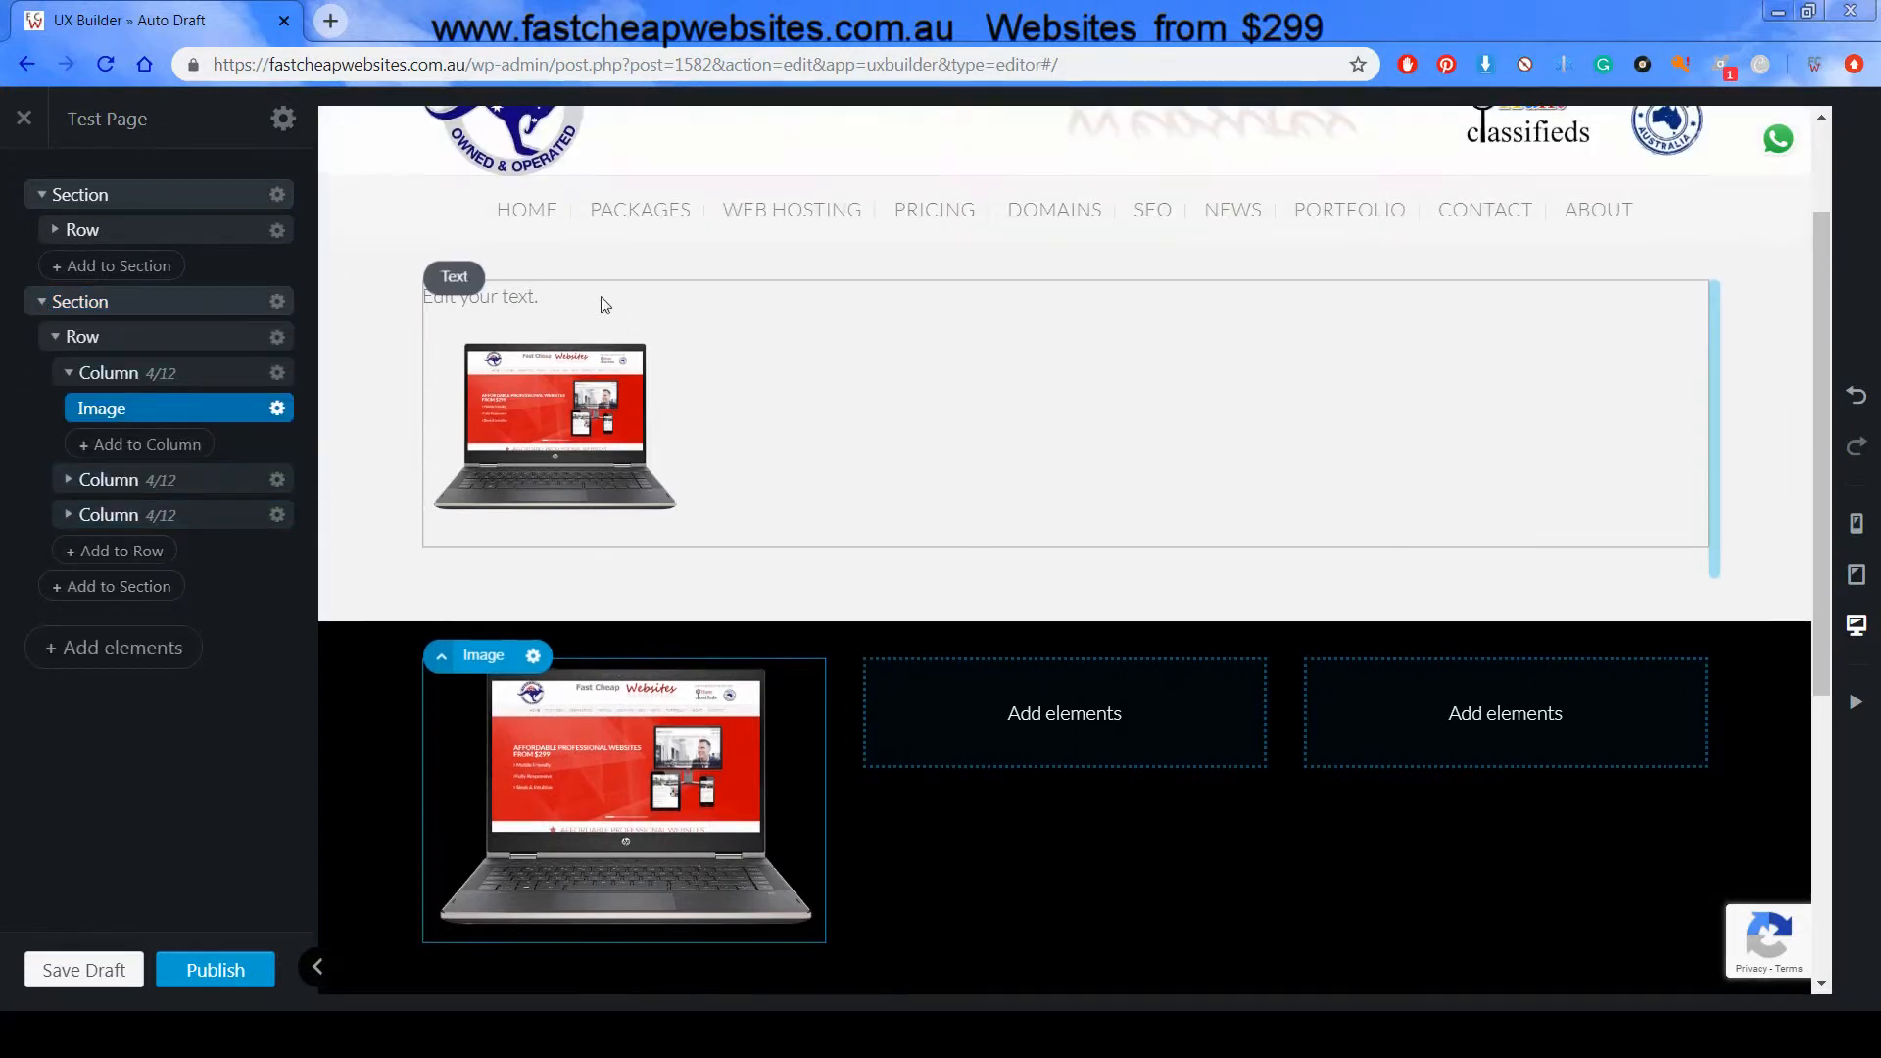
double_click(530, 306)
click(338, 500)
click(340, 512)
click(240, 405)
text(you can addd tex)
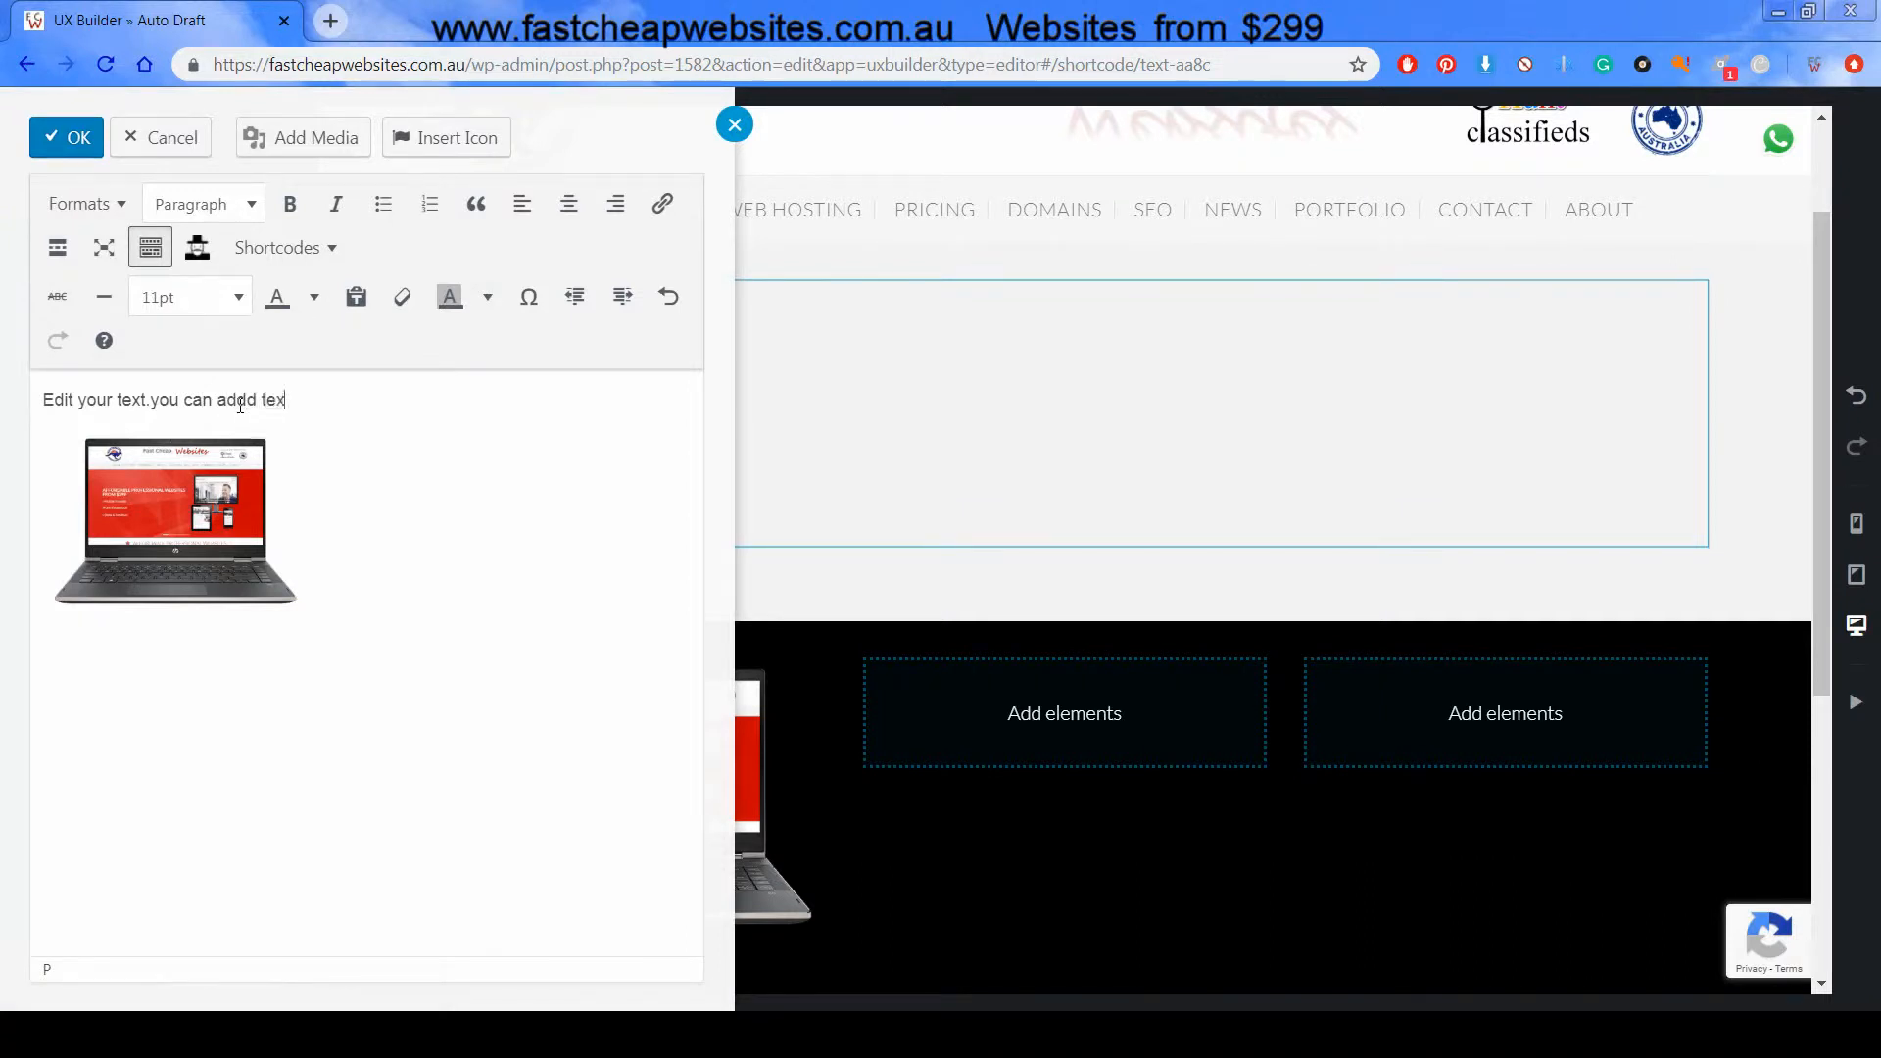
text(t here or delete)
drag(146, 396, 43, 399)
key(BackSpace)
click(66, 143)
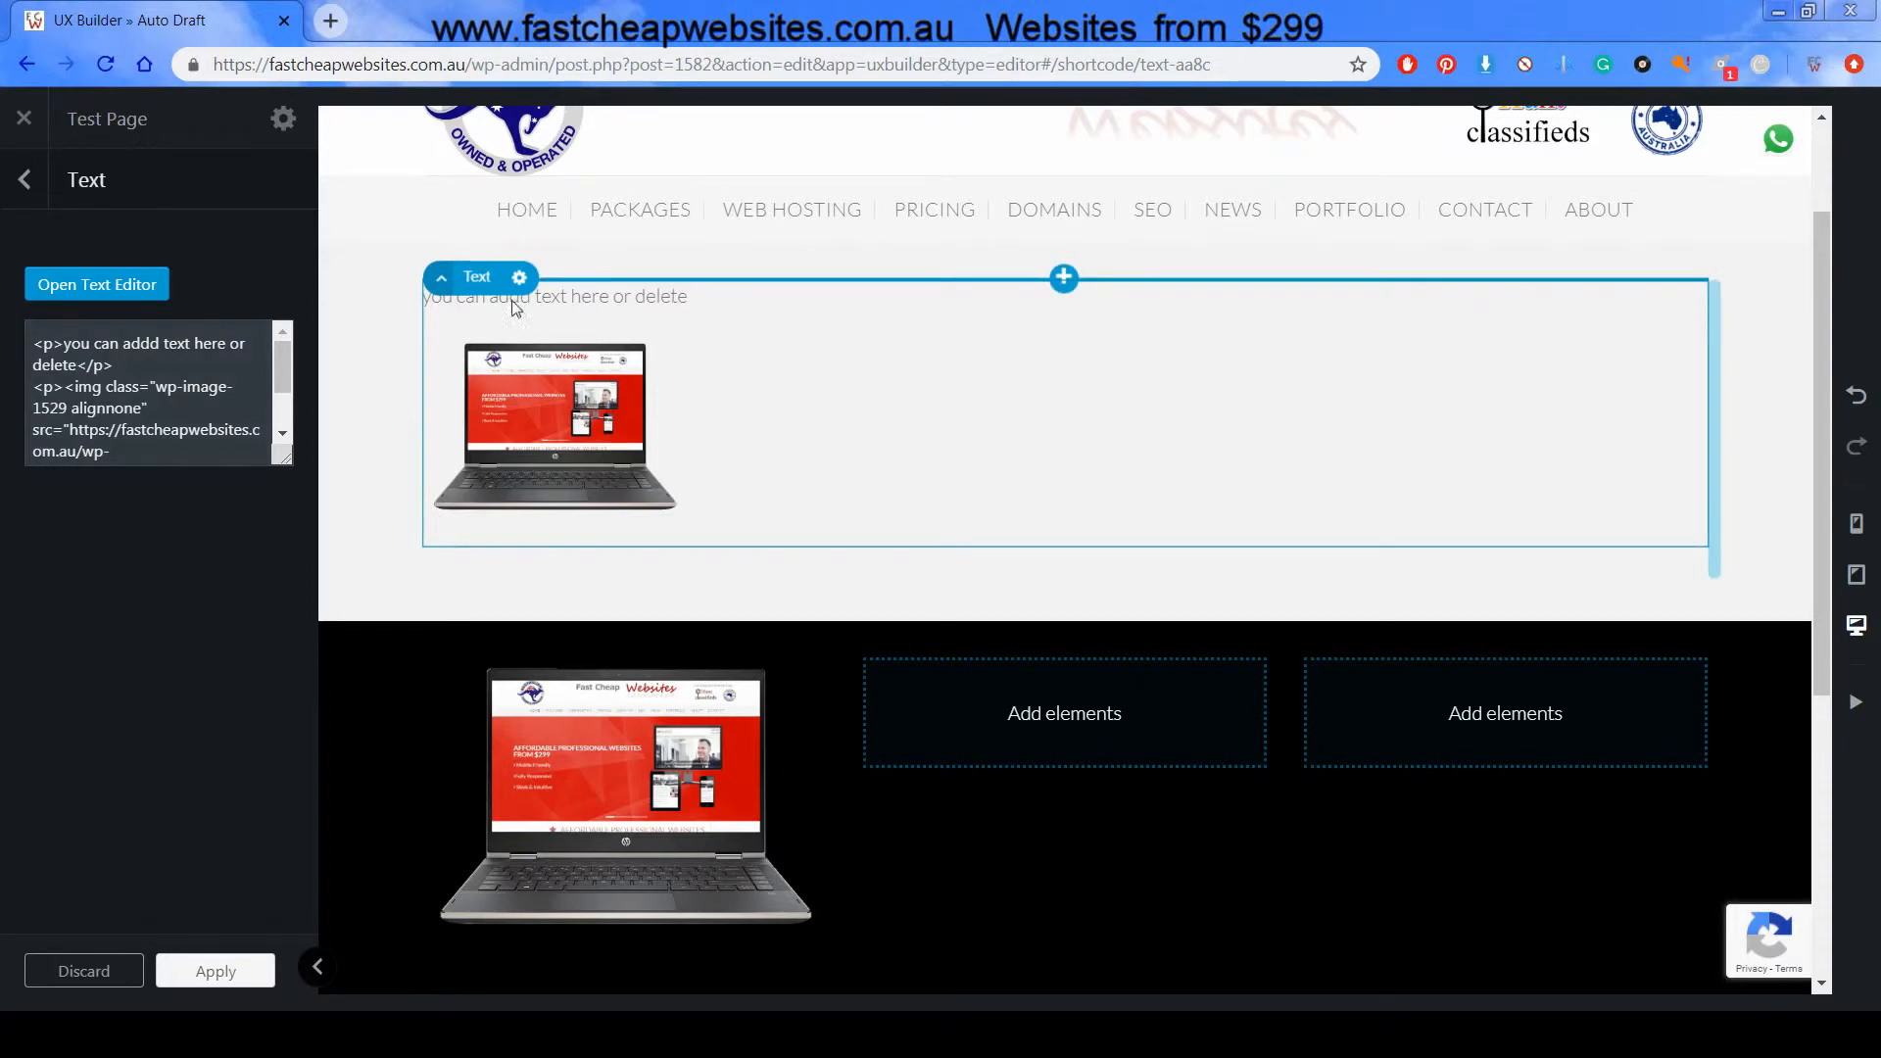
Reopen the first section's text in the text editor, close it and return to the page's element tree
click(91, 289)
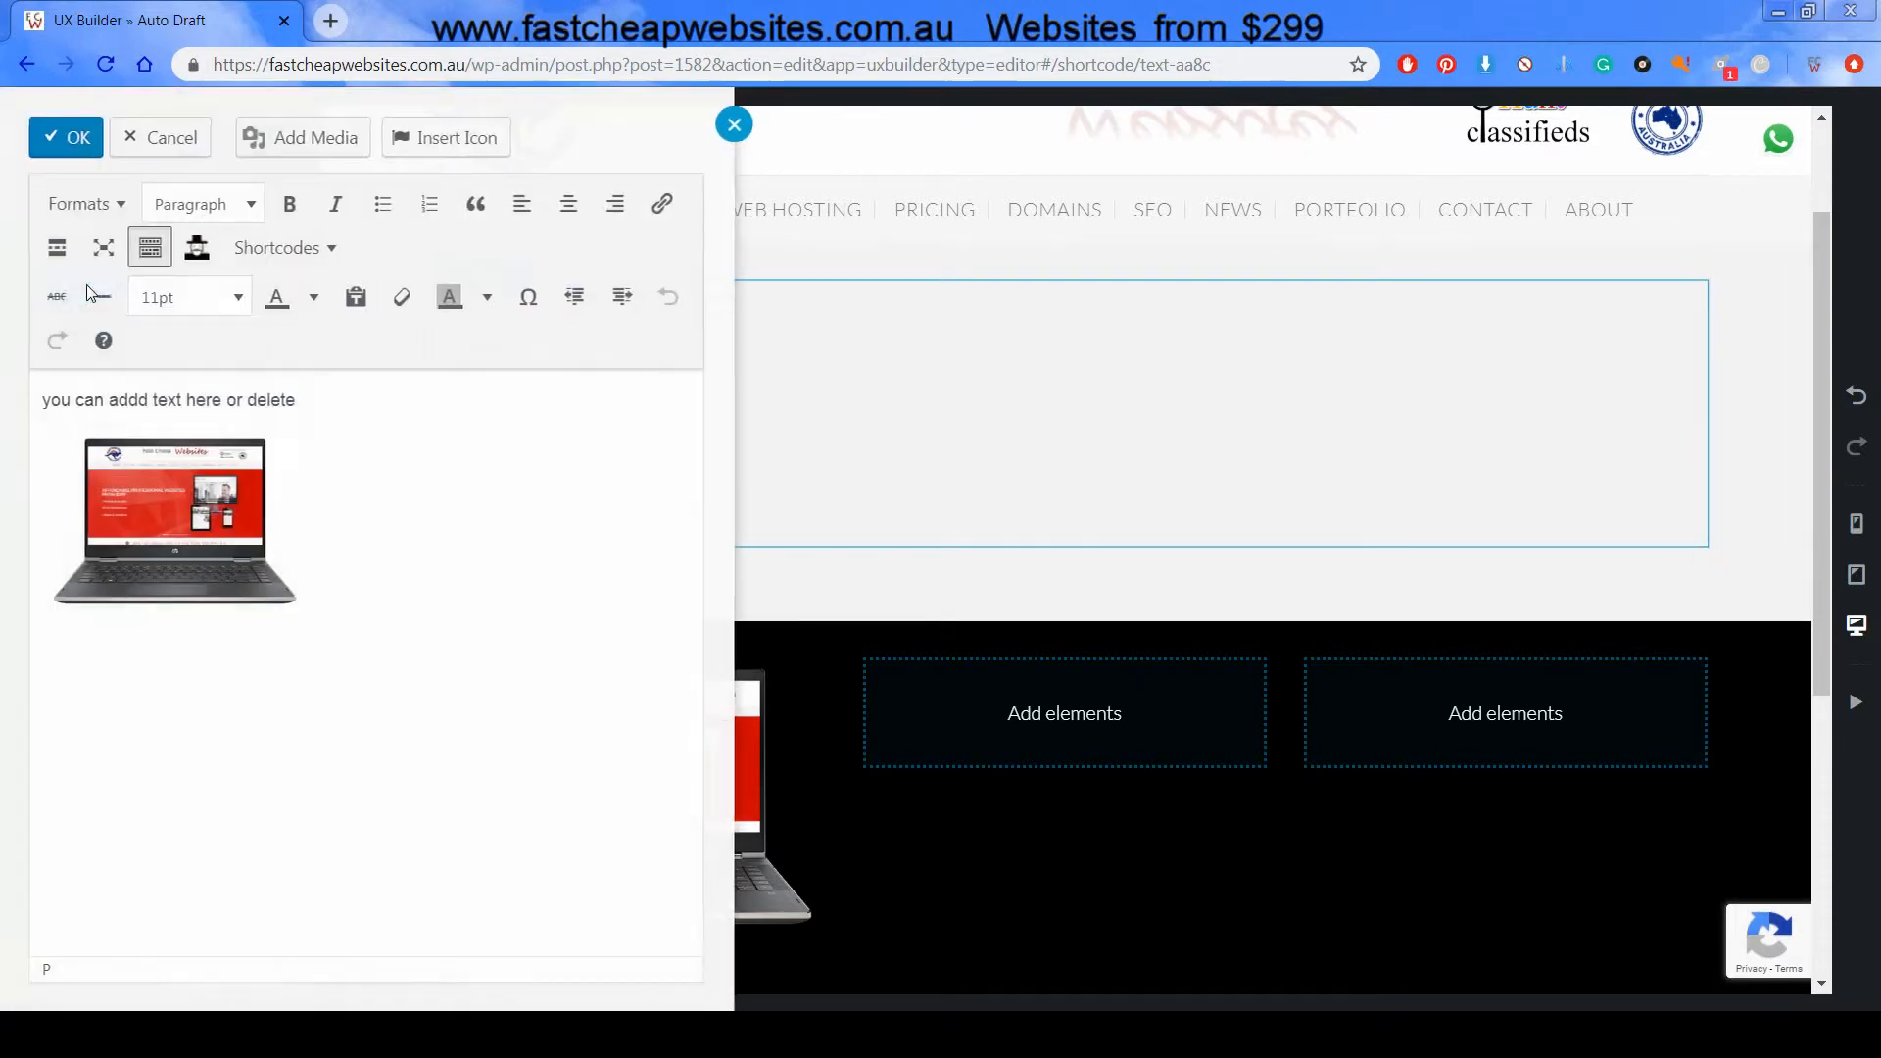
click(735, 130)
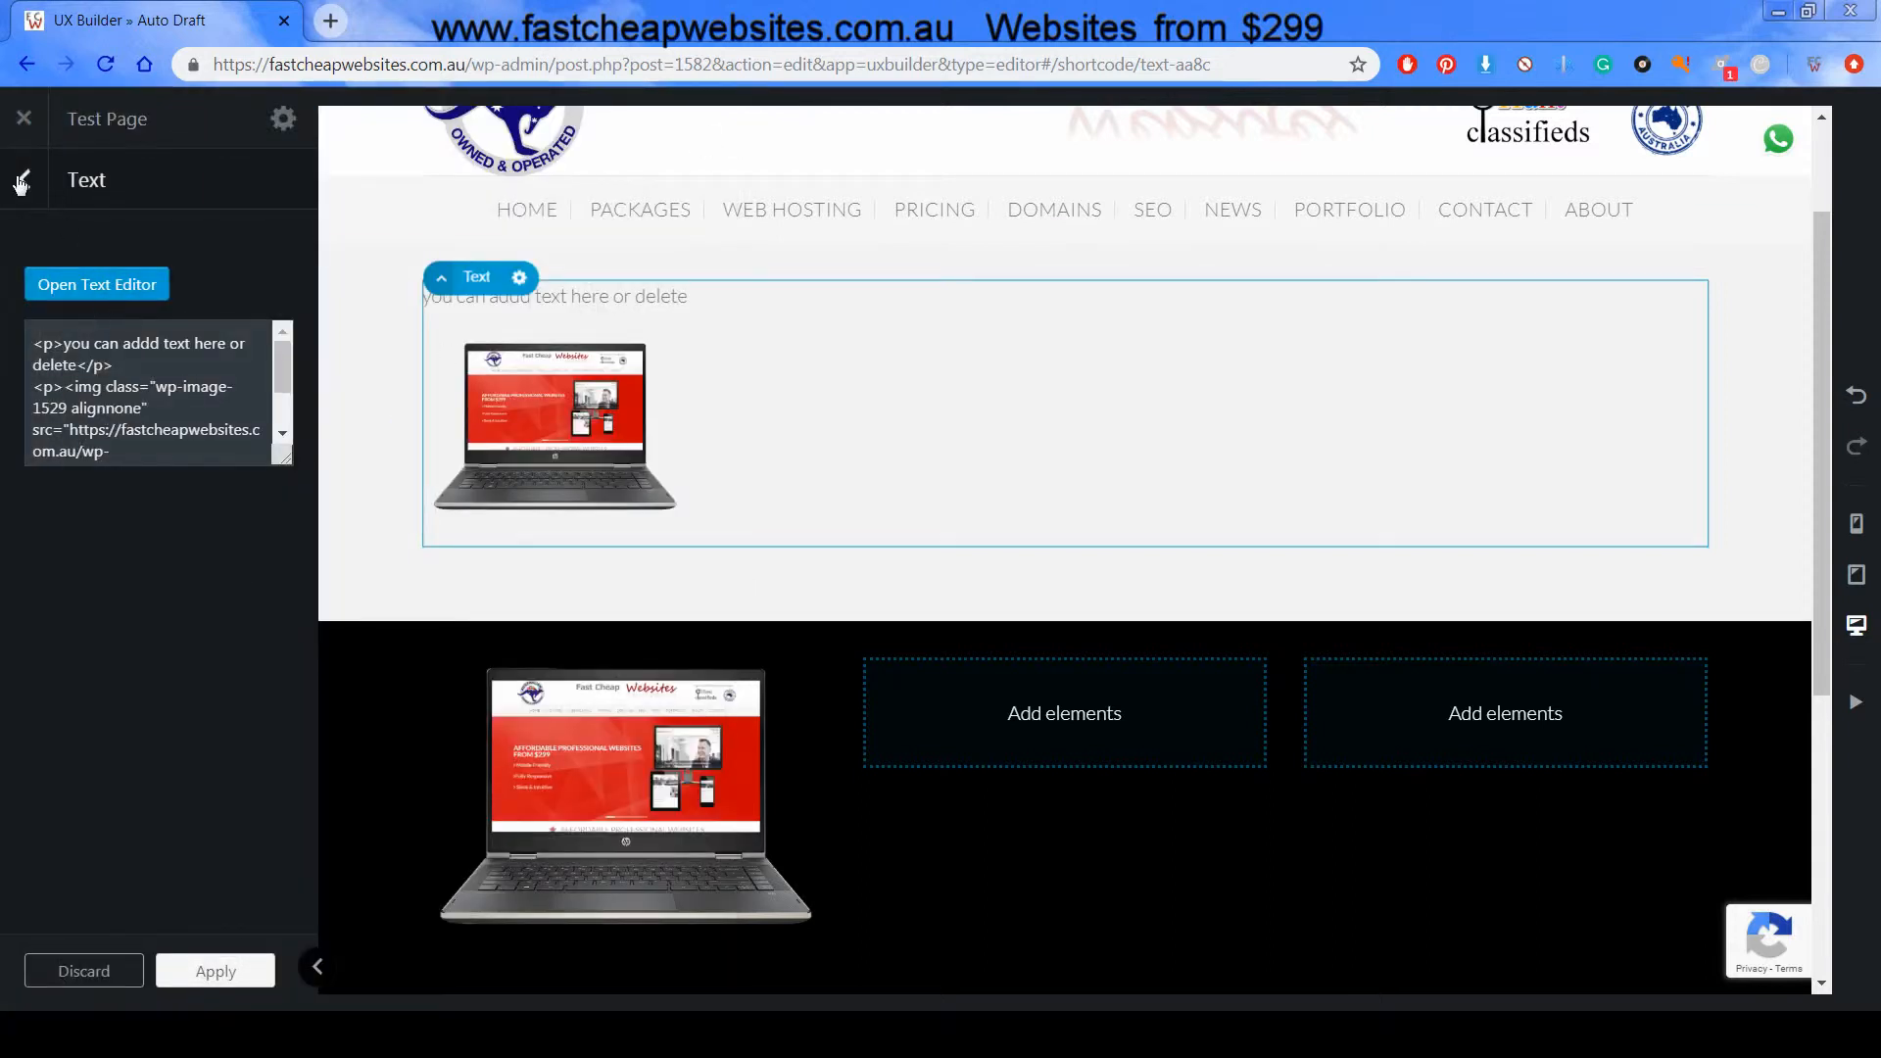
click(20, 182)
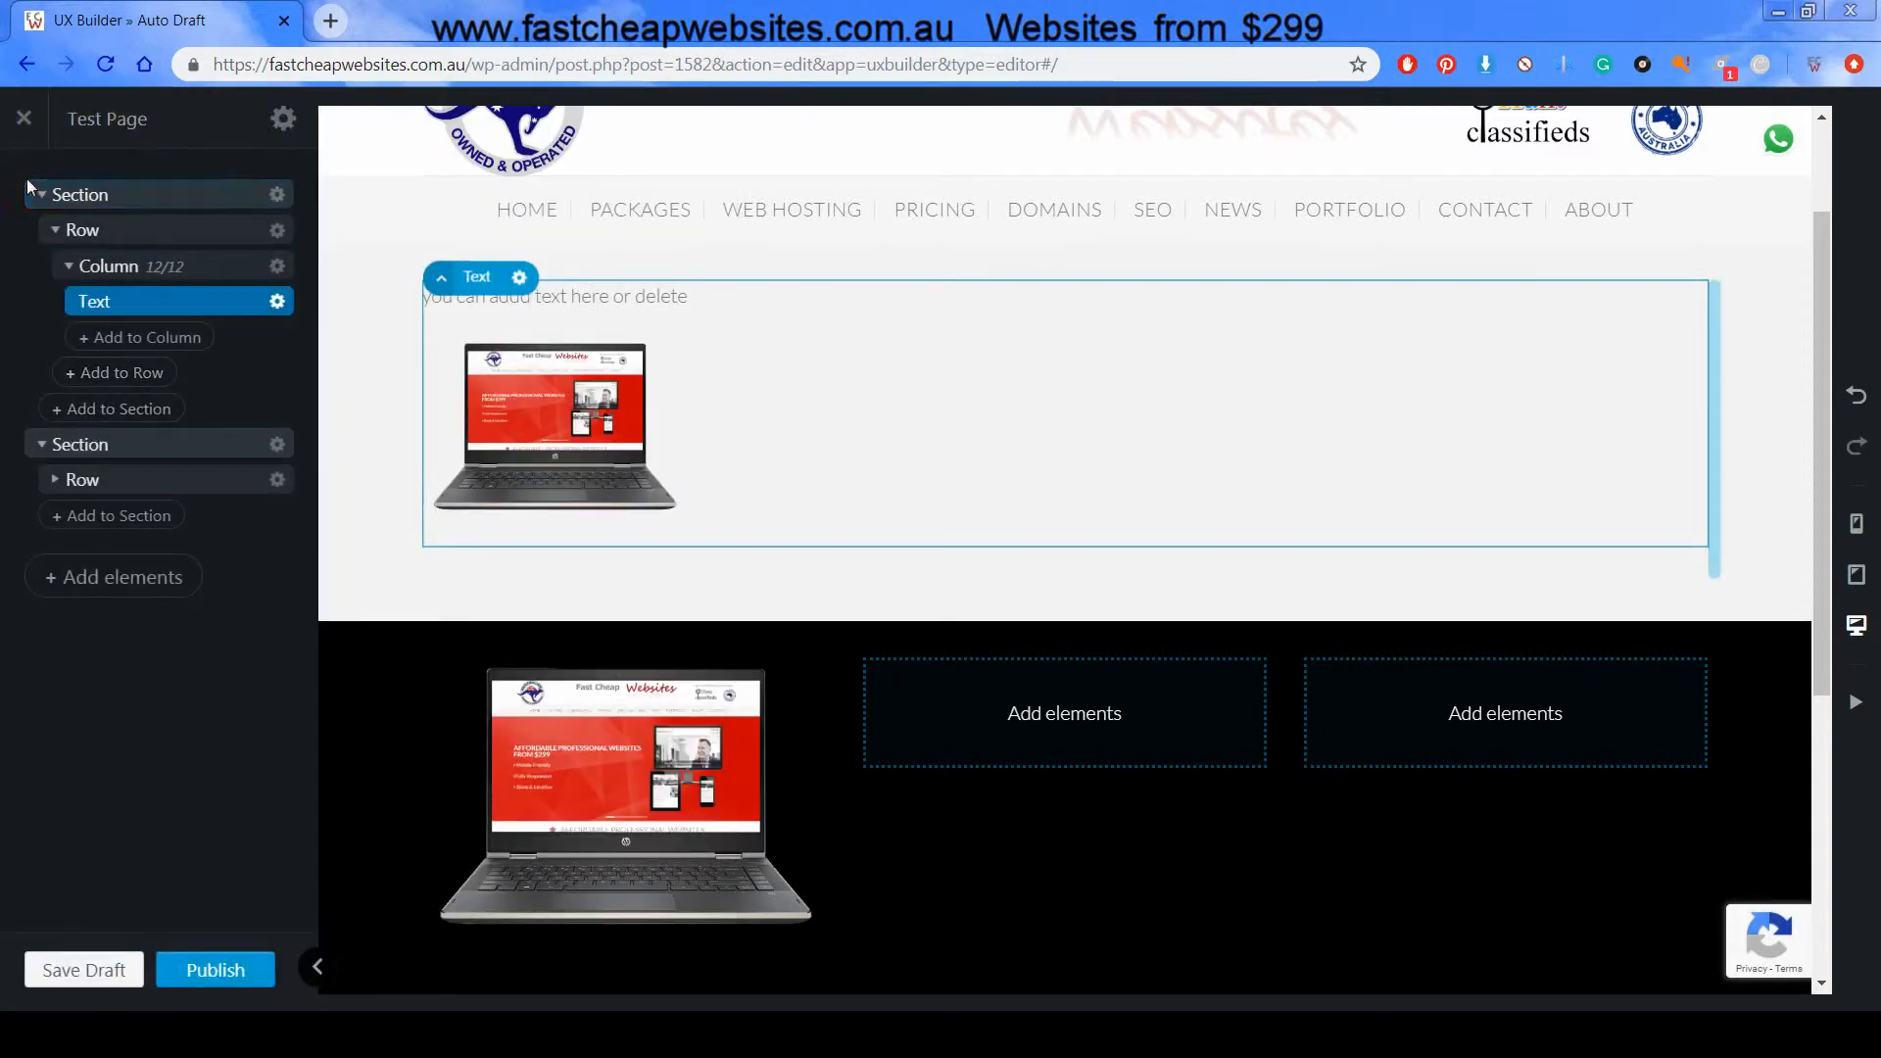
Collapse both sections in the element tree and publish the page
click(40, 194)
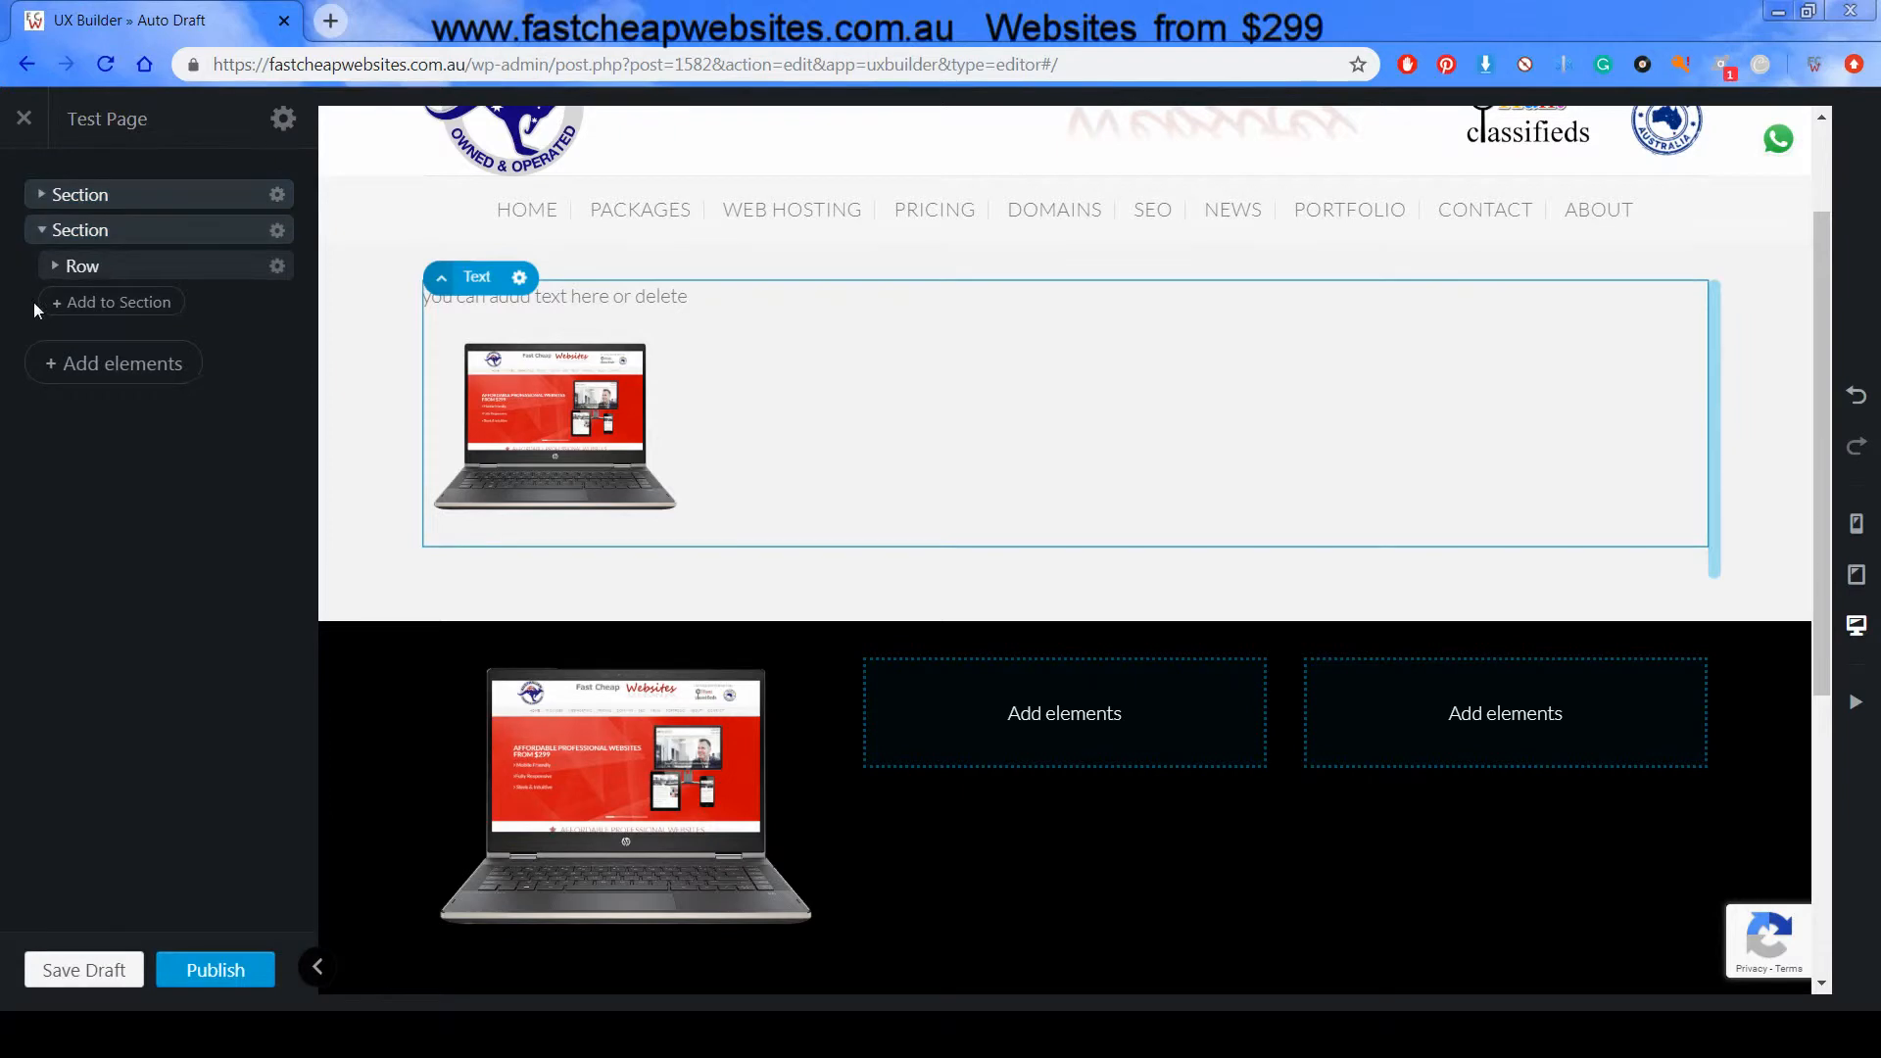
click(39, 235)
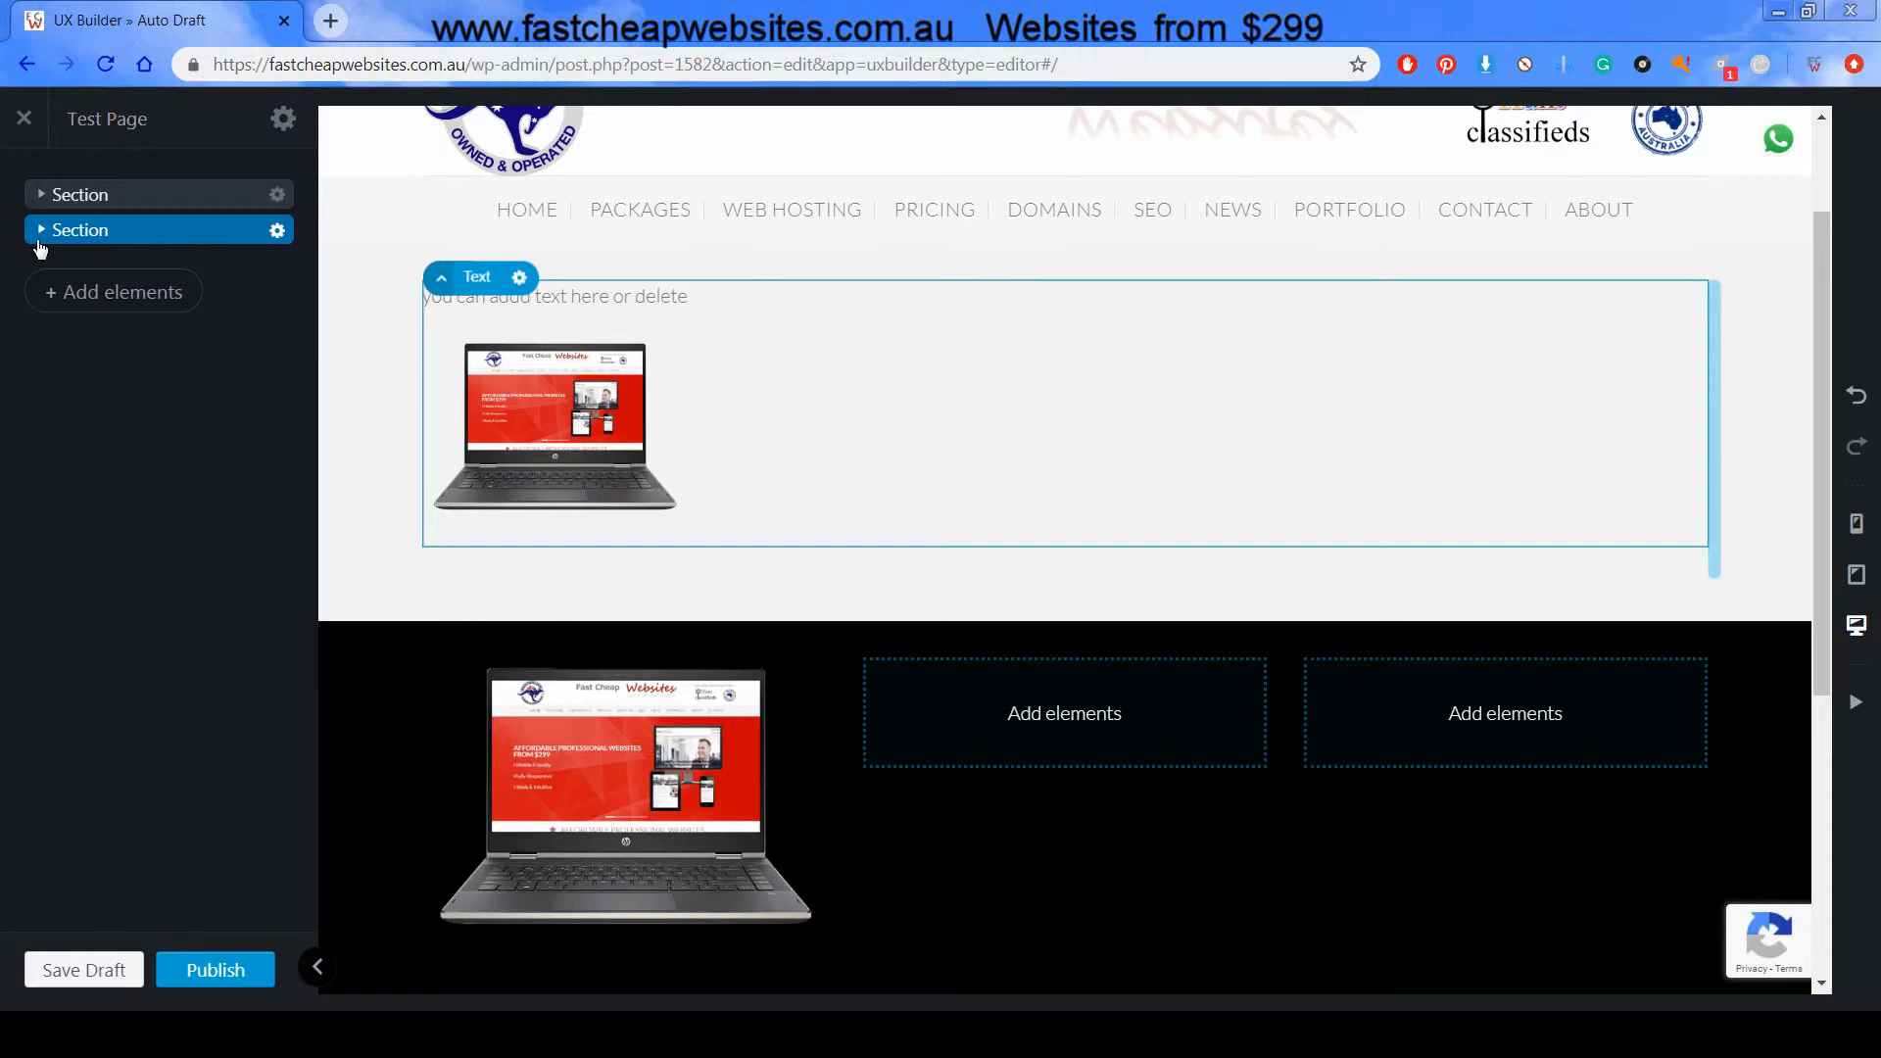
scroll(378, 538, up, 2)
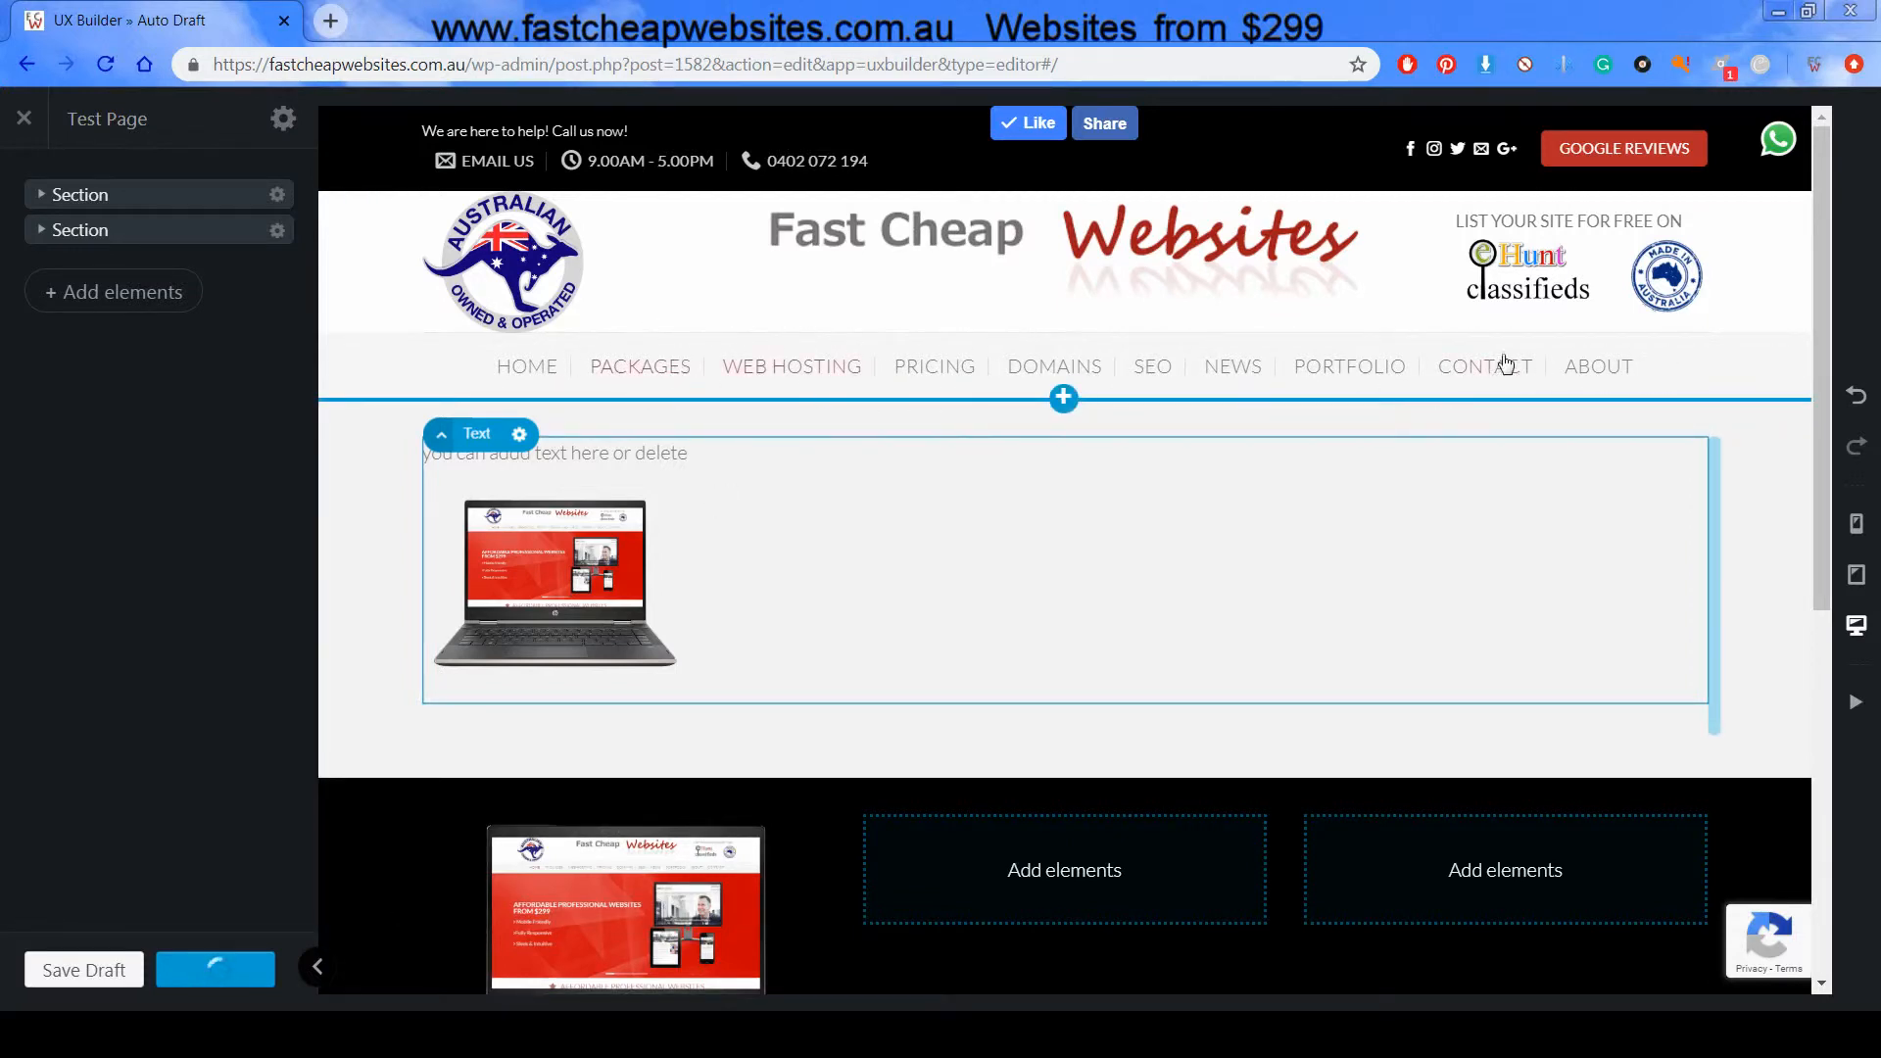
Open fastcheapwebsites.com.au in a new browser tab and go to its WordPress dashboard
click(332, 22)
text(fastcheapwebsites.com.au)
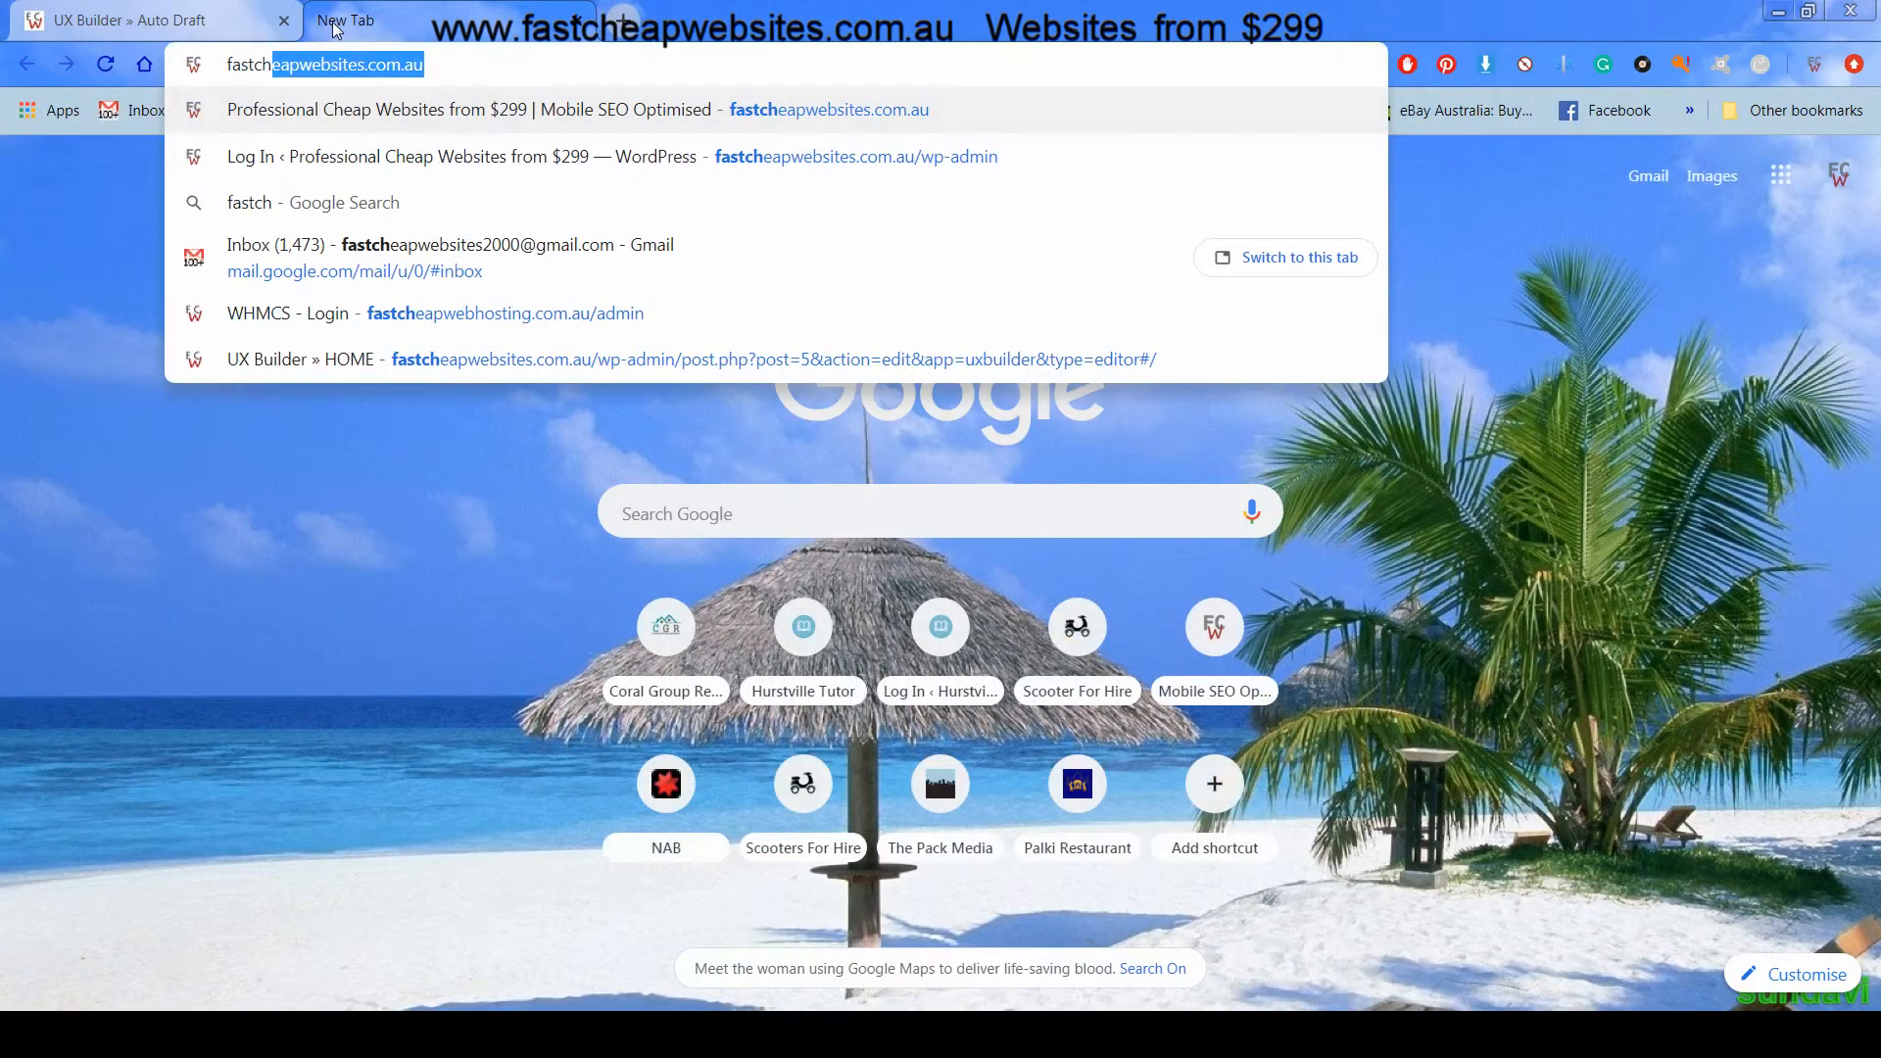
key(Return)
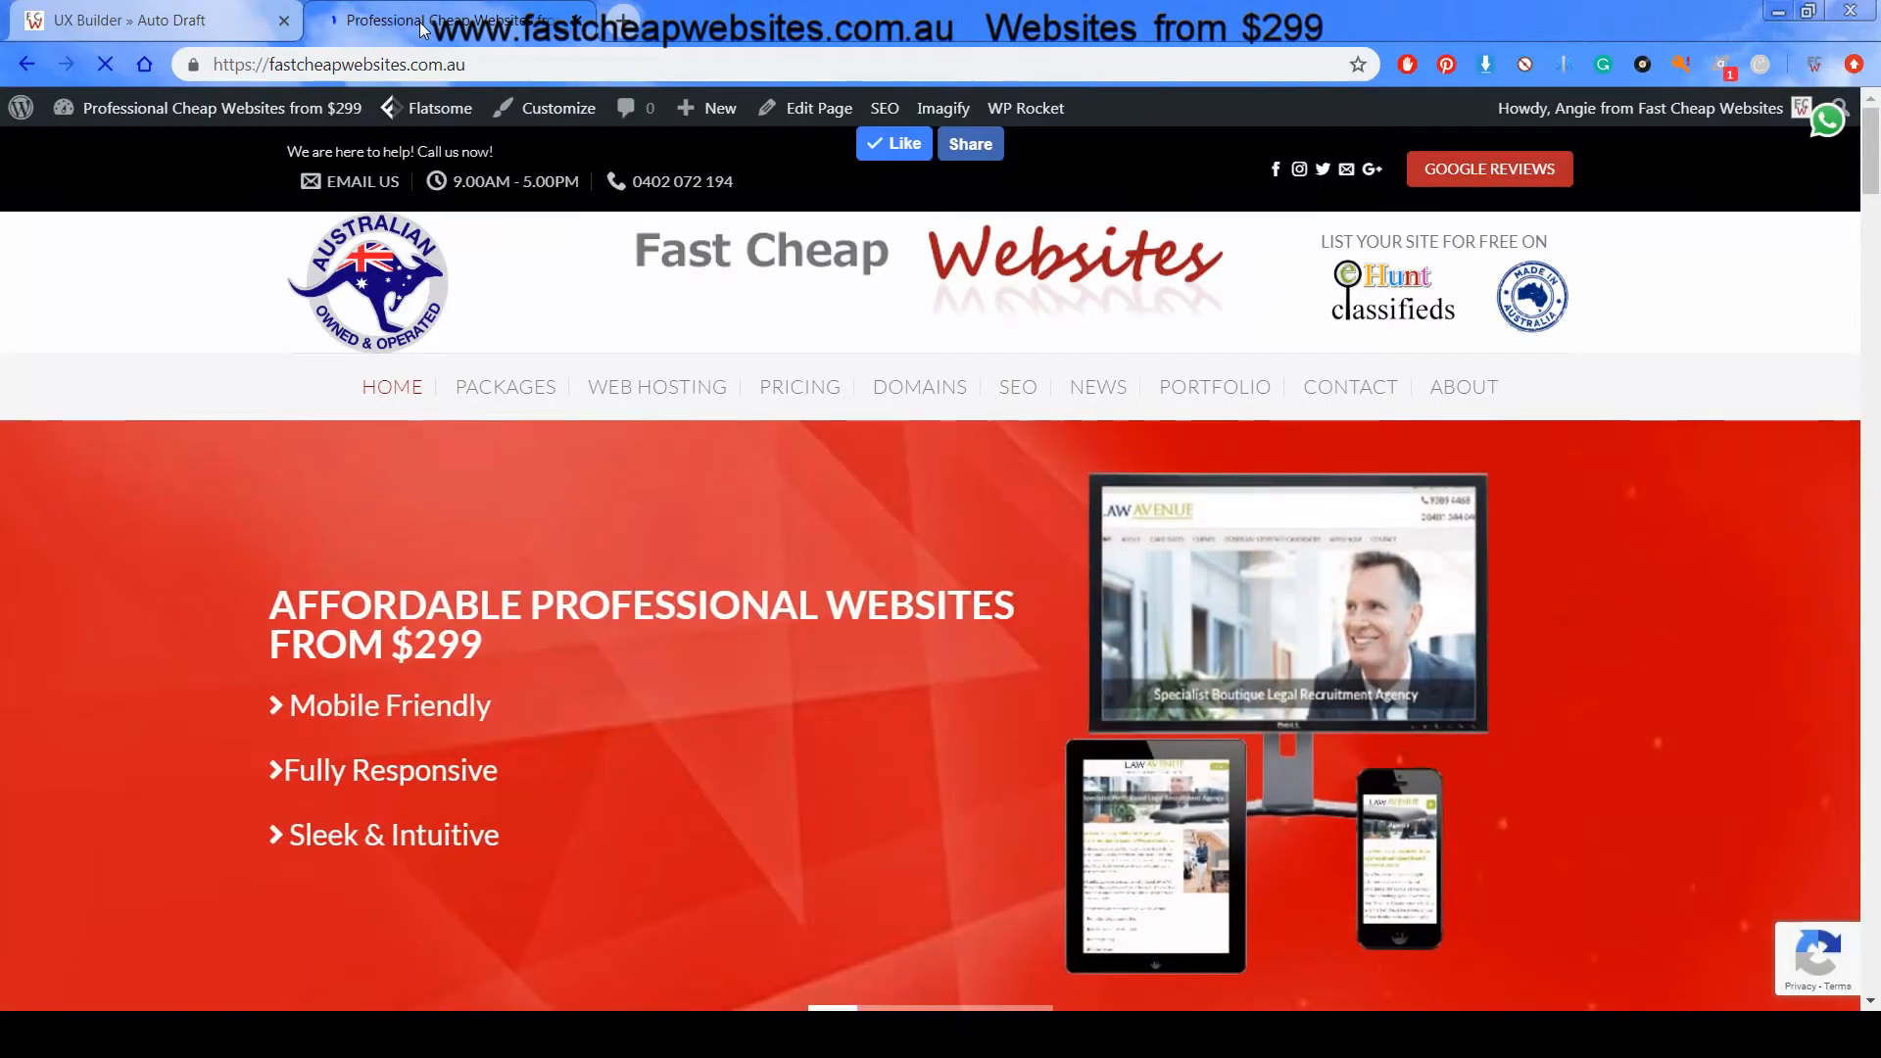
mouse_move(130, 110)
click(116, 152)
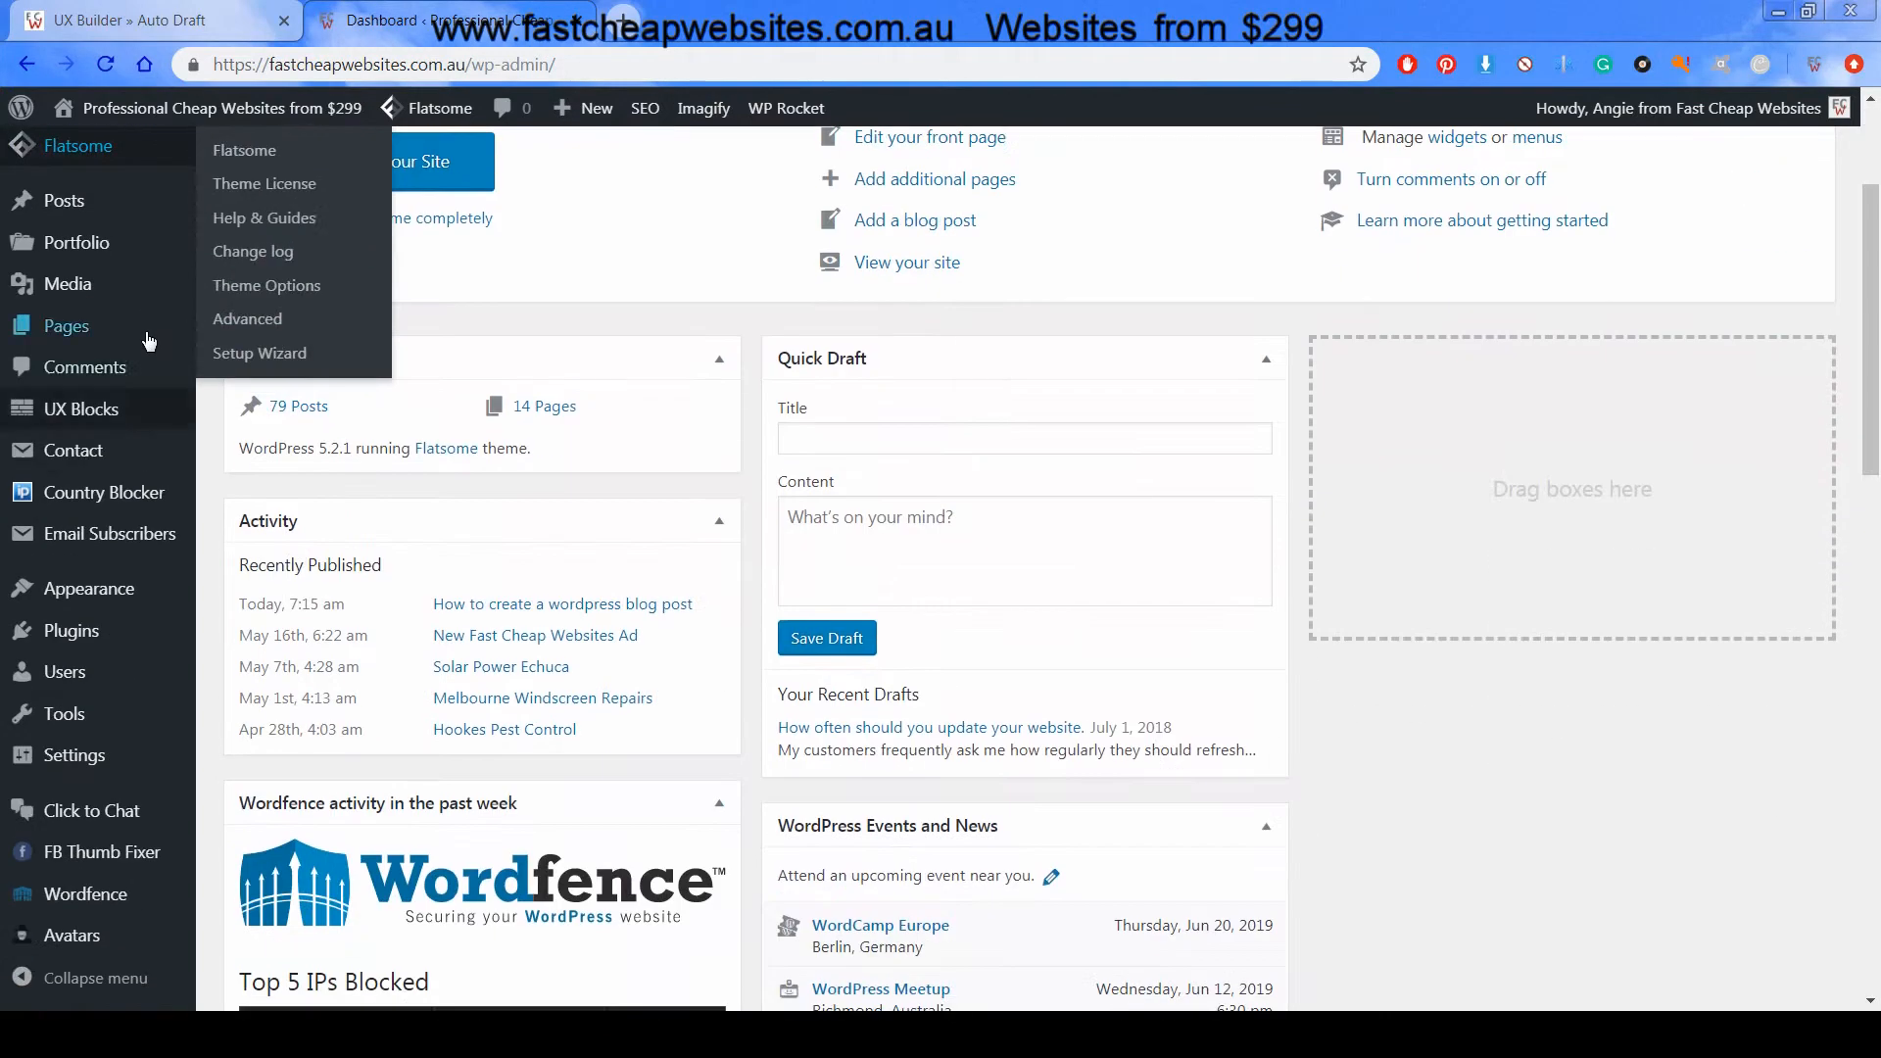
Open the Flatsome theme's Customizer from the WordPress dashboard
scroll(147, 333, down, 3)
mouse_move(95, 599)
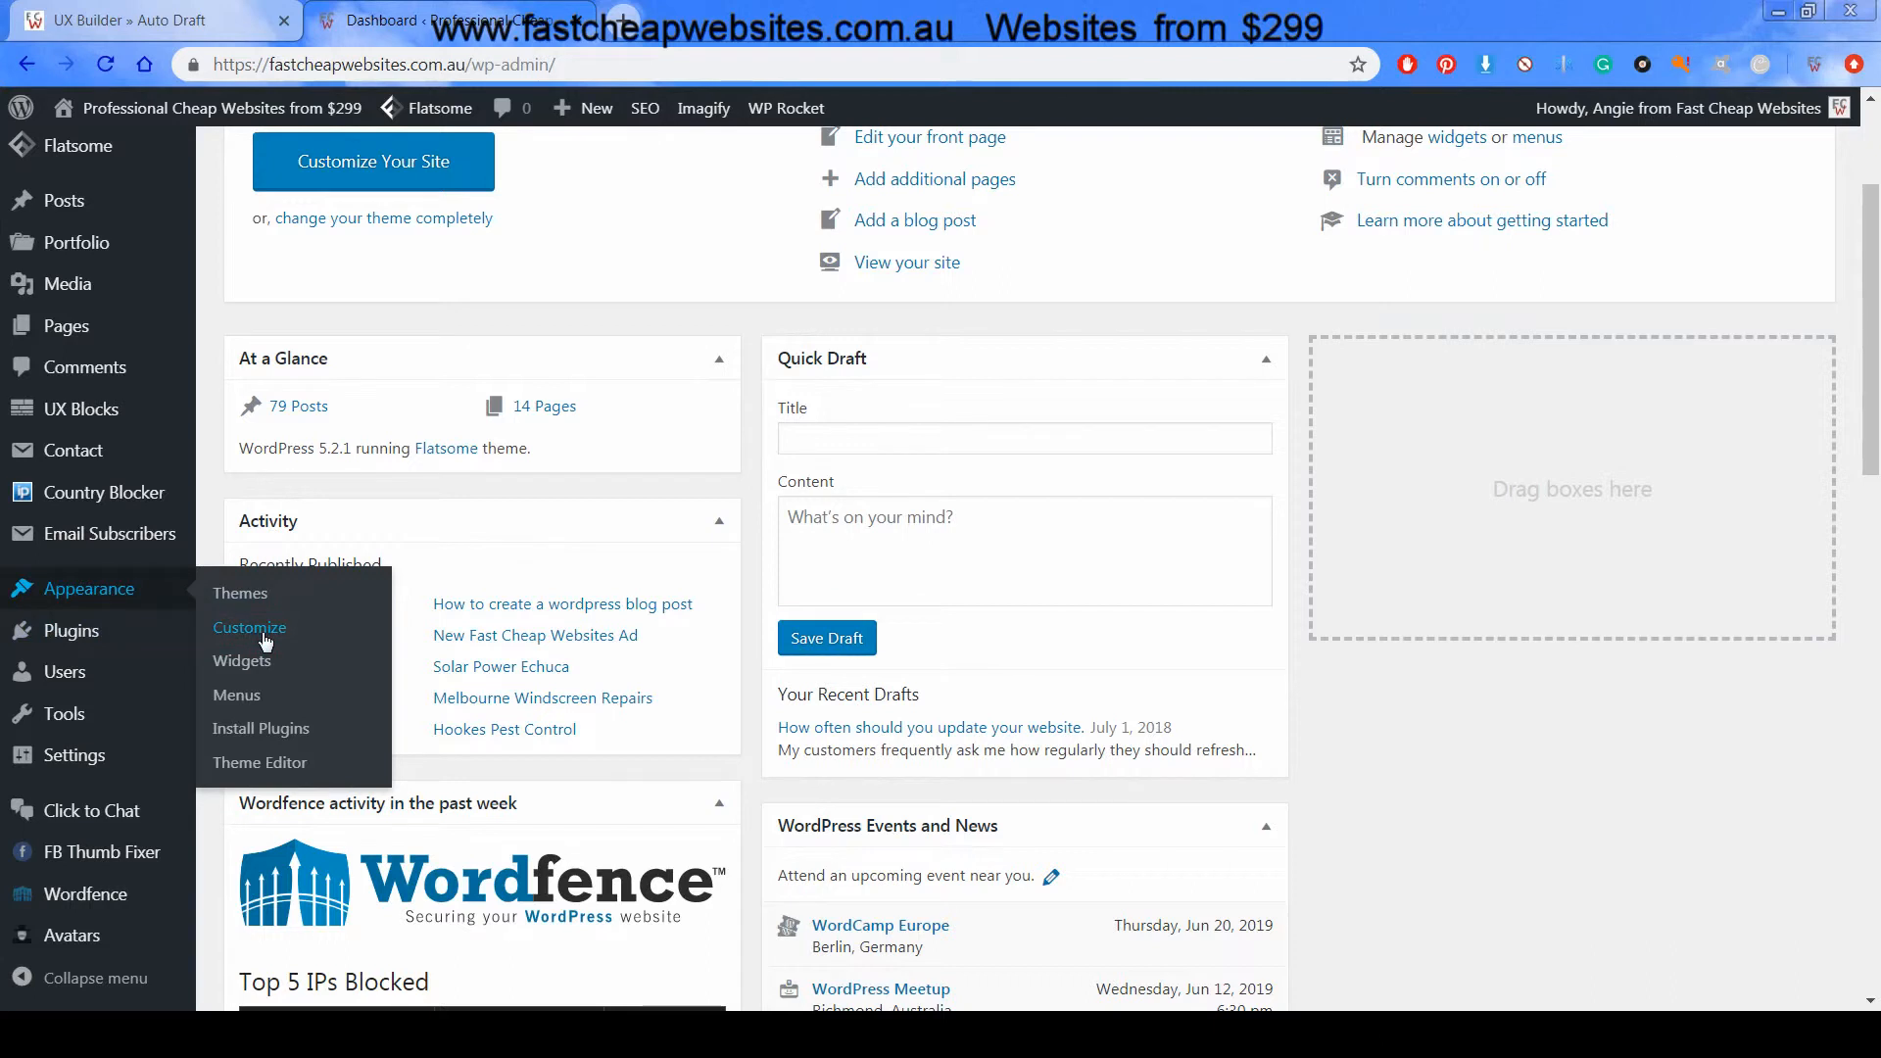
mouse_move(441, 108)
mouse_move(443, 153)
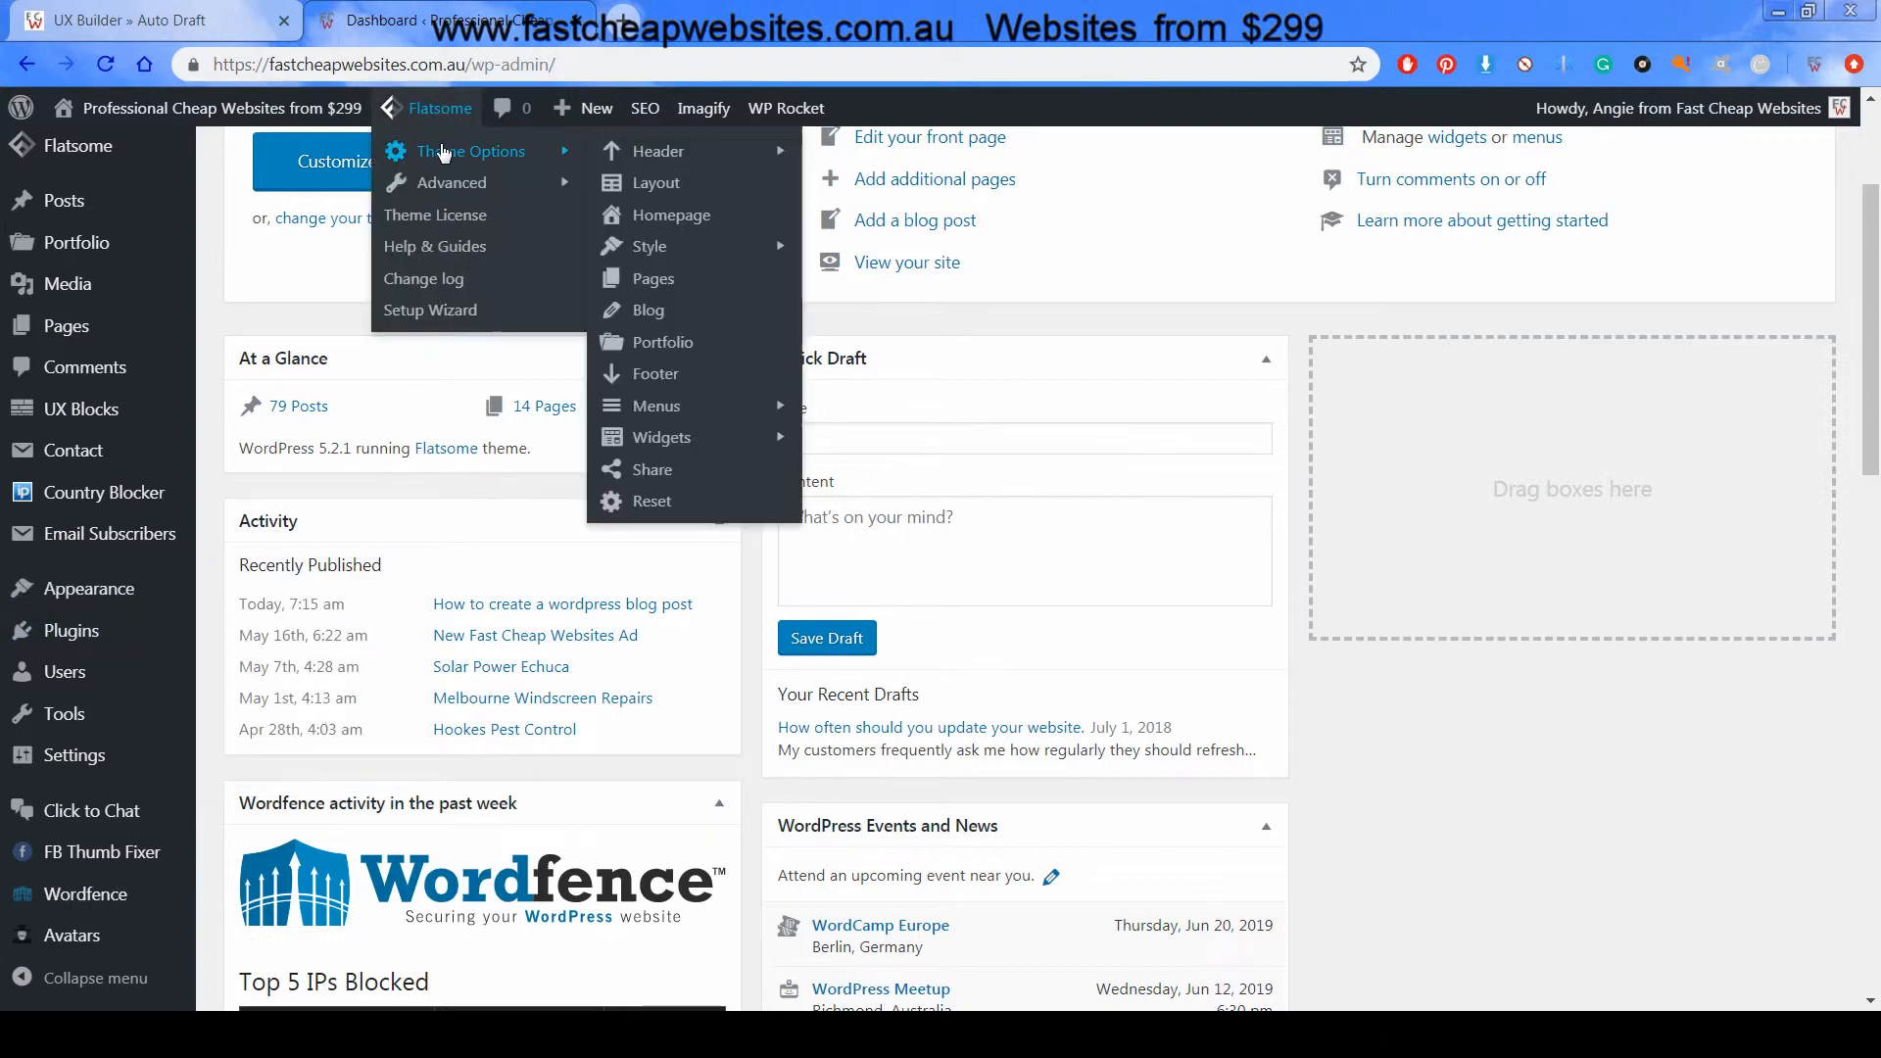
mouse_move(689, 164)
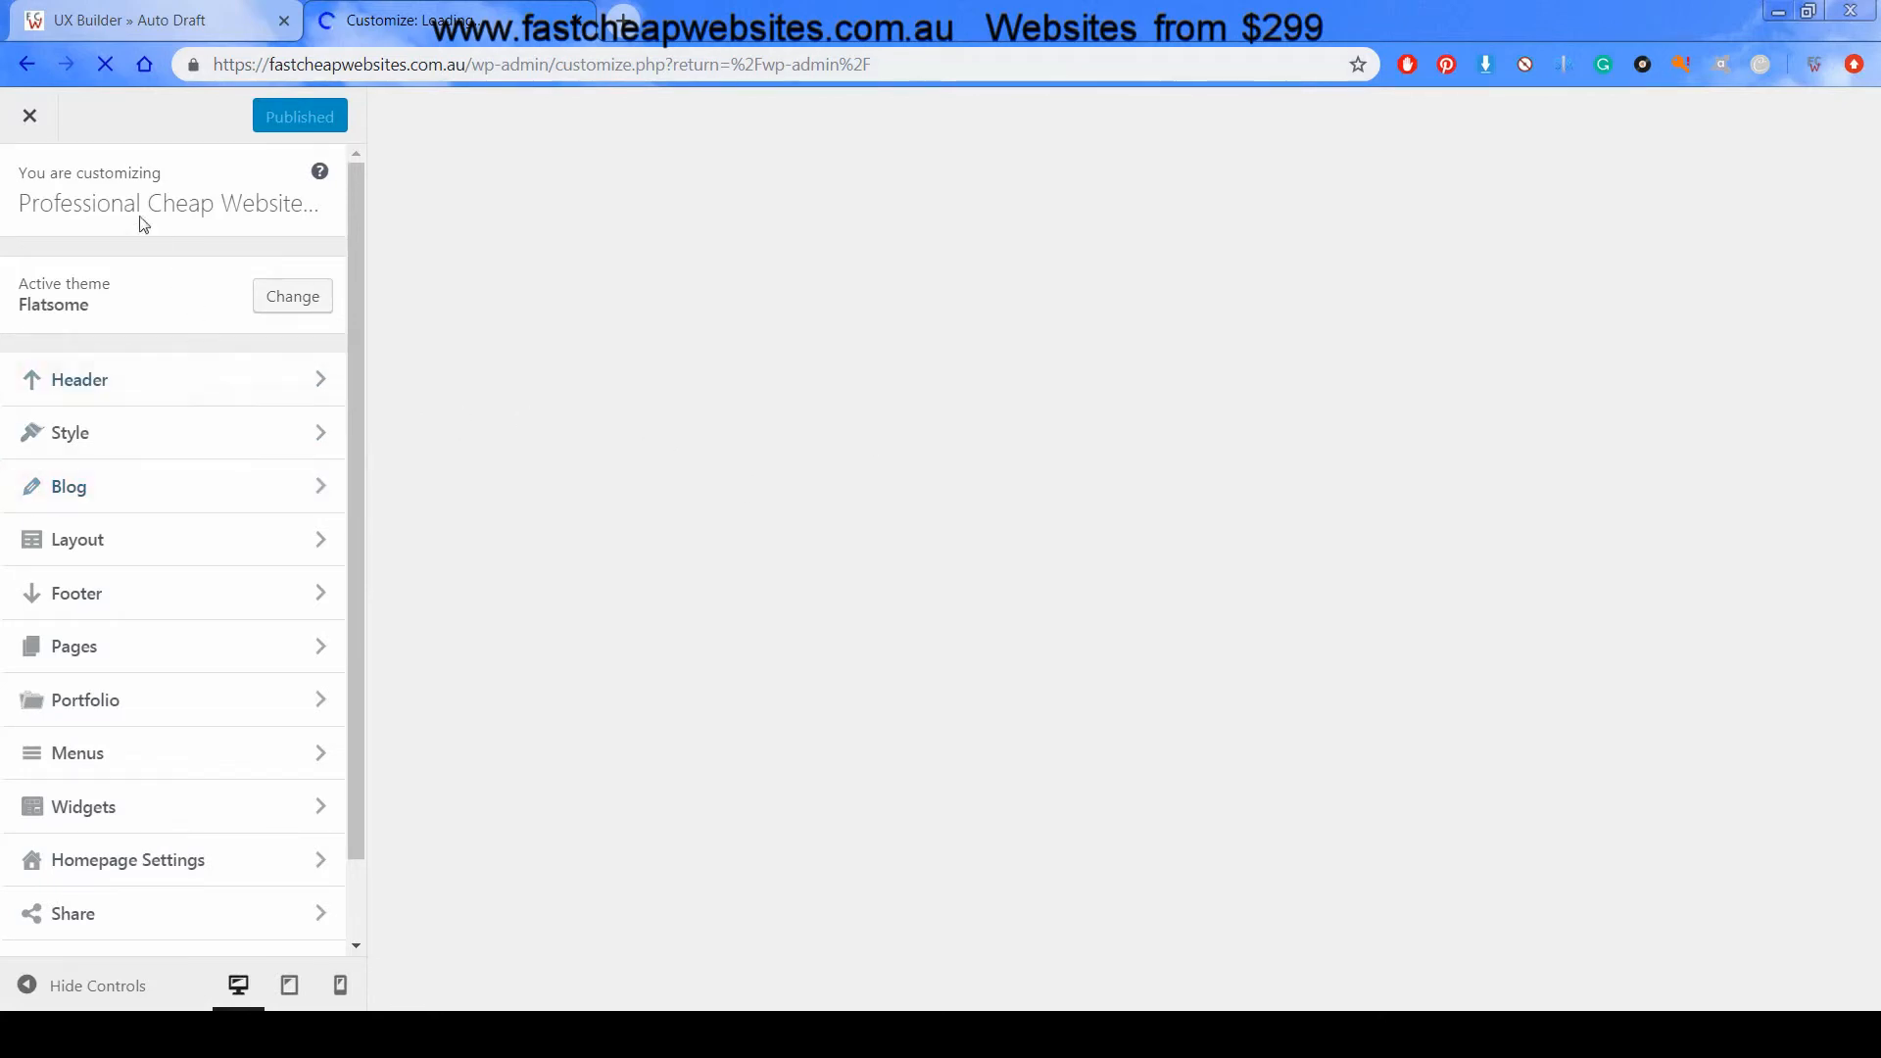
Open the main-nav menu for editing in the Customizer's menu settings
scroll(142, 558, down, 1)
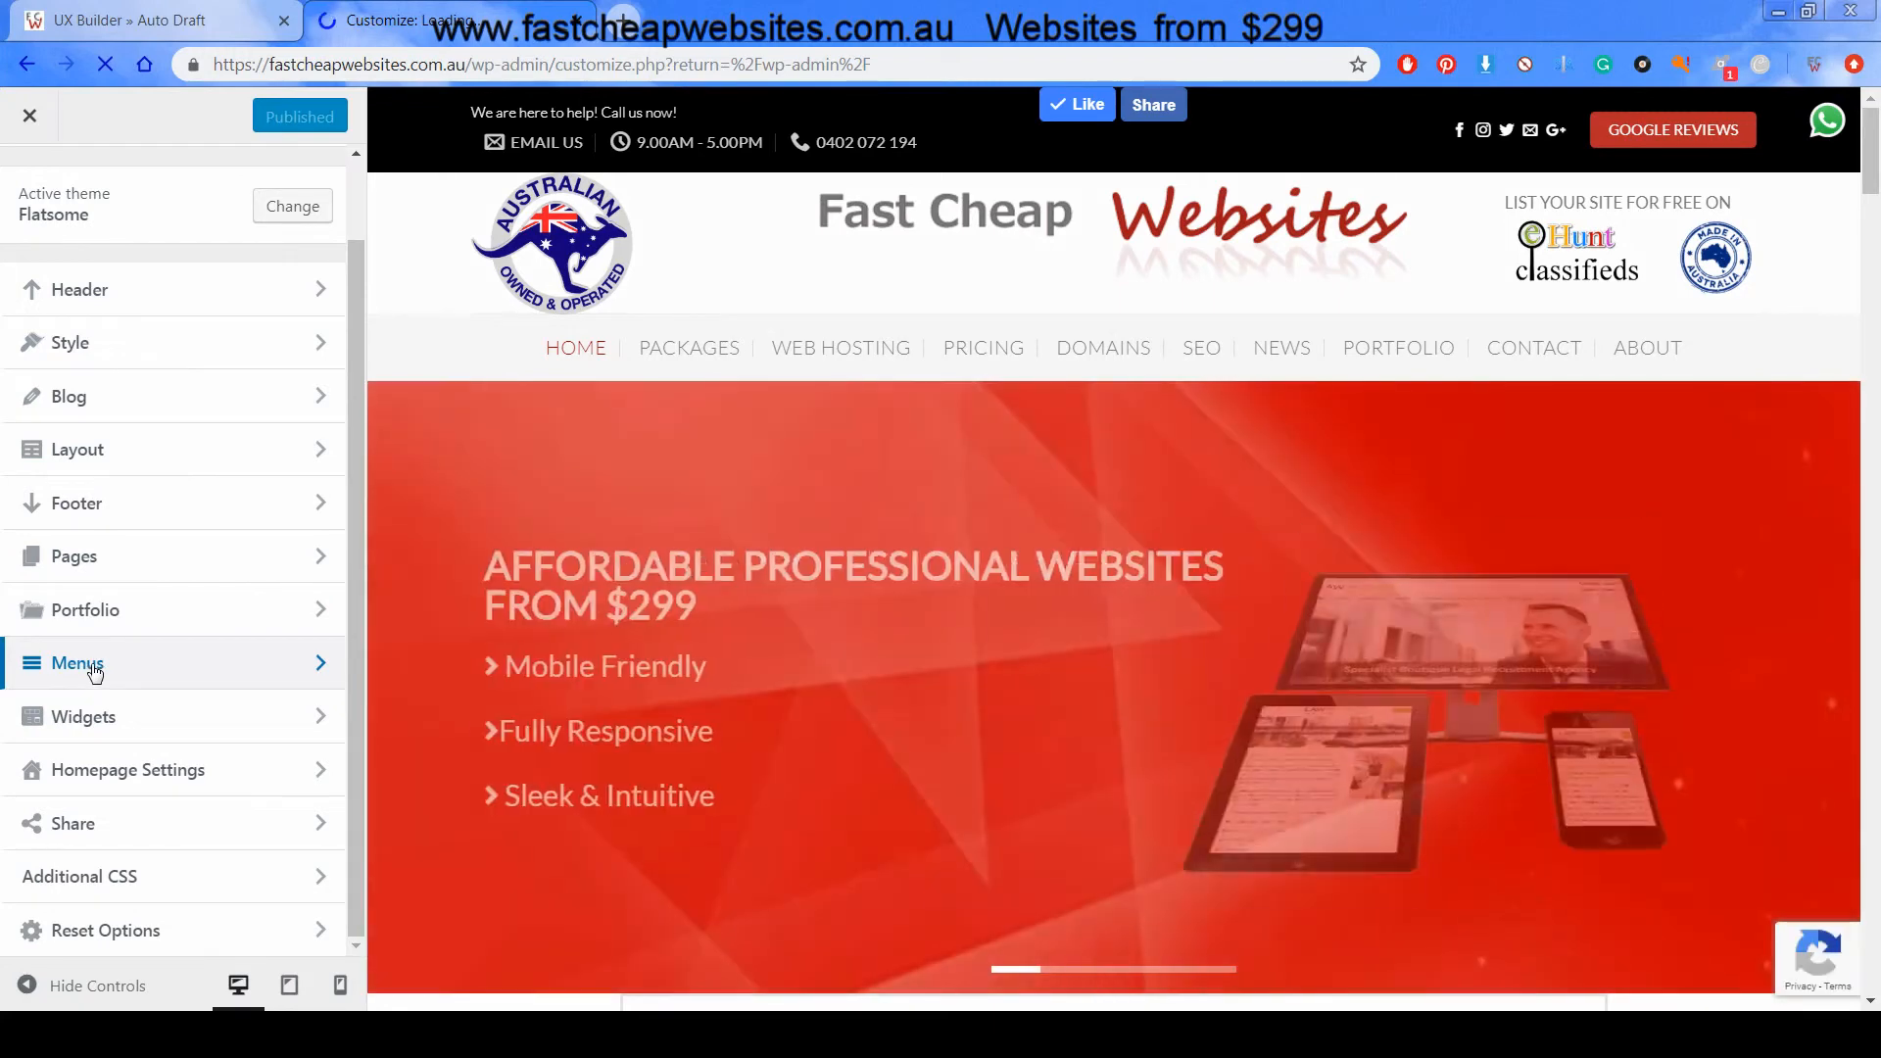
click(91, 666)
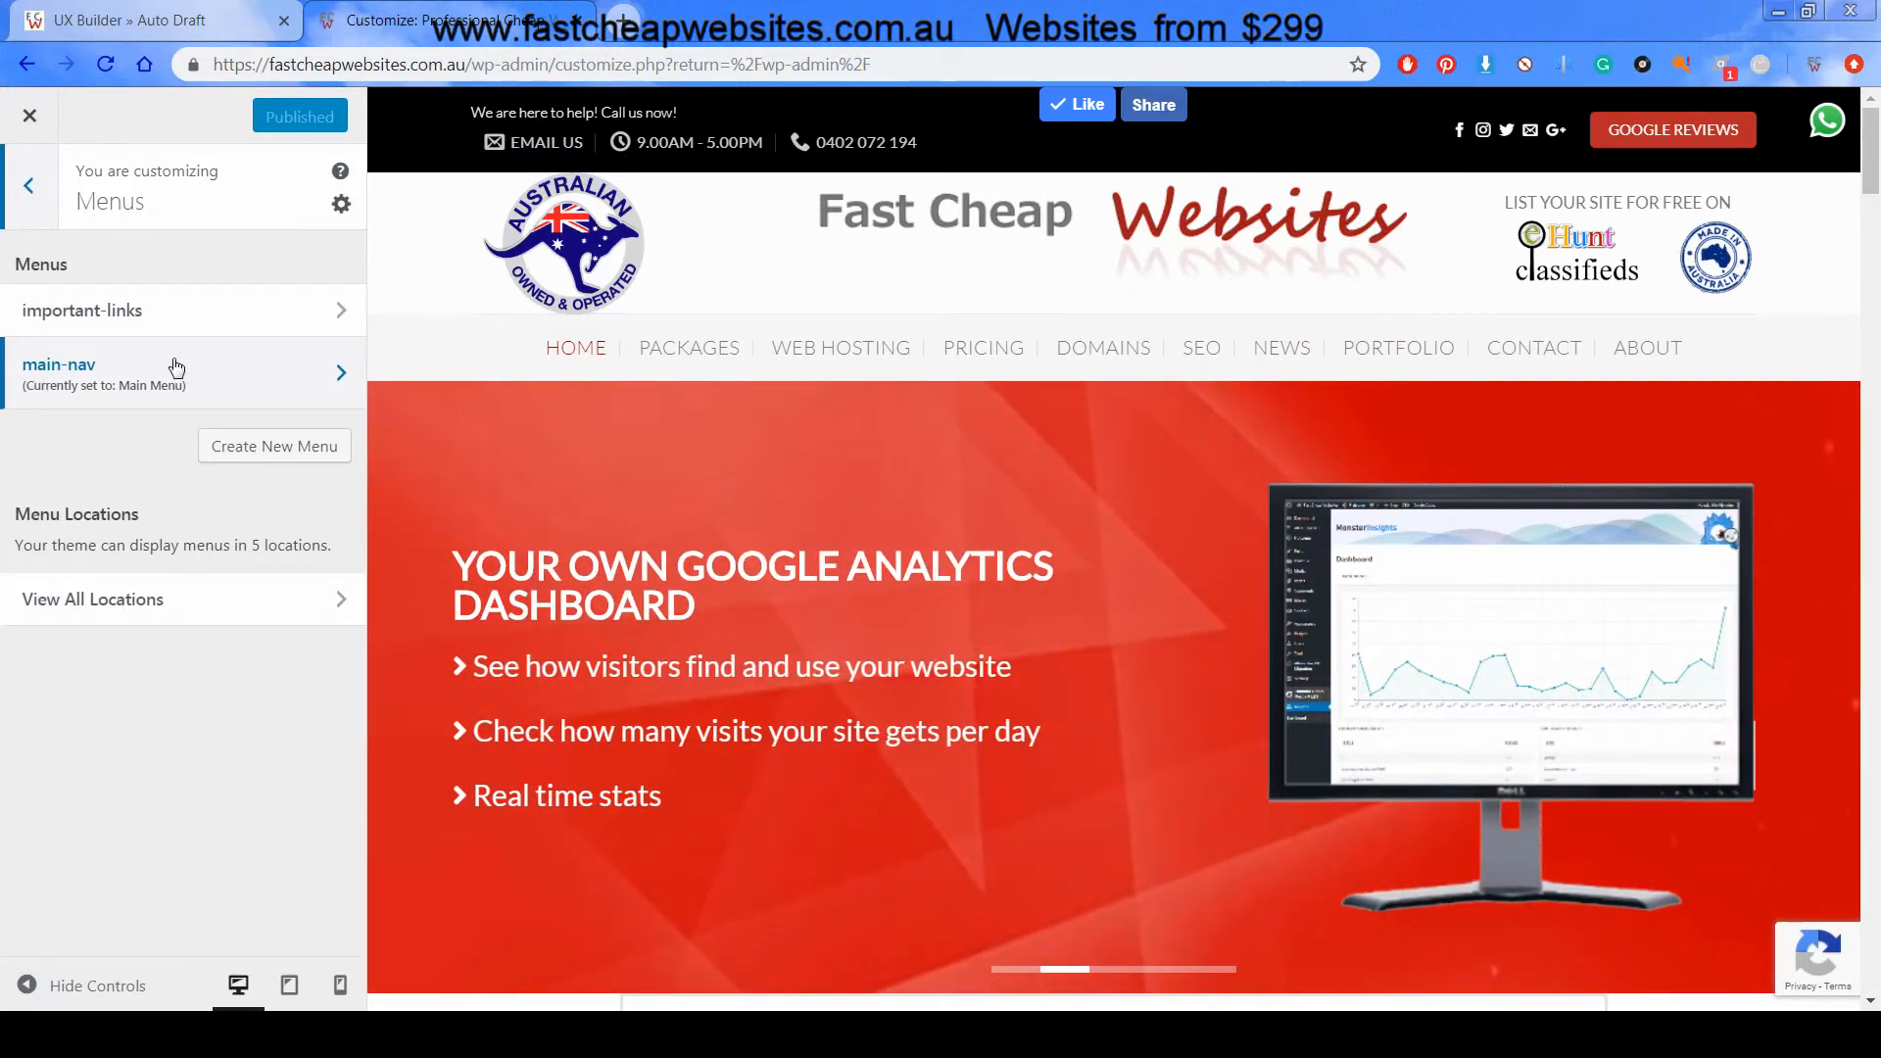
click(216, 370)
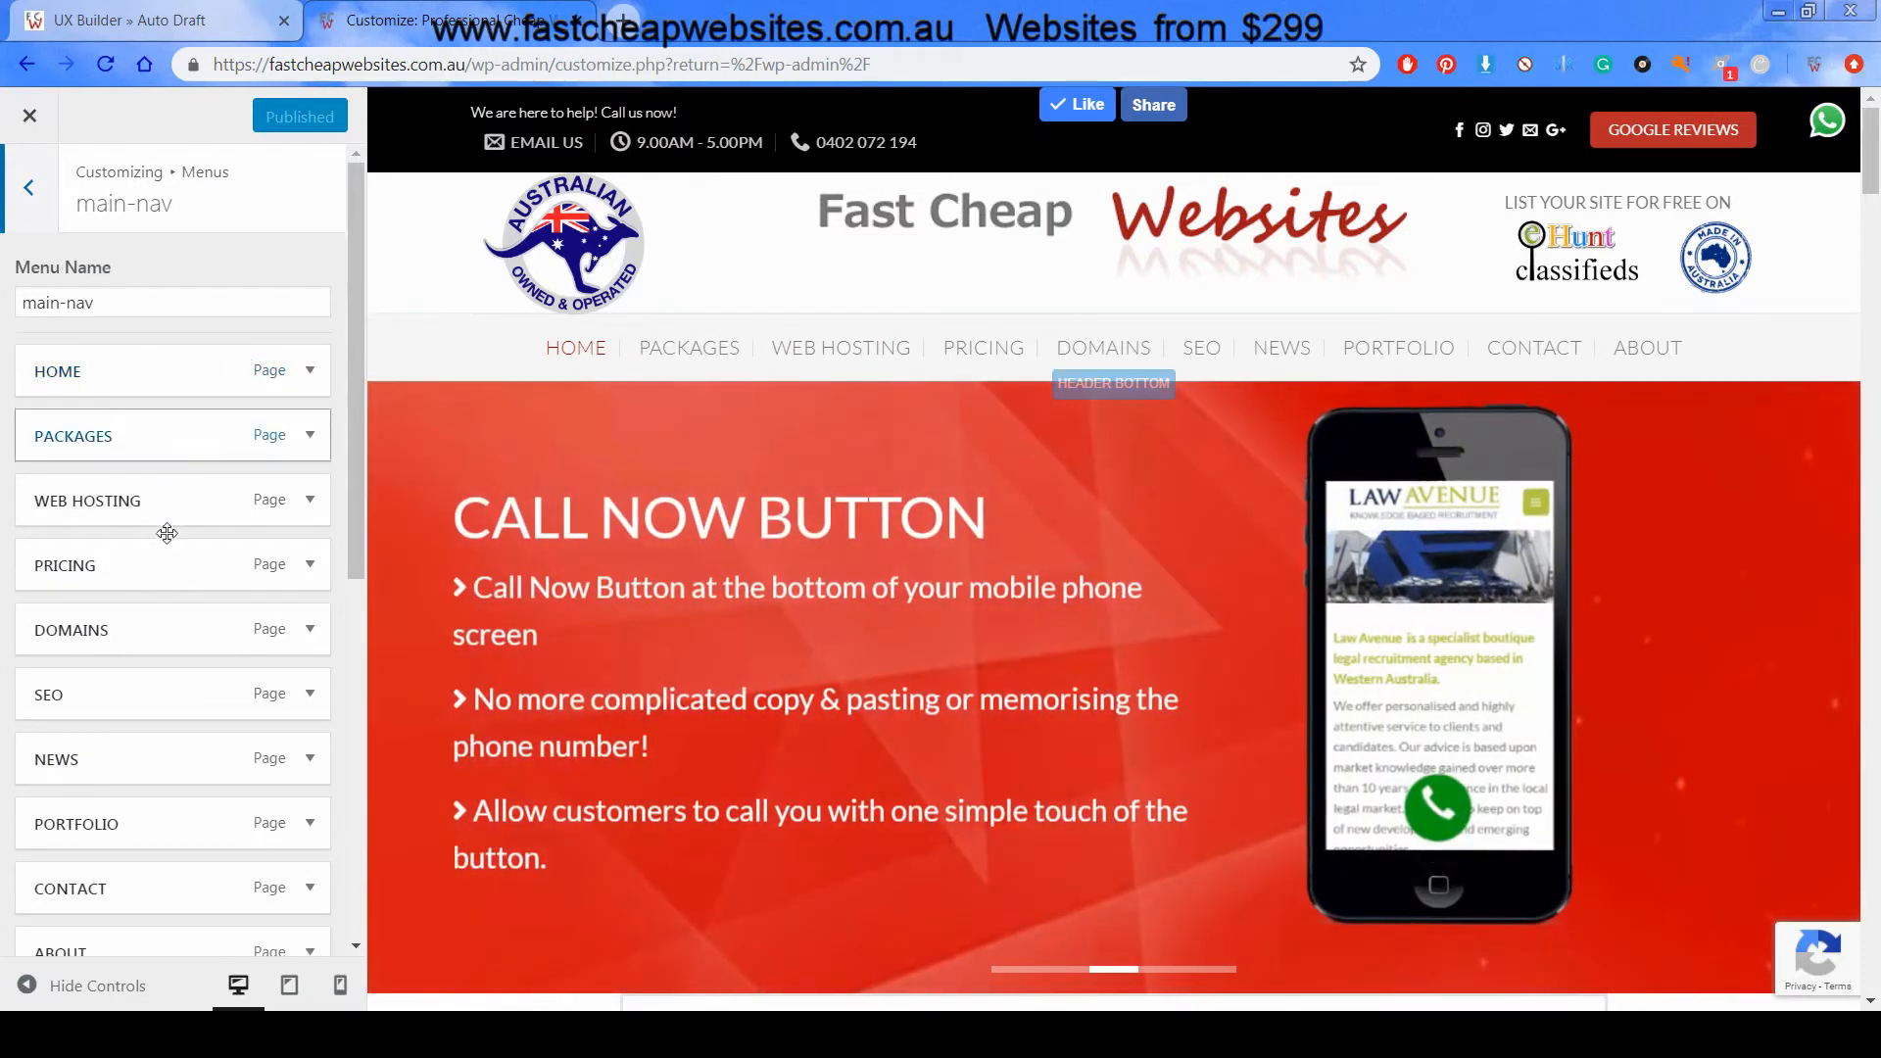
Add the existing page "Test Page" to the main-nav menu after ABOUT and publish the change
scroll(231, 550, down, 2)
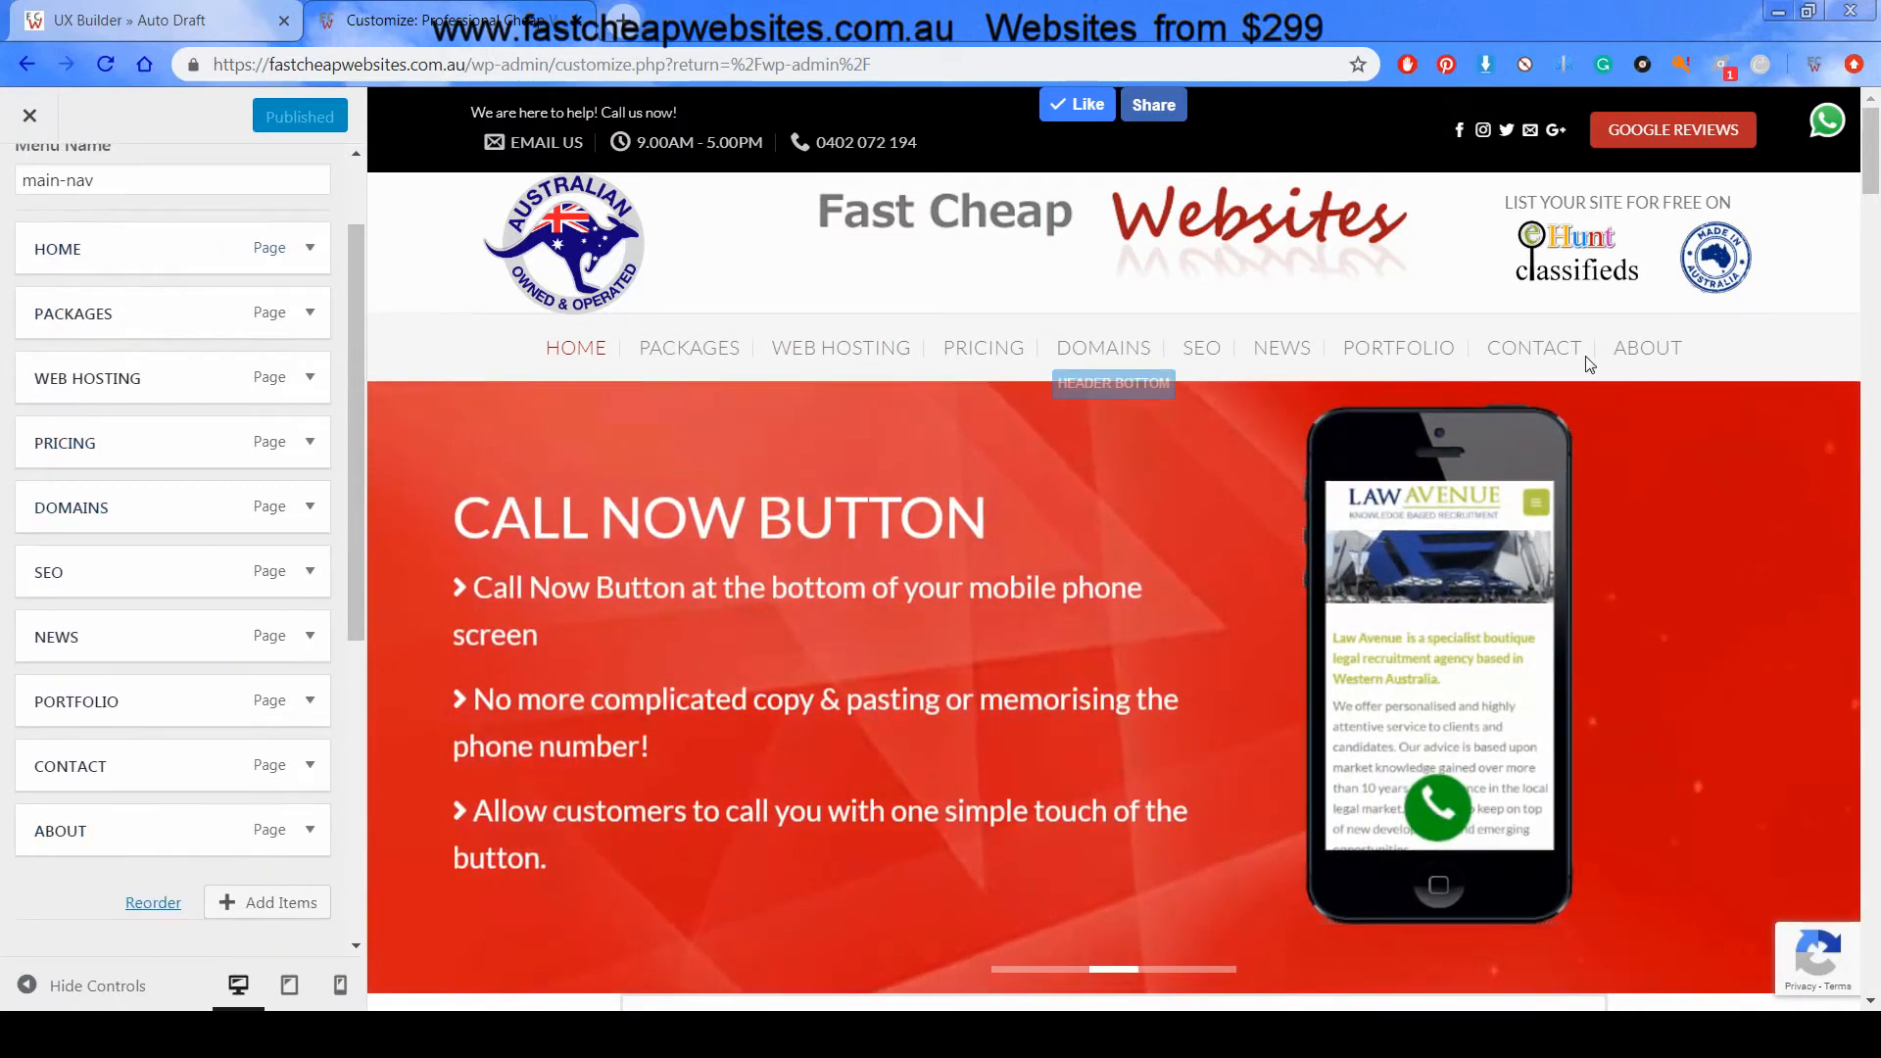
scroll(1327, 361, down, 3)
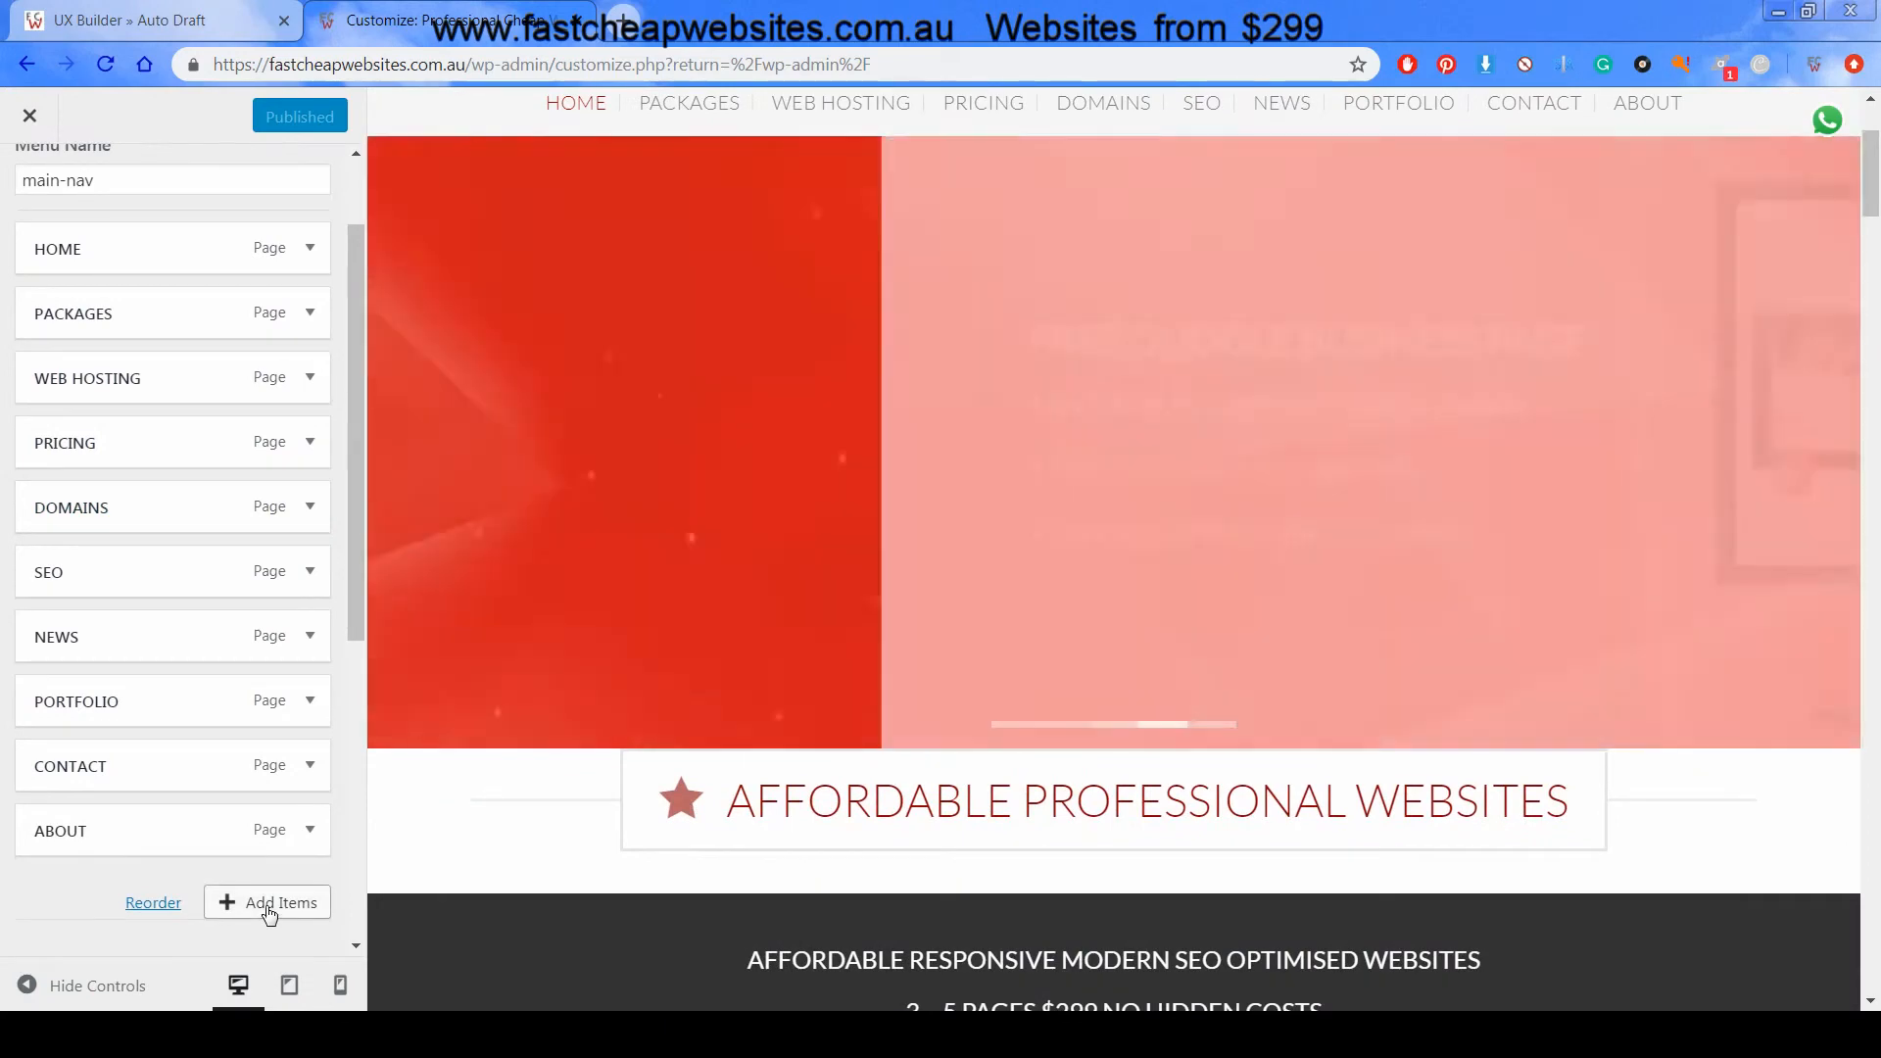
click(269, 903)
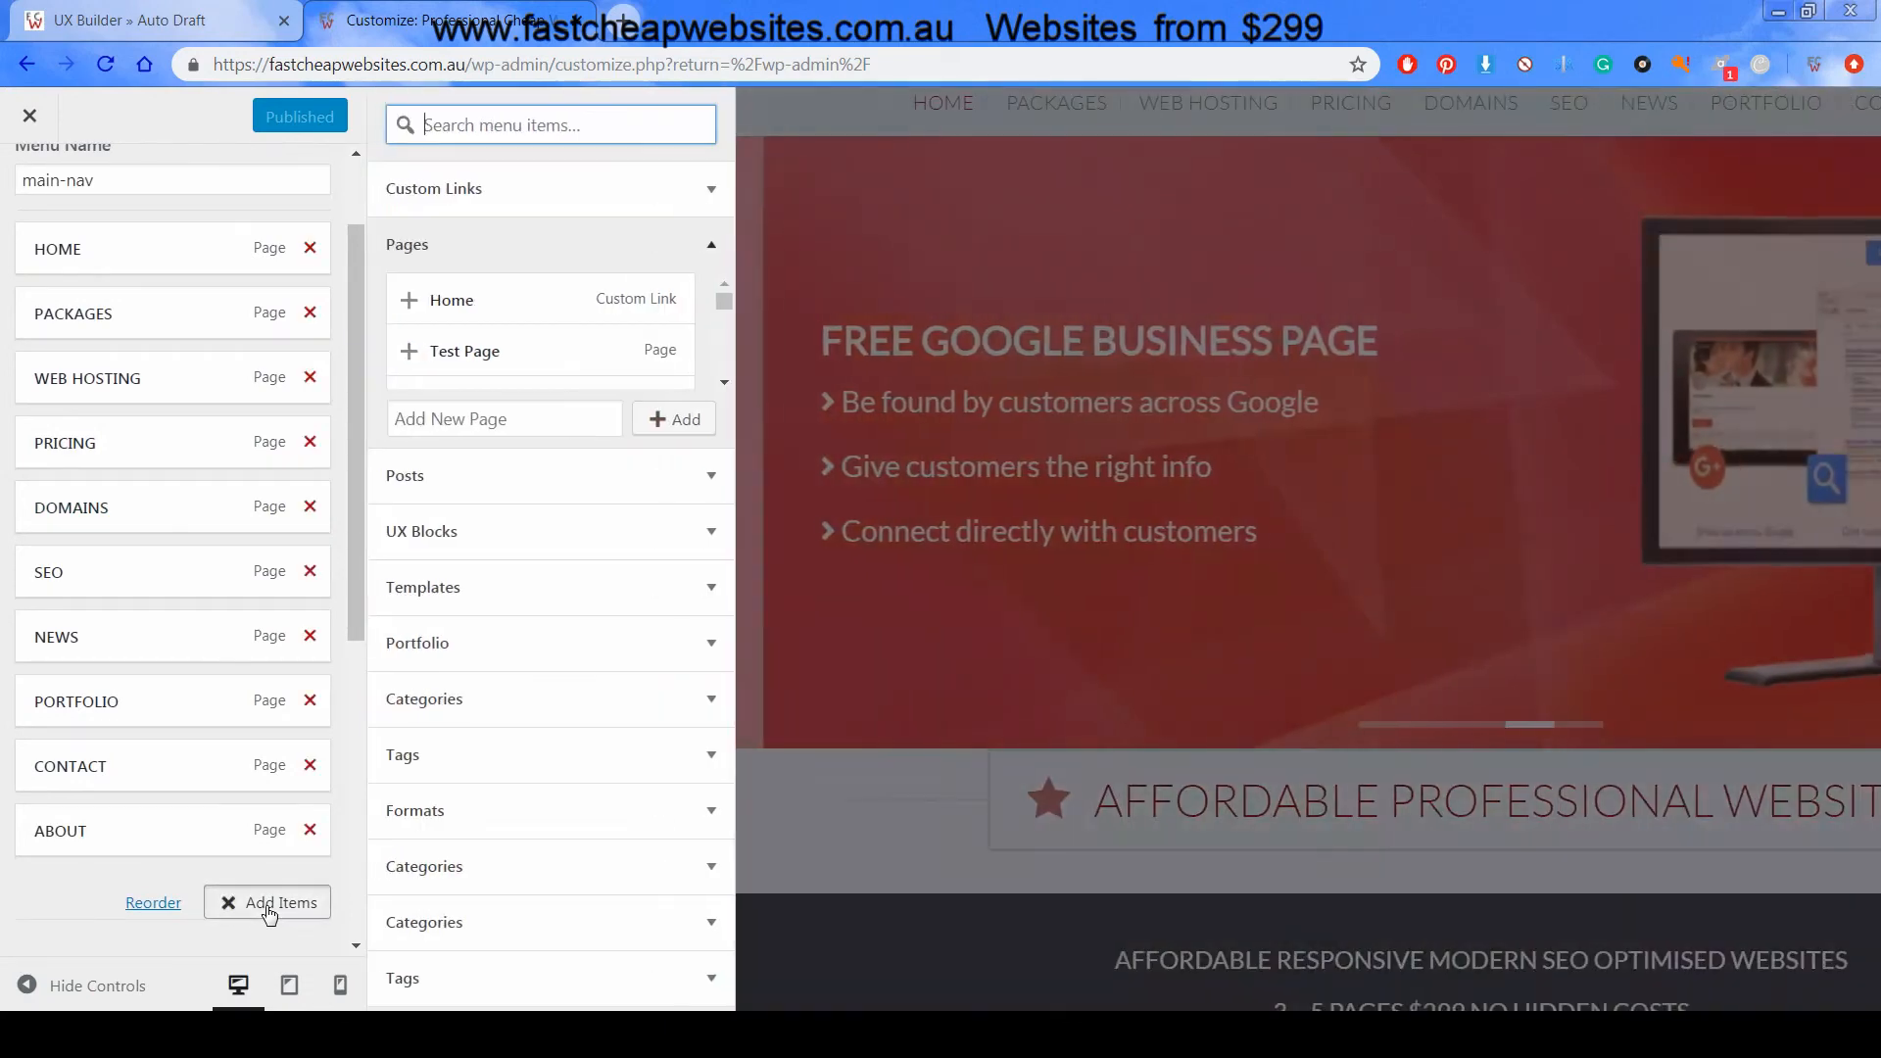
click(711, 245)
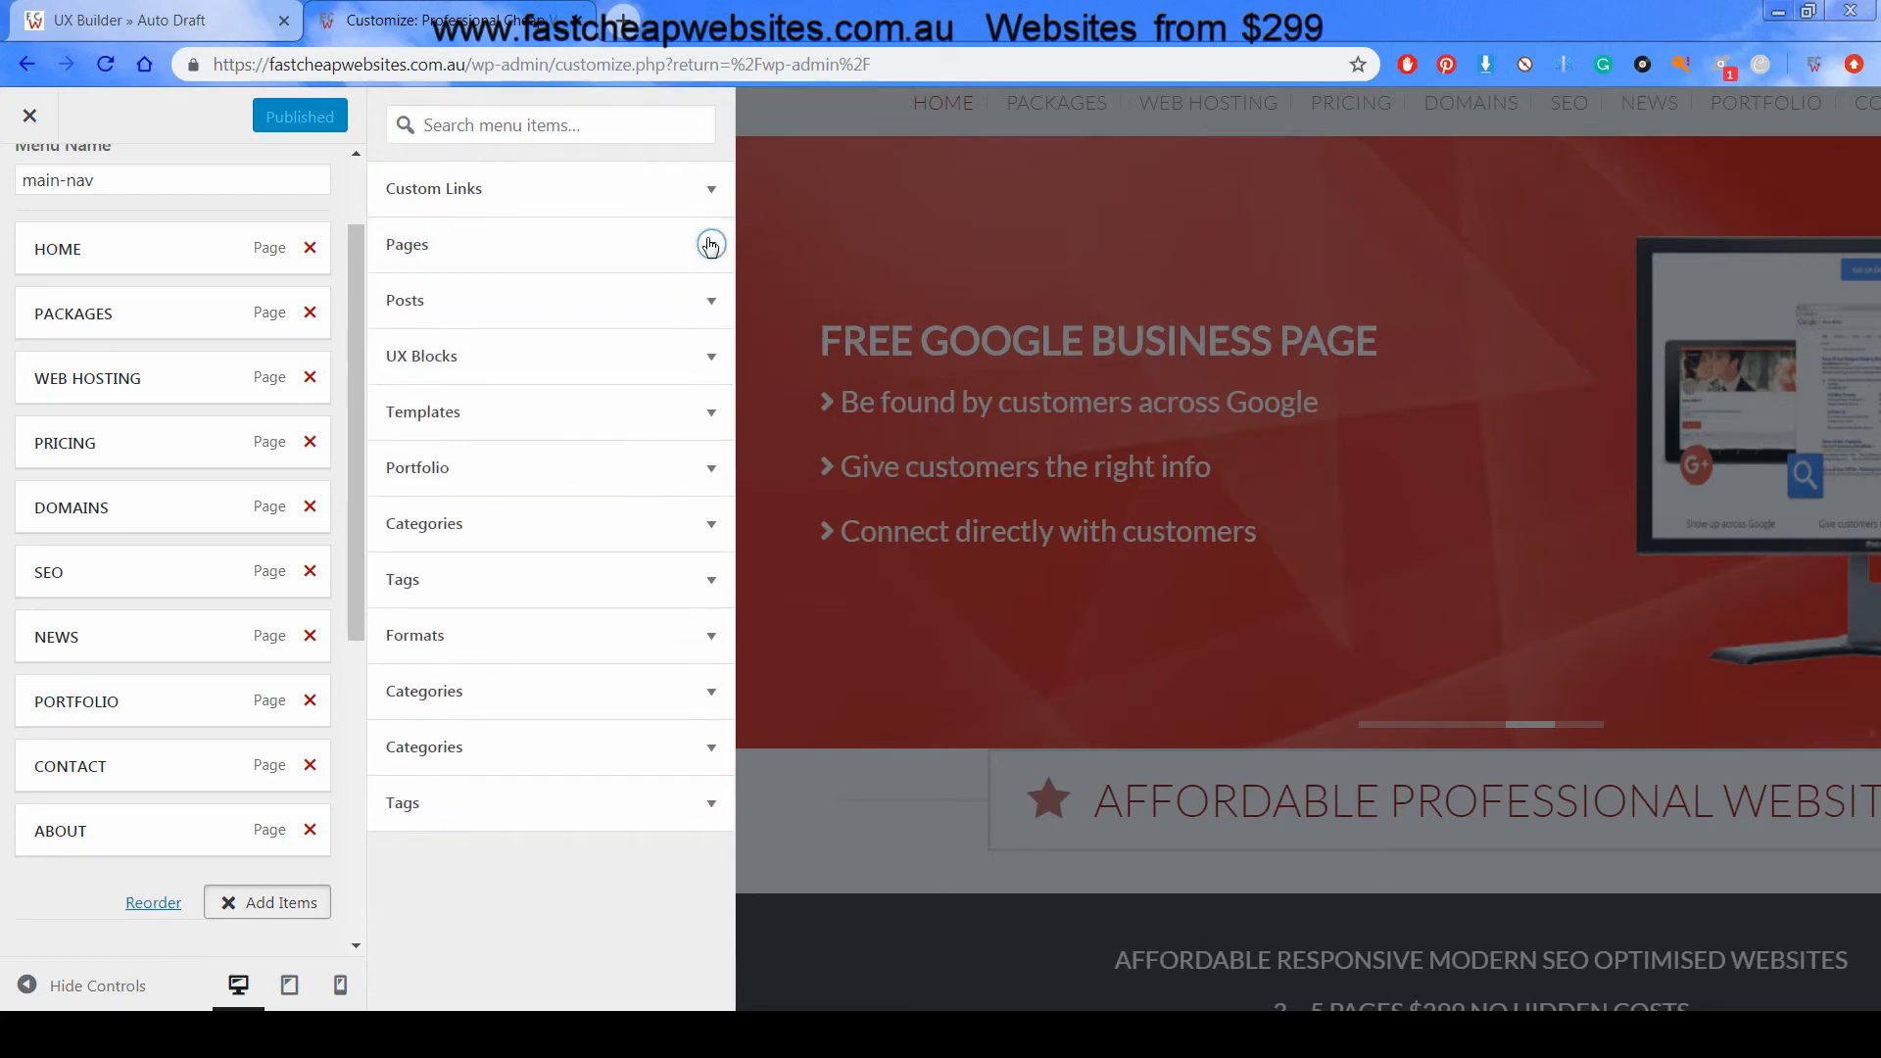
click(710, 245)
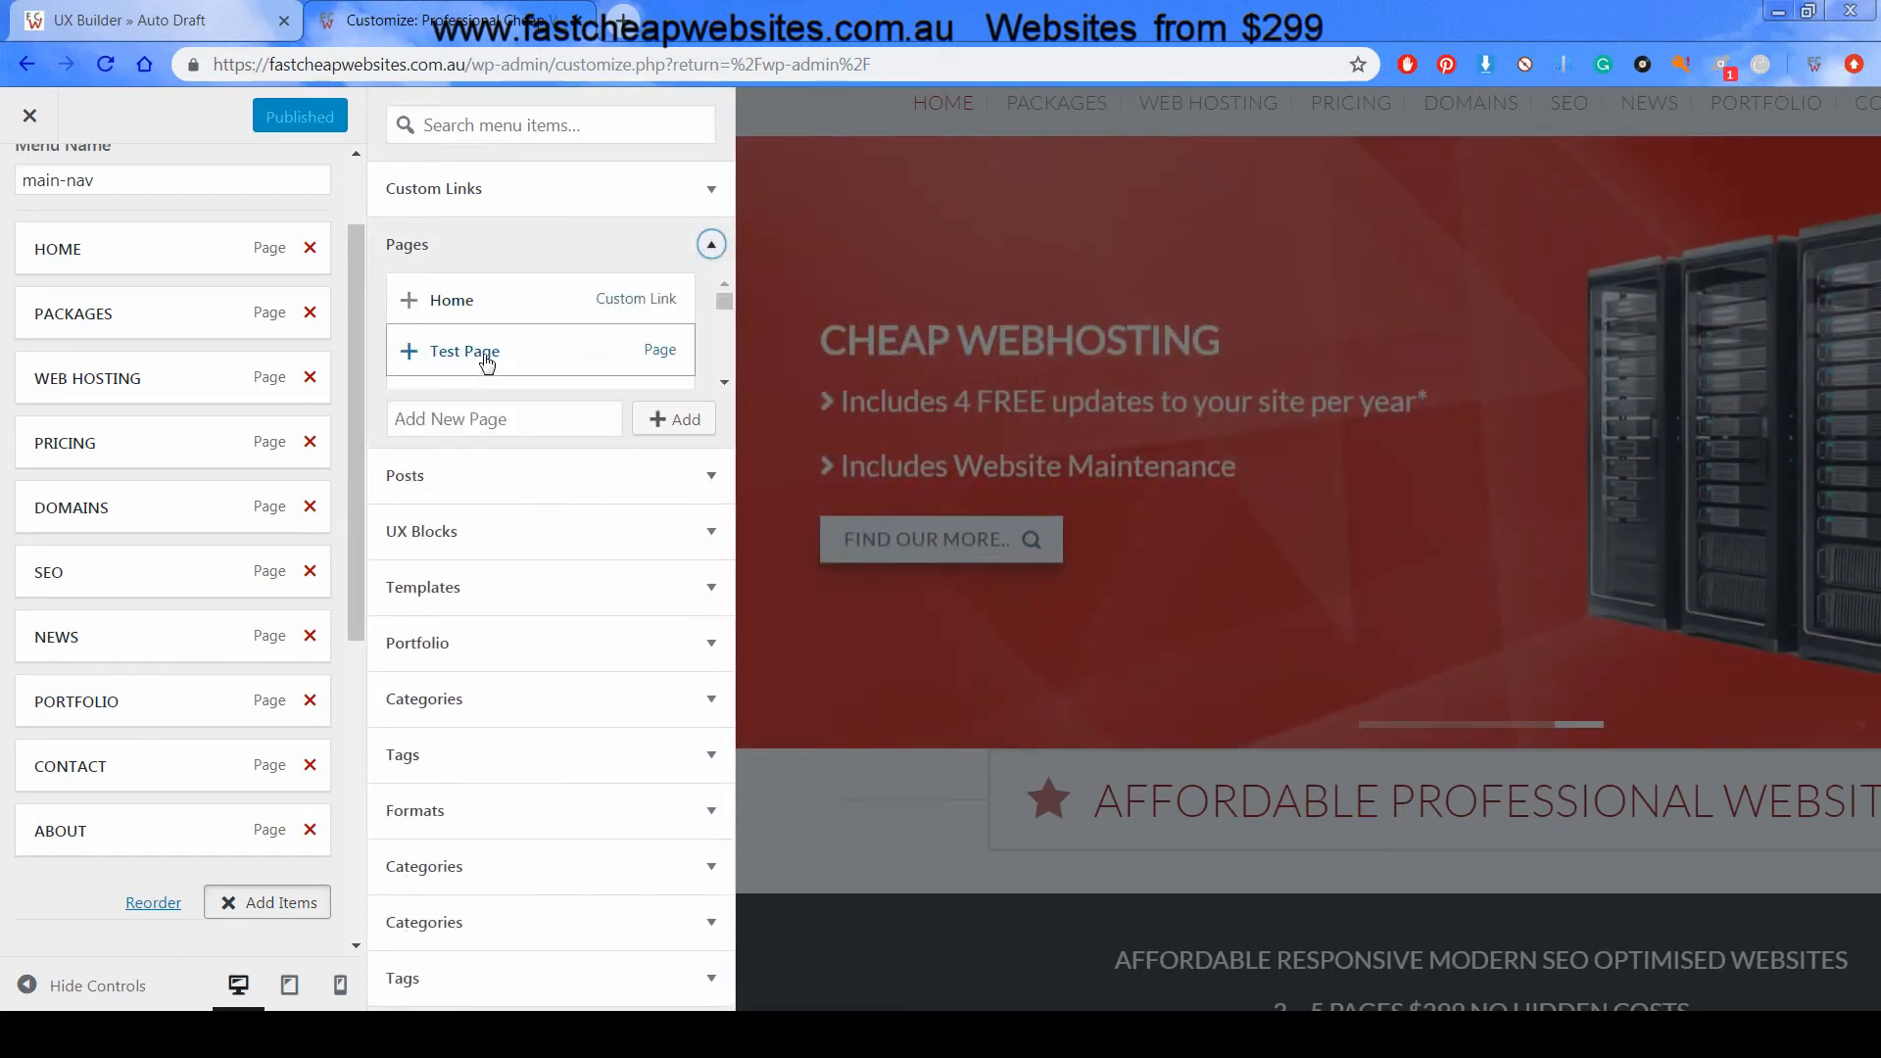
scroll(151, 798, down, 3)
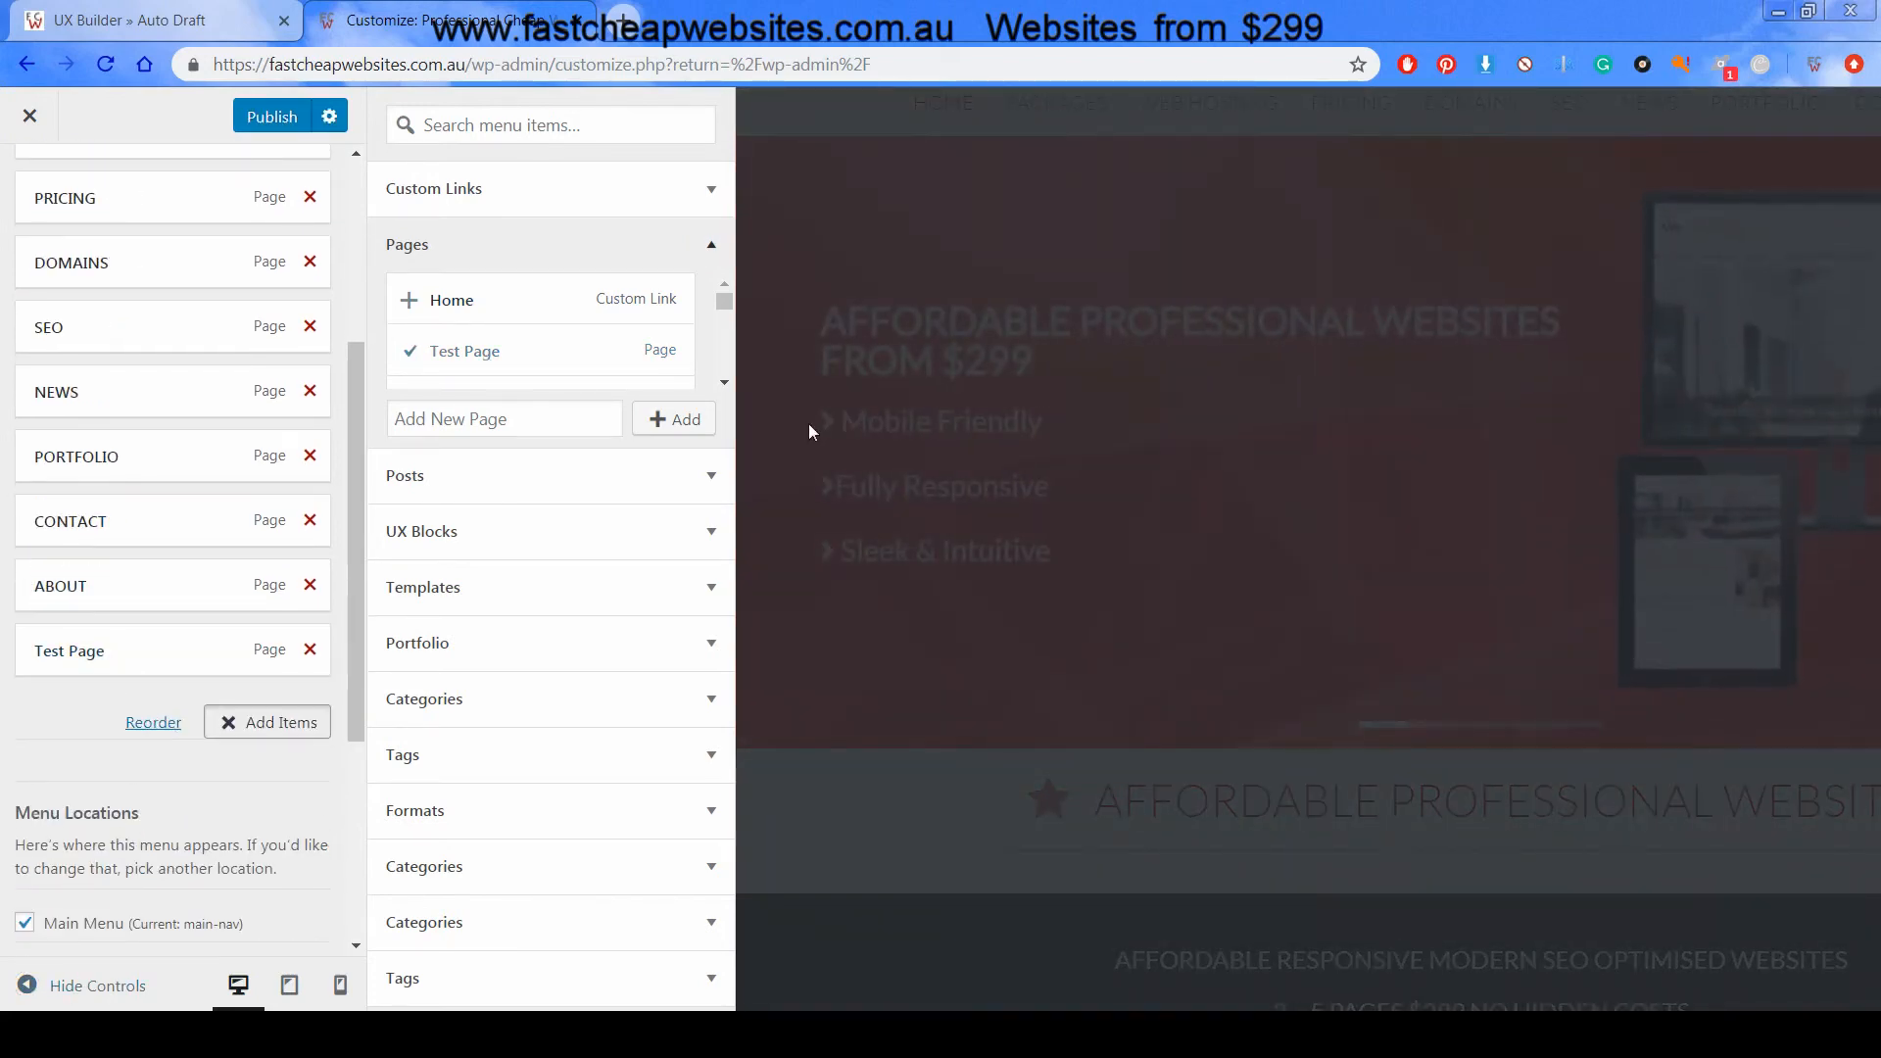
scroll(284, 658, up, 1)
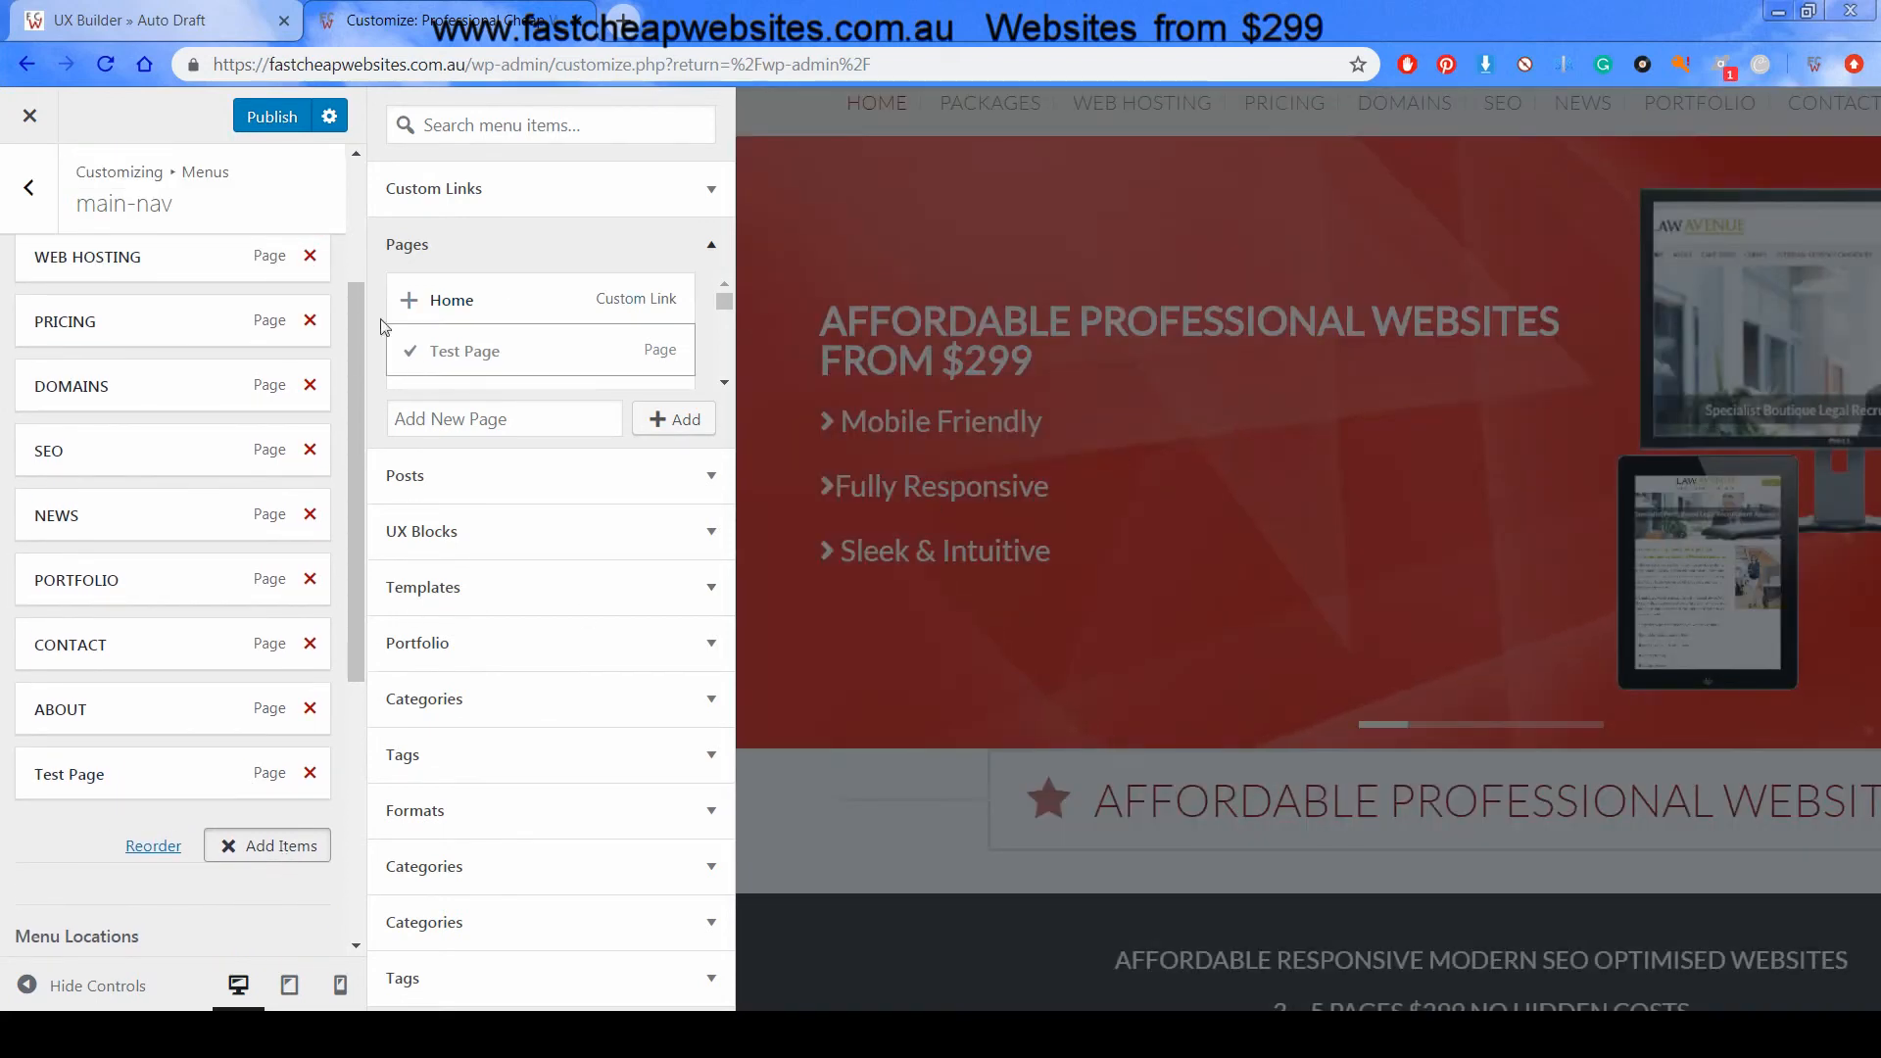
click(272, 118)
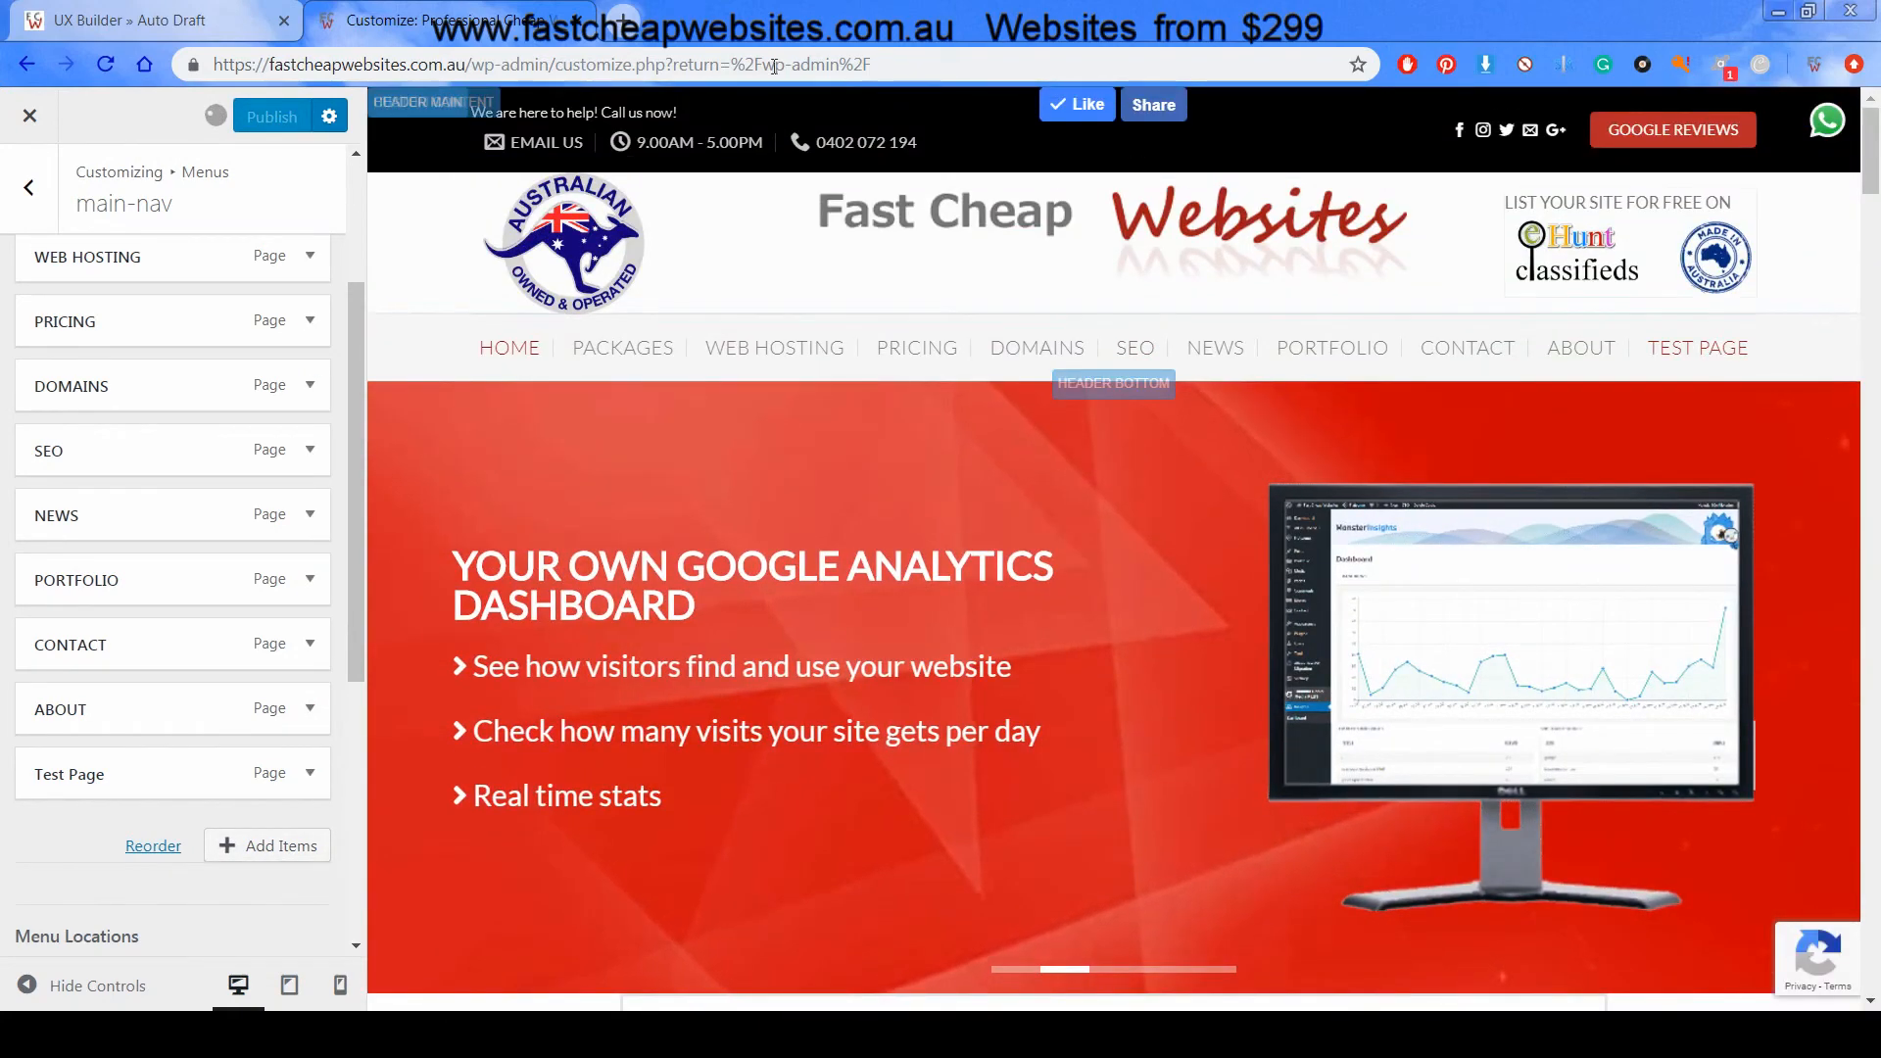
Load fastcheapwebsites.com.au in another new tab, open Test Page from the site navigation and review its sections
click(623, 20)
text(fast)
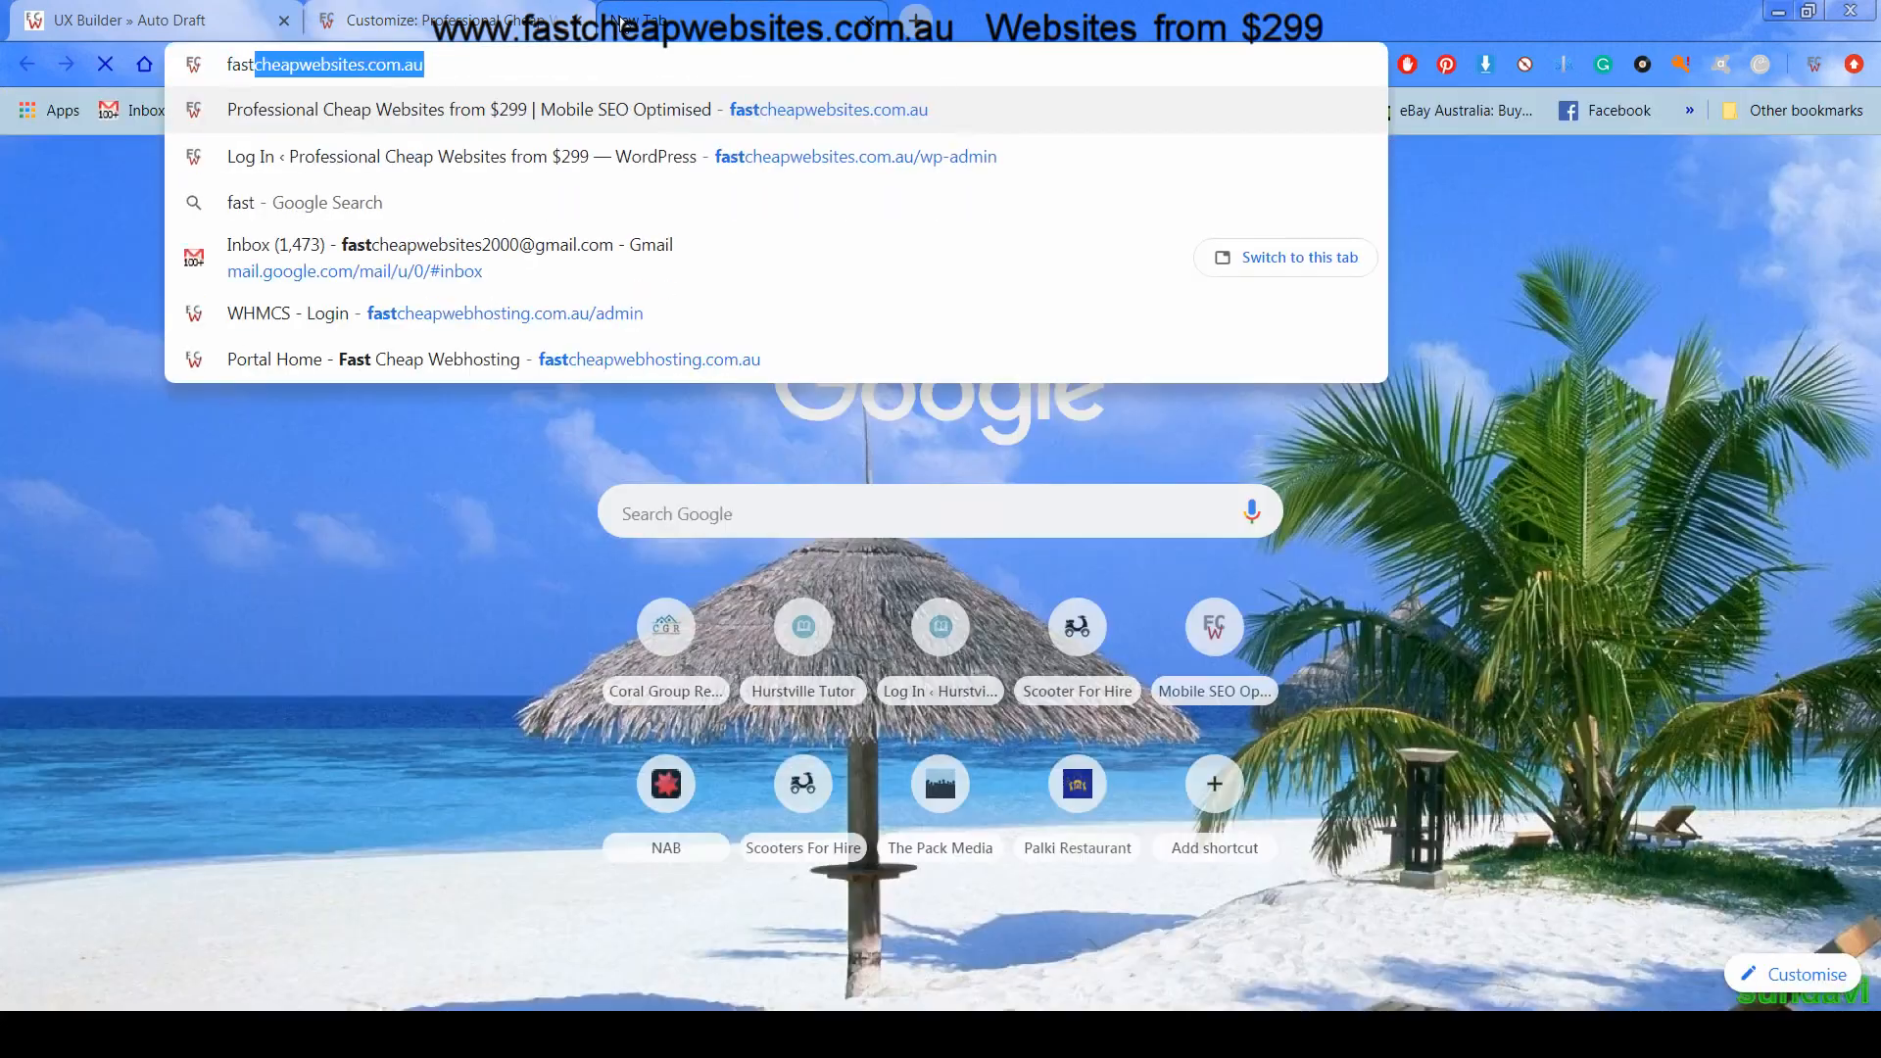
key(Return)
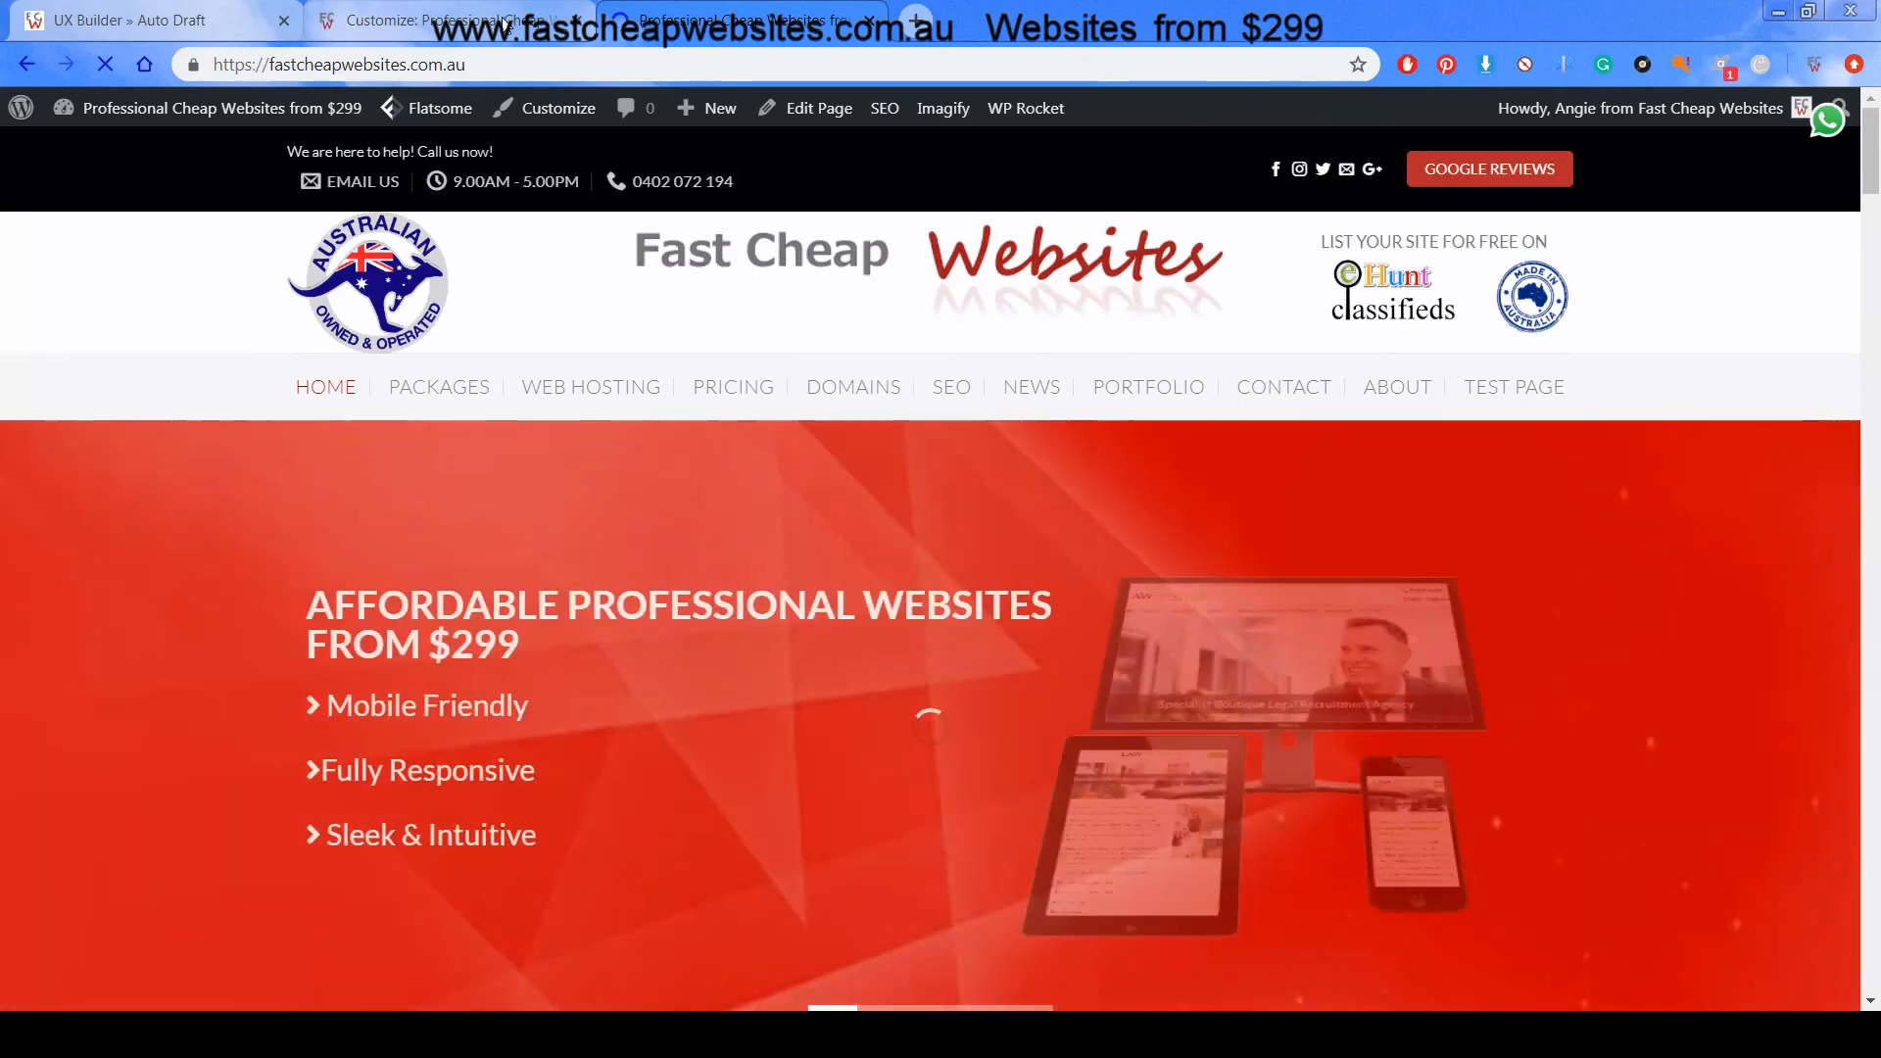
click(1504, 392)
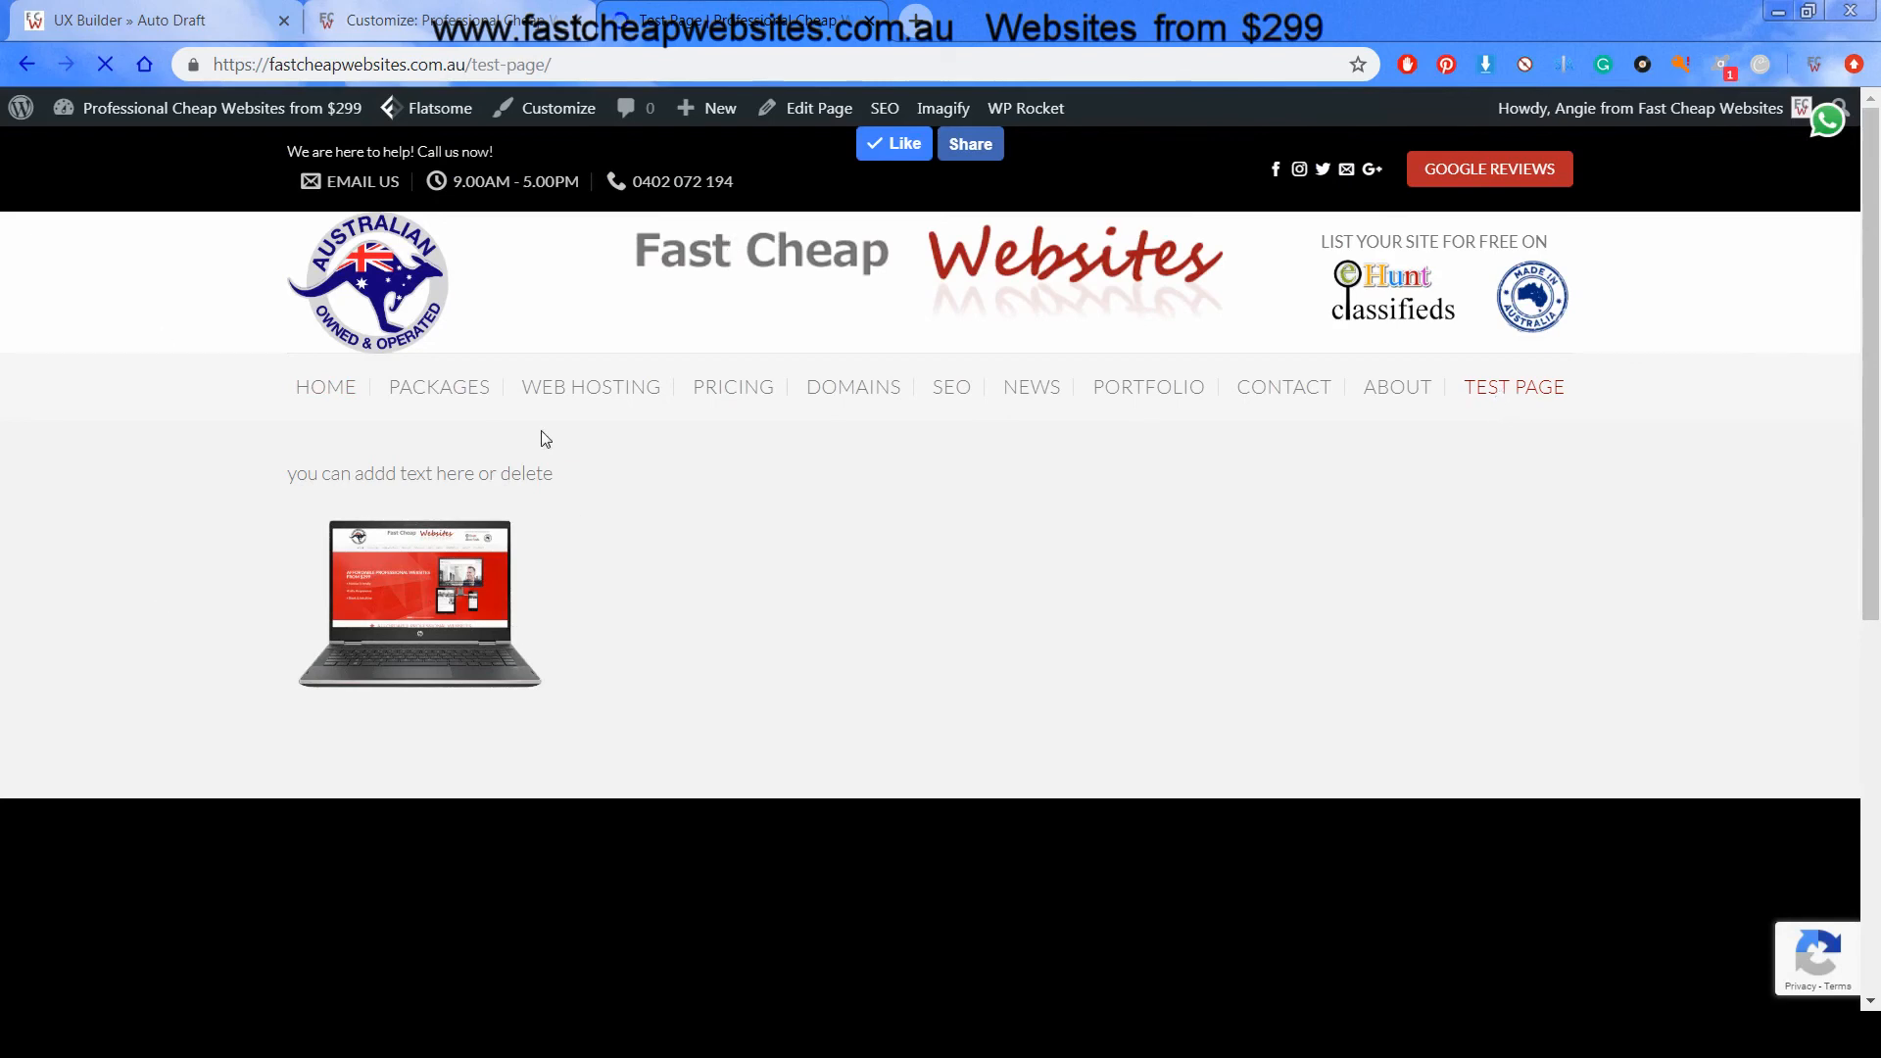
scroll(546, 439, down, 4)
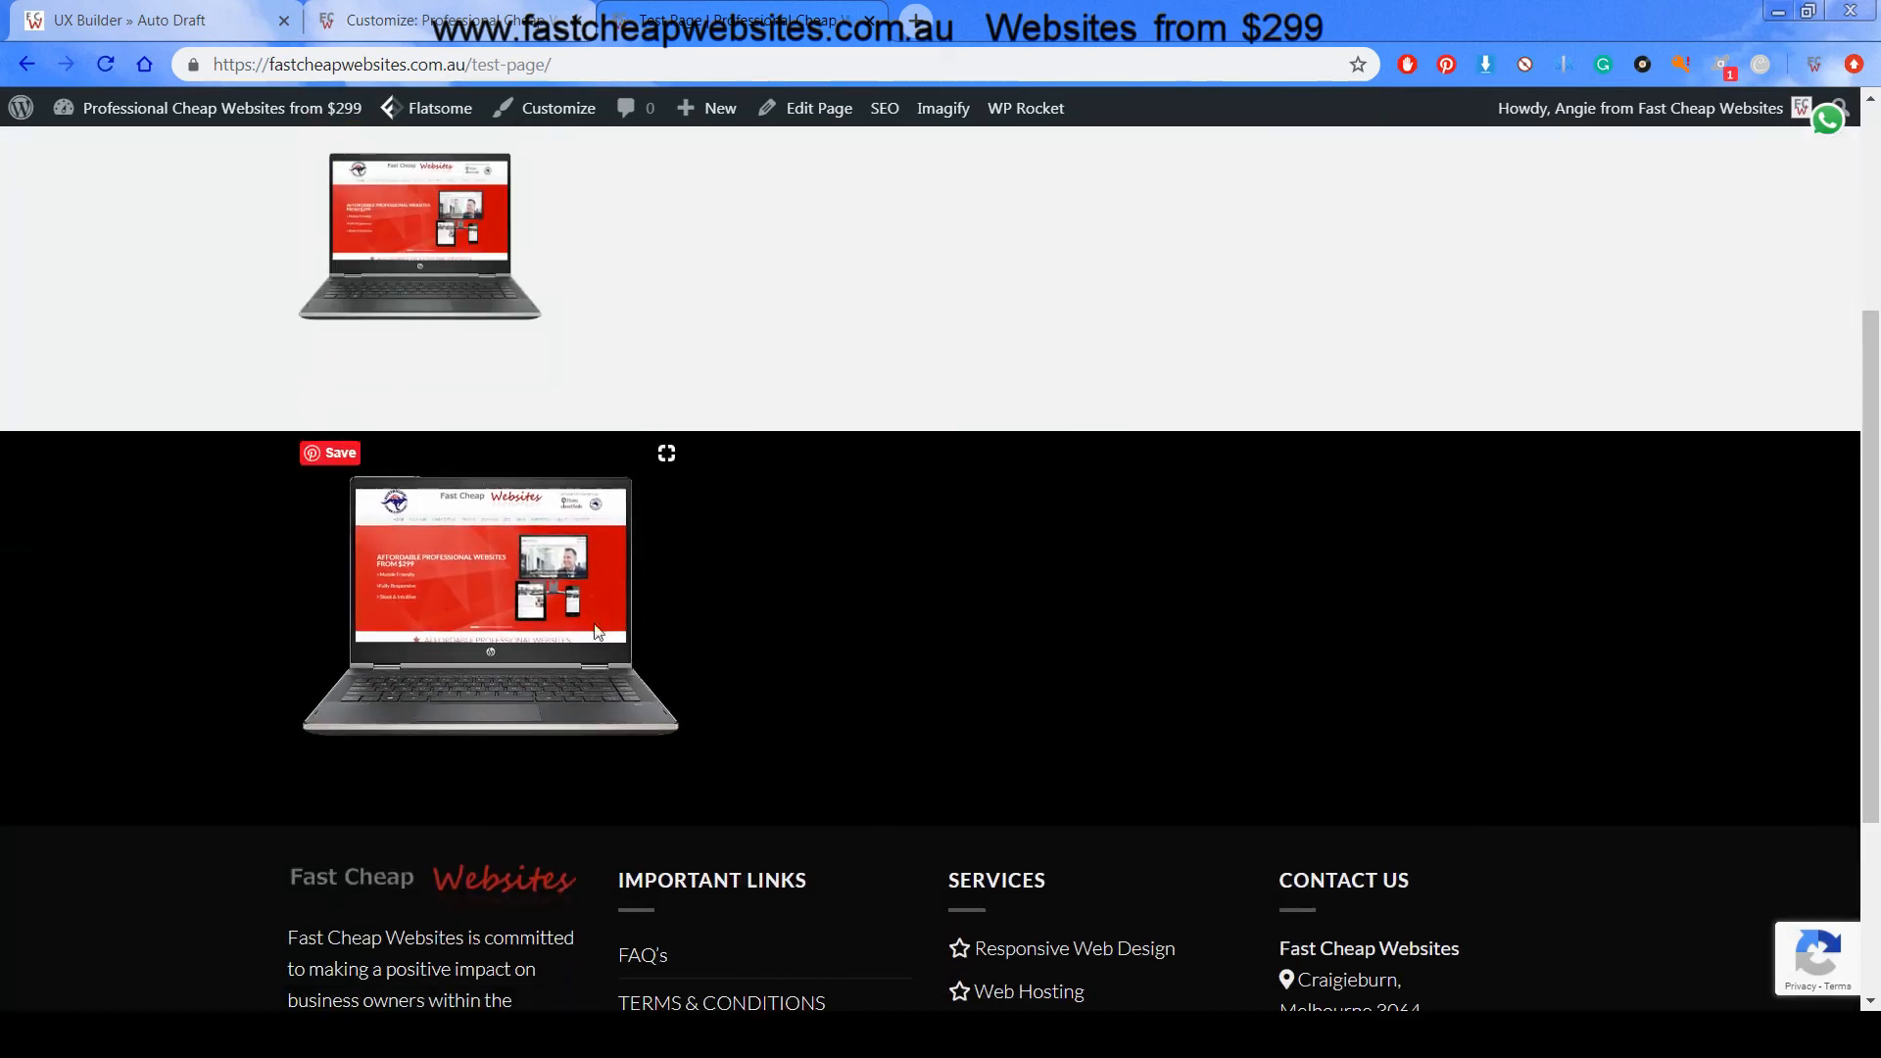
scroll(794, 428, up, 4)
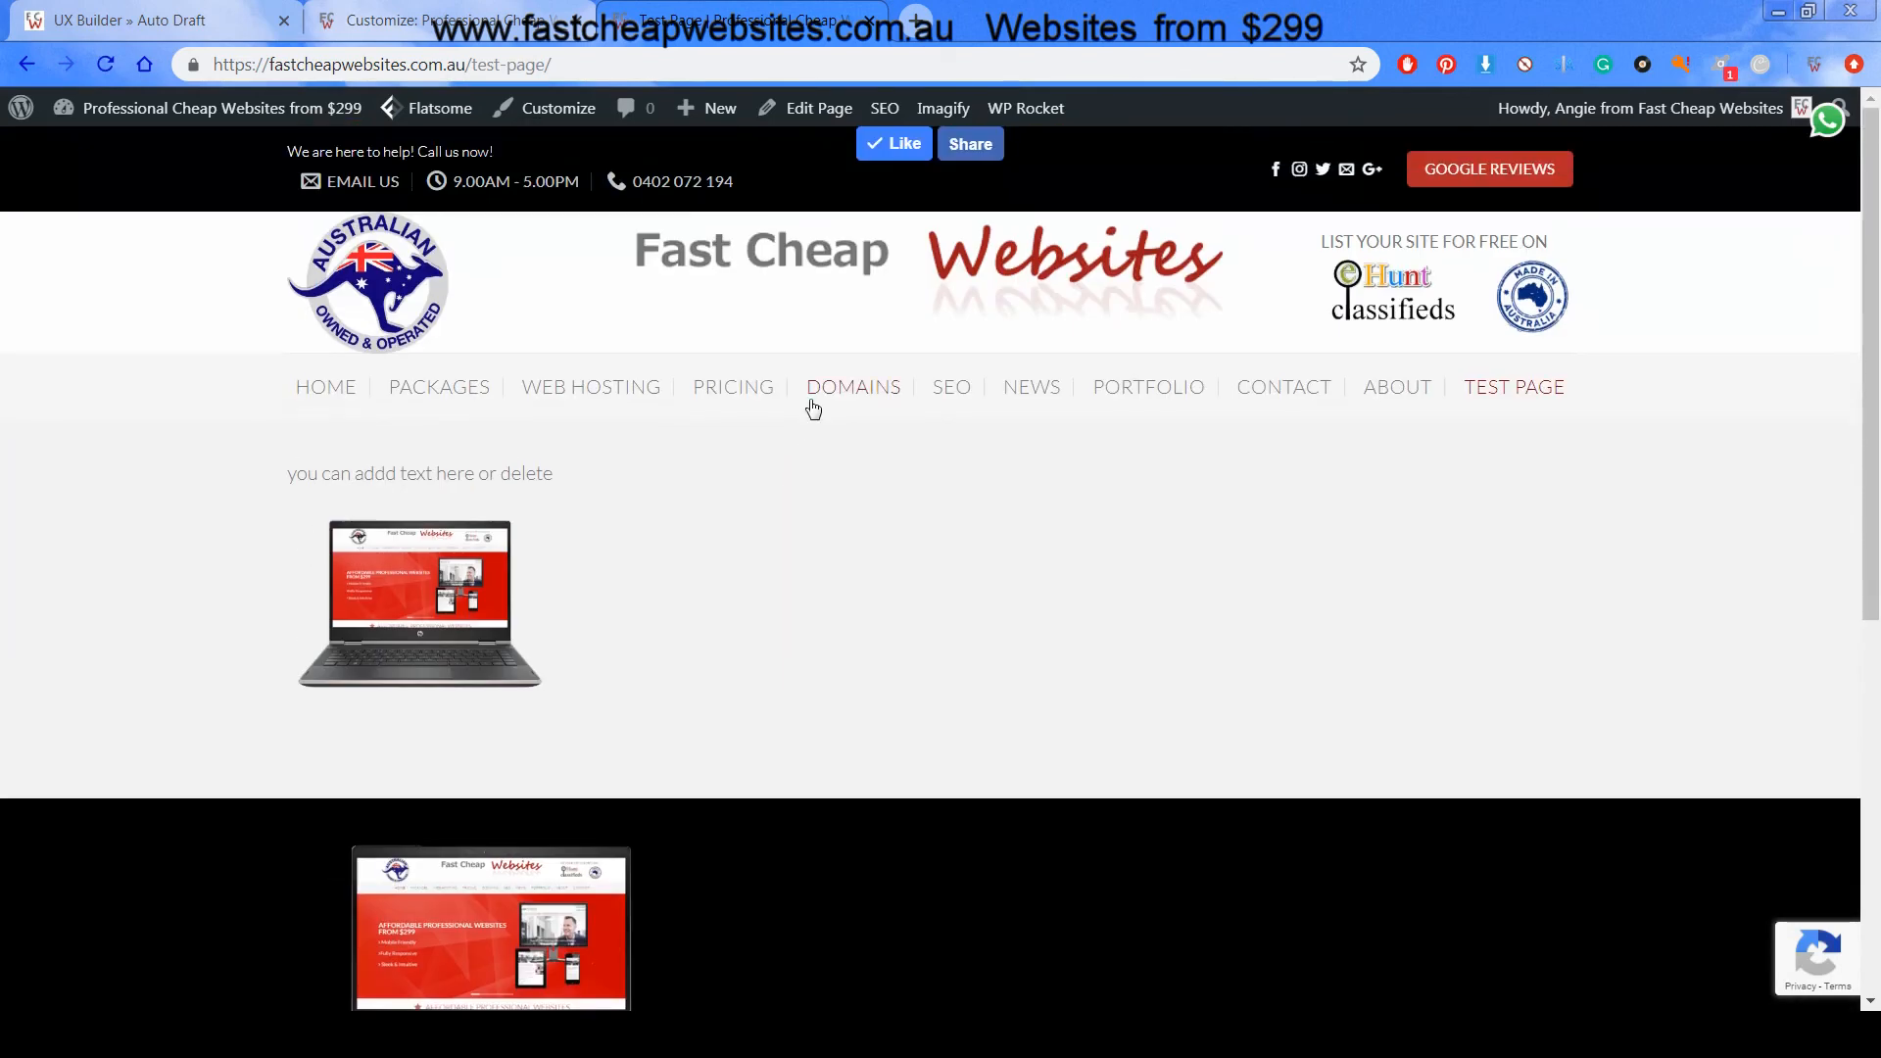